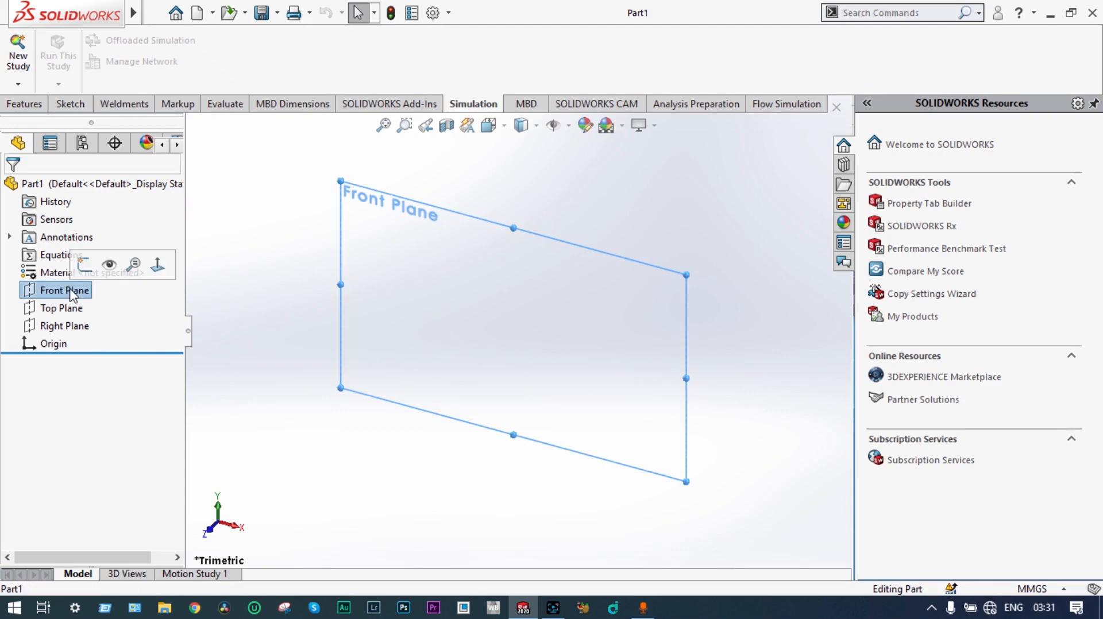
Step: Start a sketch on the Front Plane and draw a vertical centerline running through the origin
left_click(159, 267)
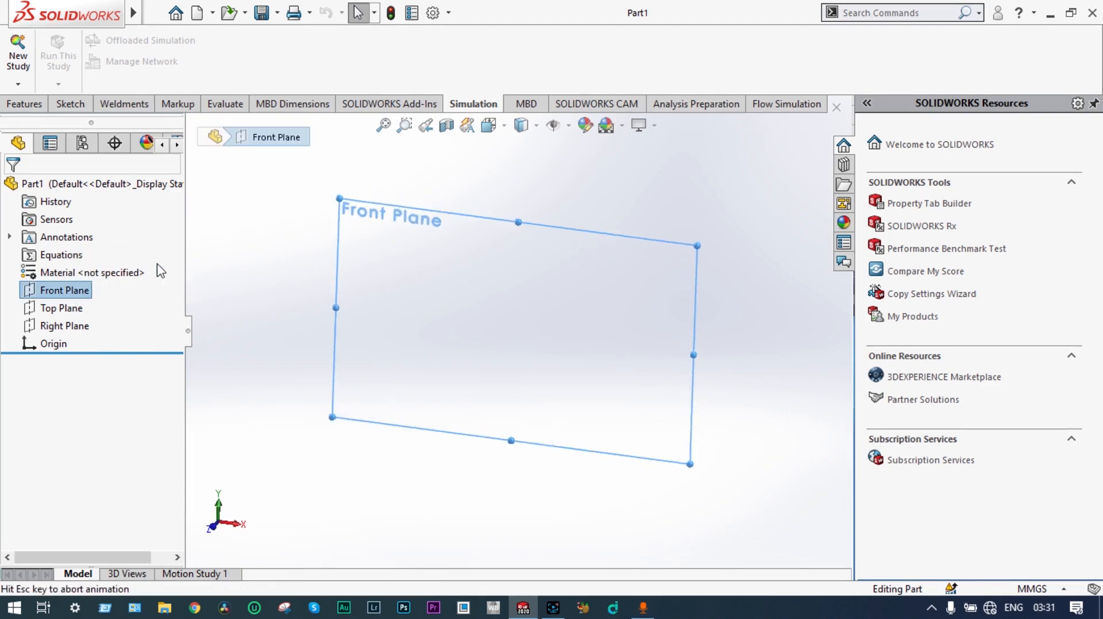
left_click(72, 106)
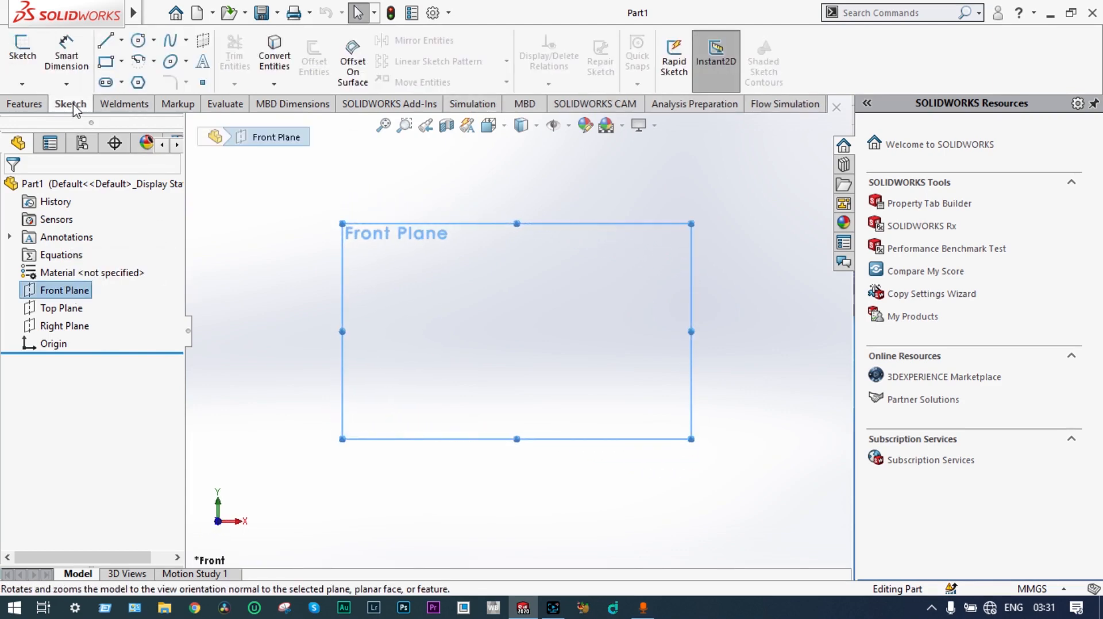
left_click(122, 41)
left_click(140, 79)
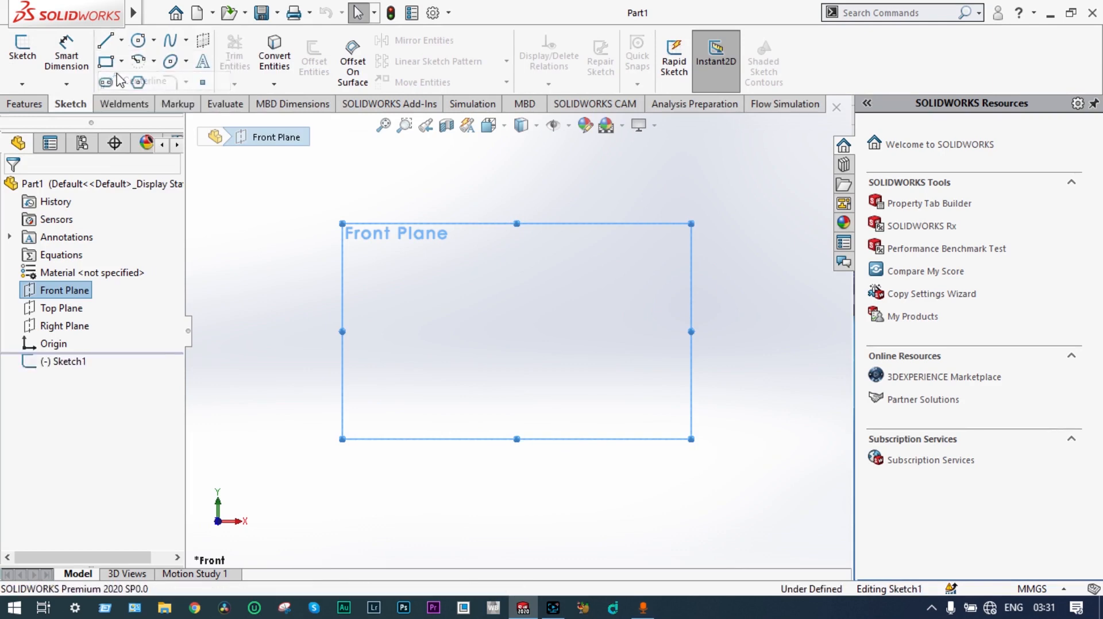
left_click_drag(517, 162, 517, 451)
left_click(517, 522)
key("Escape")
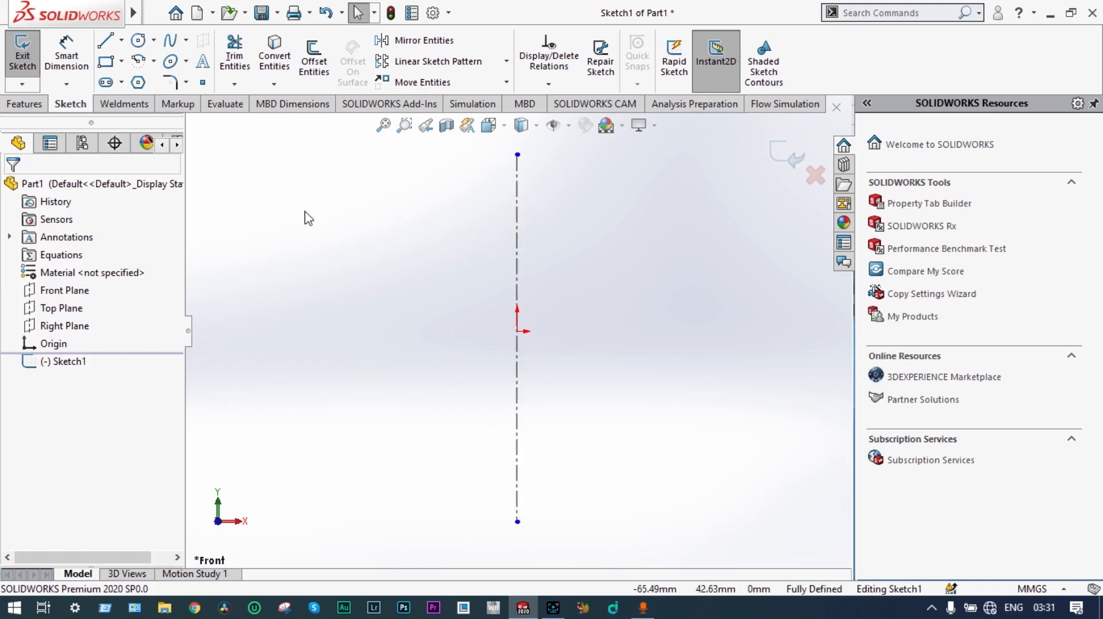
Step: Sketch a three-sided rectangular profile from the centerline's ends and dimension it 160 mm wide and 600 mm tall
left_click(105, 41)
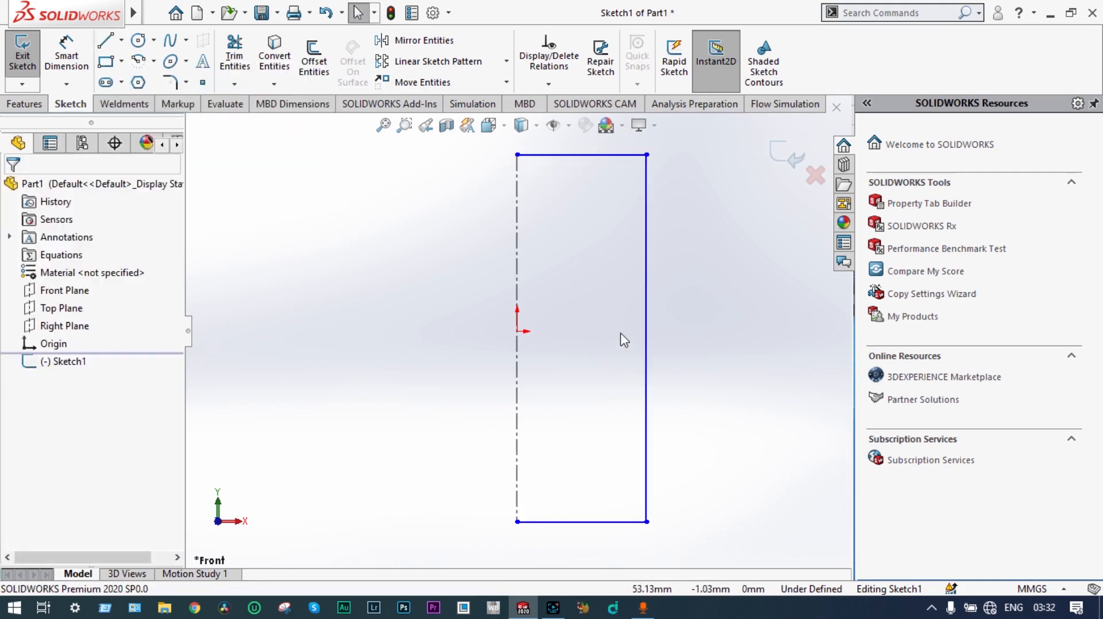
left_click(79, 55)
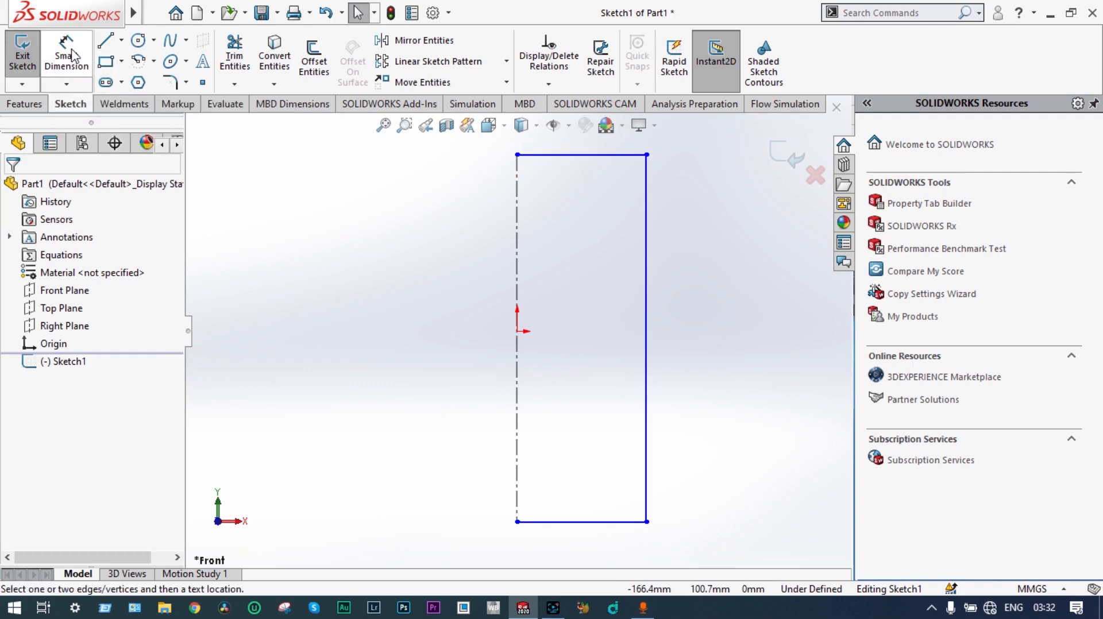
left_click(596, 155)
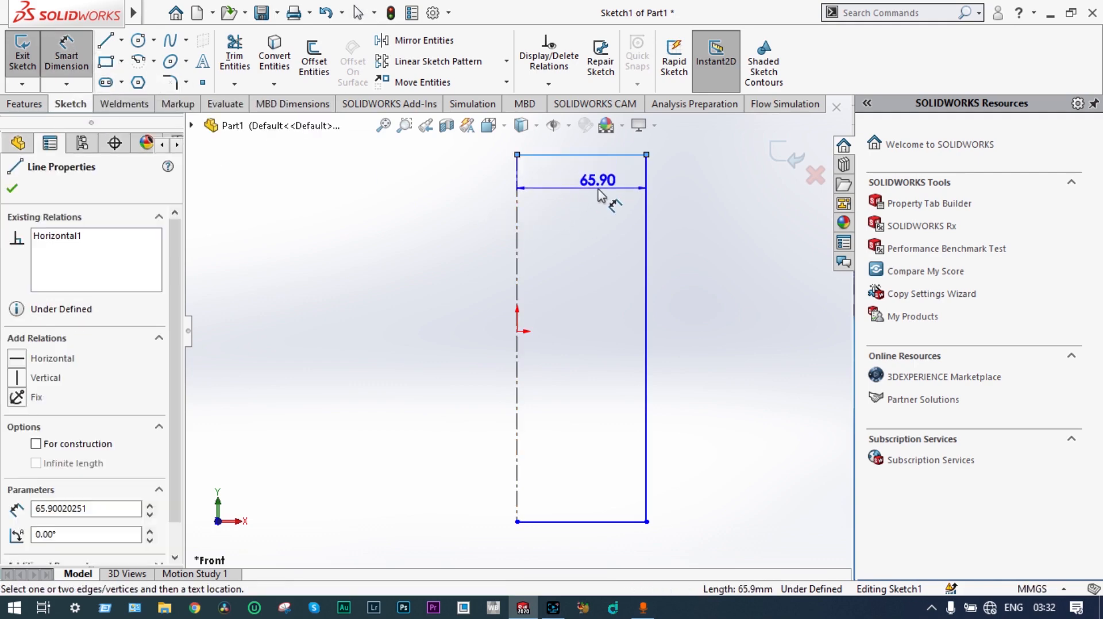
left_click(597, 193)
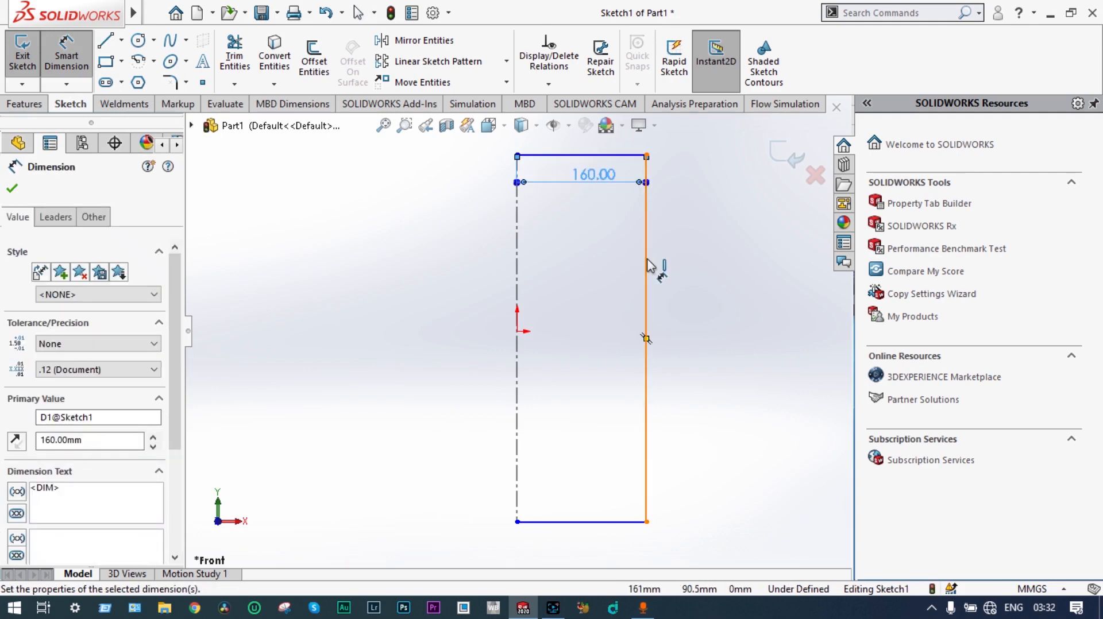
left_click(646, 267)
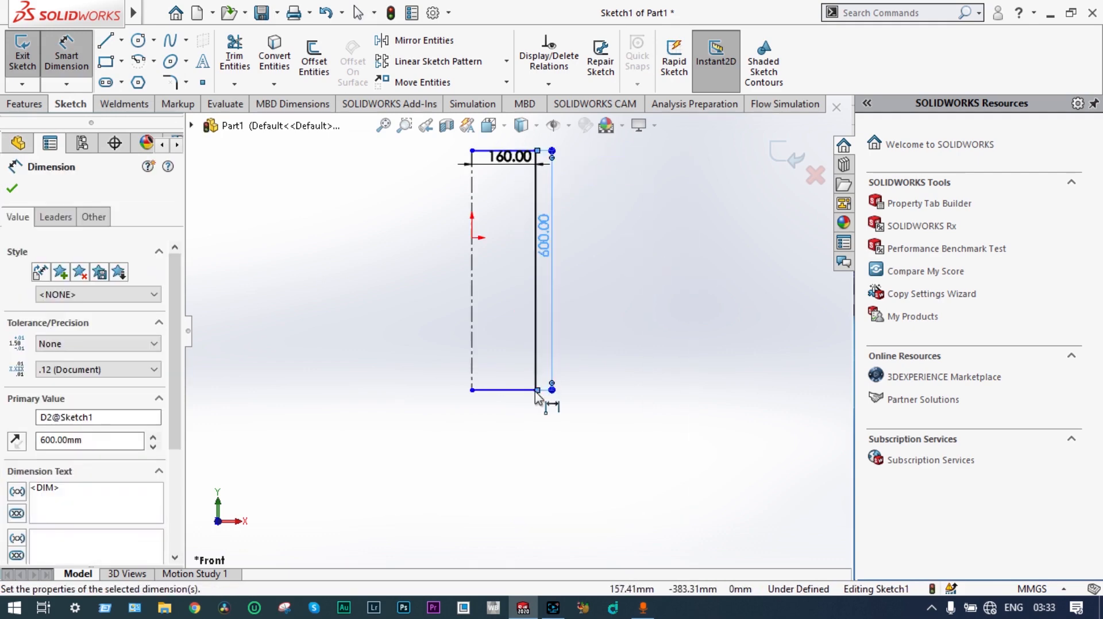
scroll(532, 390, "down", 2)
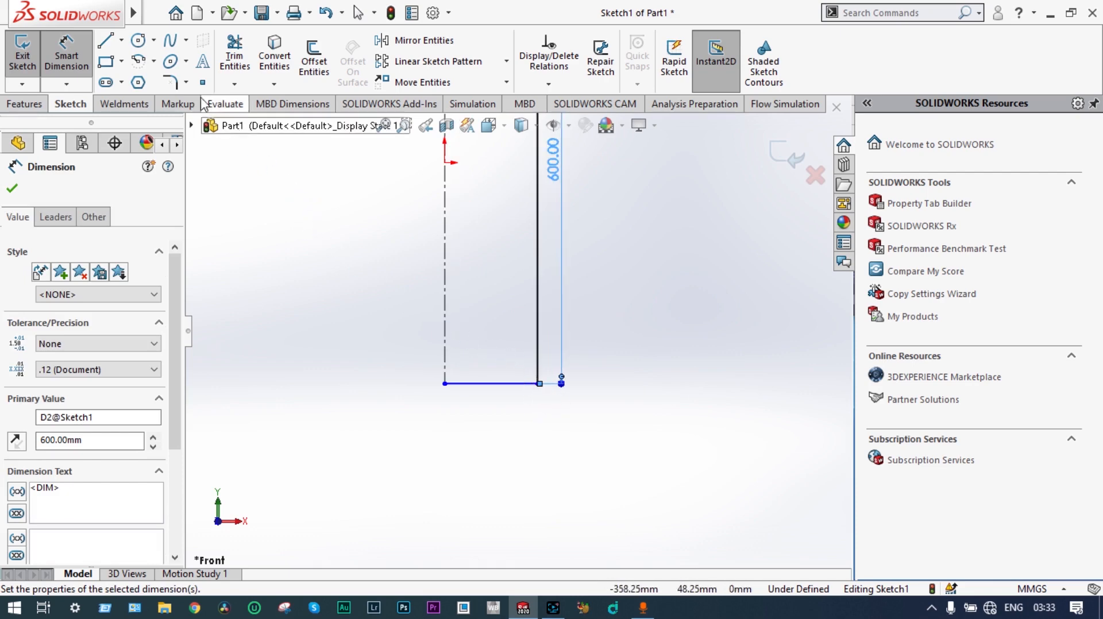
Step: Round the profile's lower outer corner with a 130 mm sketch fillet
left_click(170, 82)
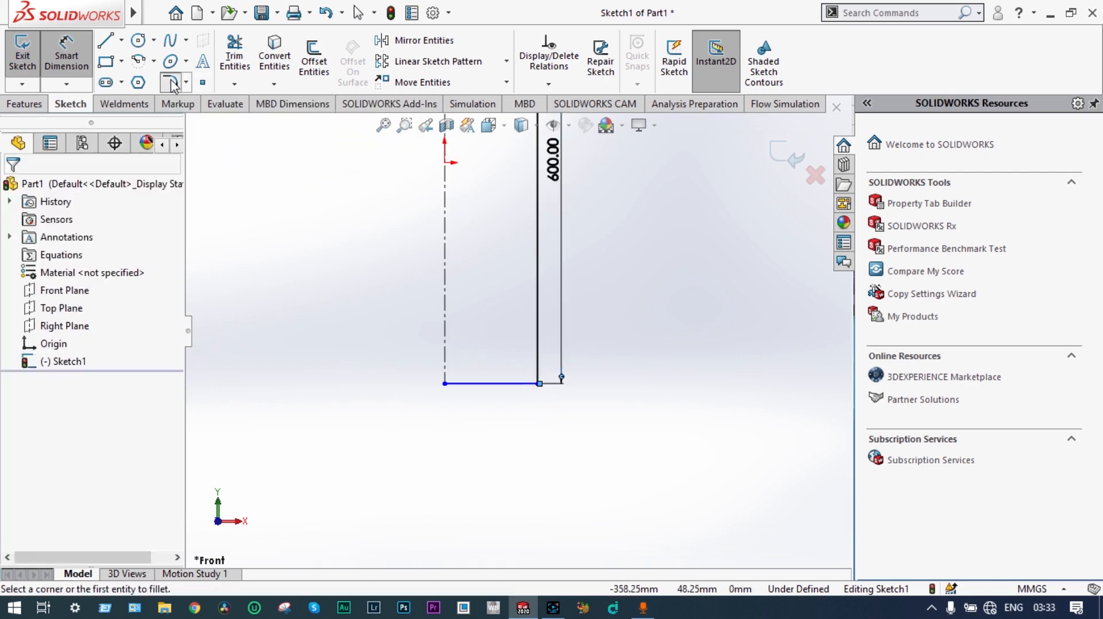
left_click(537, 384)
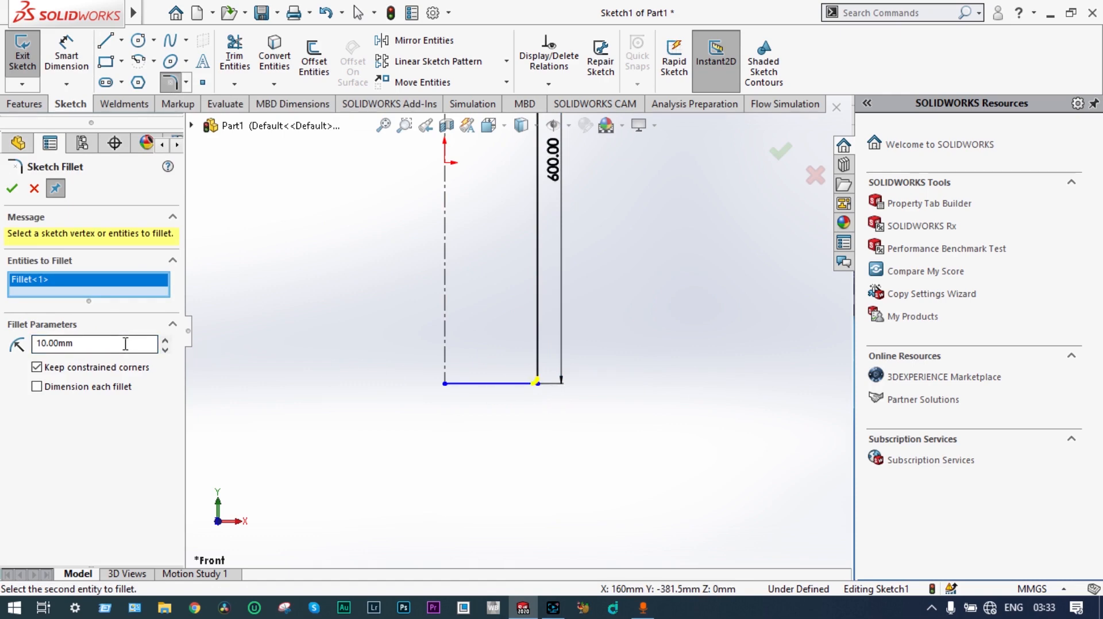
left_click(44, 343)
scroll(428, 322, "up", 3)
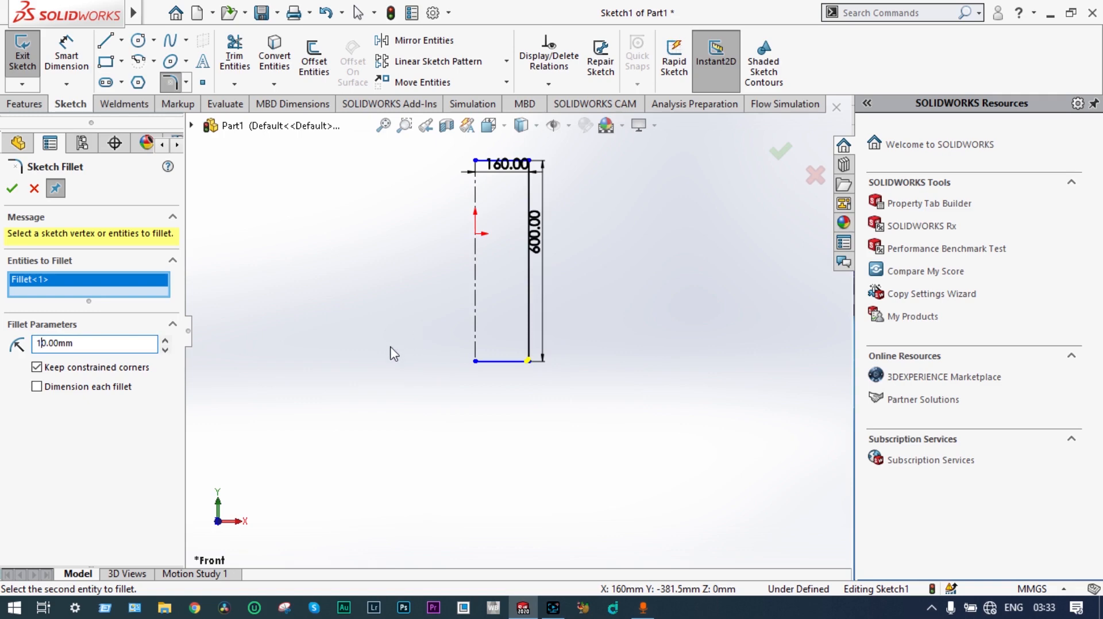
type("3")
key("Return")
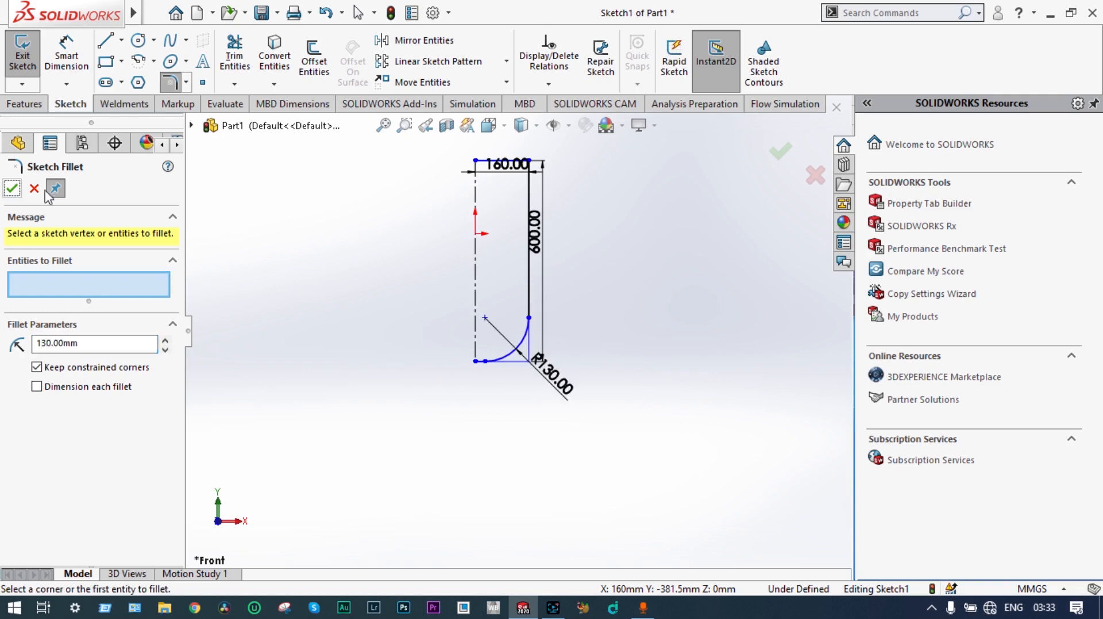
Step: Round the profile's upper outer corner with a 140 mm sketch fillet
scroll(535, 179, "down", 3)
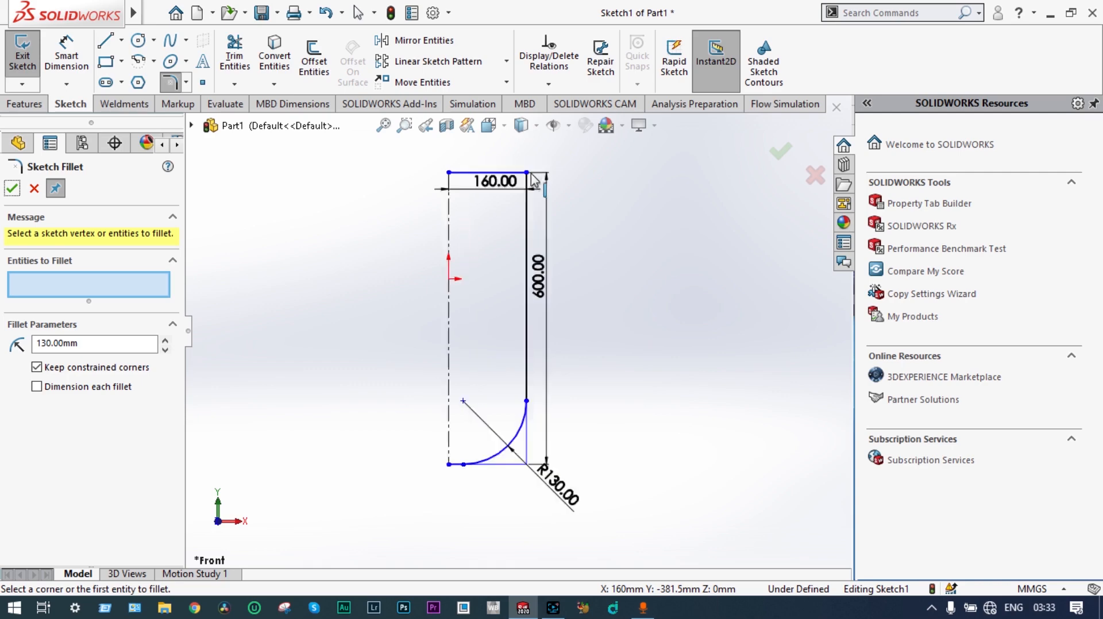
left_click(526, 182)
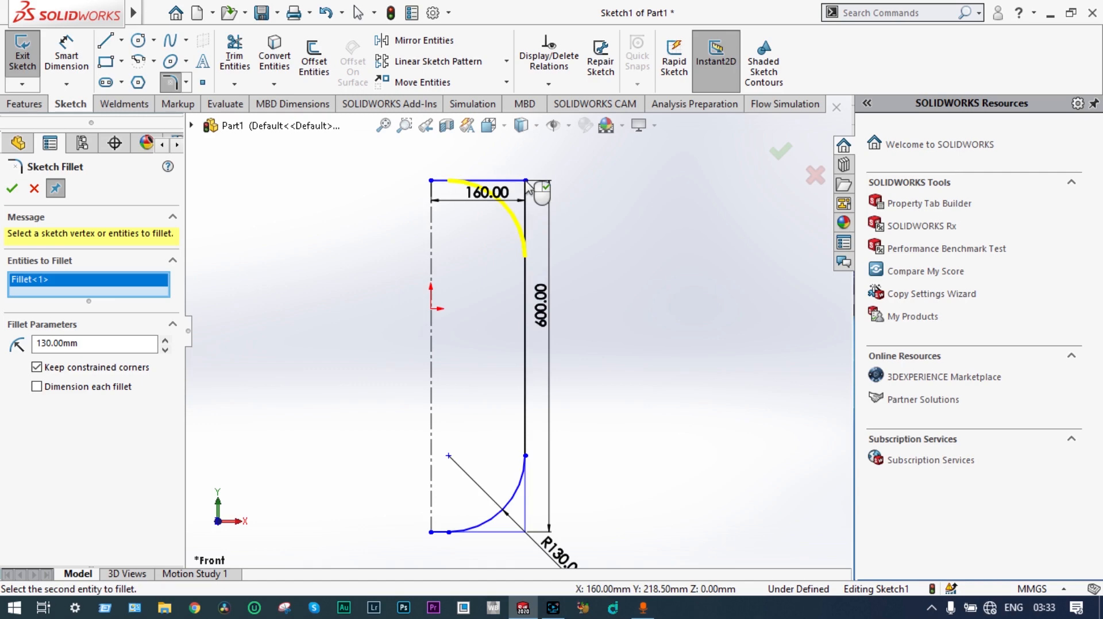
left_click(48, 343)
key("BackSpace")
type("4")
key("Return")
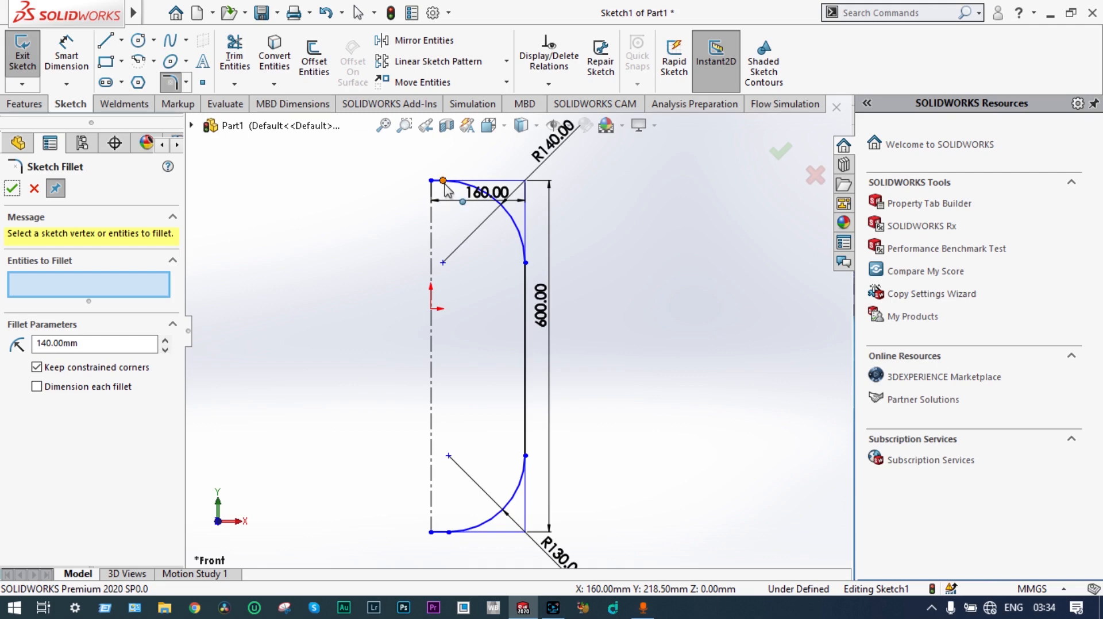
left_click(67, 56)
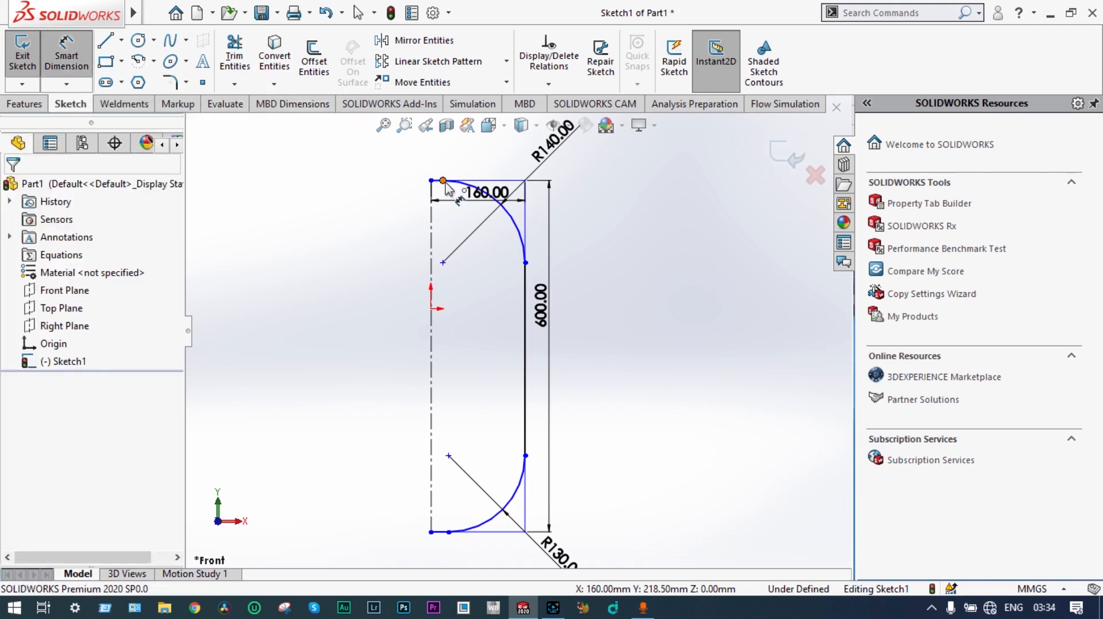
left_click(442, 180)
left_click(431, 181)
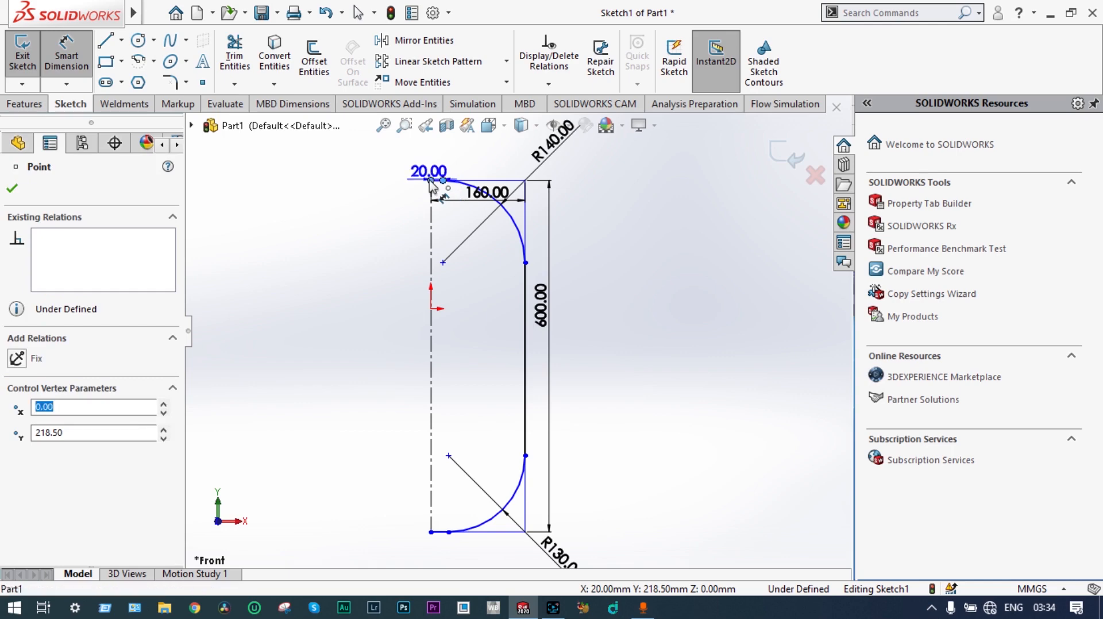
left_click(442, 157)
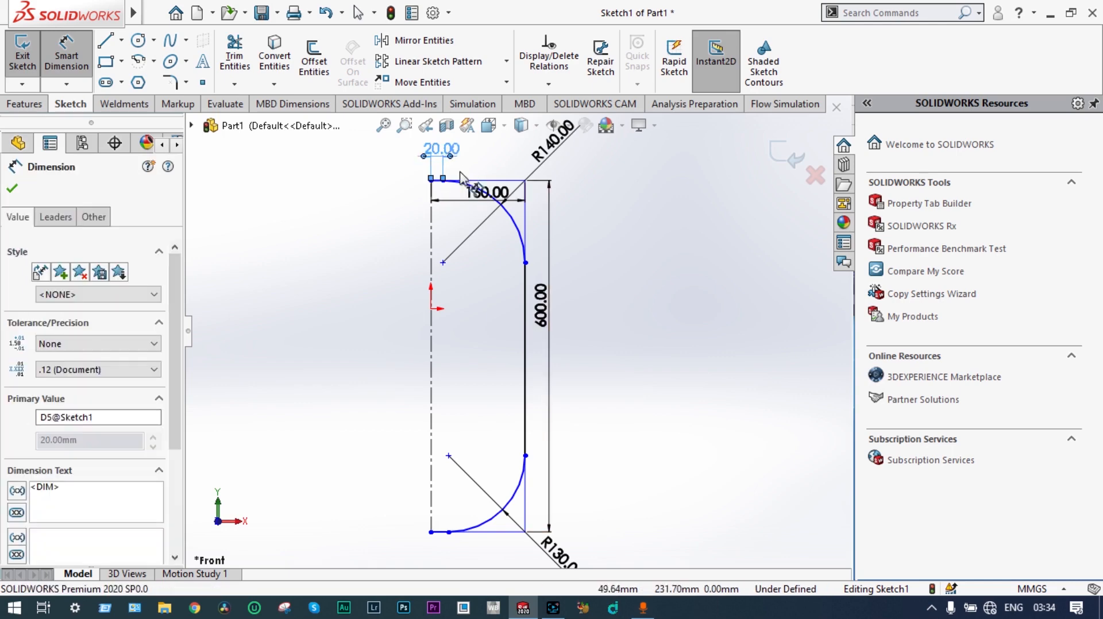
key("Delete")
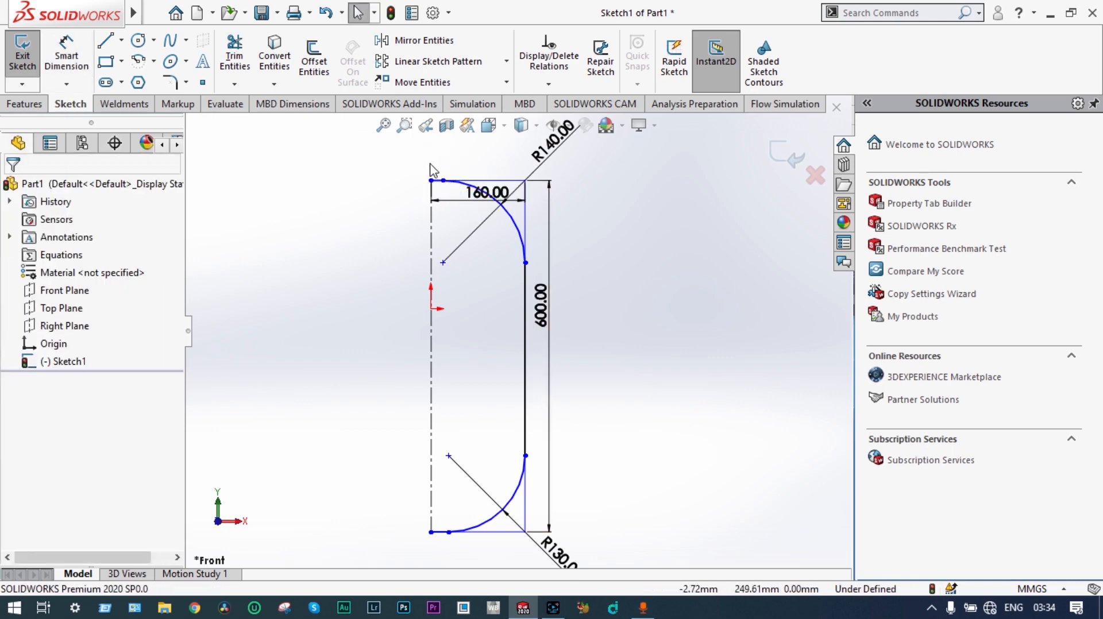
Step: Trim away the short top segment beside the centerline and offset the remaining profile chain outward by 10 mm
left_click(234, 56)
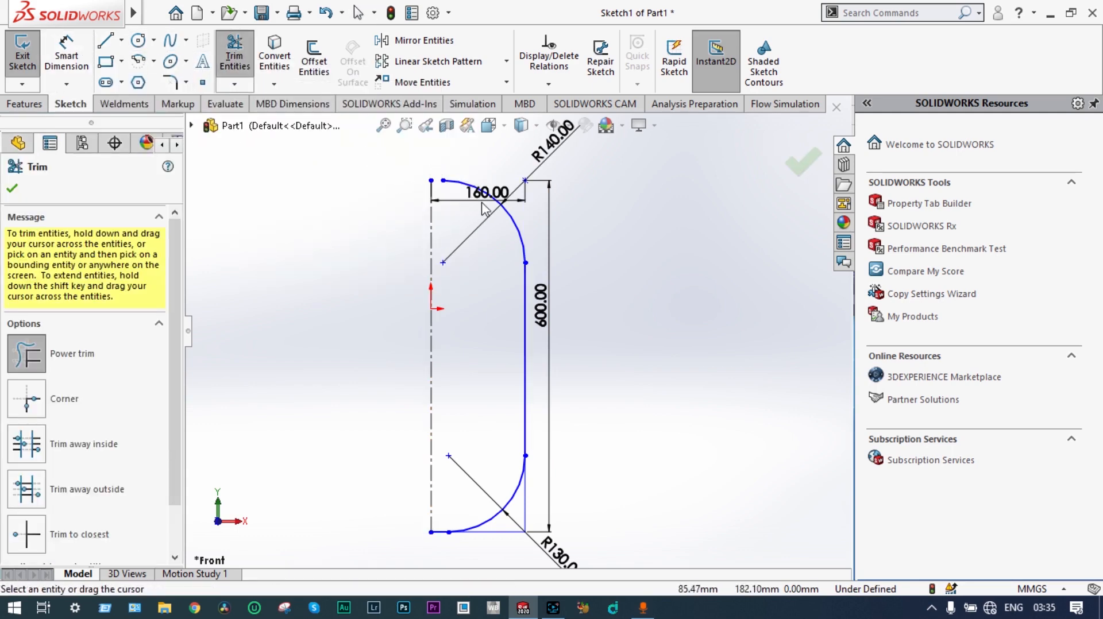
left_click(14, 190)
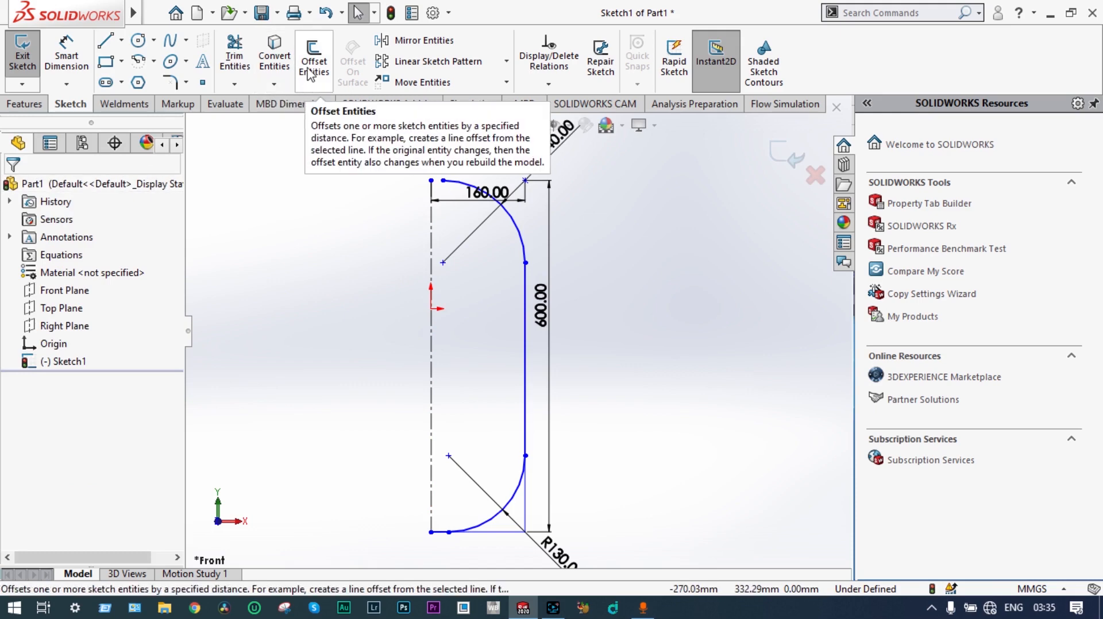
left_click(524, 322)
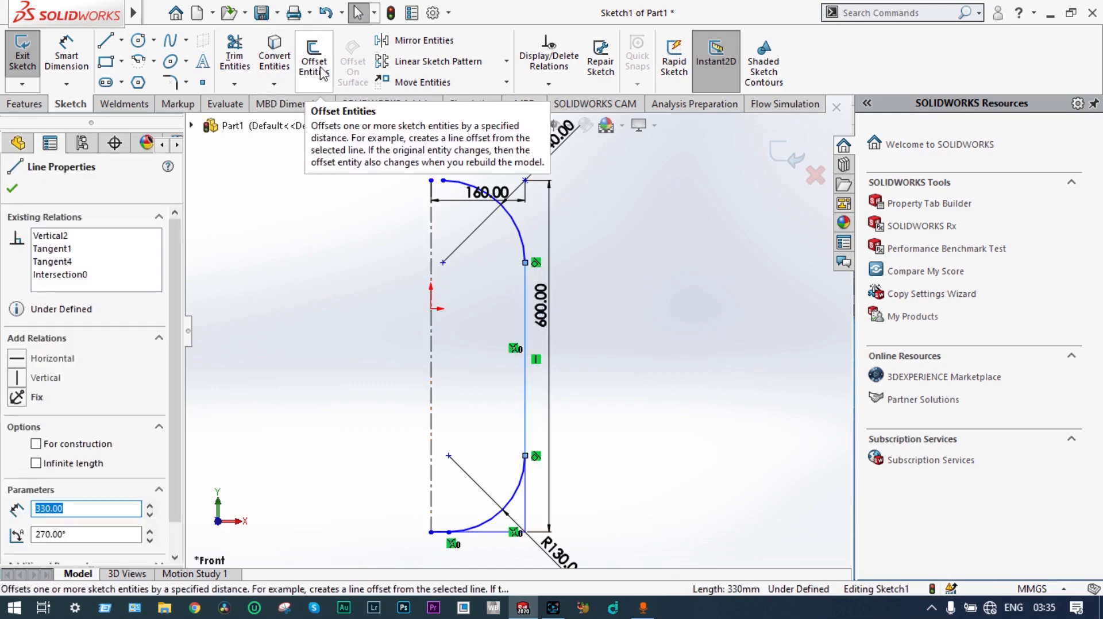
left_click(314, 62)
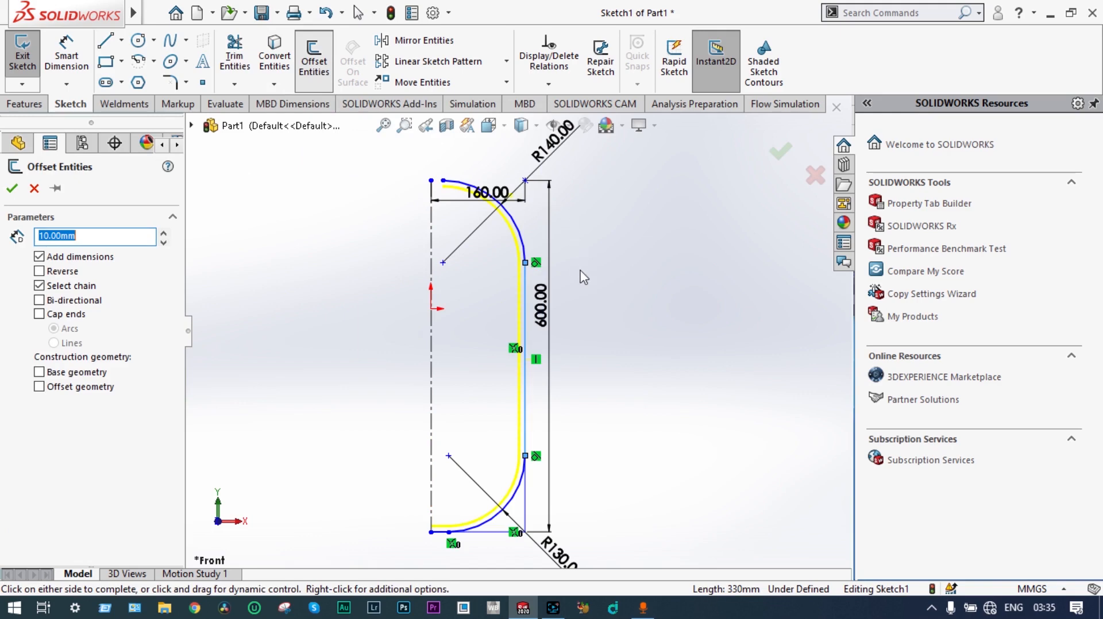
left_click(583, 298)
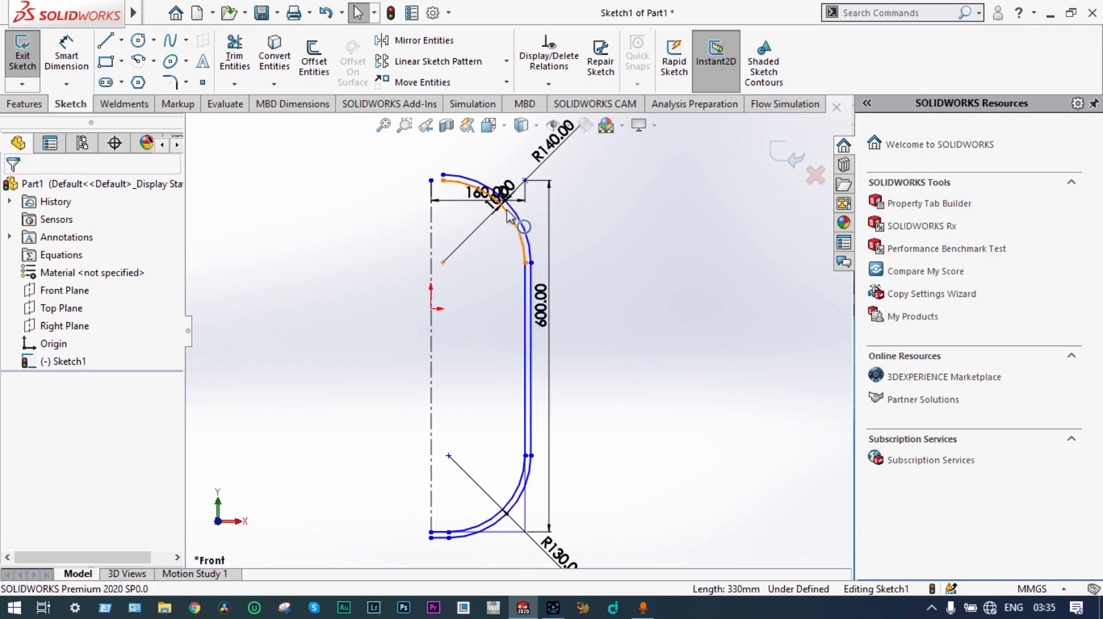
Step: Connect the upper ends of the two offset arcs with a short vertical line and exit the sketch
scroll(514, 168, "down", 5)
scroll(495, 313, "up", 5)
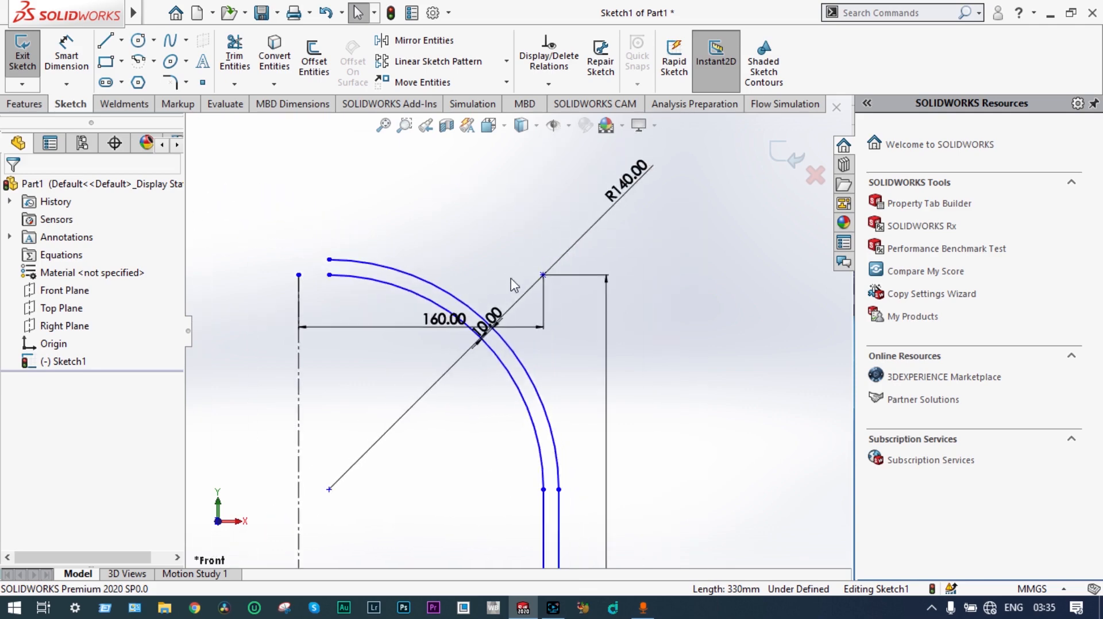
scroll(484, 338, "up", 1)
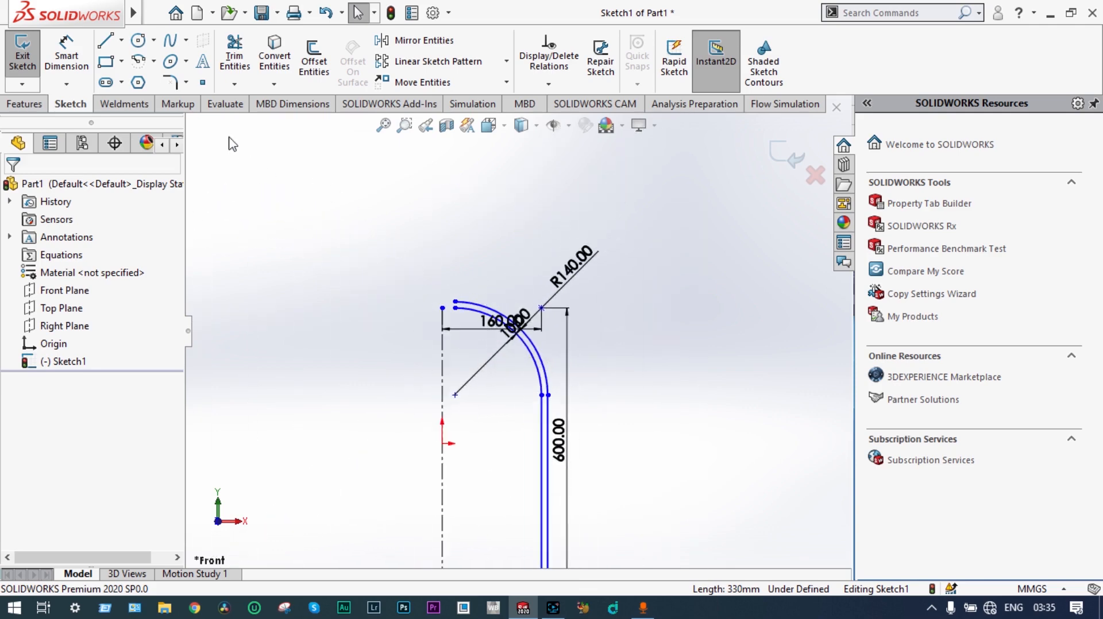
left_click(105, 40)
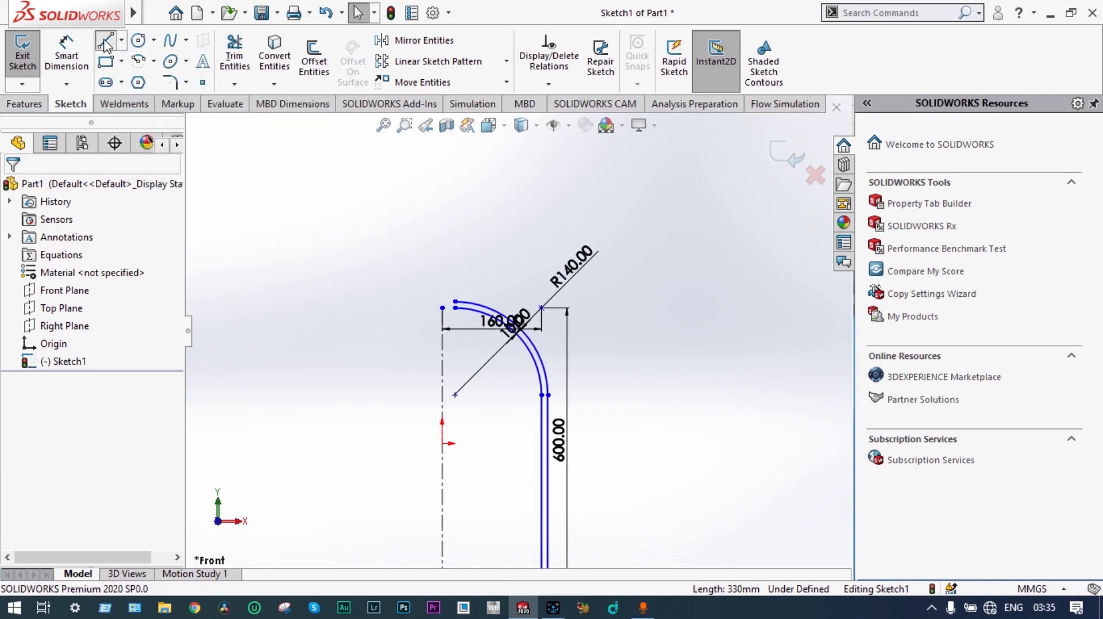
left_click(455, 302)
left_click(455, 309)
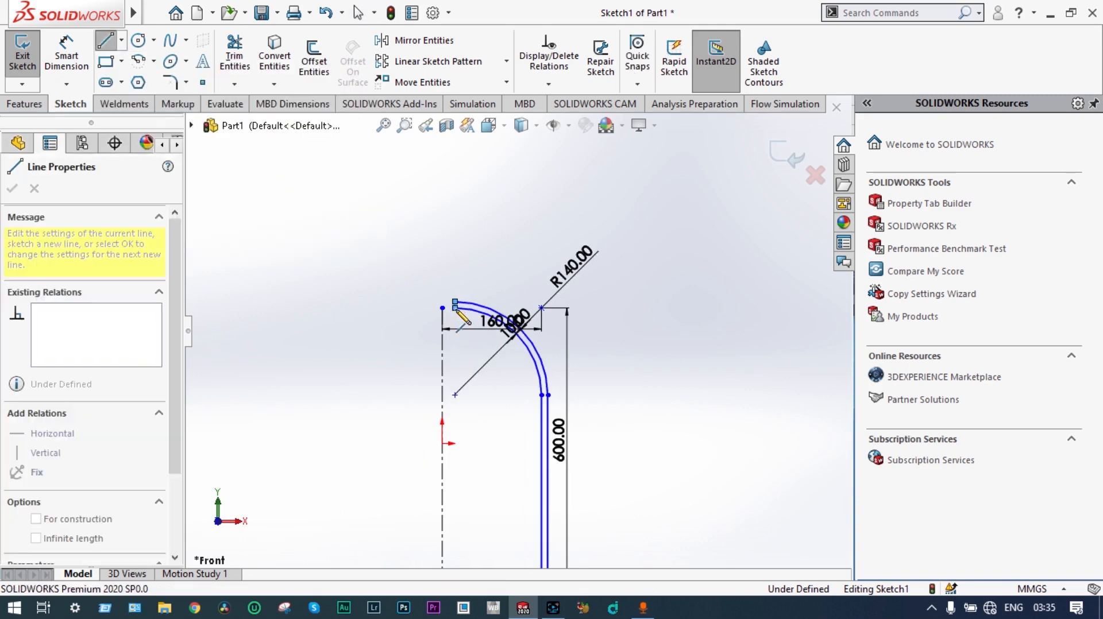
scroll(518, 331, "up", 2)
scroll(501, 547, "up", 4)
scroll(487, 426, "down", 3)
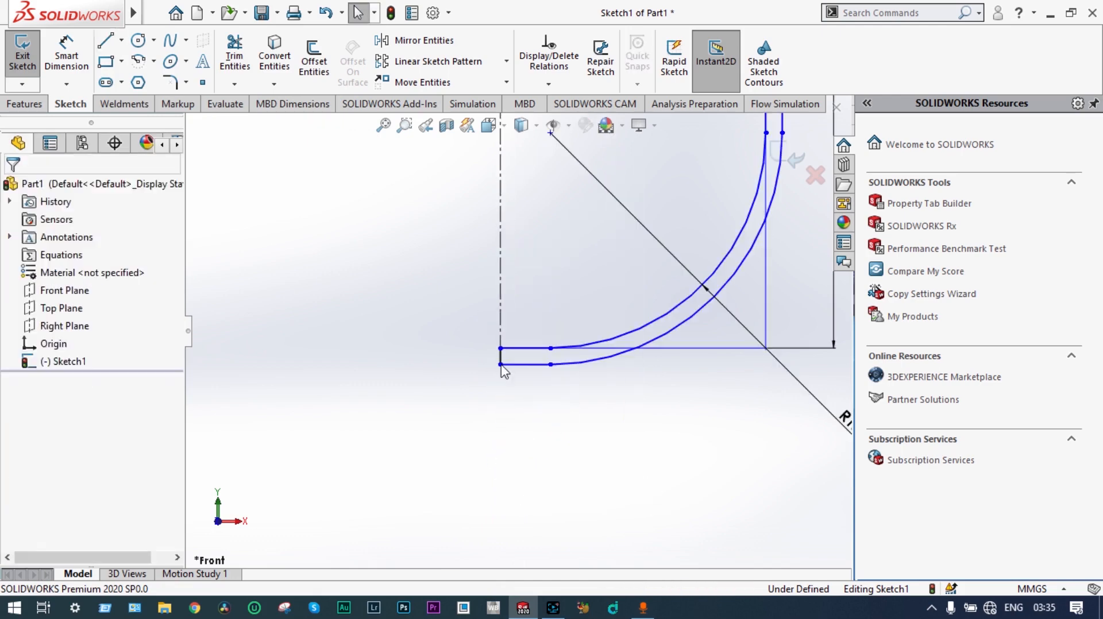
scroll(506, 230, "up", 5)
scroll(498, 201, "down", 3)
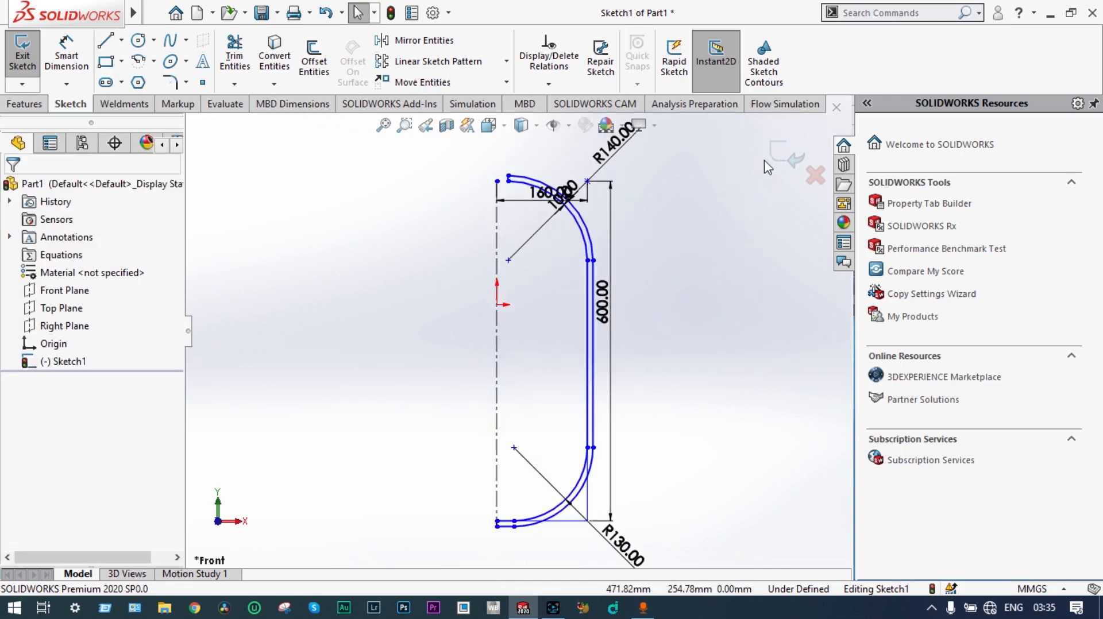
left_click(781, 154)
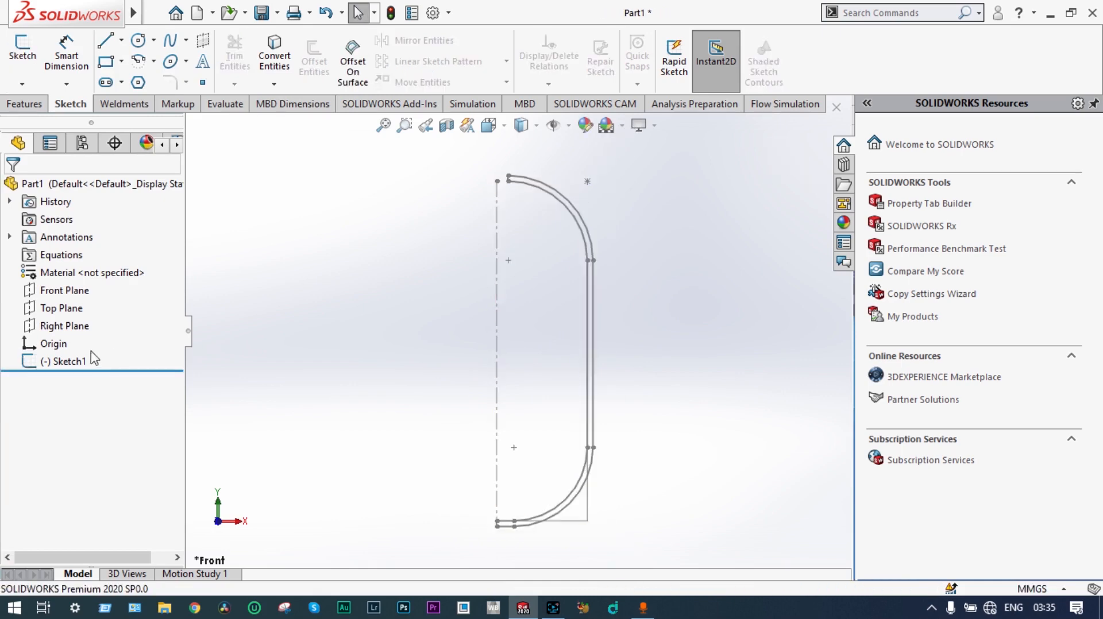
Step: Revolve the vessel profile sketch 360 degrees about its vertical centerline into a solid body
left_click(81, 361)
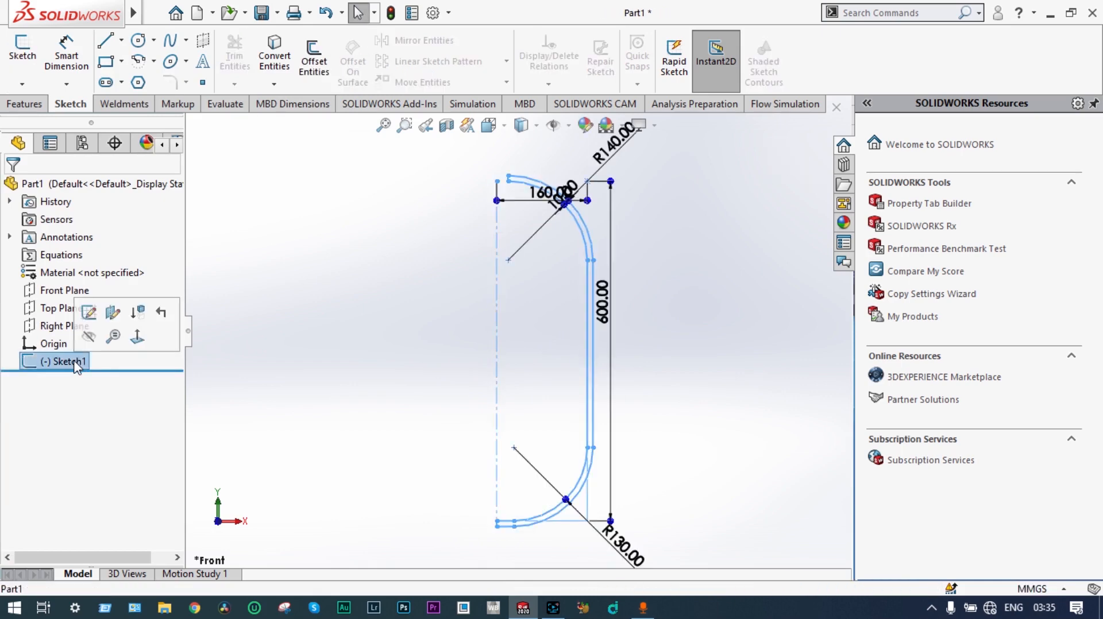
left_click(25, 104)
left_click(77, 57)
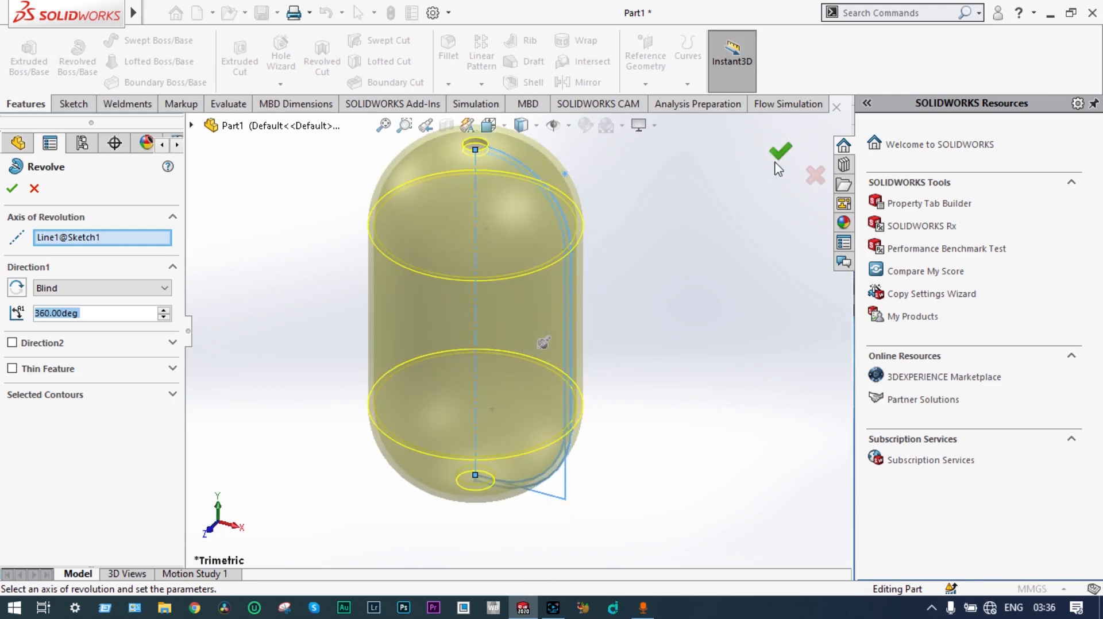
left_click(780, 153)
middle_click_drag(677, 253, 590, 271)
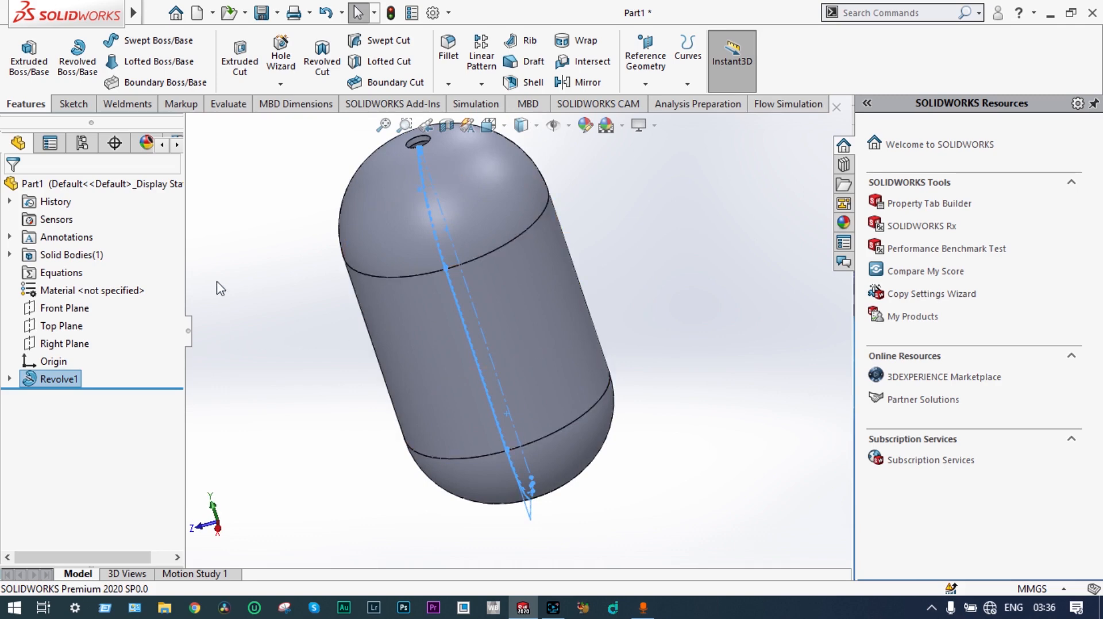
left_click(69, 328)
middle_click_drag(269, 304, 319, 280)
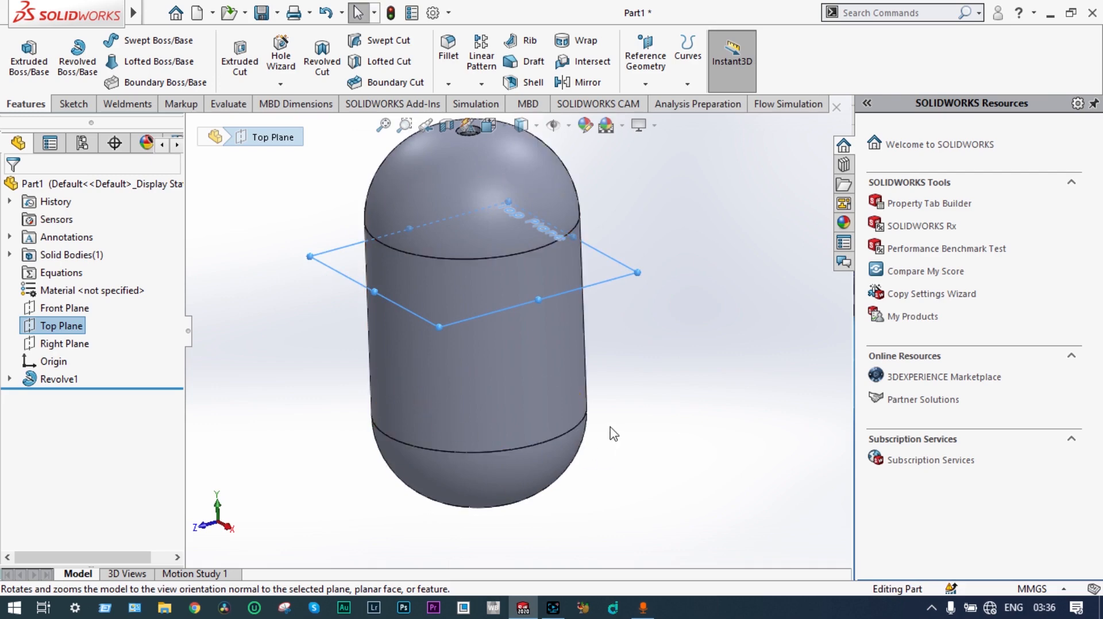
middle_click_drag(644, 414, 657, 305)
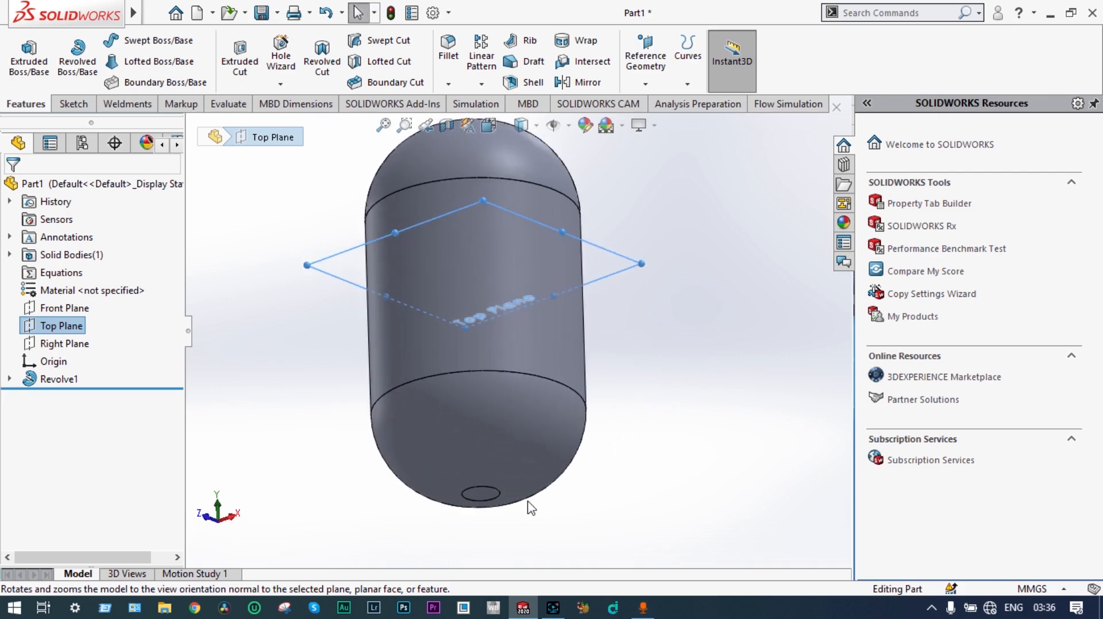
left_click(715, 360)
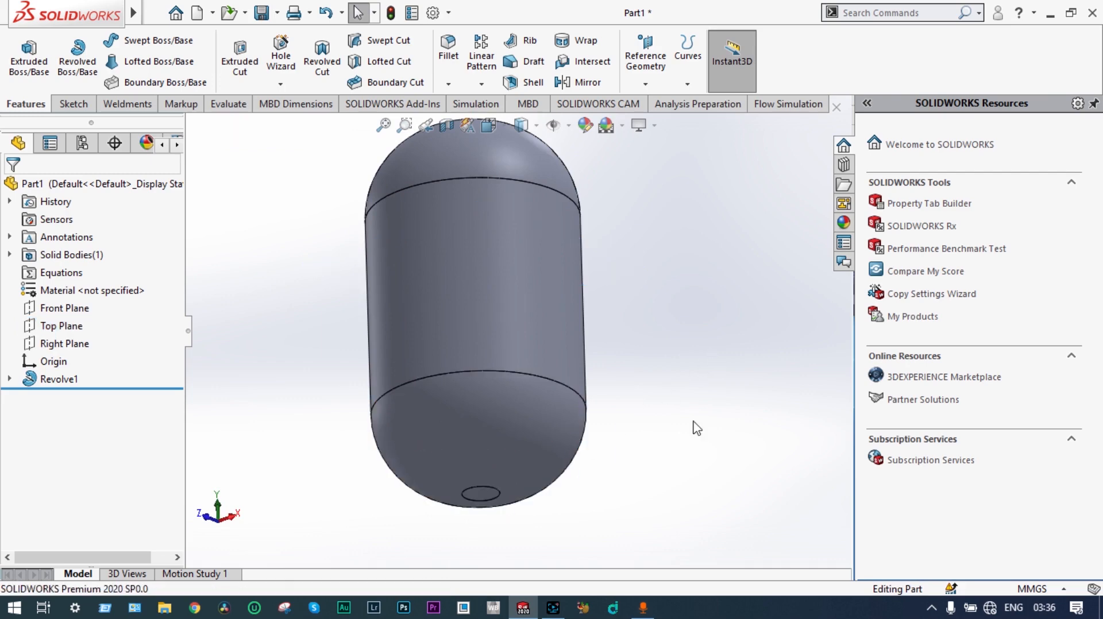
Step: Create a reference plane offset 10 mm downward from the small flat circular face at the vessel's base
left_click(480, 492)
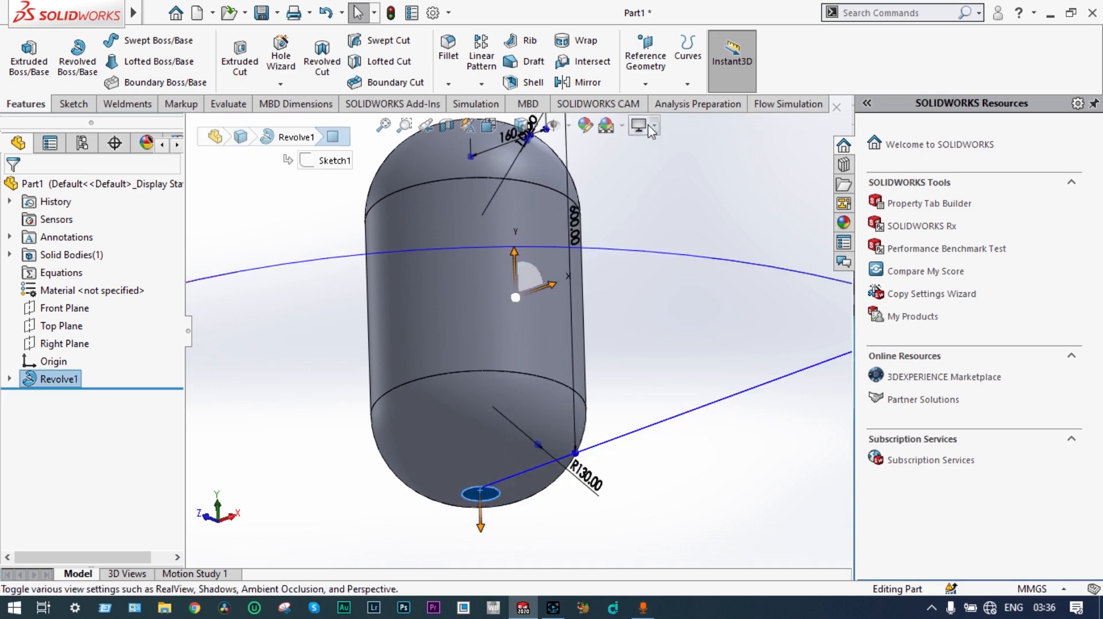
left_click(646, 84)
left_click(651, 103)
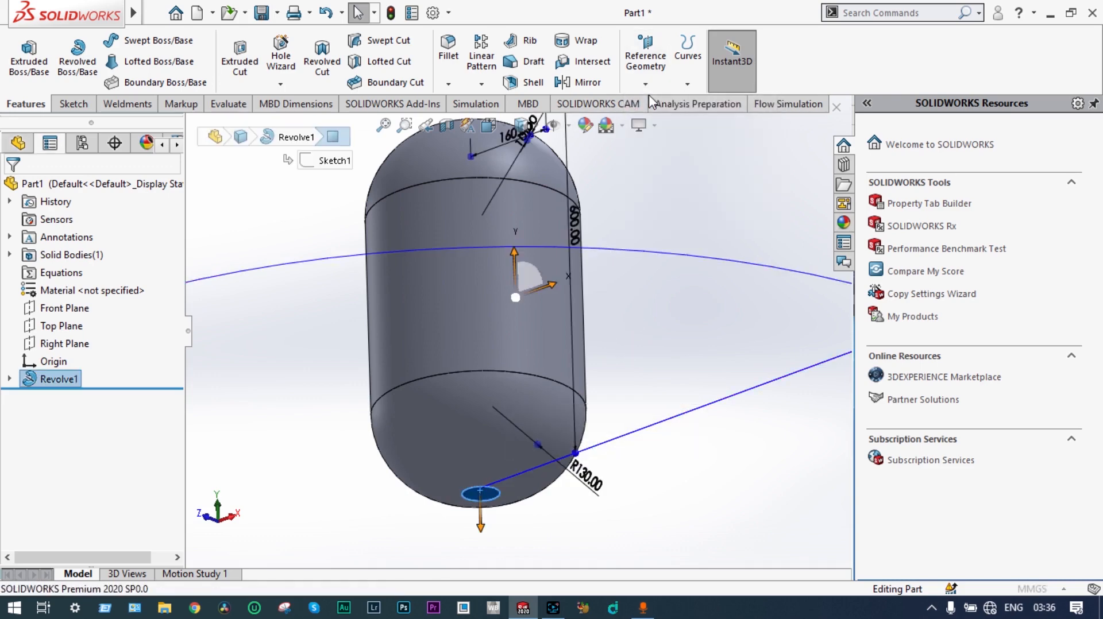
scroll(653, 254, "up", 3)
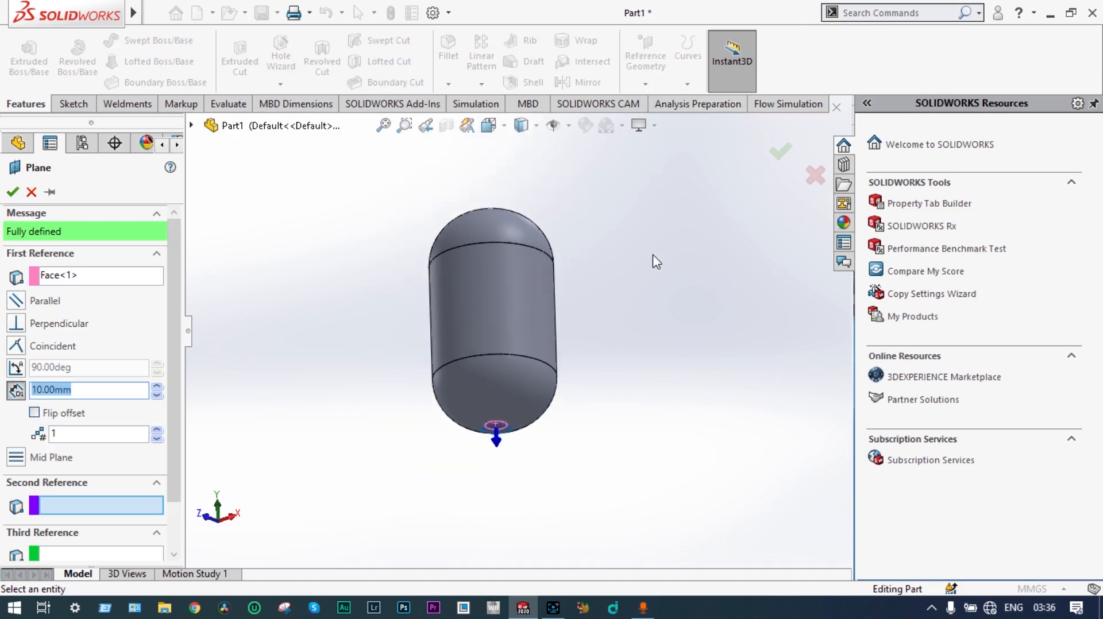
middle_click_drag(653, 254, 539, 401)
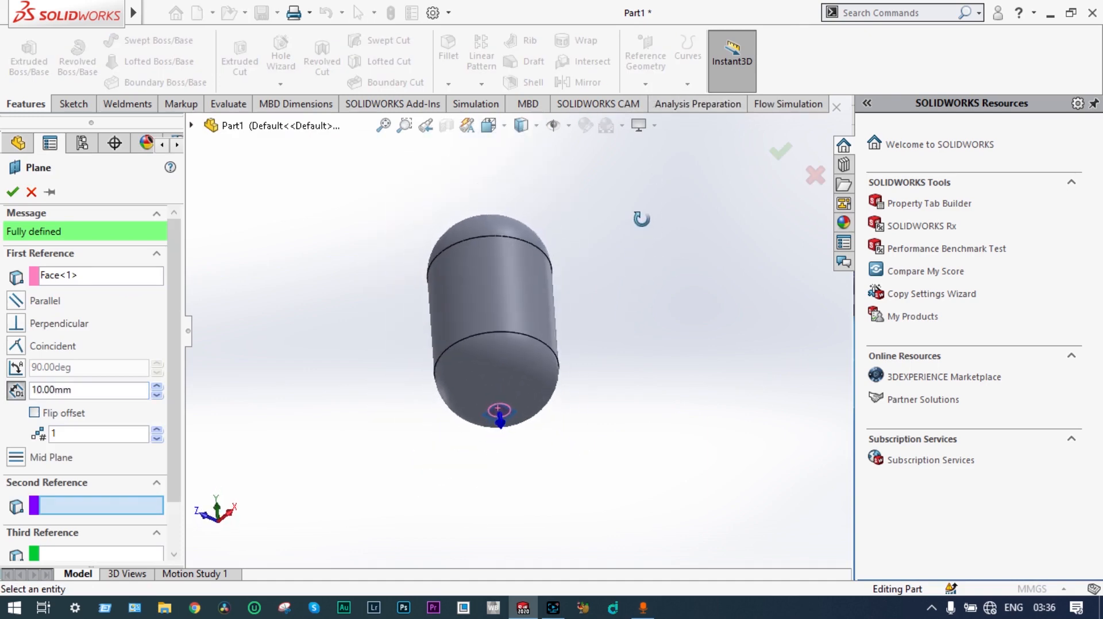
scroll(539, 401, "down", 4)
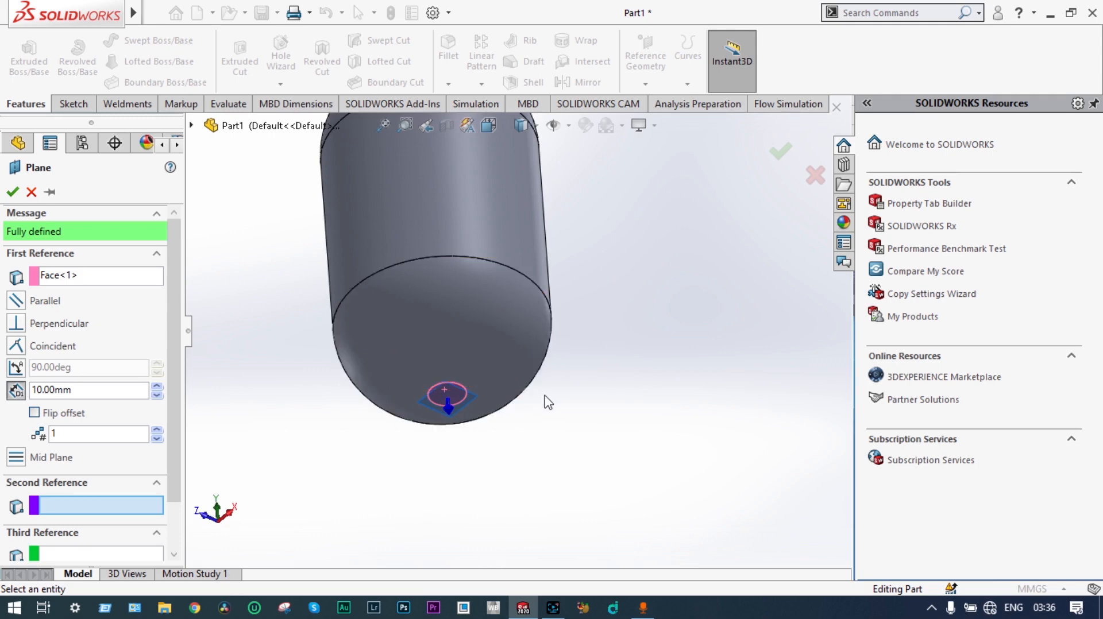
scroll(322, 397, "up", 1)
scroll(343, 393, "down", 2)
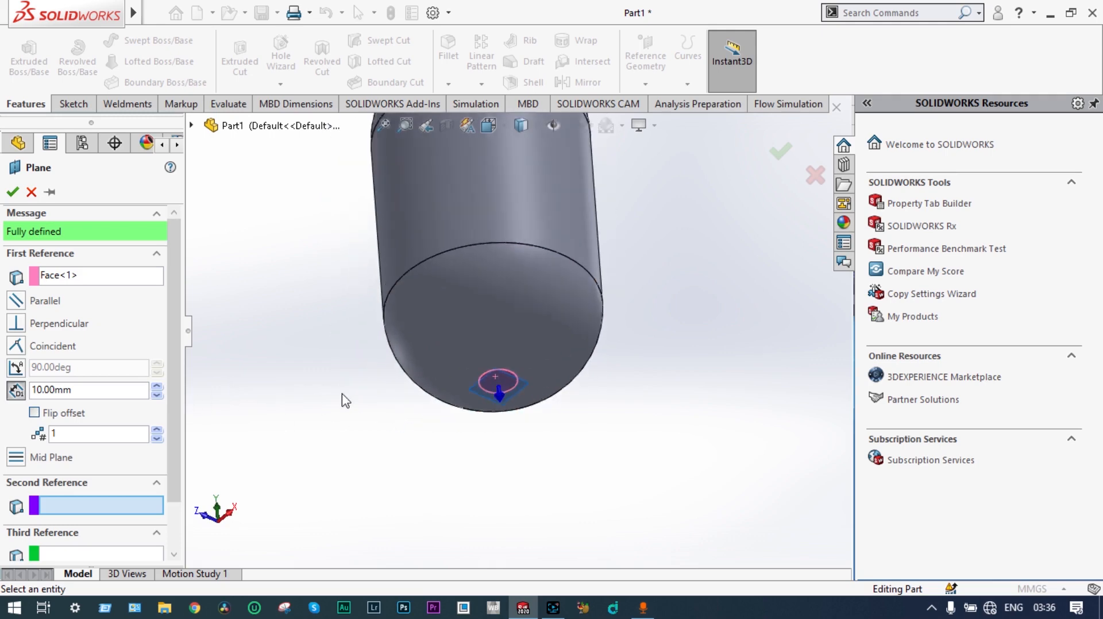
scroll(668, 345, "up", 2)
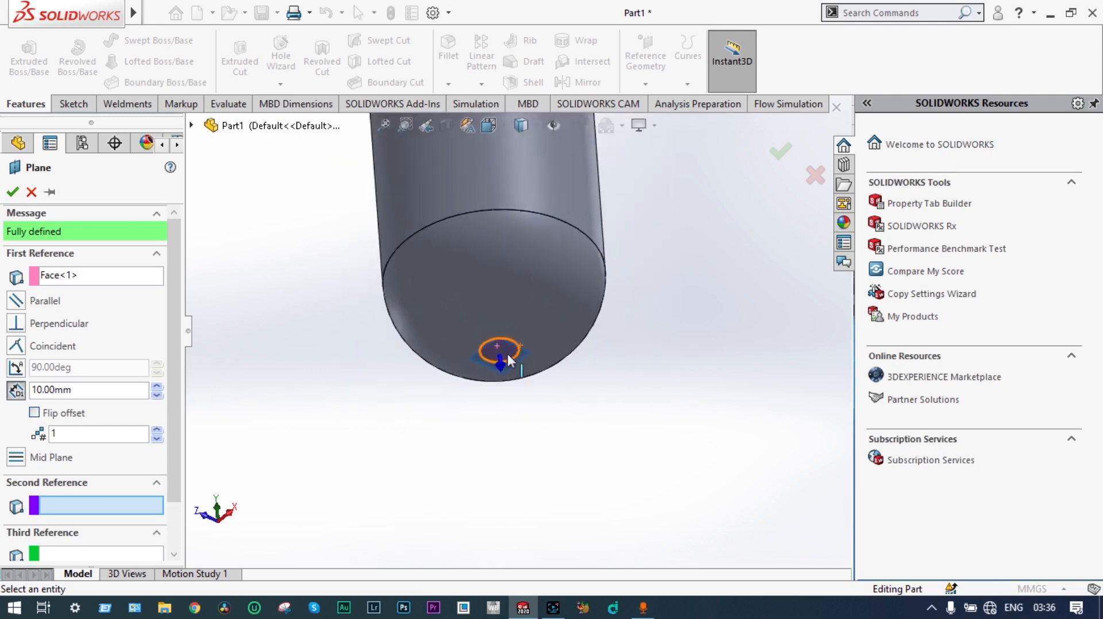
middle_click_drag(589, 346, 623, 425)
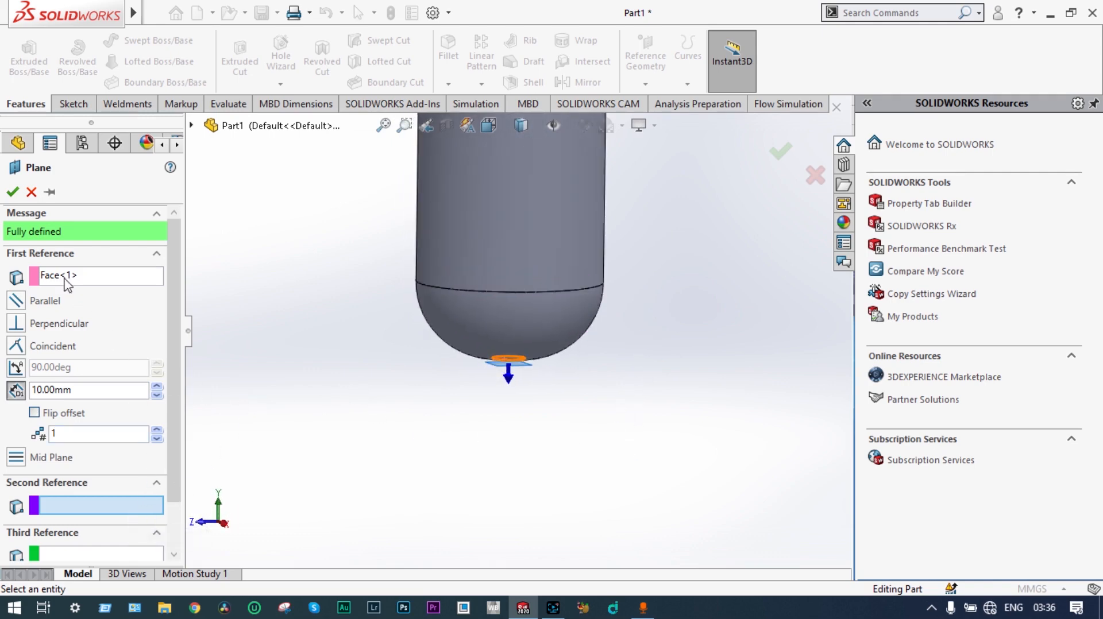
left_click(17, 192)
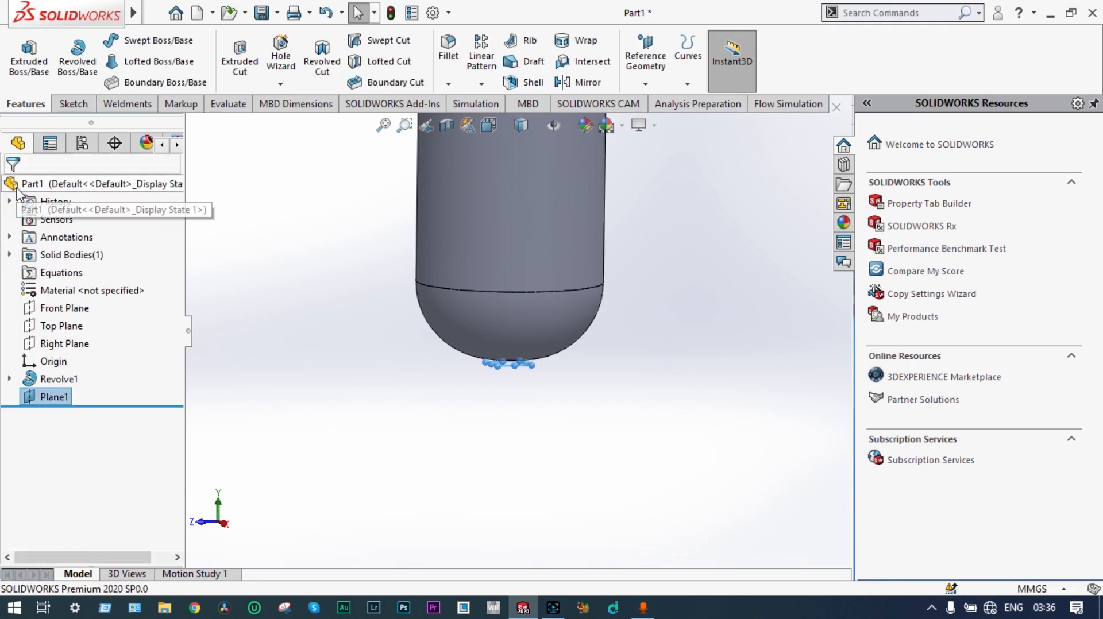
Step: Start a sketch on the new offset plane and draw two concentric circles at the origin, about 260 mm and 299 mm in diameter
right_click(63, 404)
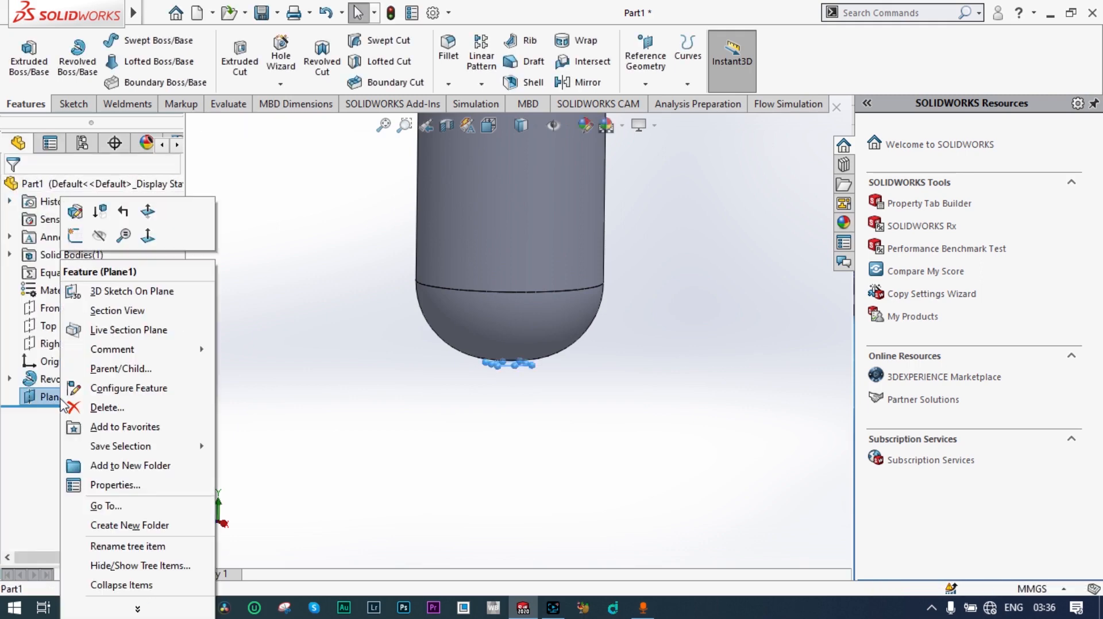
left_click(75, 236)
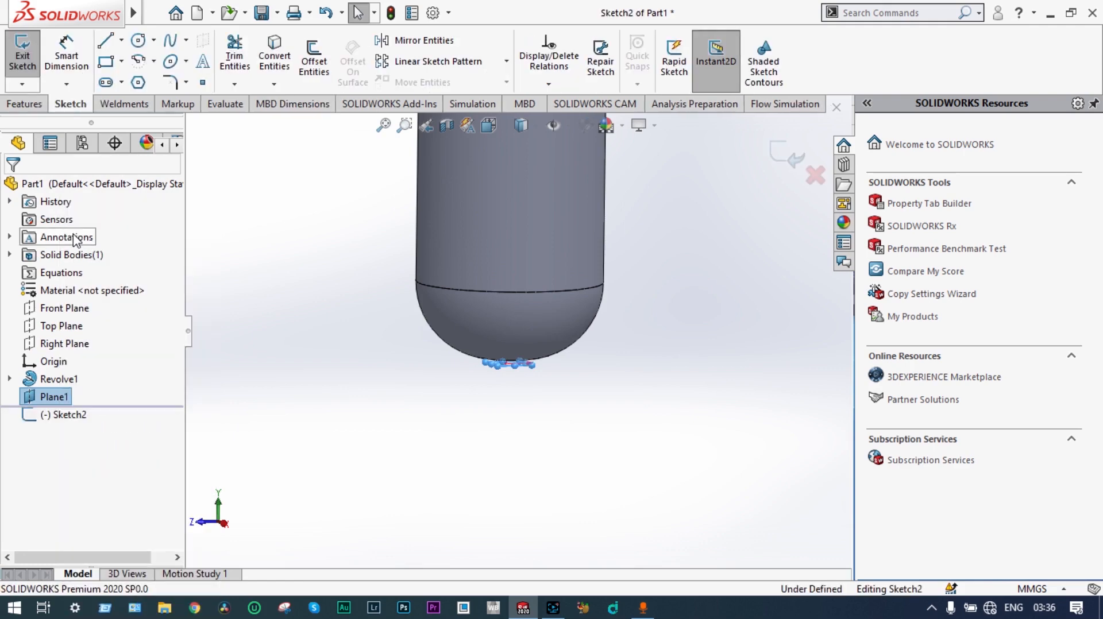
right_click(68, 416)
left_click(104, 334)
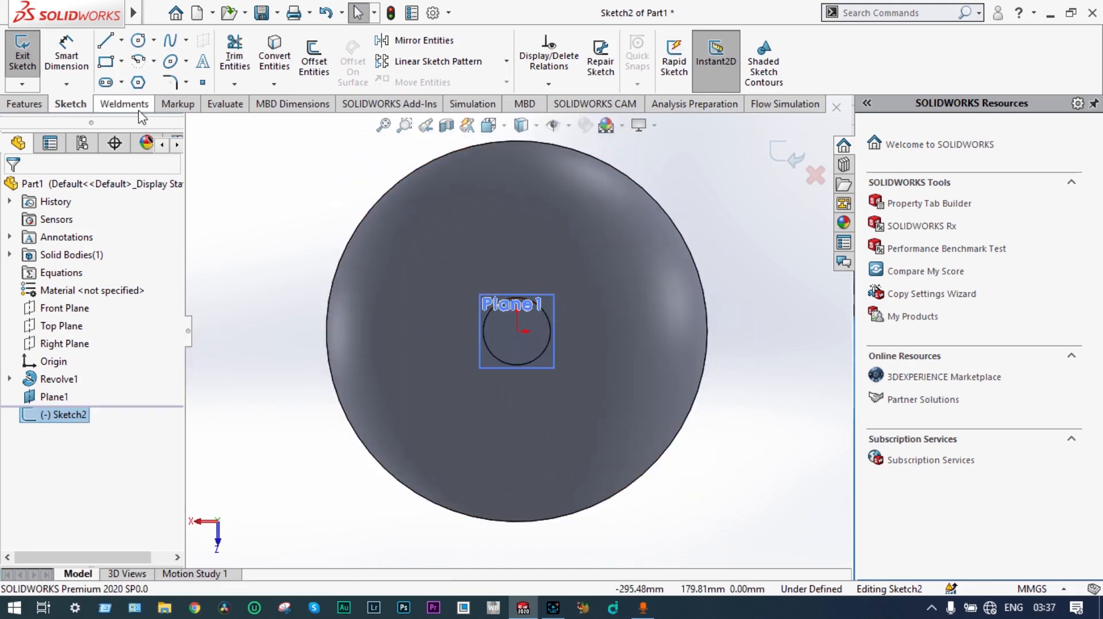
left_click(139, 41)
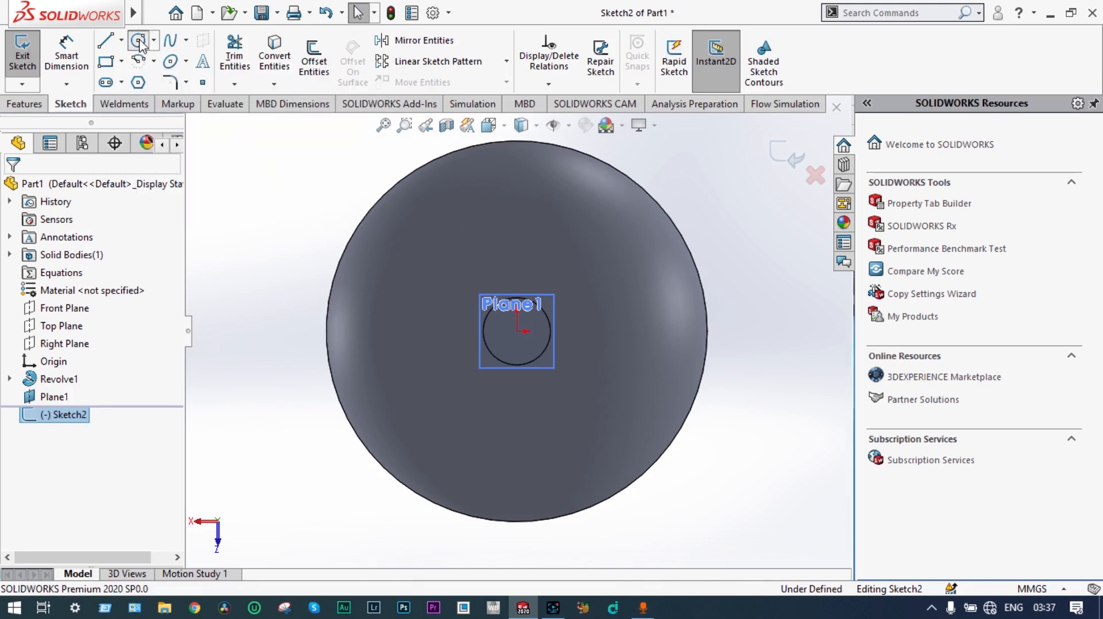
left_click(519, 333)
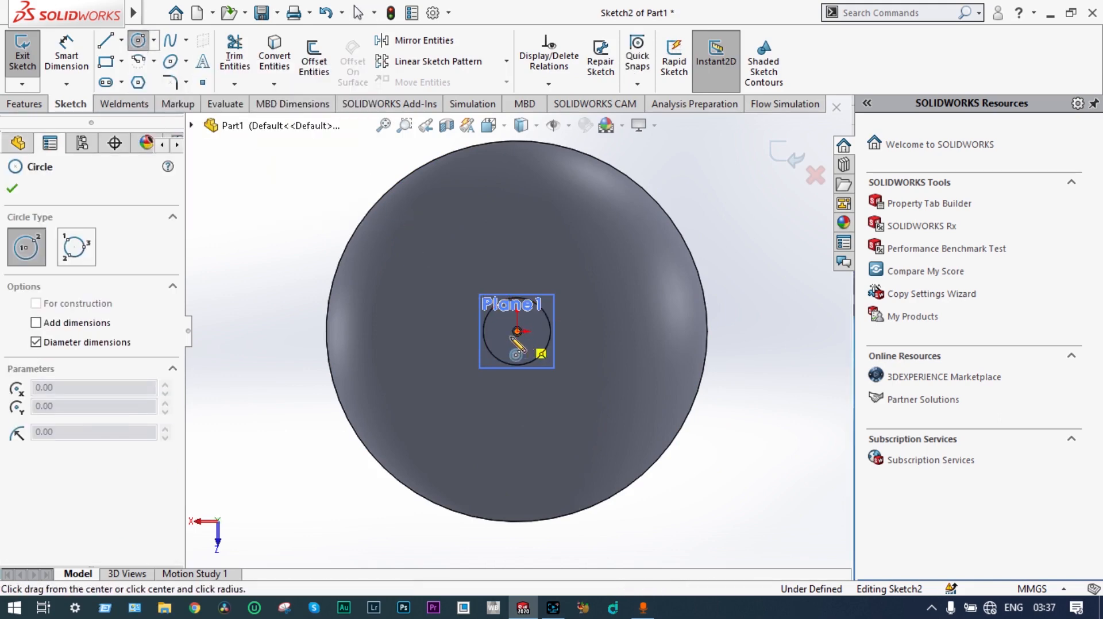
left_click(383, 388)
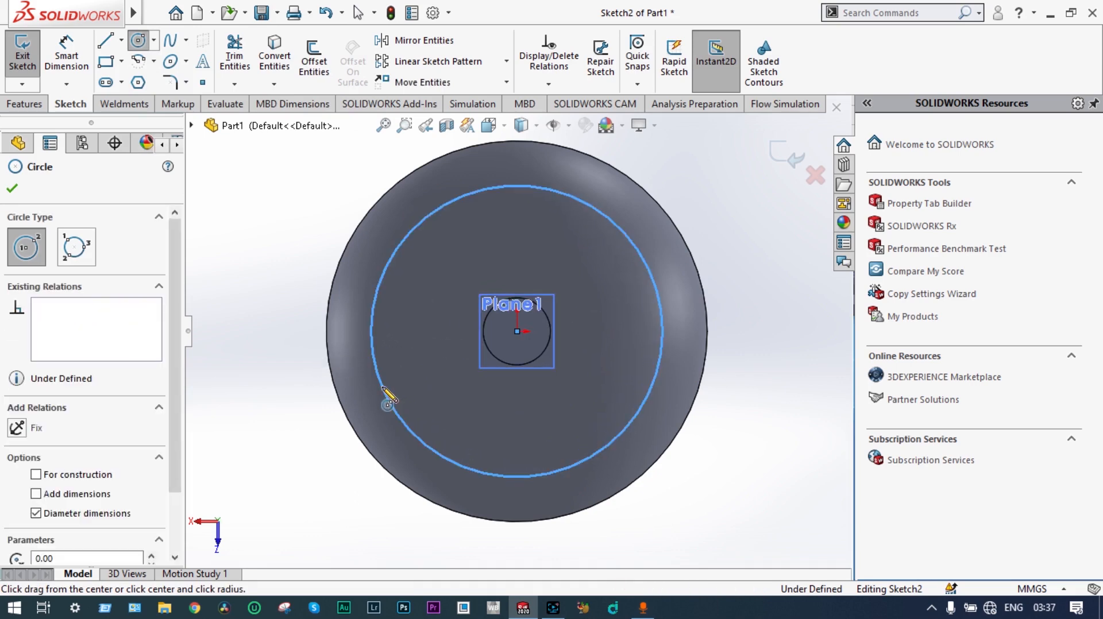
left_click(517, 332)
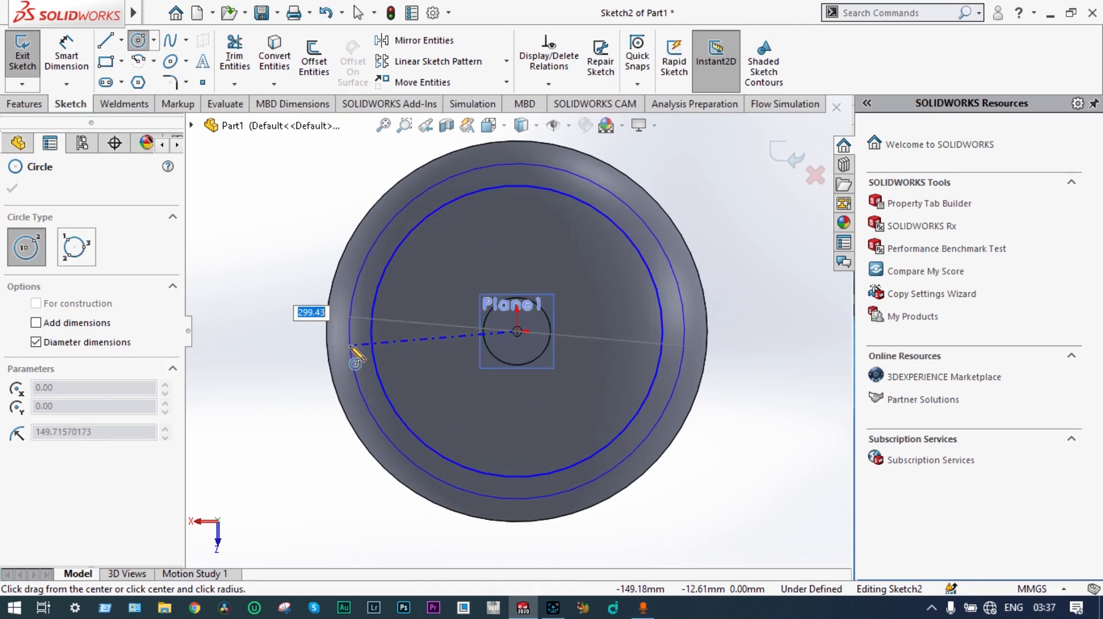
left_click(351, 347)
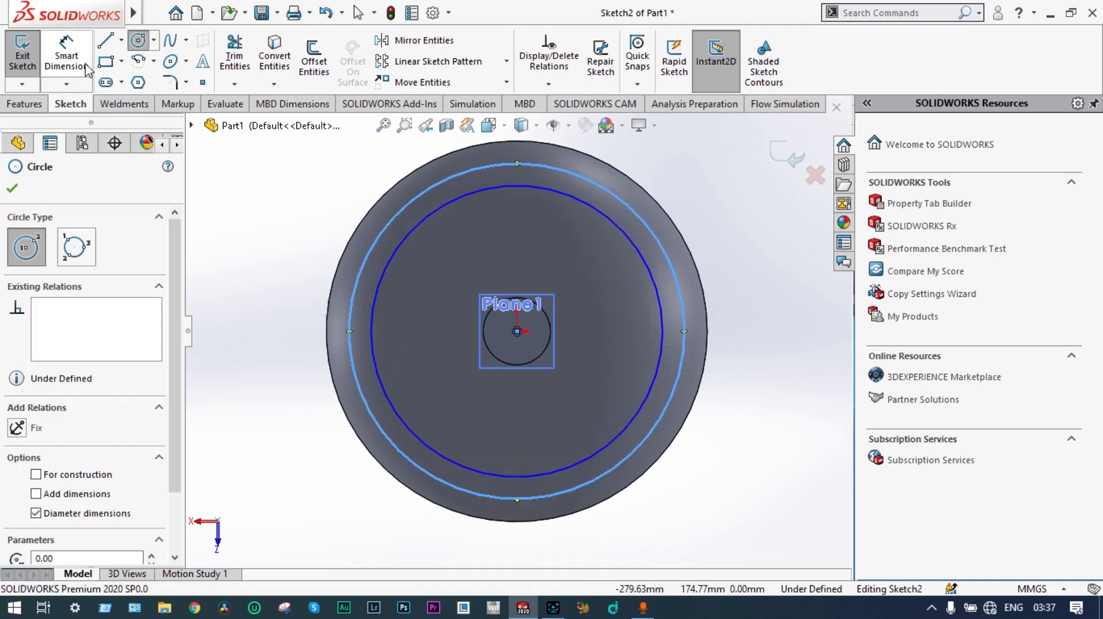
Step: Dimension the outer circle's diameter as 265 mm
left_click(67, 58)
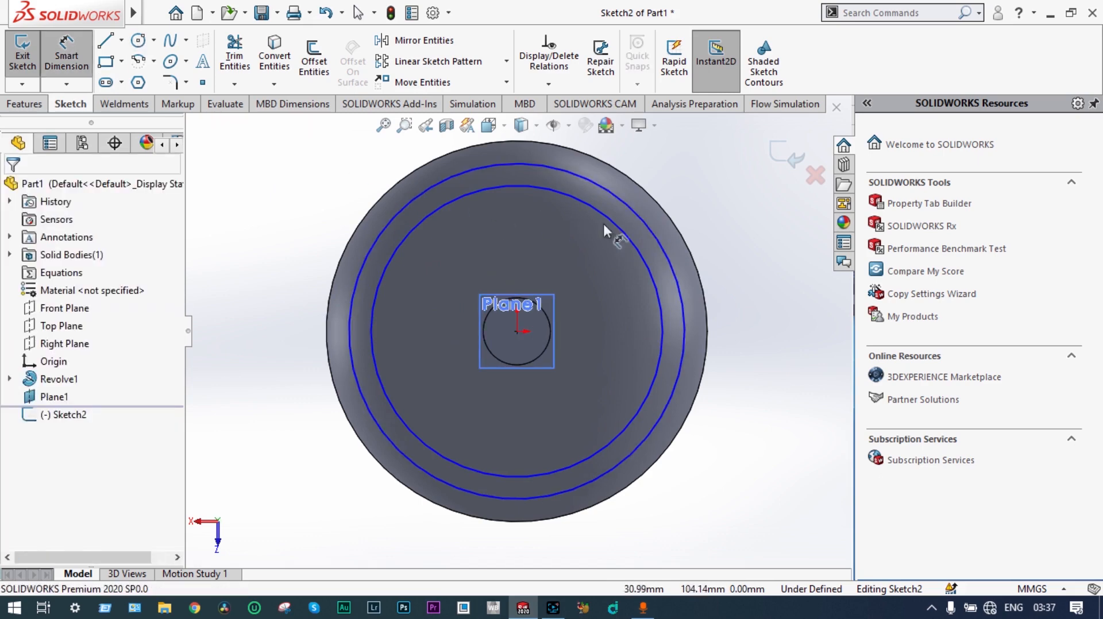
left_click(661, 243)
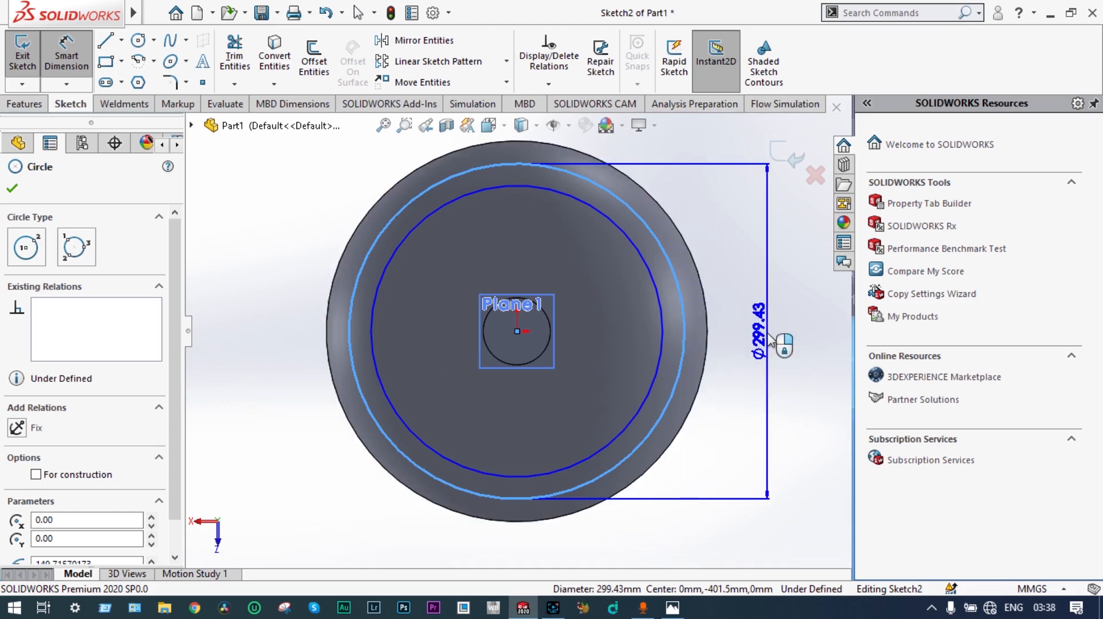
left_click(769, 340)
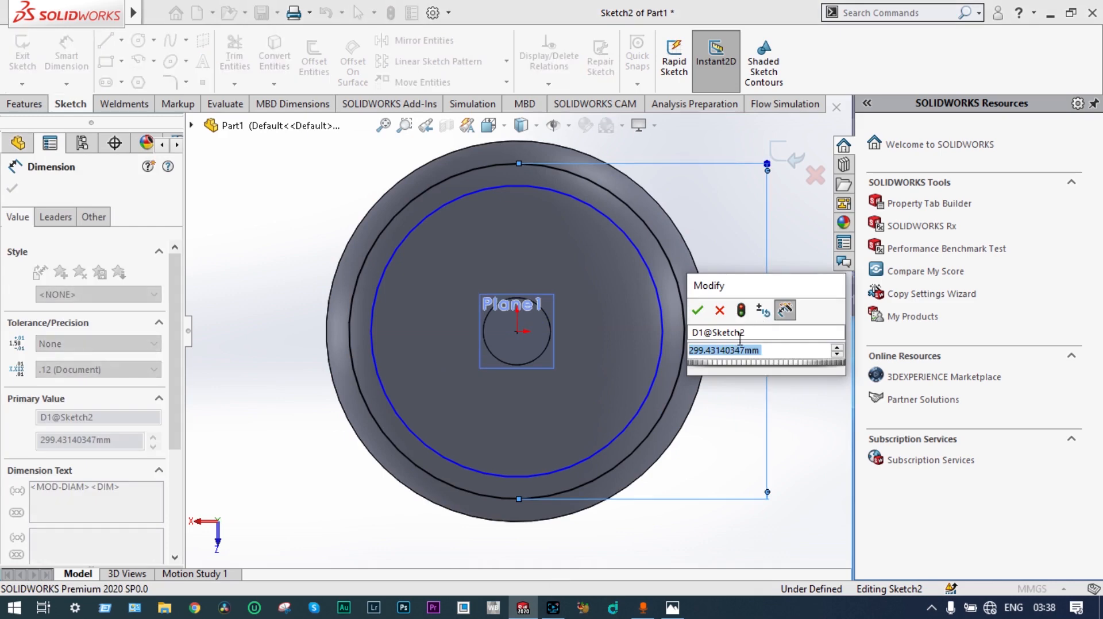
type("2")
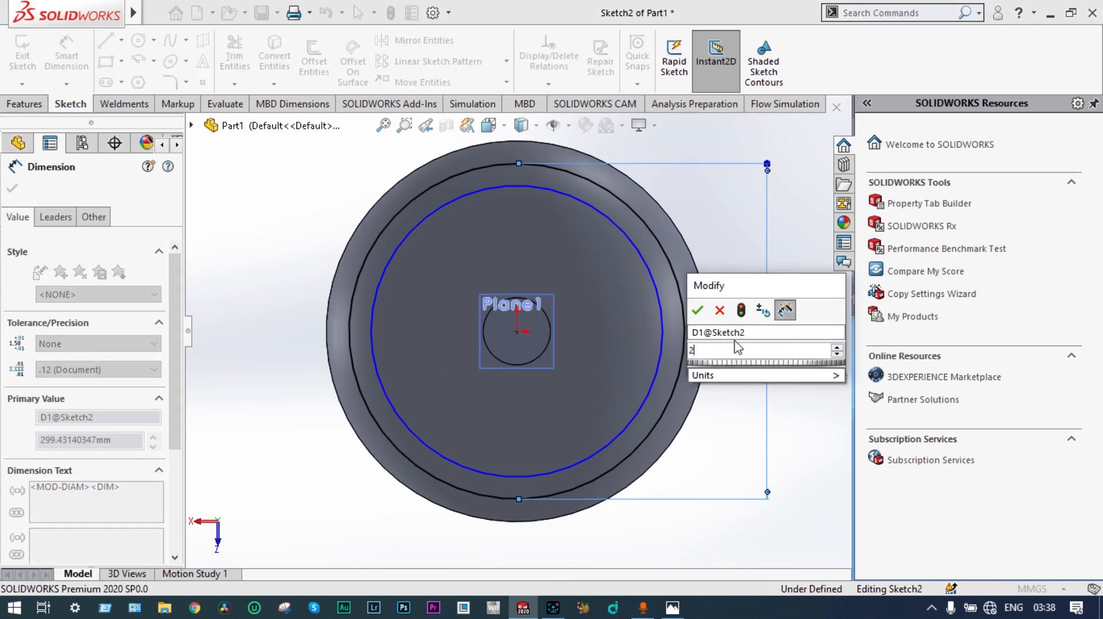
type("65")
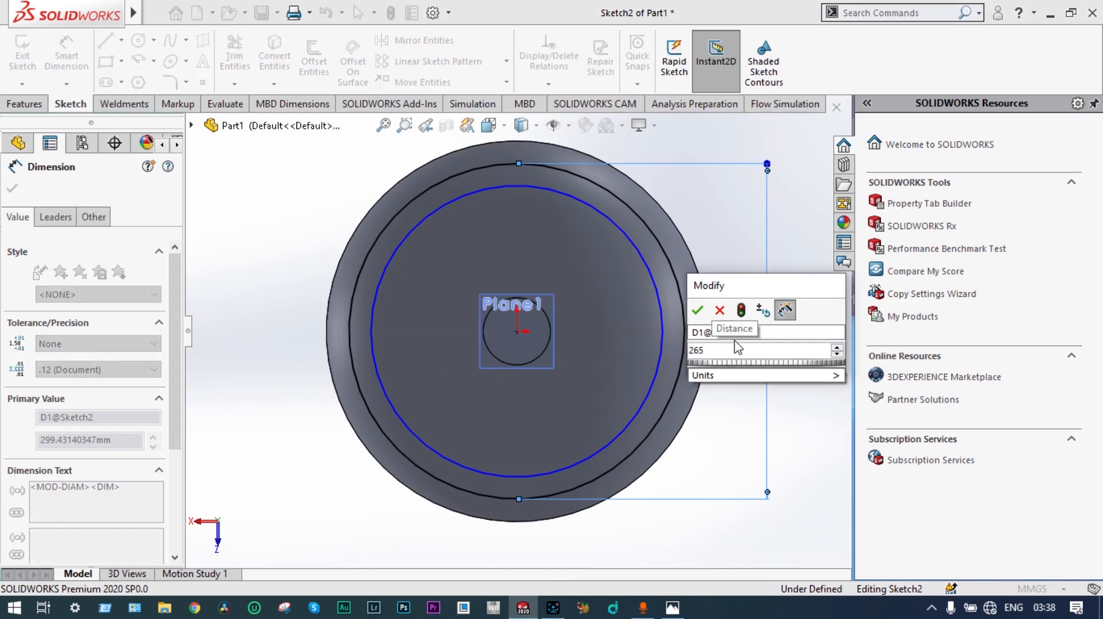
key("Return")
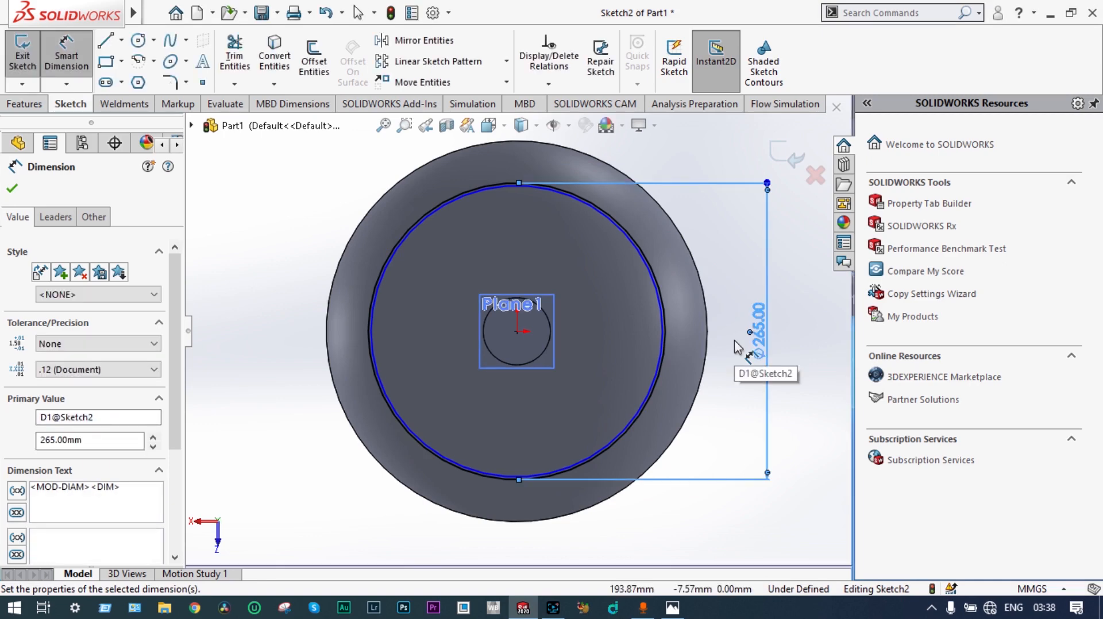
Step: Dimension the inner circle's diameter as 232 mm
scroll(498, 241, "down", 1)
scroll(540, 208, "down", 2)
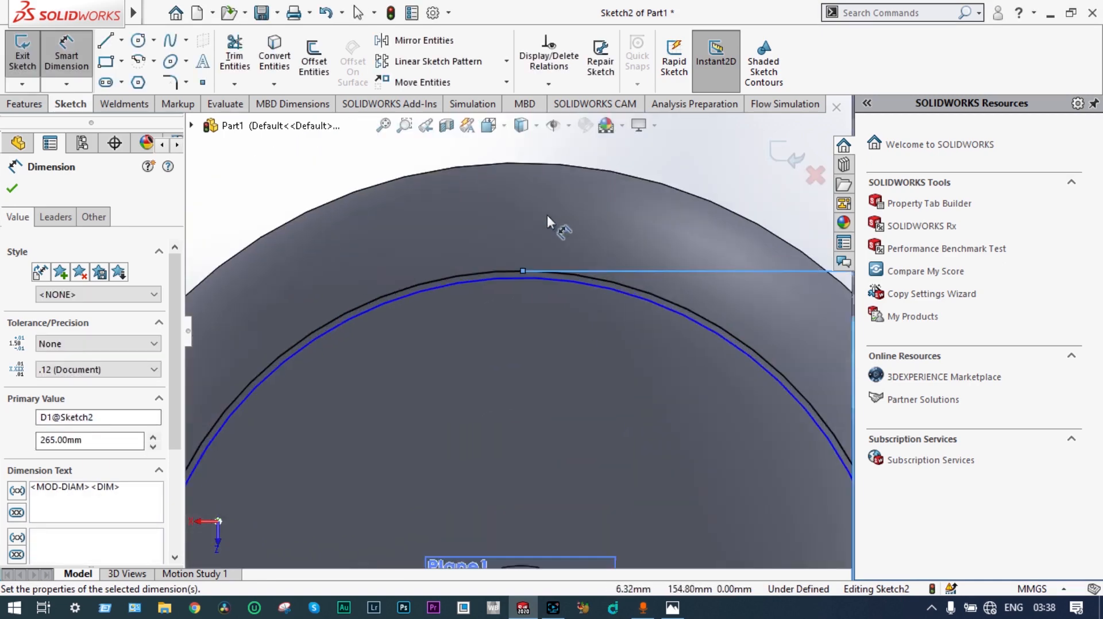
left_click(564, 279)
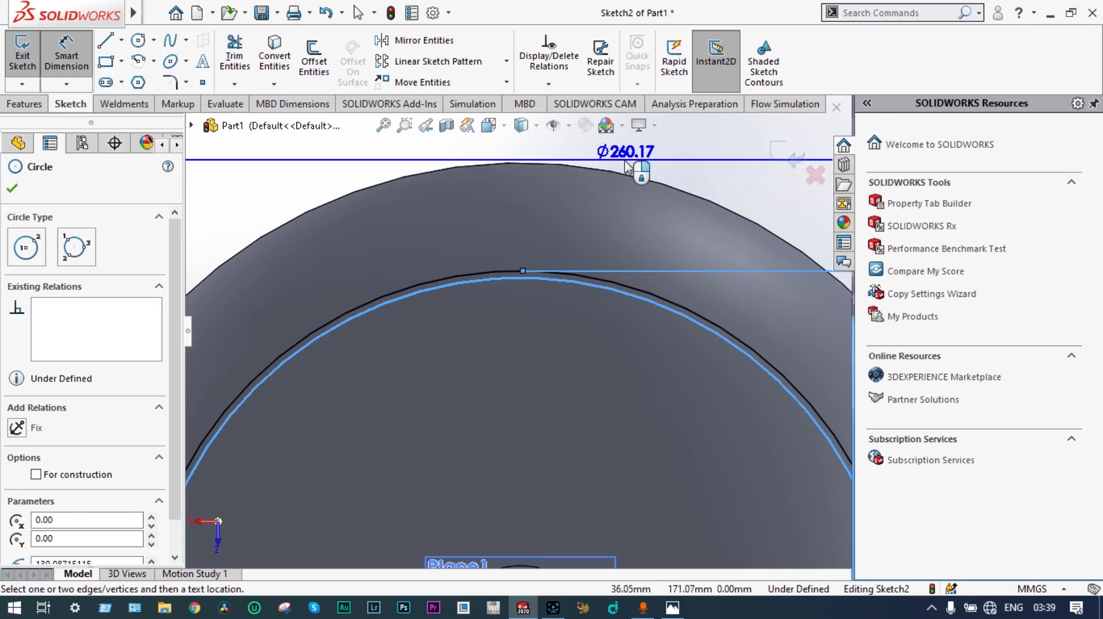
left_click(626, 166)
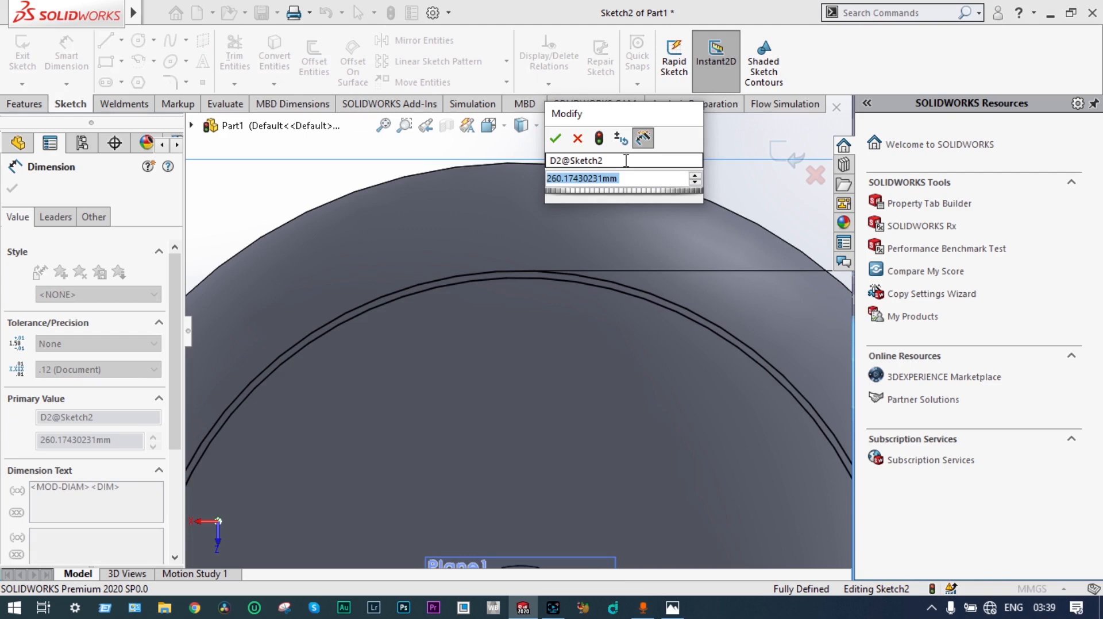
type("232")
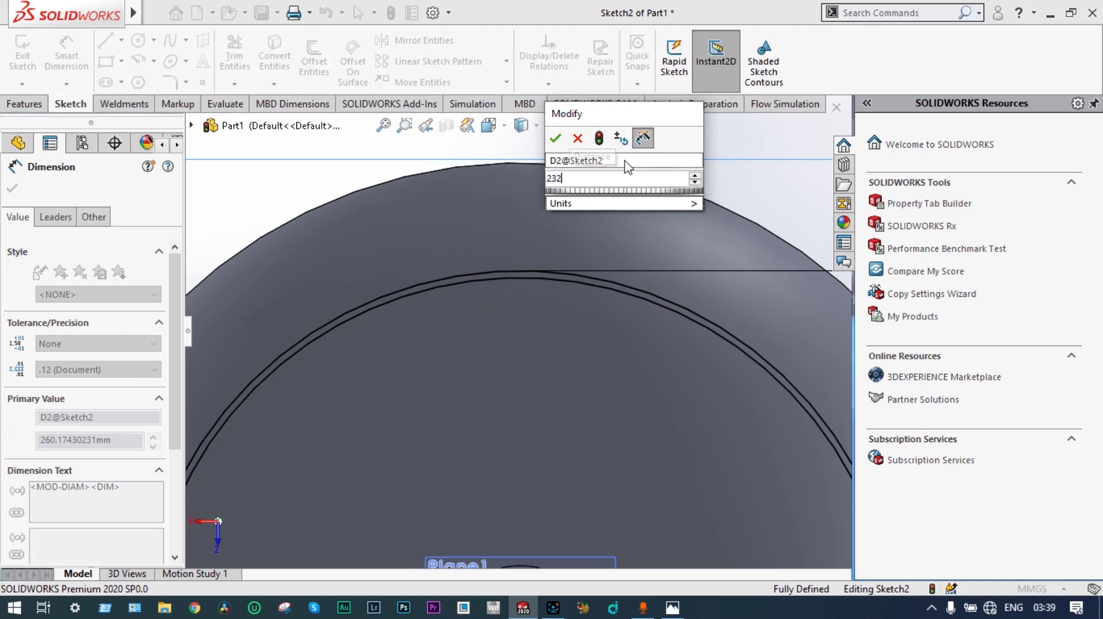
key("Return")
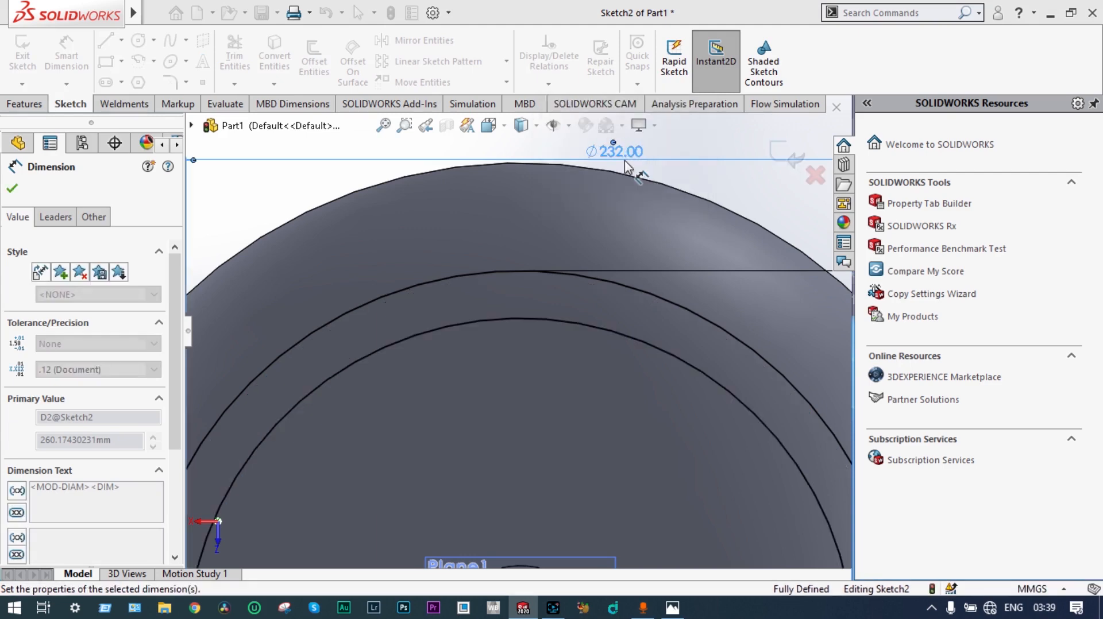
scroll(629, 258, "up", 5)
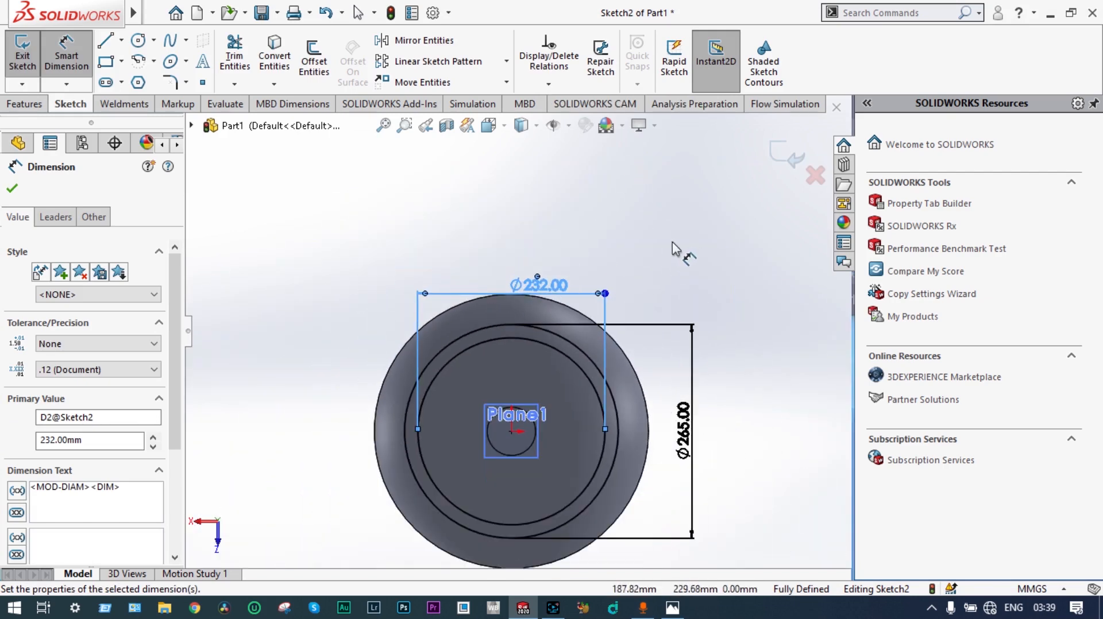
Step: Finish the two-circle sketch and extrude the ring up to the vessel's rounded lower surface, merging the result
left_click(13, 188)
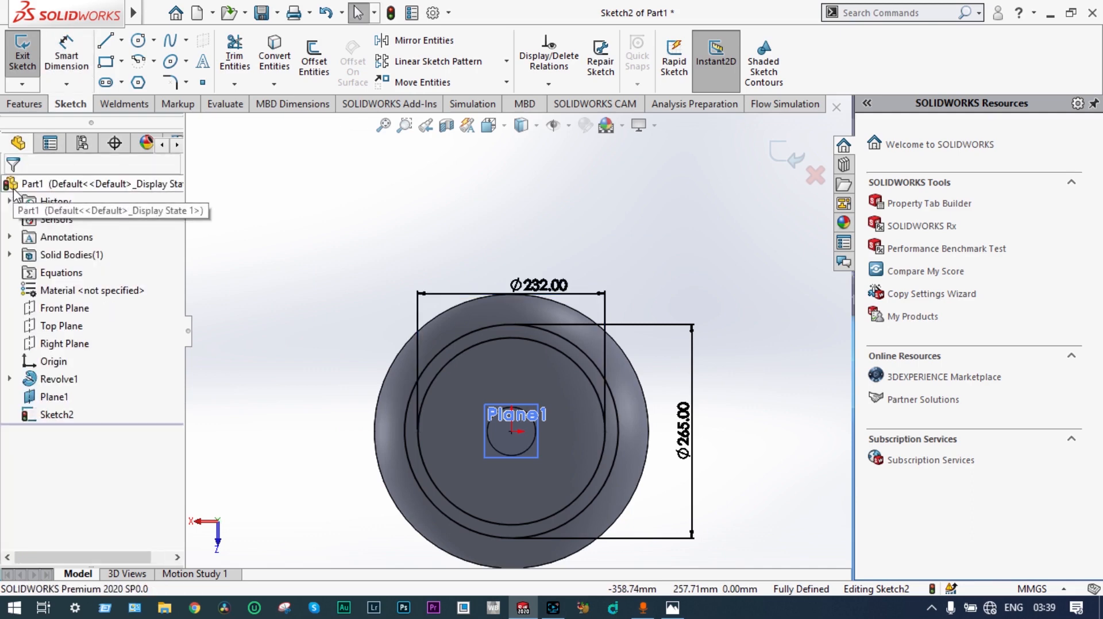
left_click(777, 153)
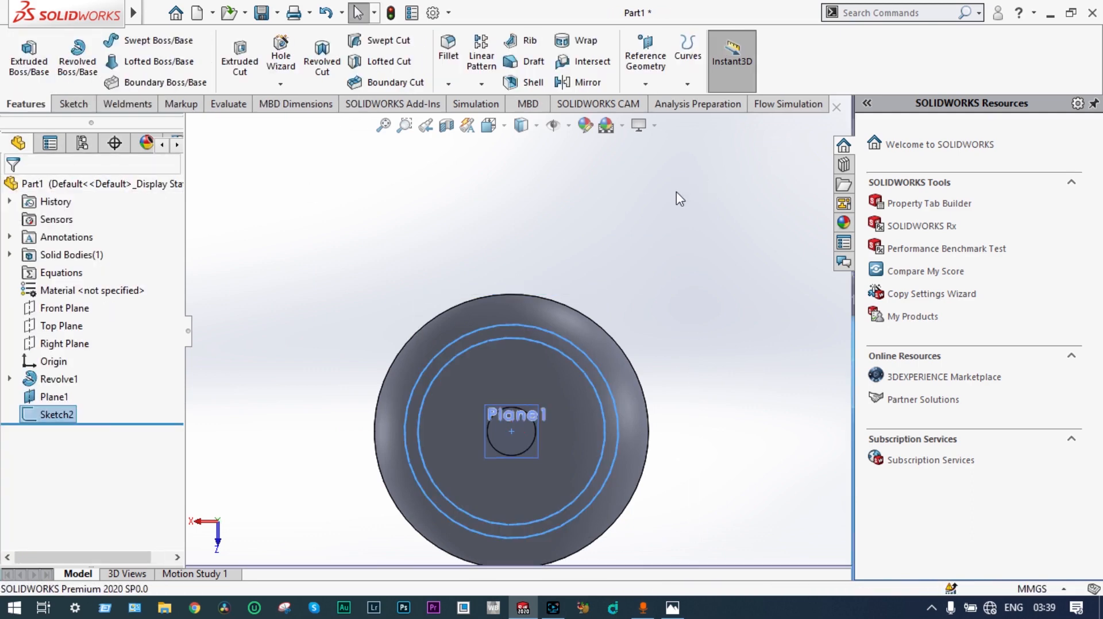
middle_click_drag(678, 198, 659, 224)
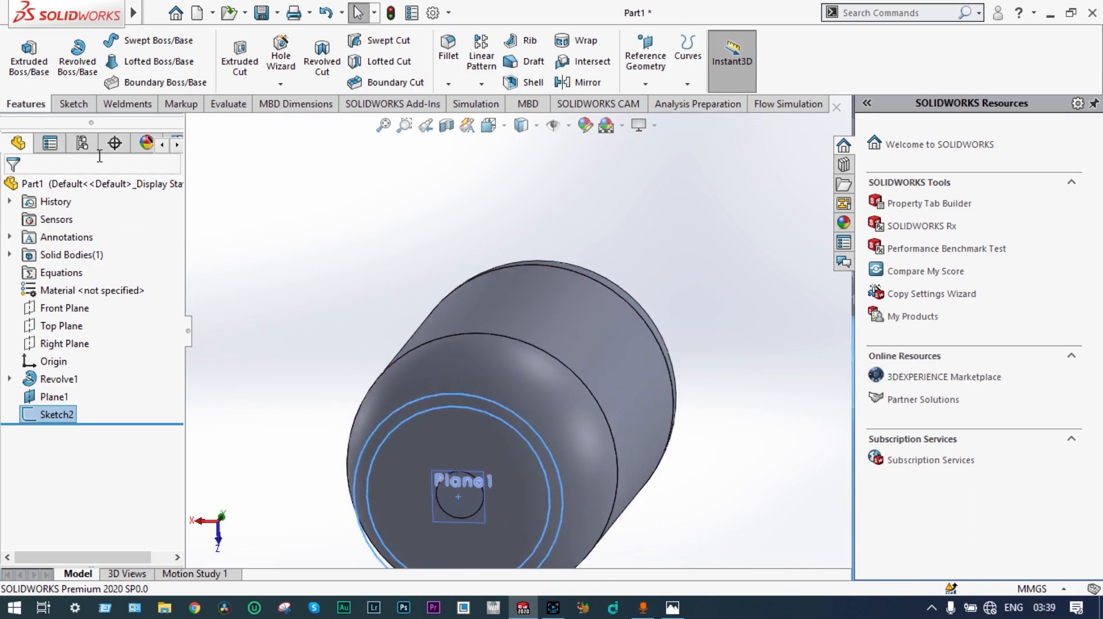
left_click(28, 63)
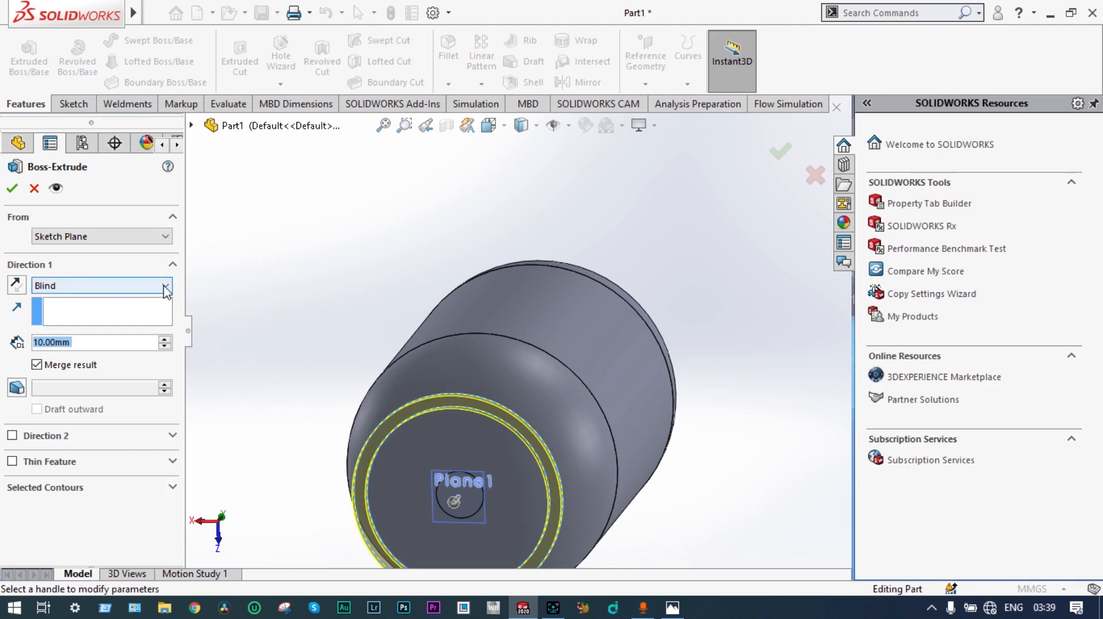
left_click(166, 287)
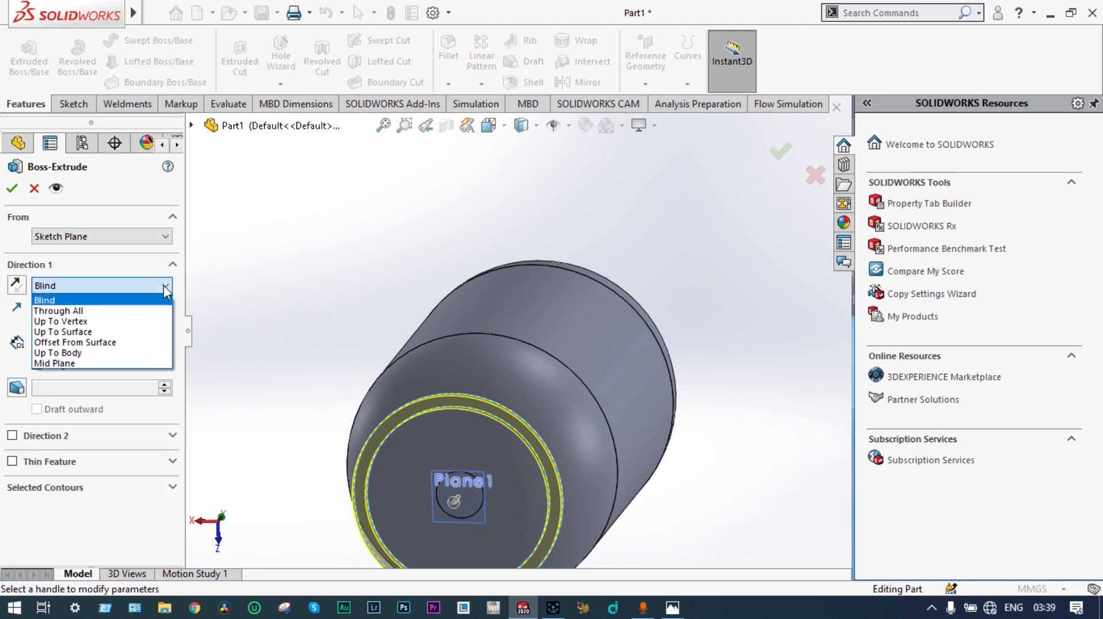
left_click(111, 333)
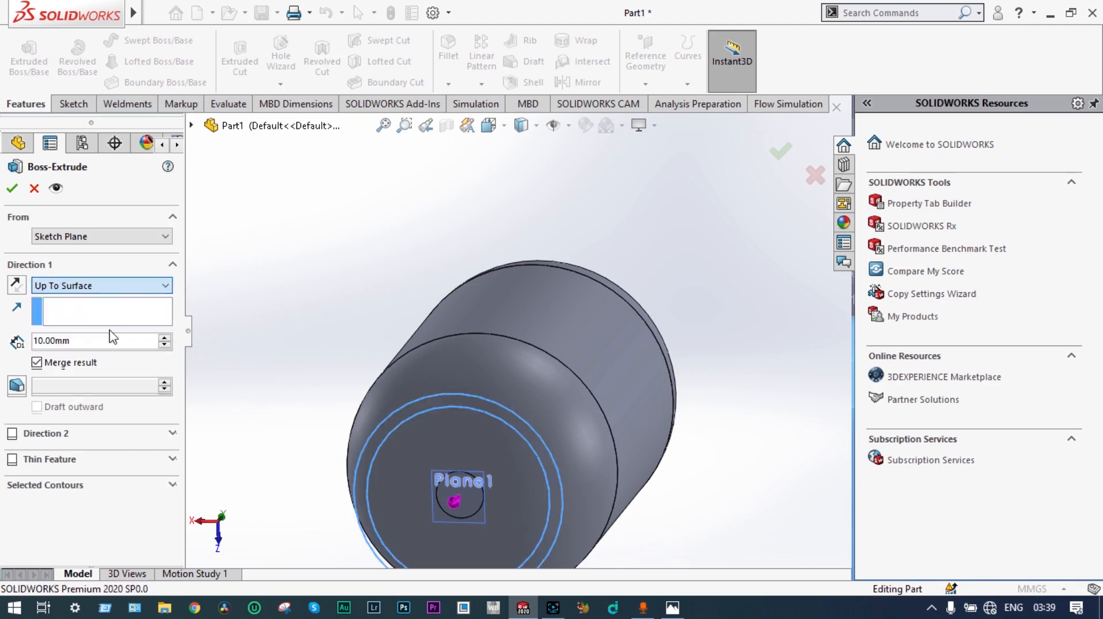
left_click(515, 385)
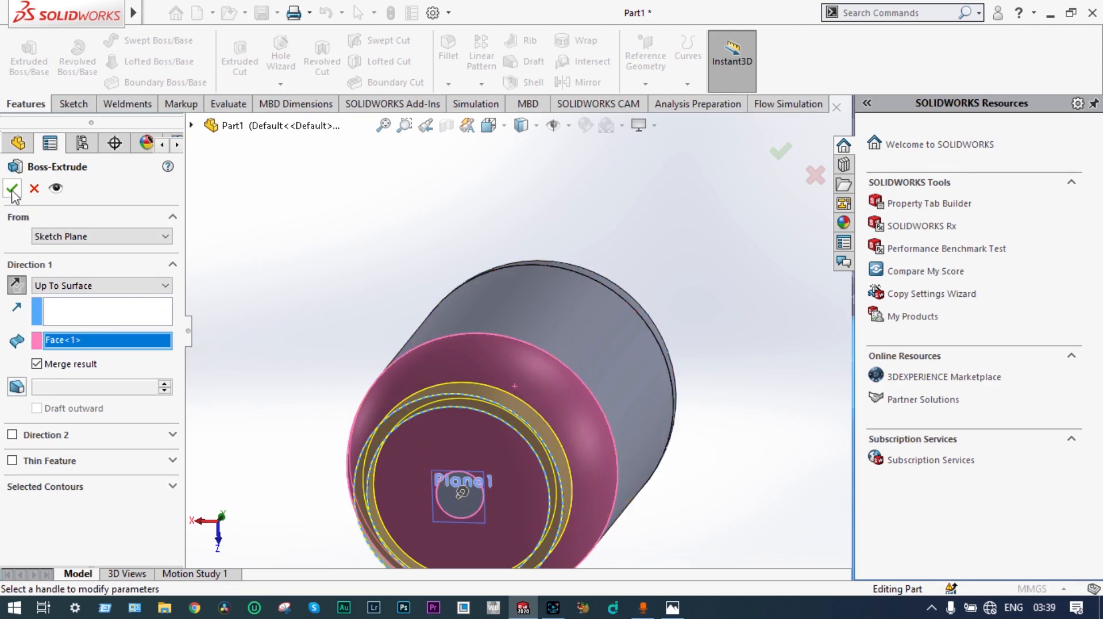
left_click(13, 190)
Step: Examine the extruded base ring and the Front Plane's position through the vessel from several angles
scroll(327, 217, "up", 4)
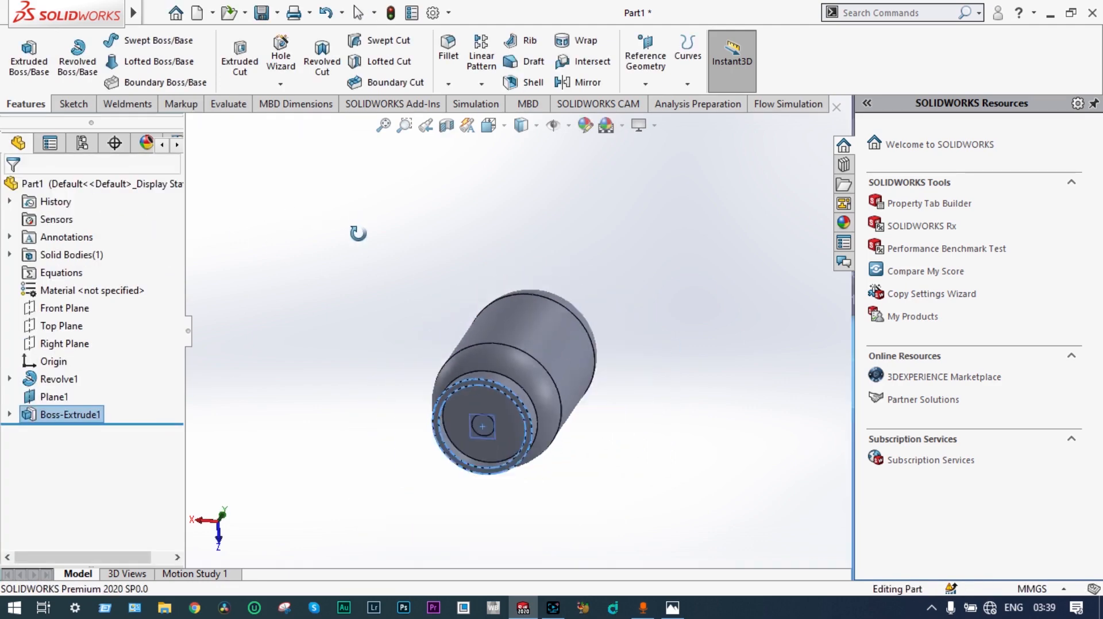
middle_click_drag(358, 233, 615, 440)
scroll(501, 380, "down", 5)
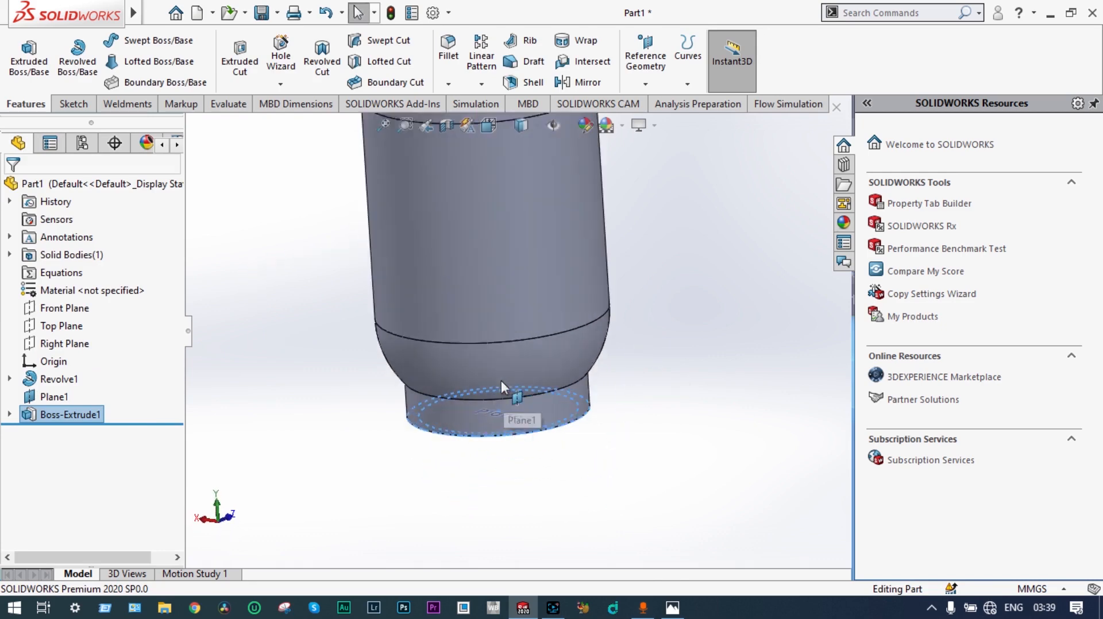
scroll(501, 382, "down", 3)
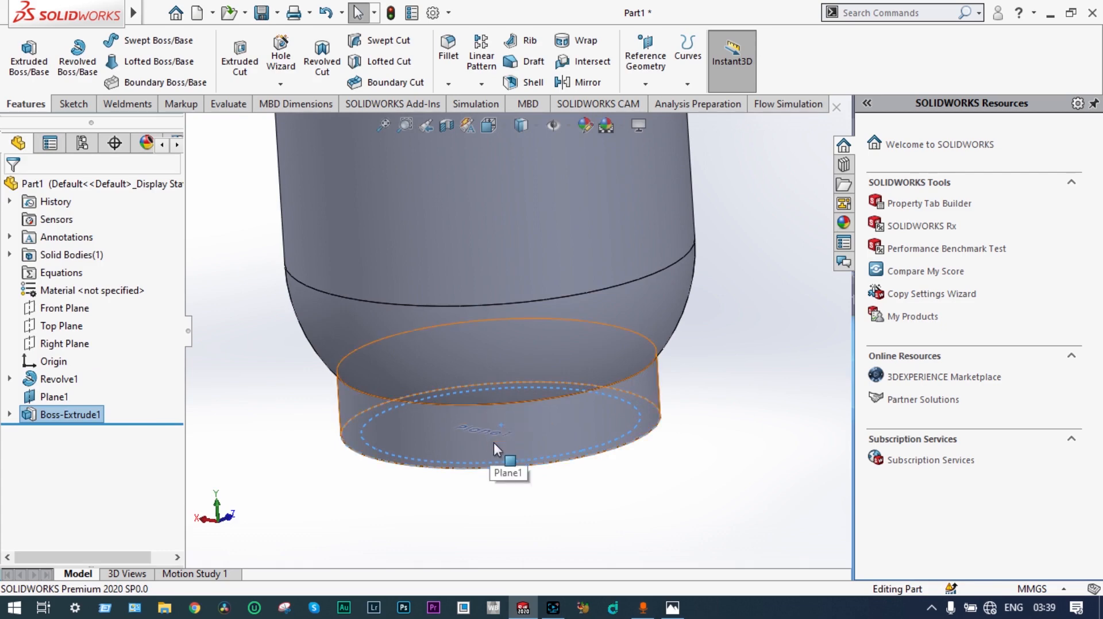
scroll(680, 349, "up", 3)
scroll(682, 348, "up", 5)
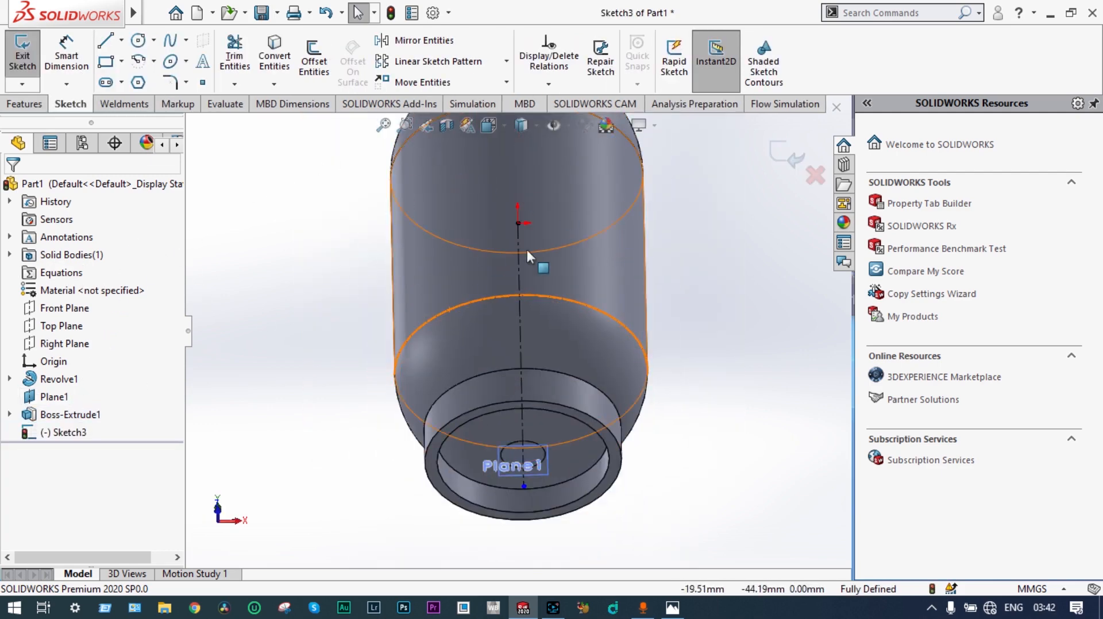
middle_click_drag(781, 249, 741, 316)
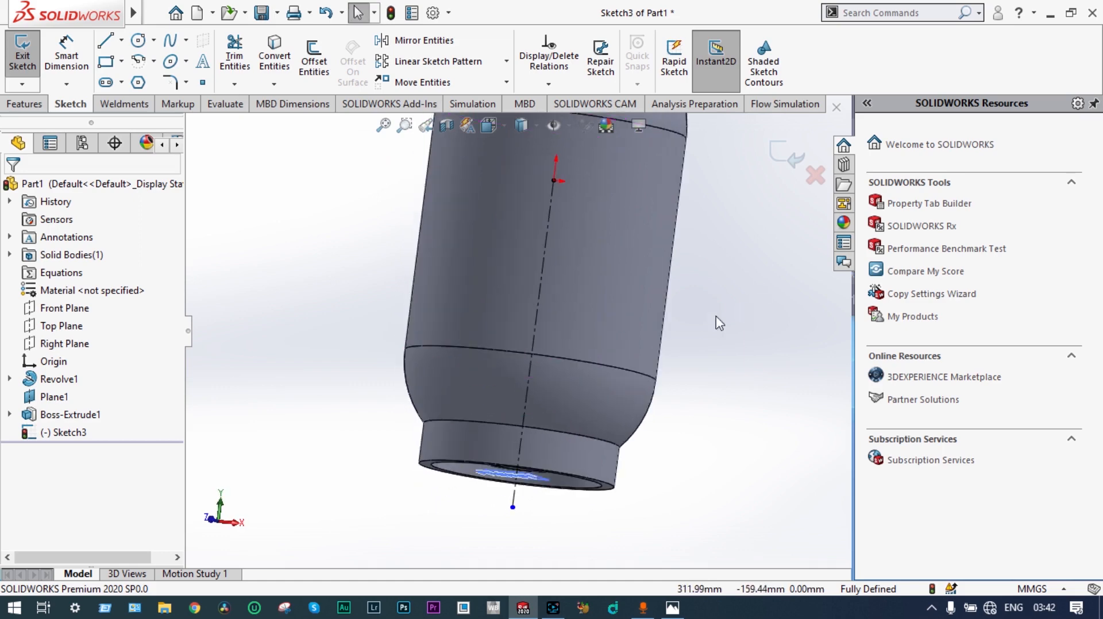
left_click(68, 310)
key("f")
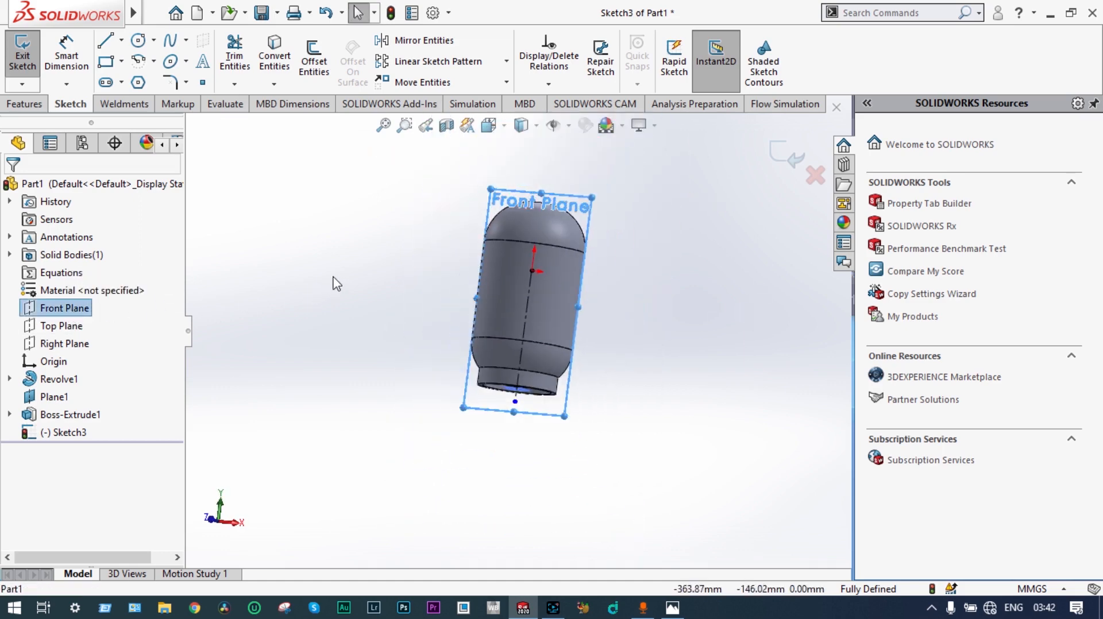
middle_click_drag(336, 283, 581, 368)
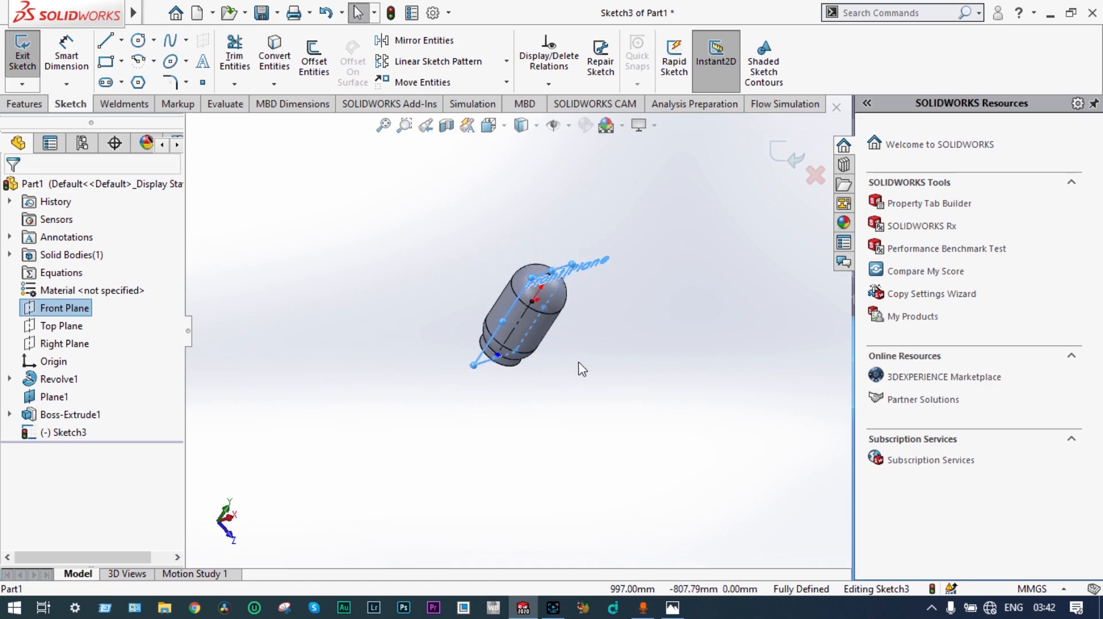
scroll(569, 341, "down", 5)
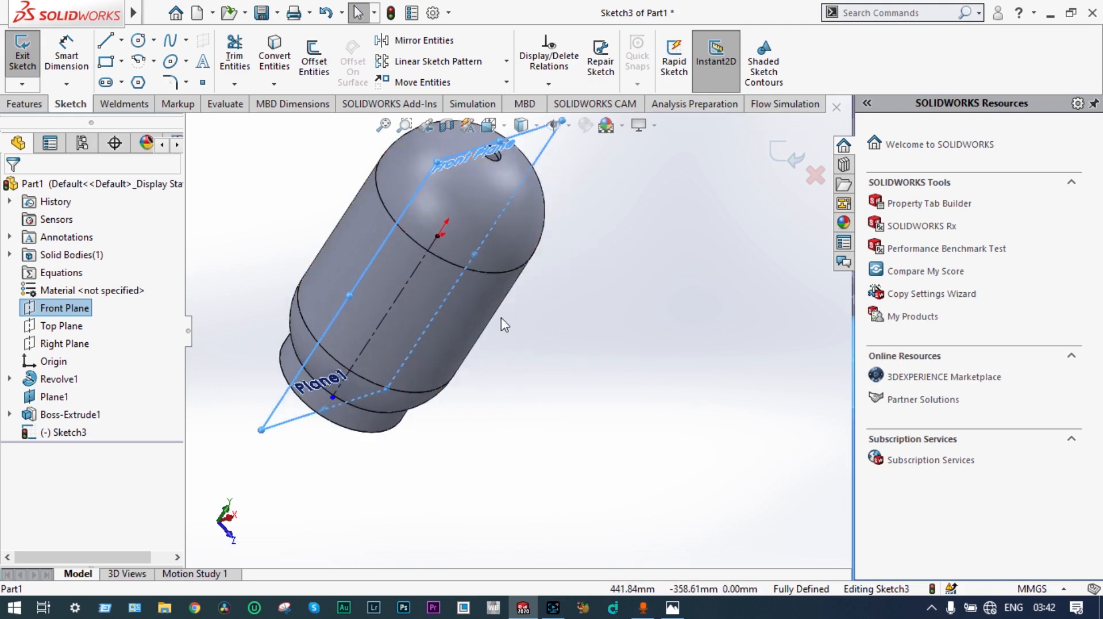
mouse_move(503, 325)
middle_mouse_down()
mouse_move(449, 299)
mouse_move(485, 281)
middle_mouse_up()
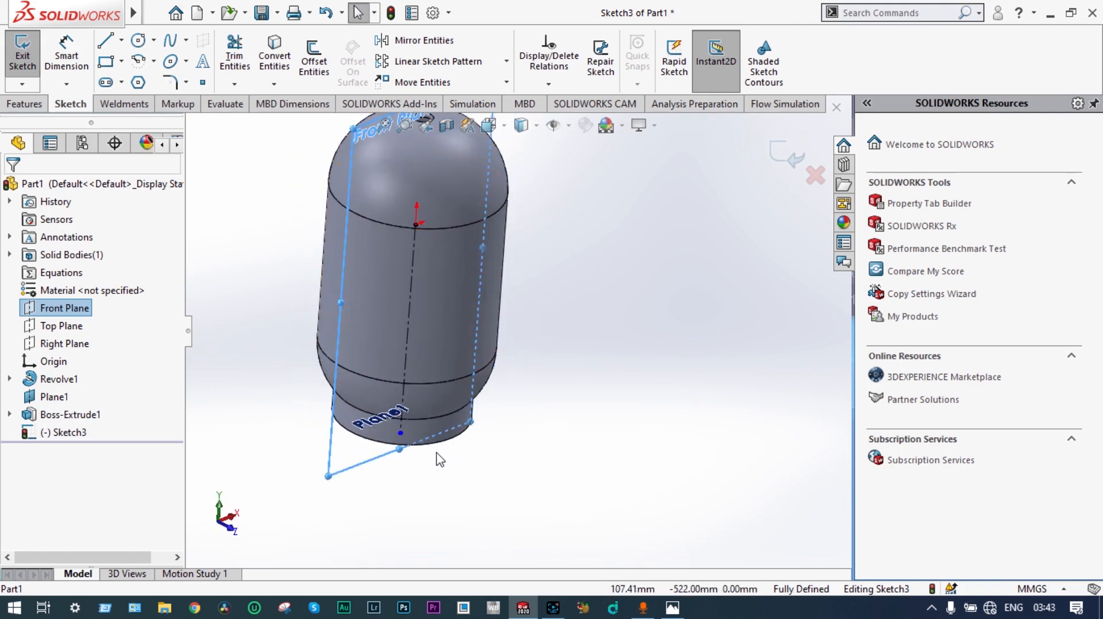
middle_click_drag(512, 337, 534, 305)
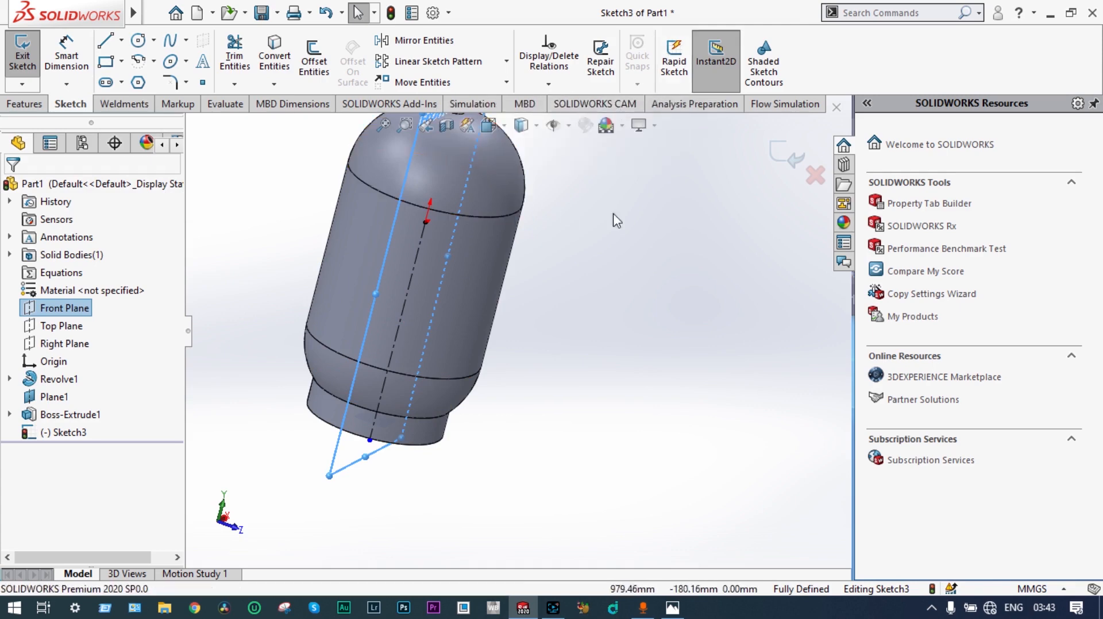
Step: Exit the open centerline sketch and create a reference plane offset 132.5 mm from the Front Plane
left_click(791, 166)
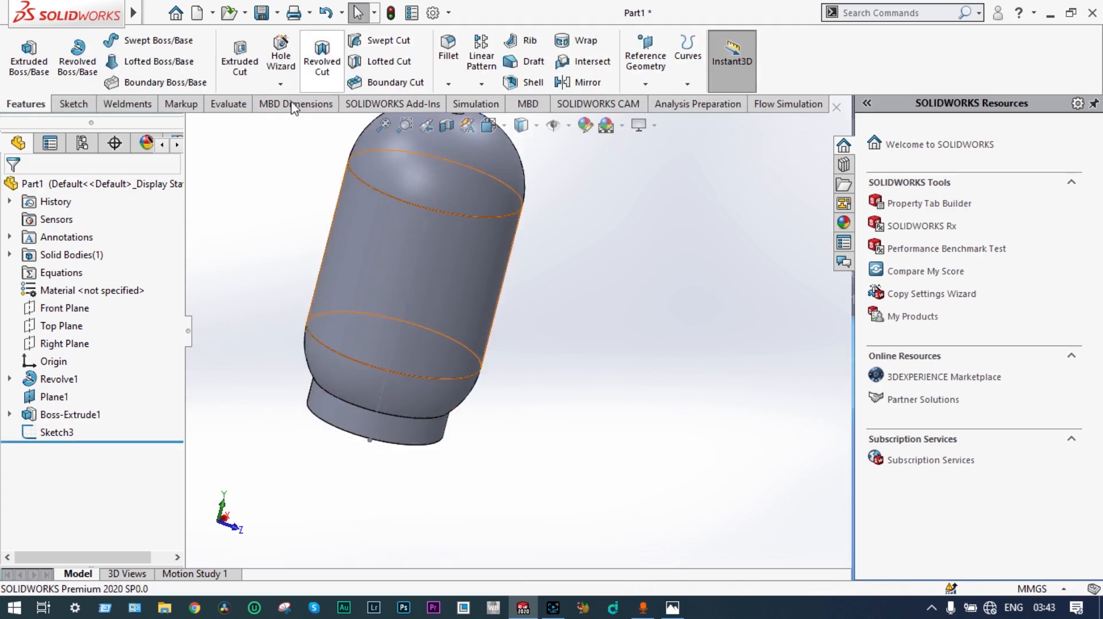
left_click(77, 313)
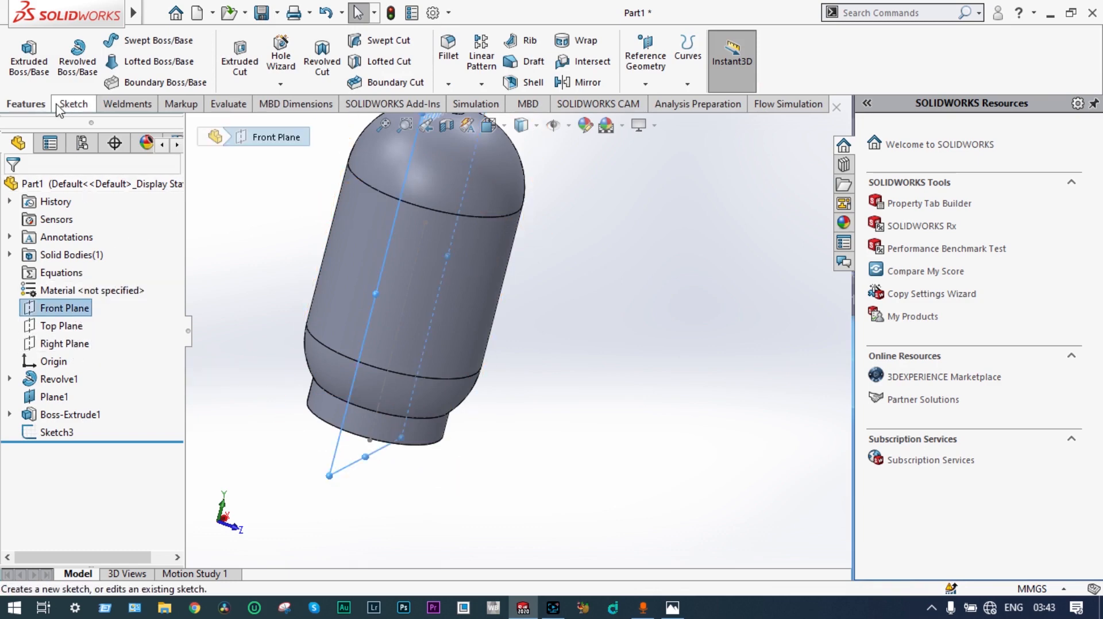
left_click(646, 84)
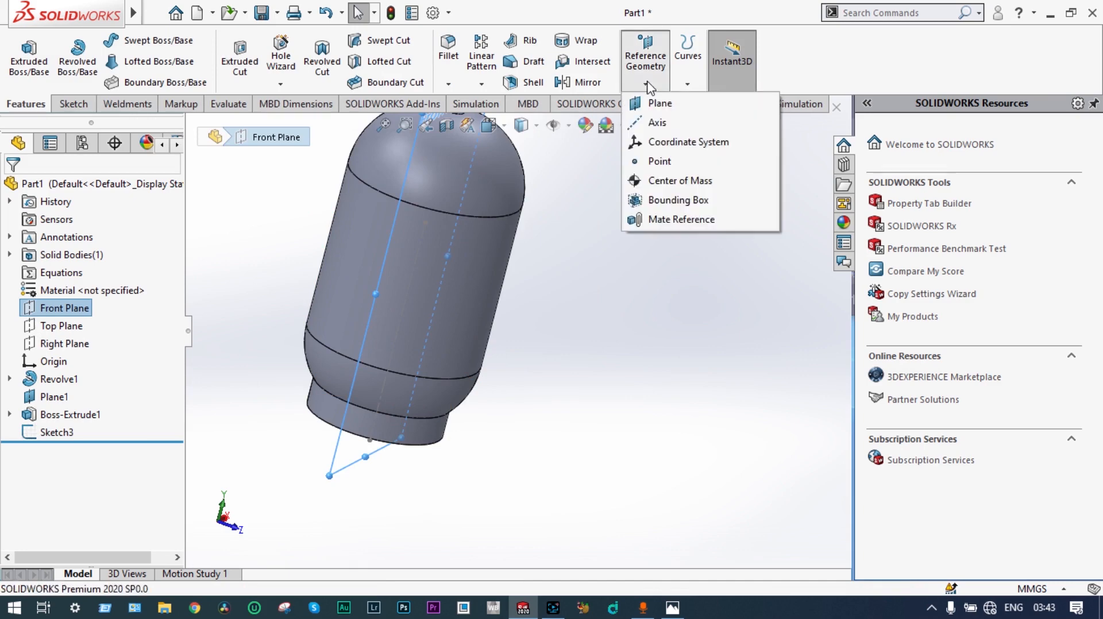
left_click(652, 105)
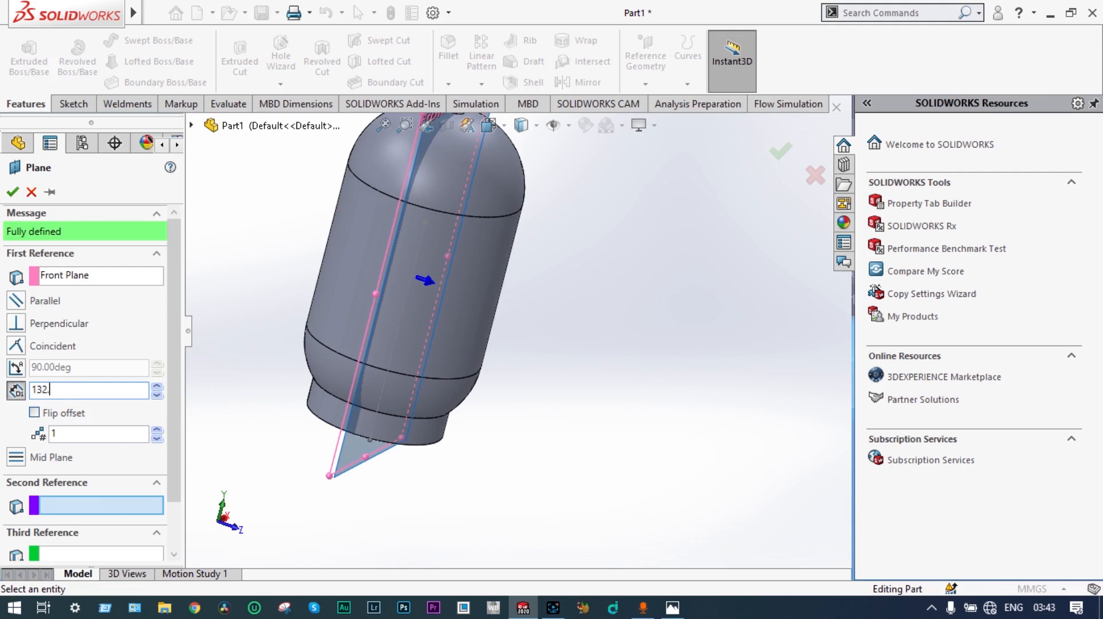
key("Return")
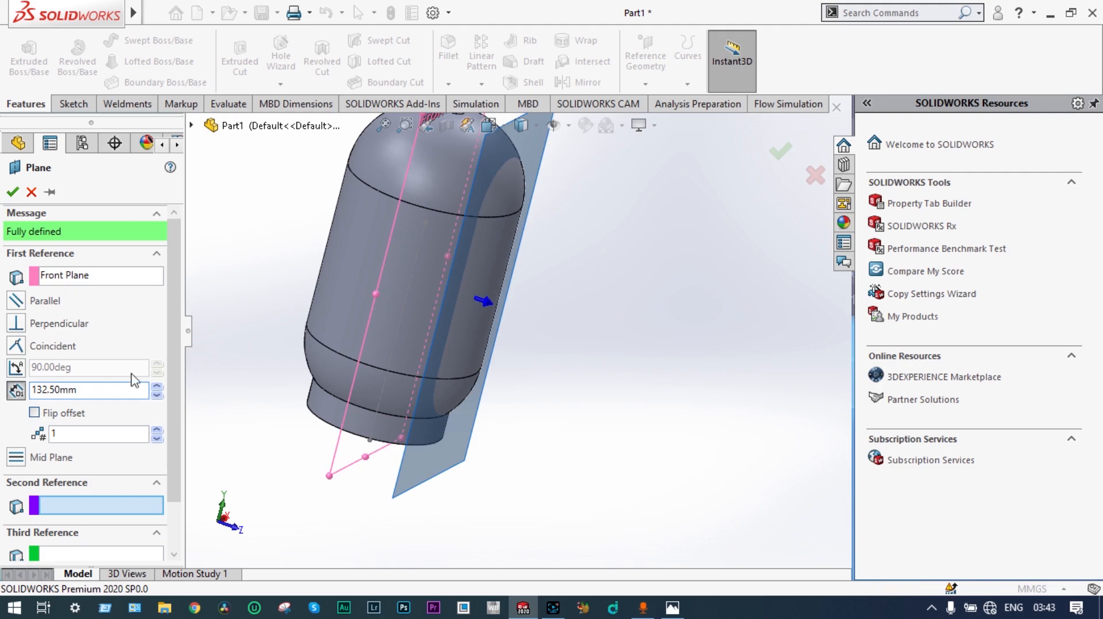
middle_click_drag(559, 402, 602, 360)
key("ctrl+1")
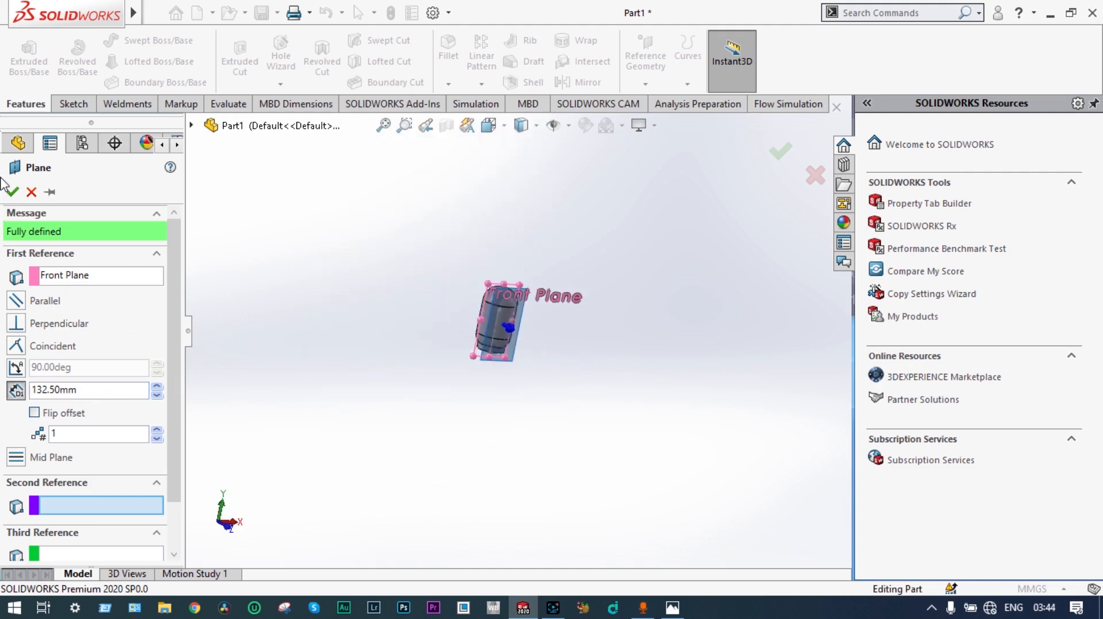
left_click(14, 191)
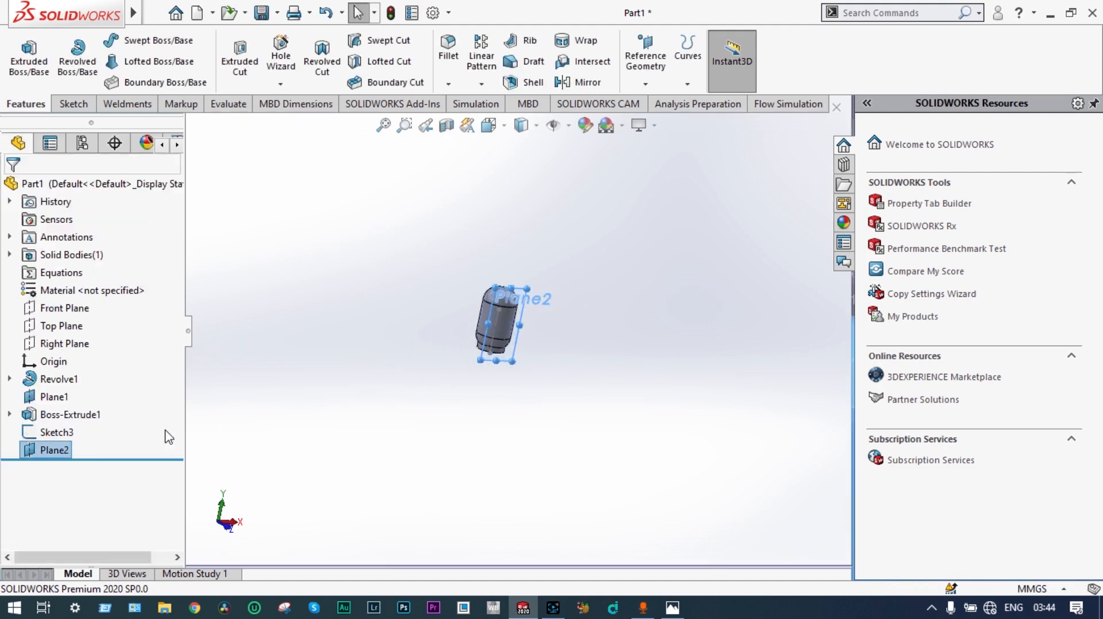
Step: Sketch a horizontal straight slot on the new plane across the base ring, about 103 mm between arc centers and 21 mm wide
right_click(67, 452)
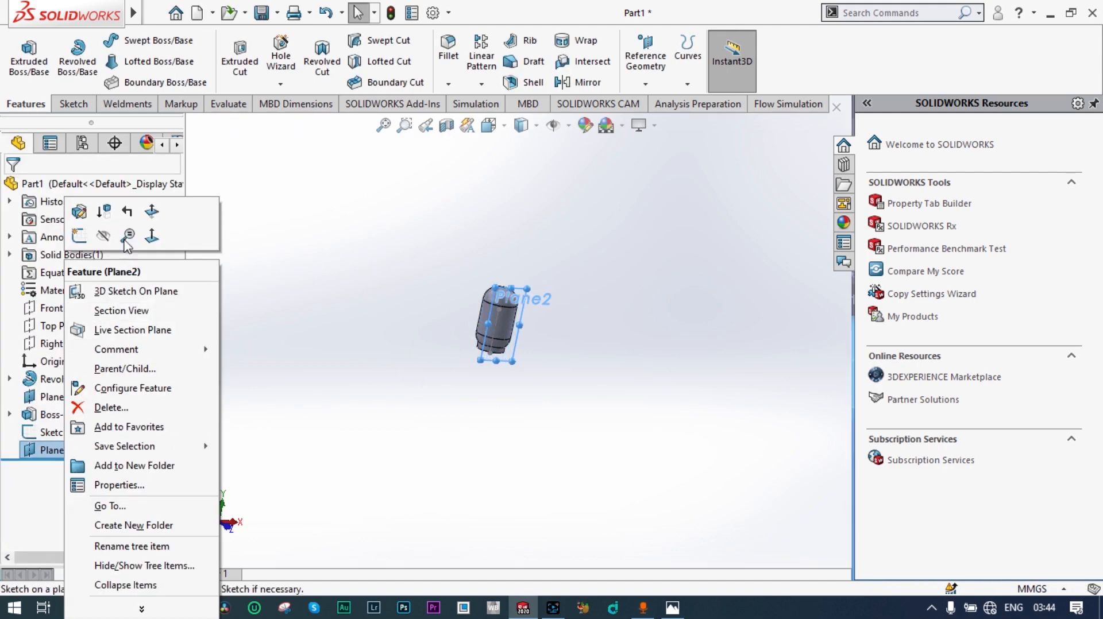
left_click(151, 237)
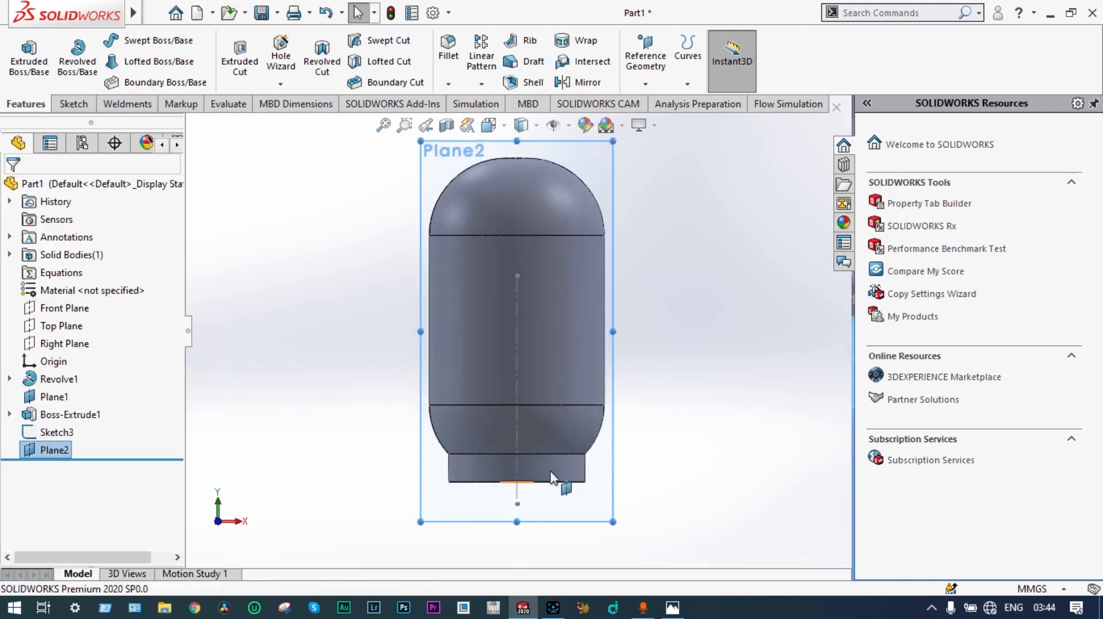
scroll(517, 317, "down", 6)
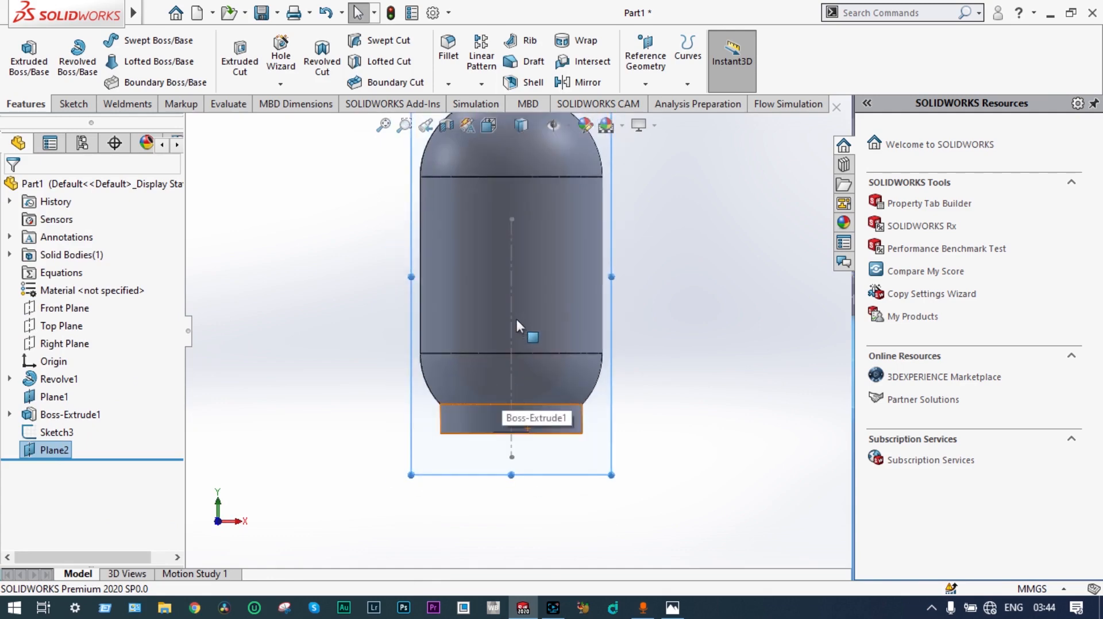
left_click(74, 104)
left_click(106, 82)
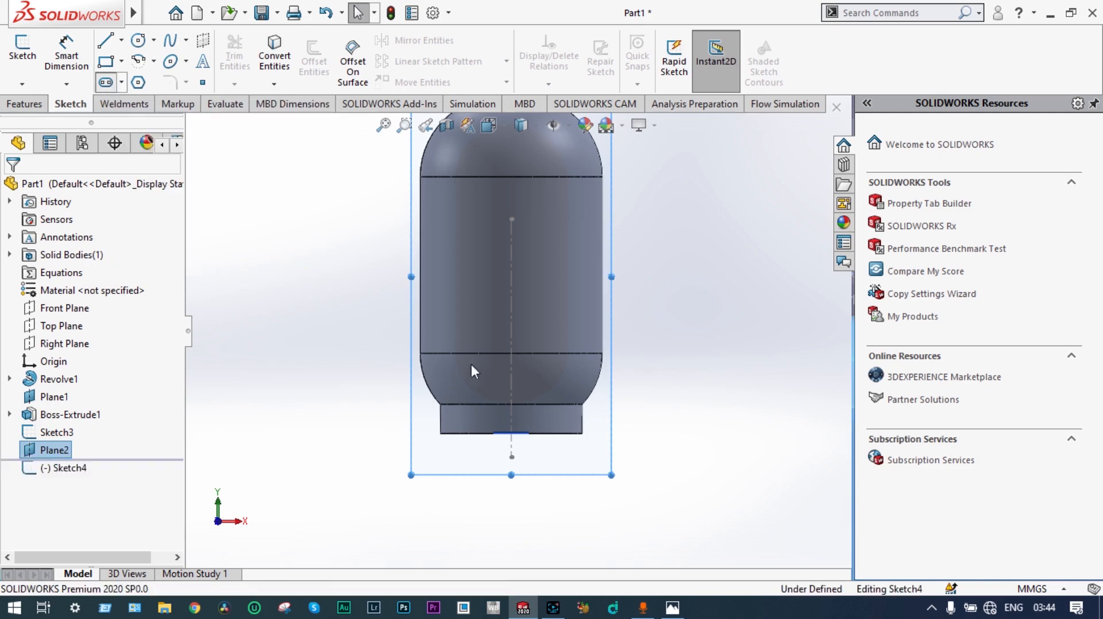
scroll(510, 424, "down", 5)
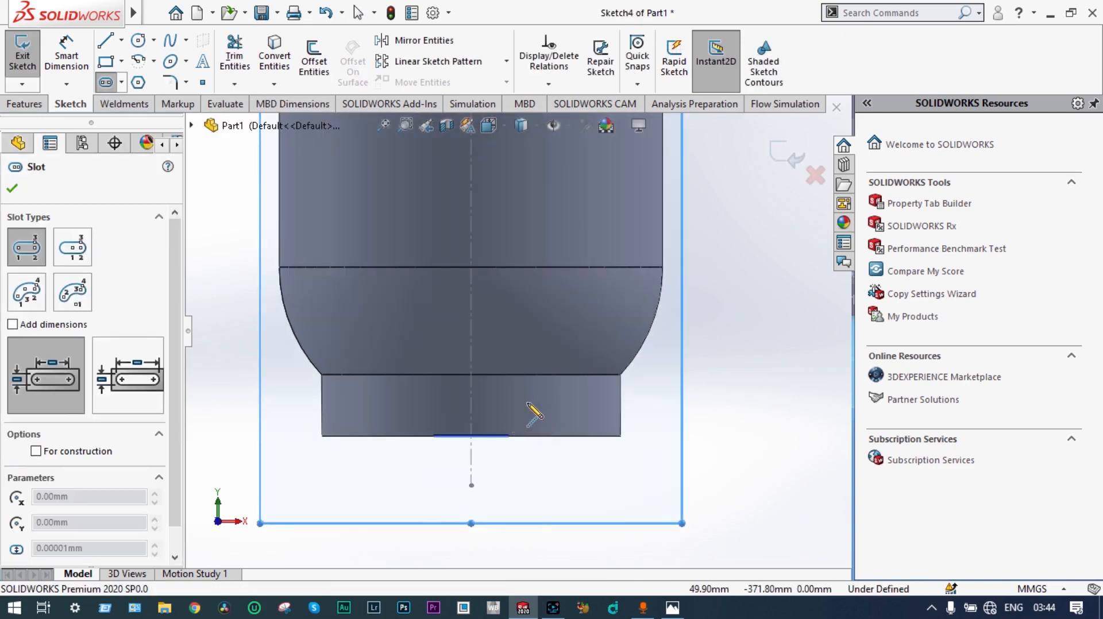
left_click(535, 402)
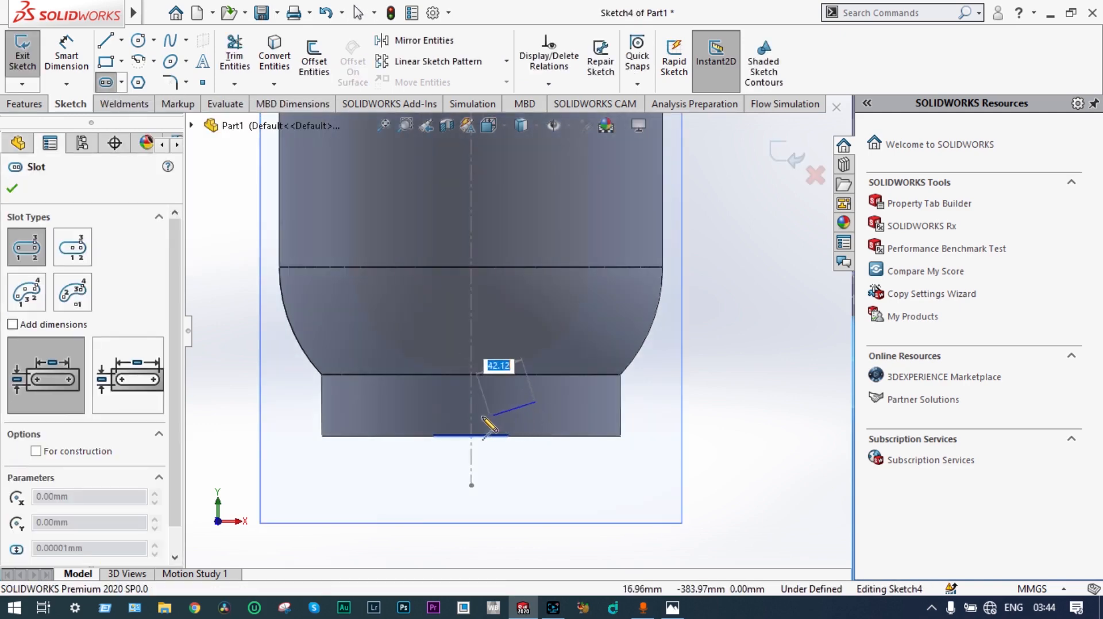
left_click(419, 403)
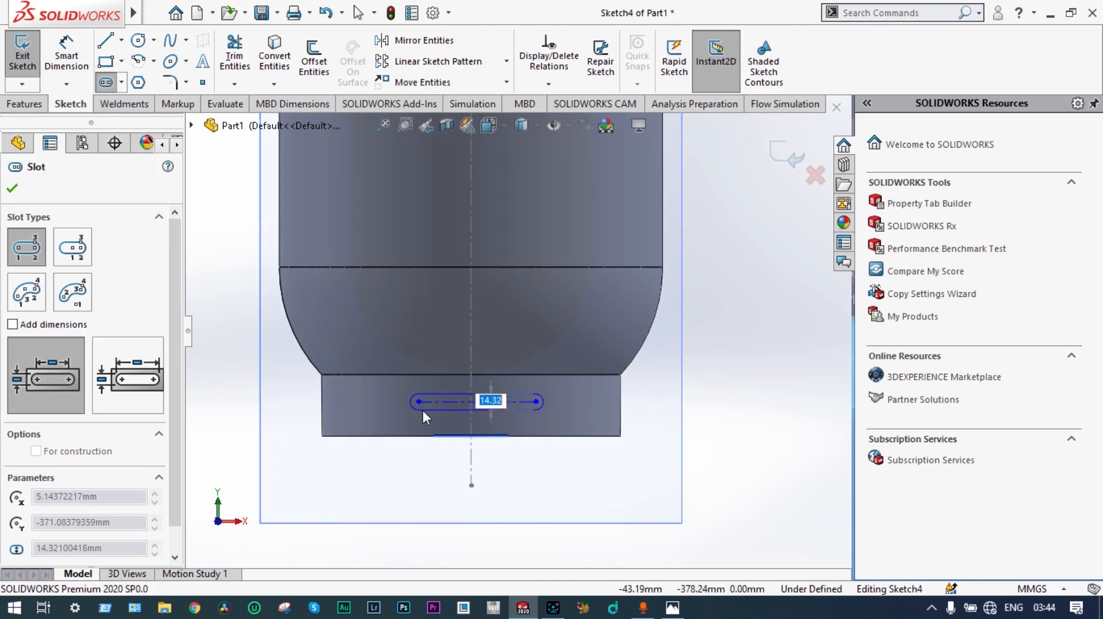
left_click(423, 415)
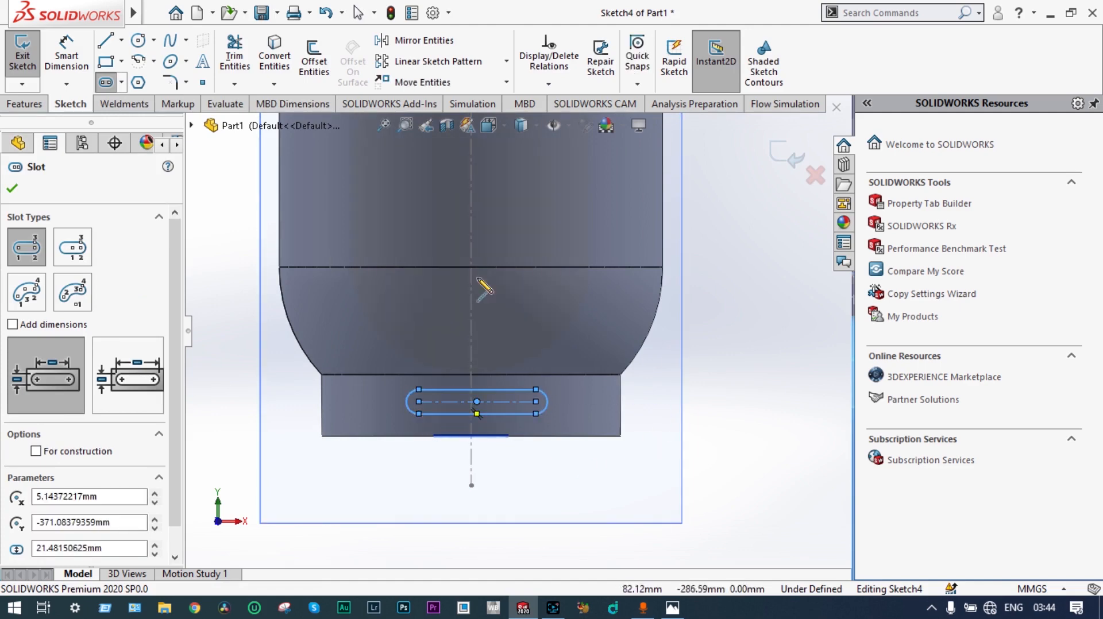
Step: Dimension the radius of the slot's rounded end and set it to 8 mm
left_click(66, 57)
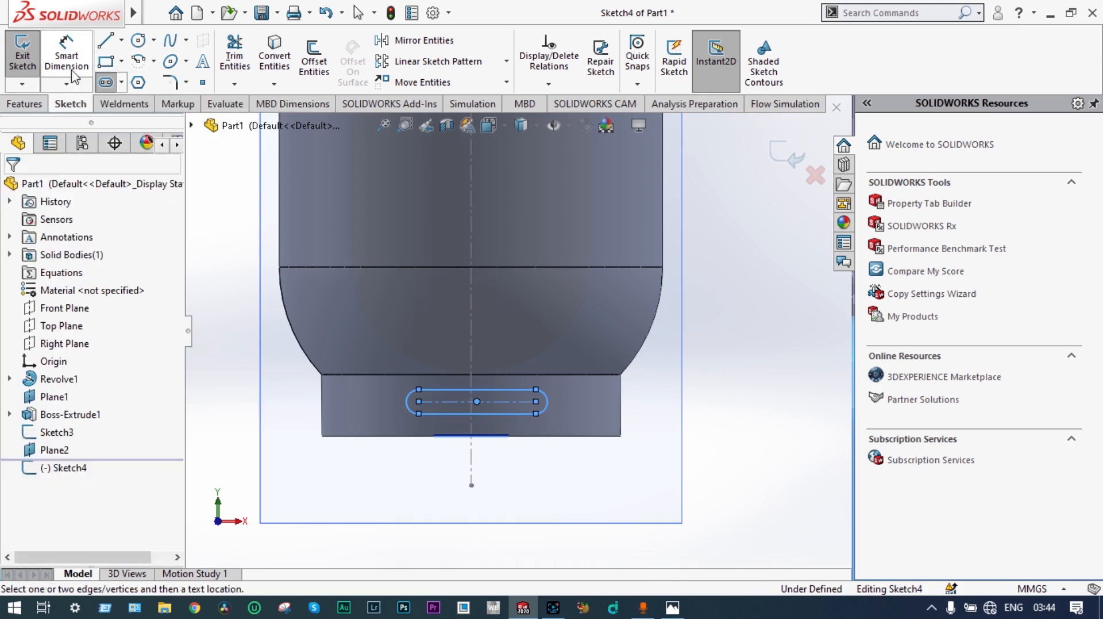
left_click(546, 406)
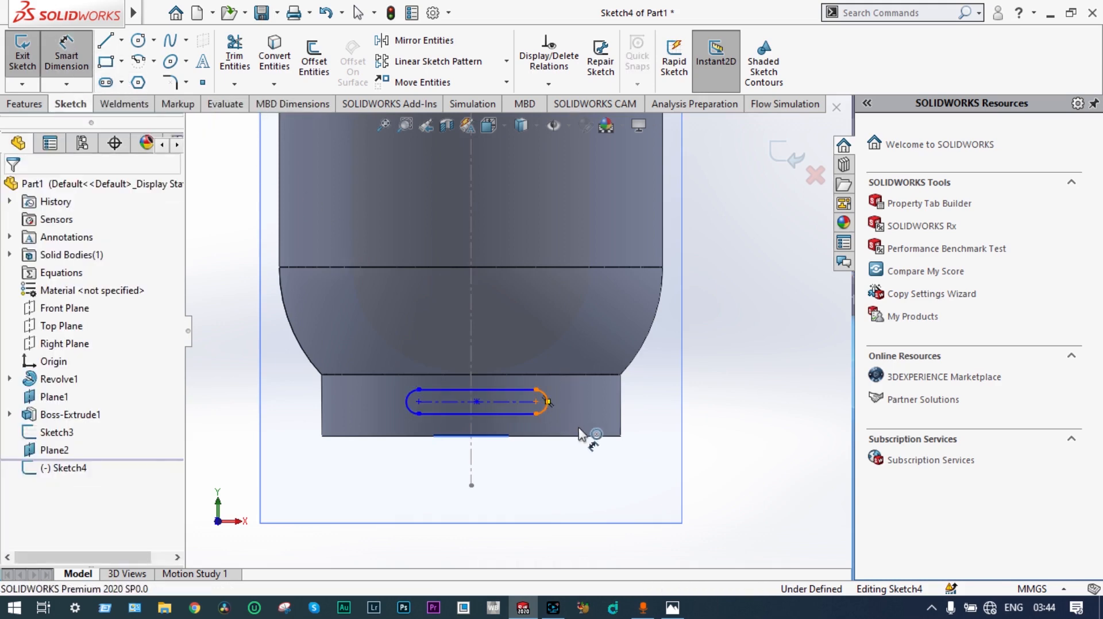
left_click(600, 474)
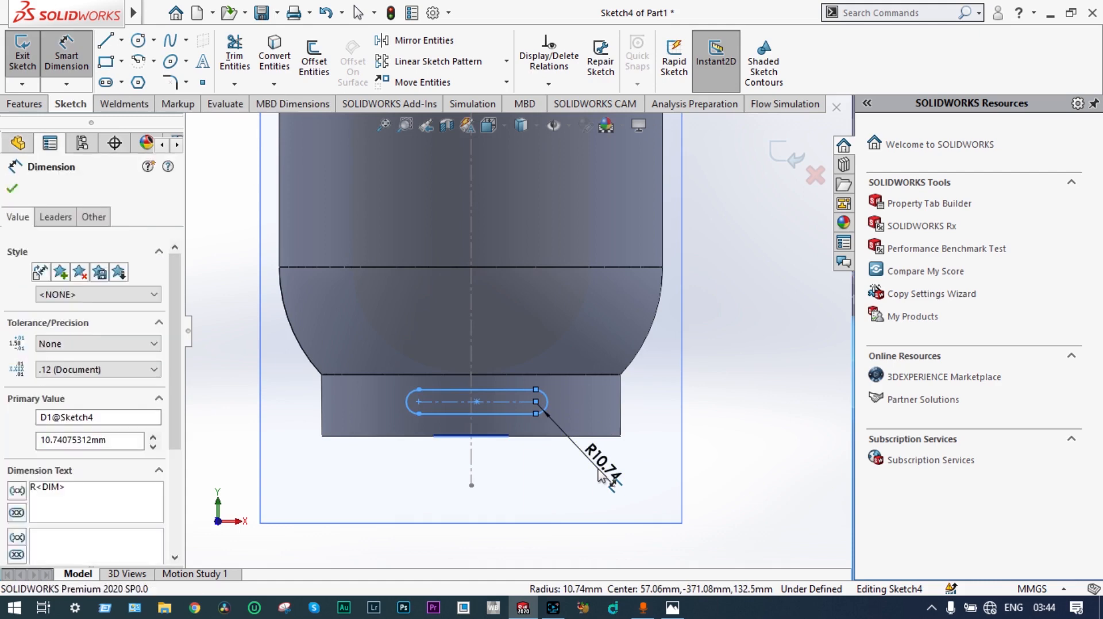
type("8")
key("Return")
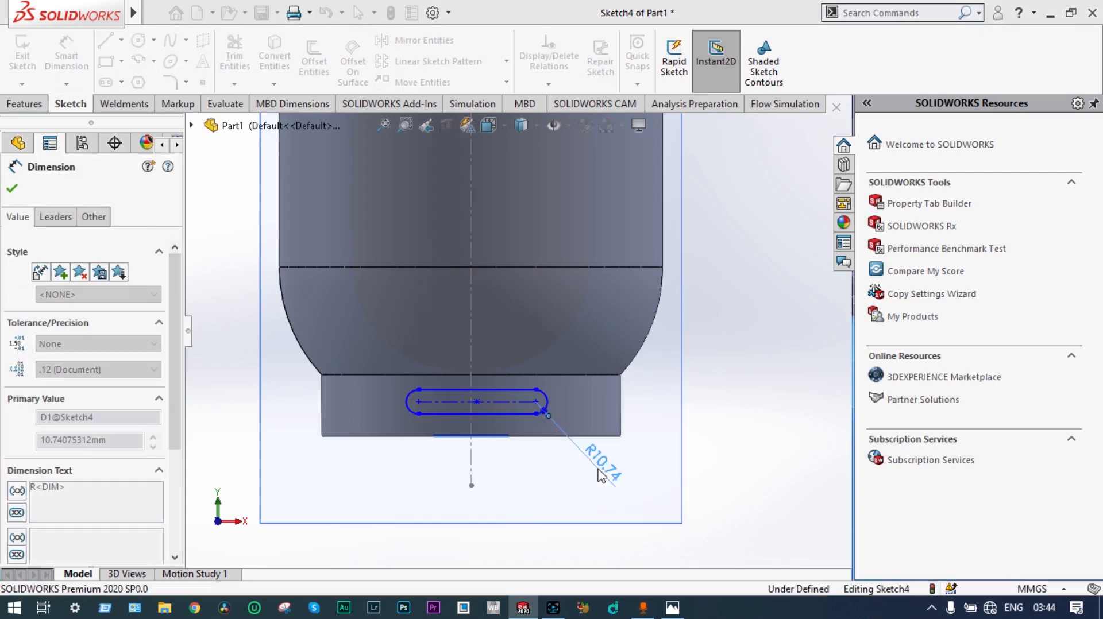
Step: Dimension the length of the slot's straight lower edge and set it to 70 mm
left_click(511, 416)
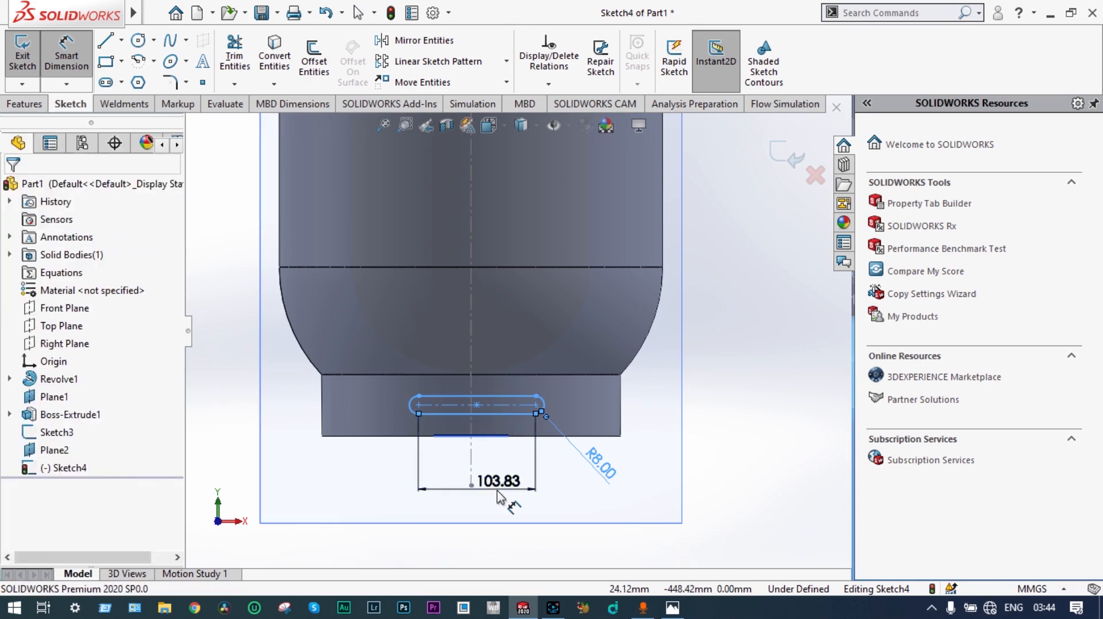
left_click(497, 492)
type("7")
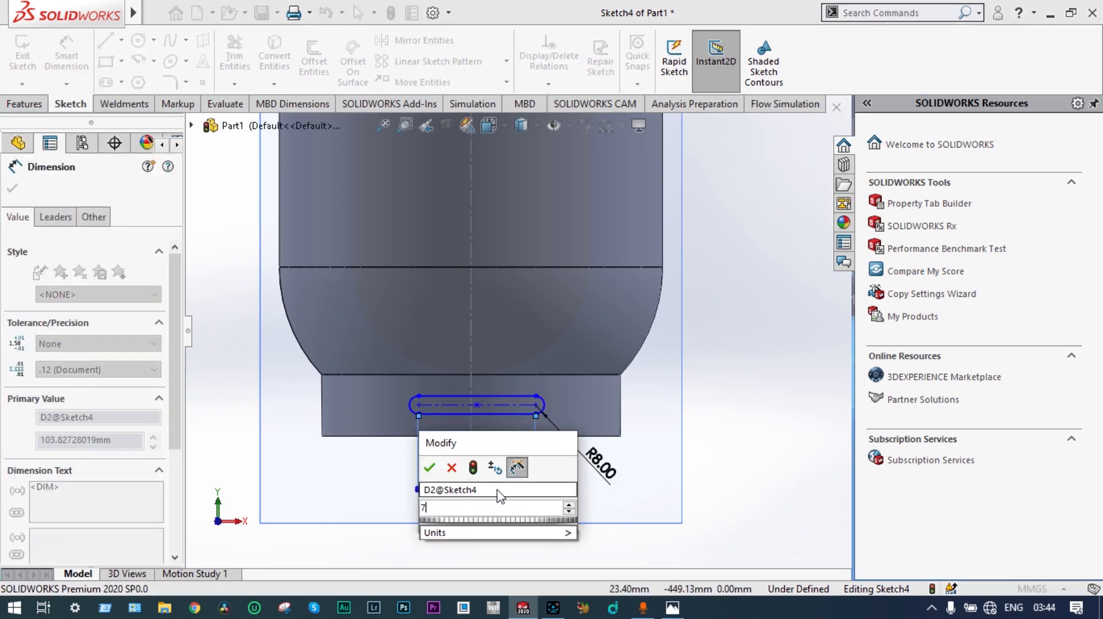
type("0")
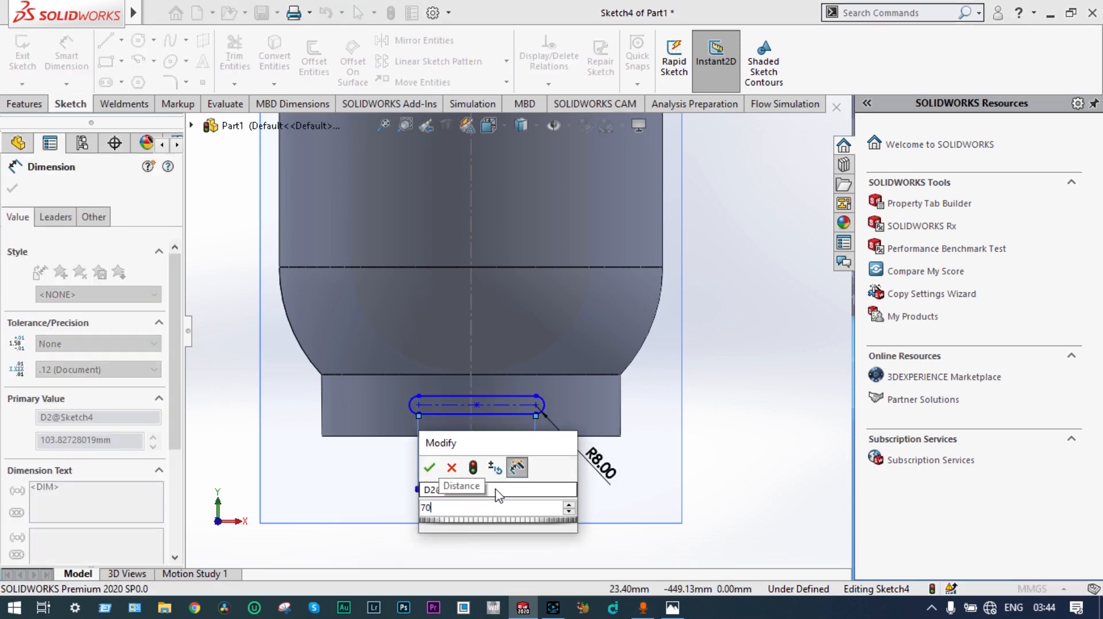
key("Return")
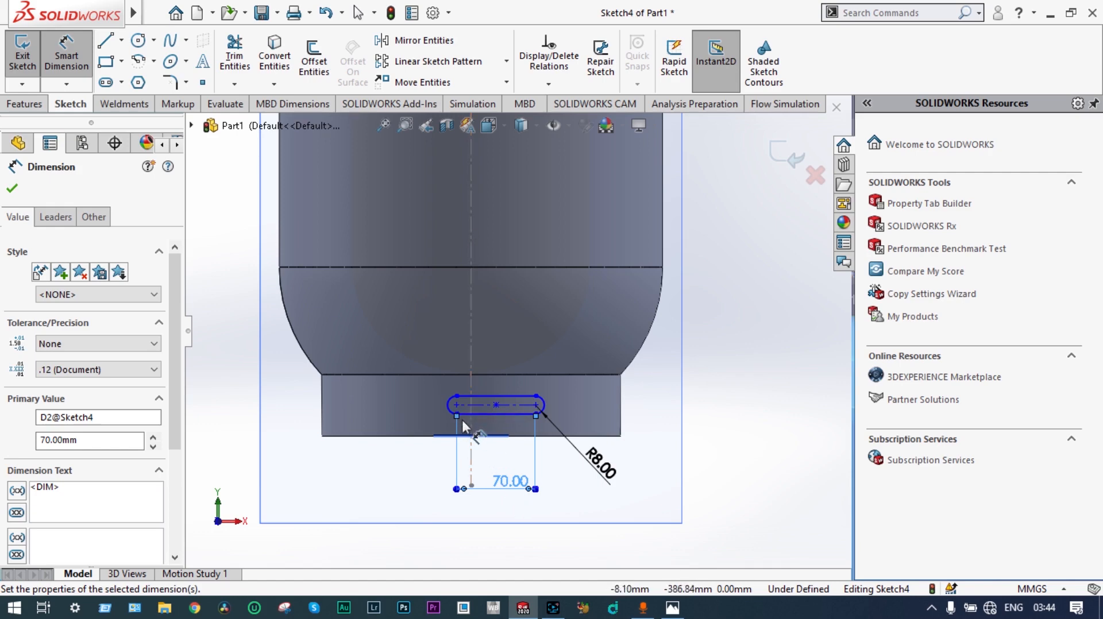
Step: Set the distance from the left end of the slot's lower edge to the vertical centerline to 35 mm and exit the sketch
scroll(463, 431, "down", 2)
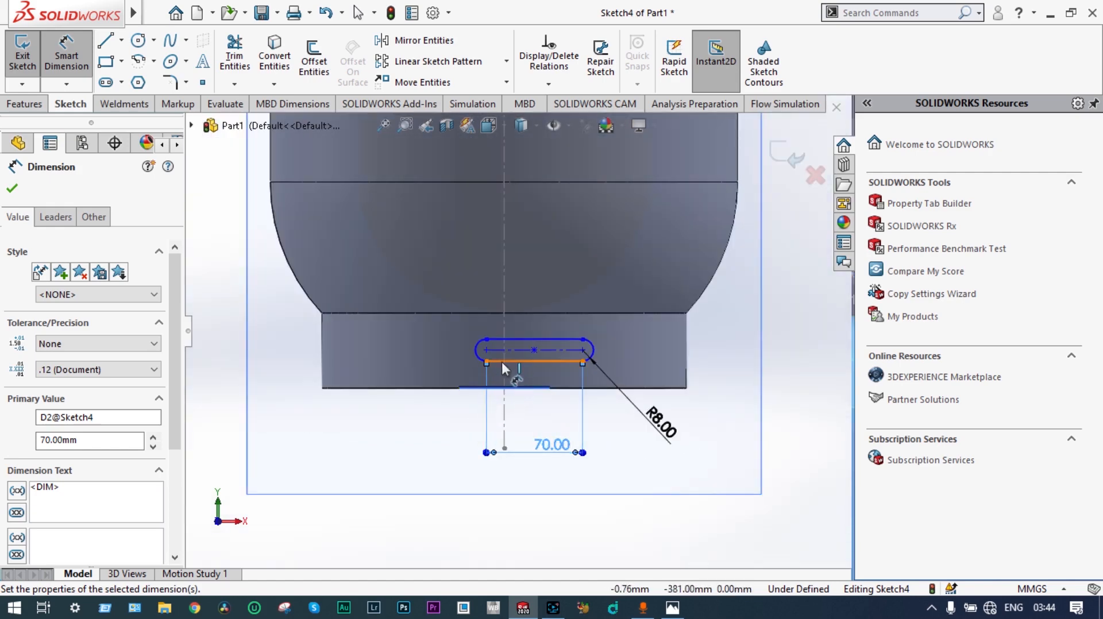
left_click(501, 362)
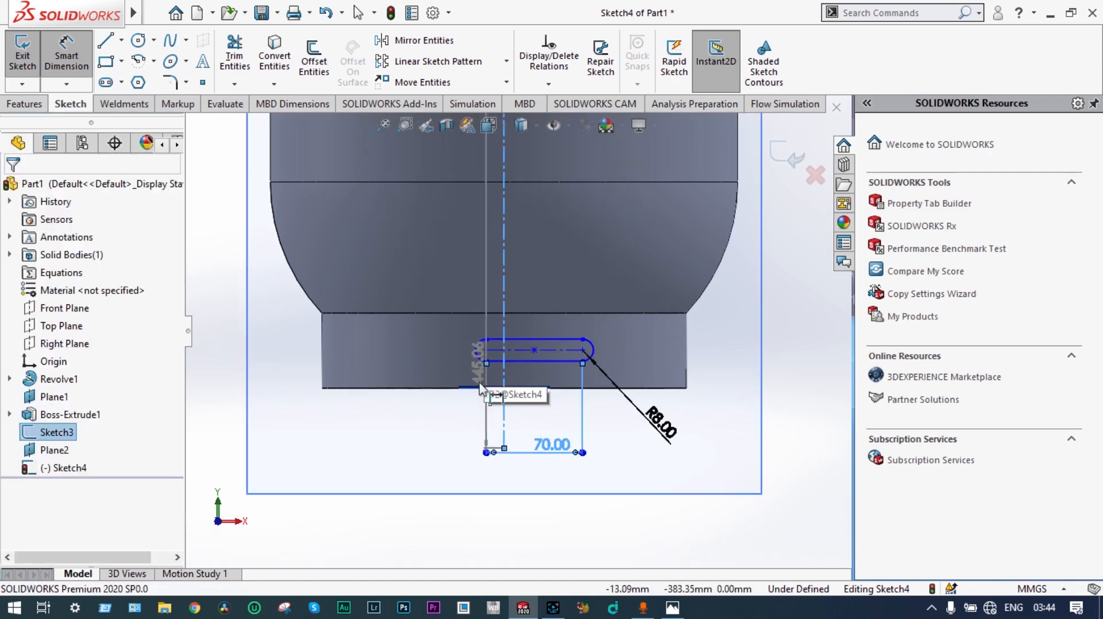
left_click(487, 363)
left_click(448, 429)
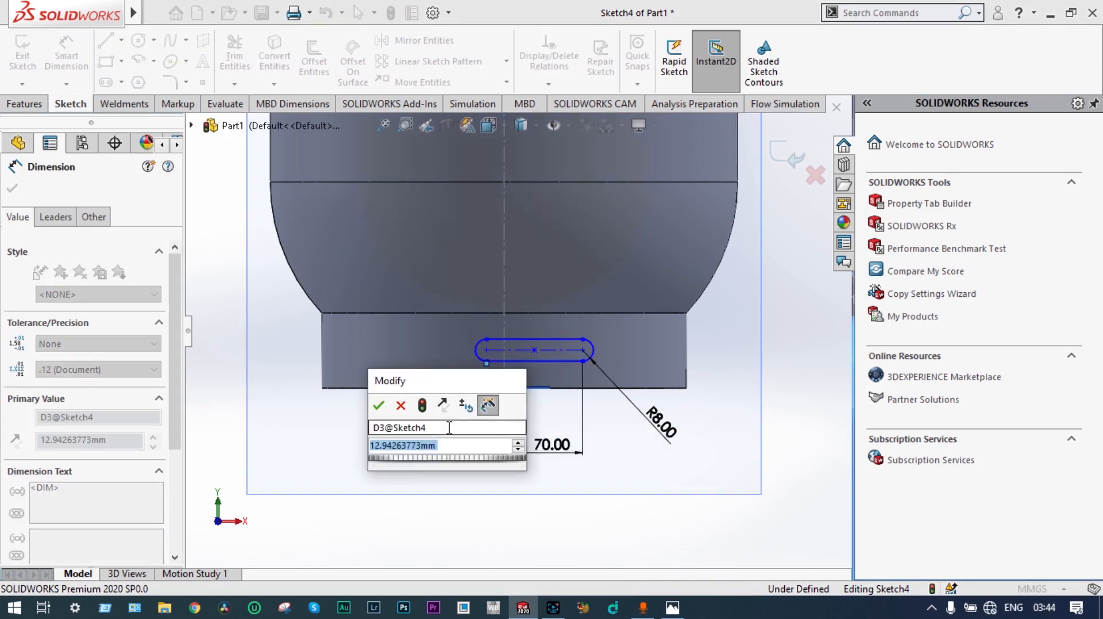
type("35")
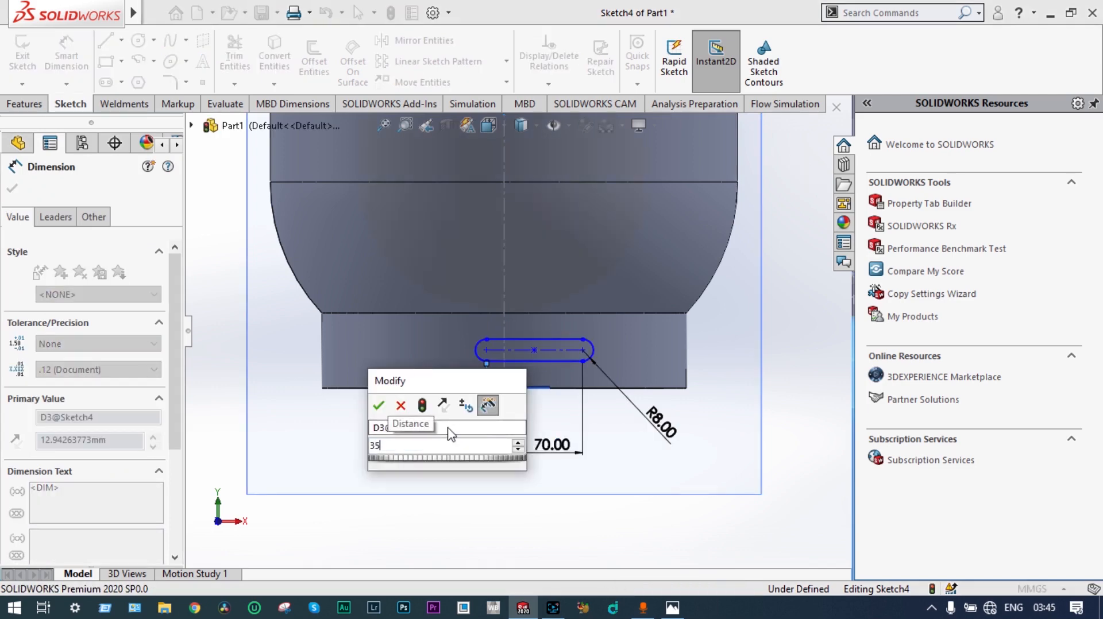
key("Return")
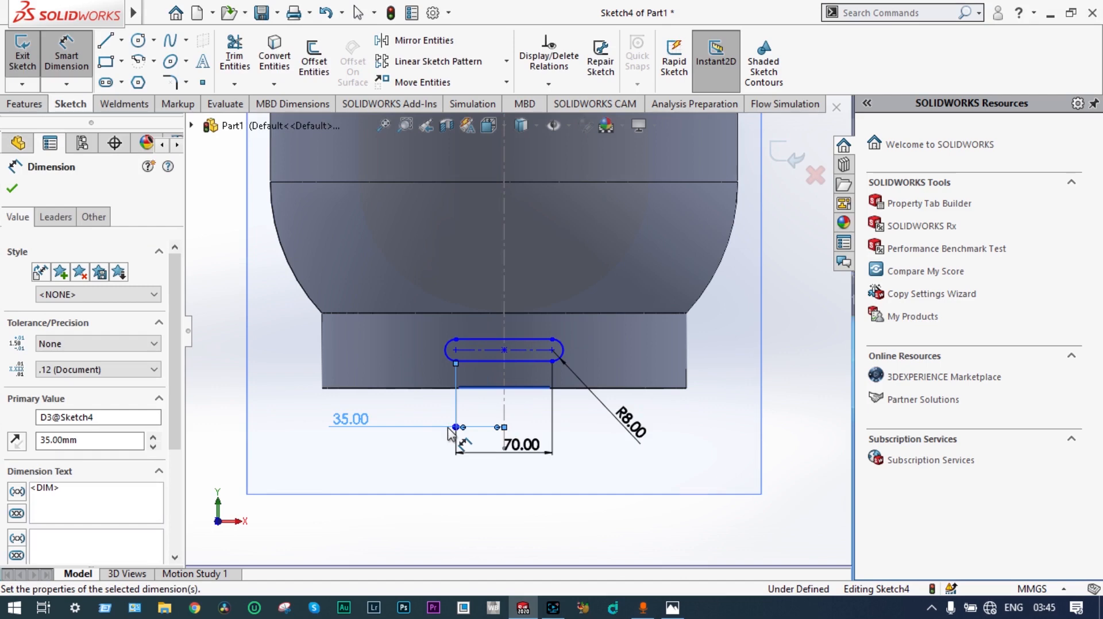
left_click(12, 191)
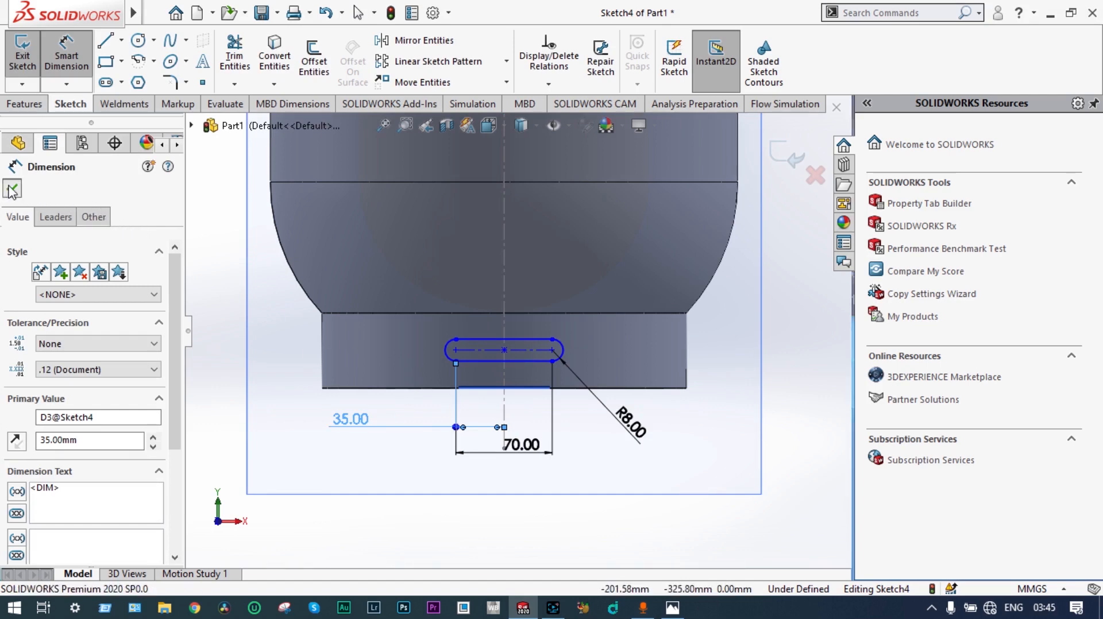
left_click(795, 161)
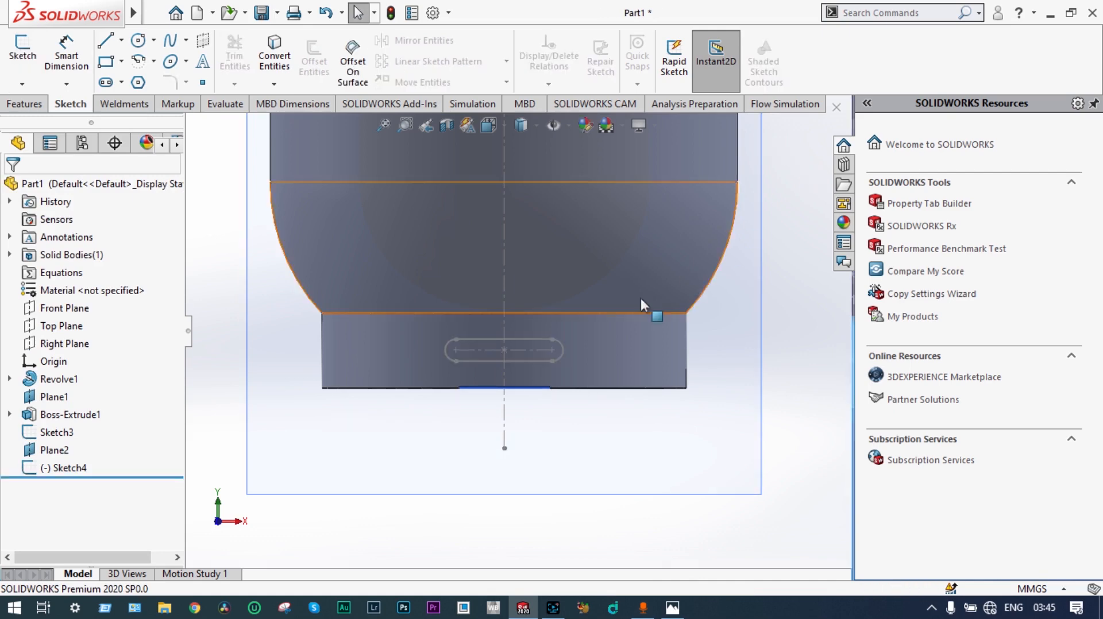
Step: Cut the slot sketch through the base ring's wall with an Extruded Cut using the Up To Next end condition
left_click(81, 467)
left_click(94, 421)
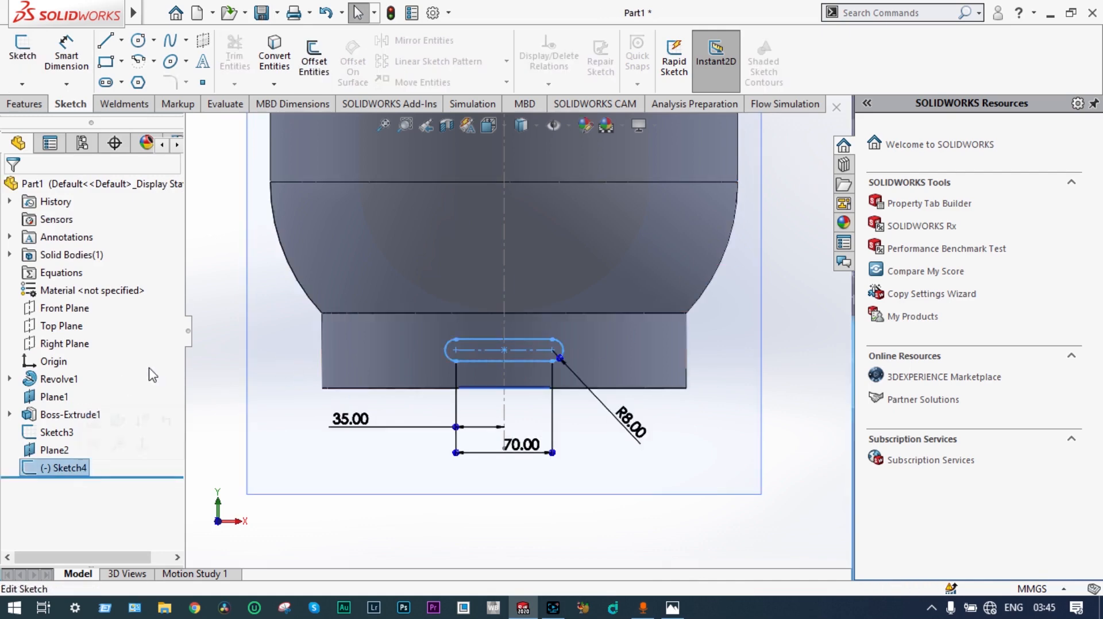
left_click(24, 104)
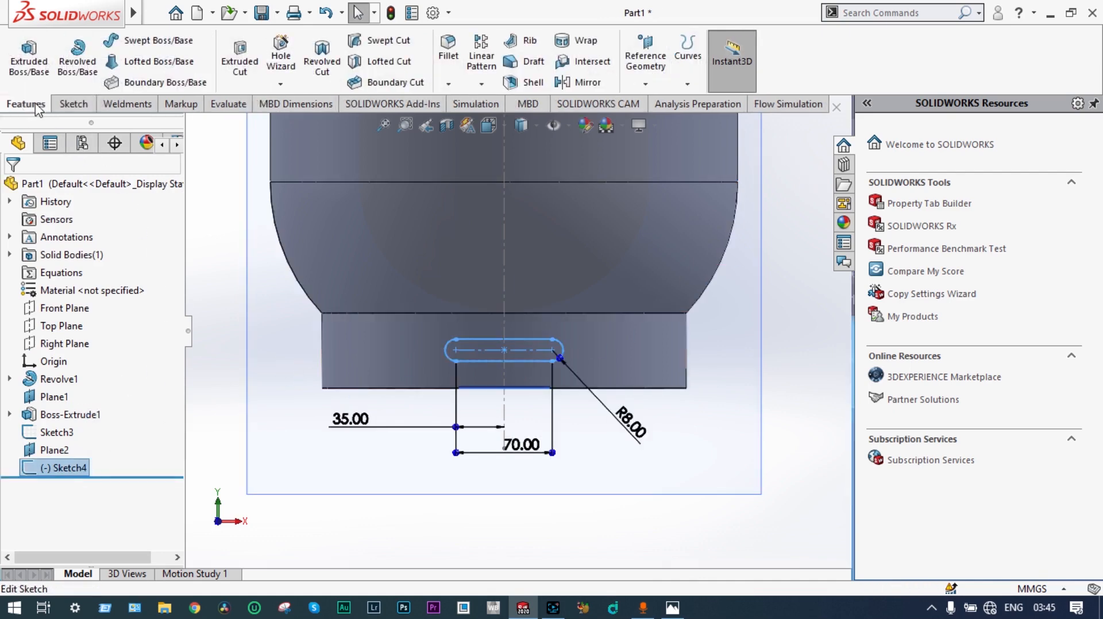
left_click(240, 58)
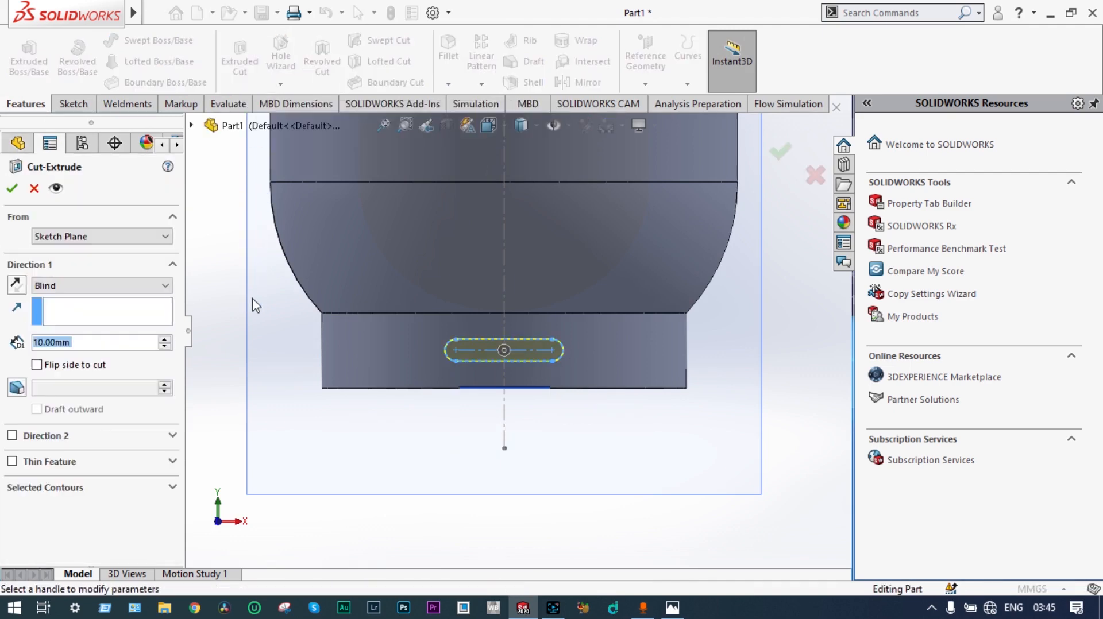
middle_click_drag(256, 305, 301, 356)
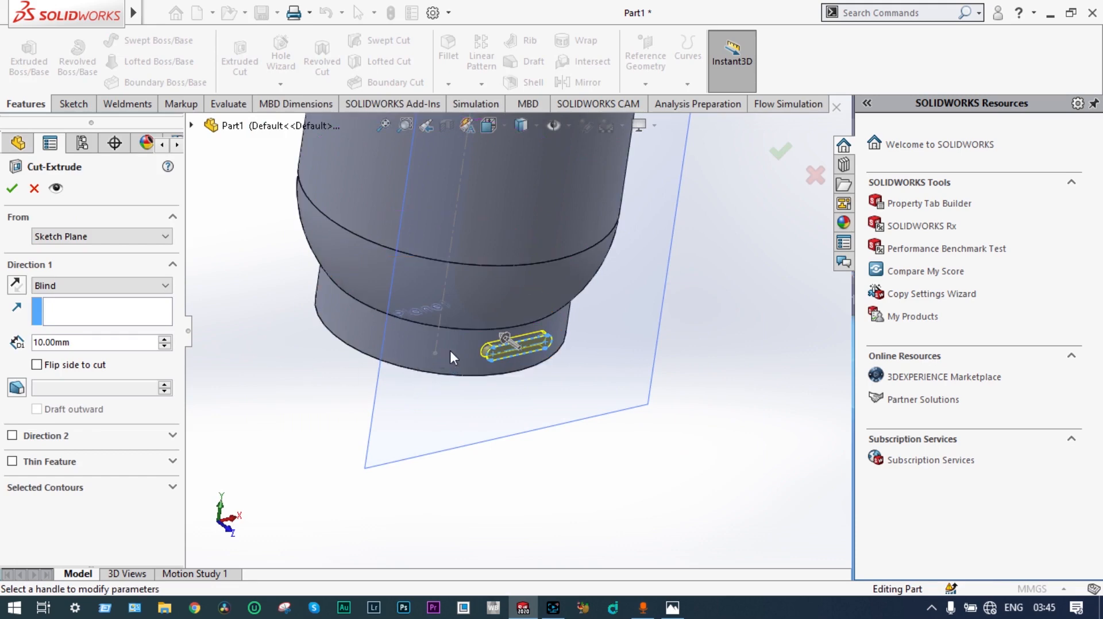
left_click(165, 287)
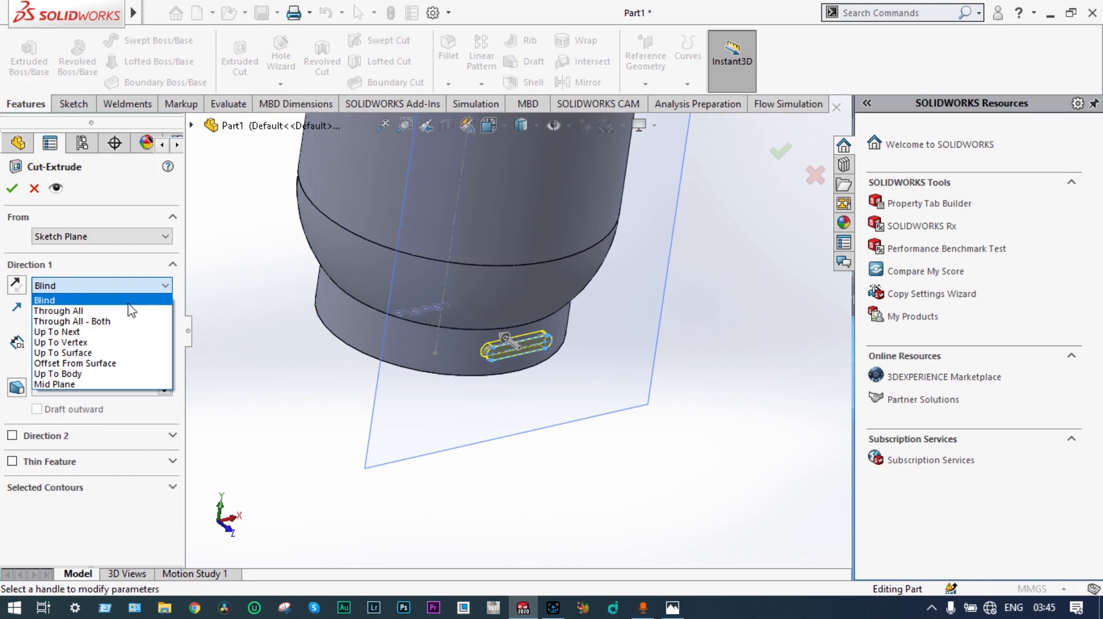
left_click(105, 332)
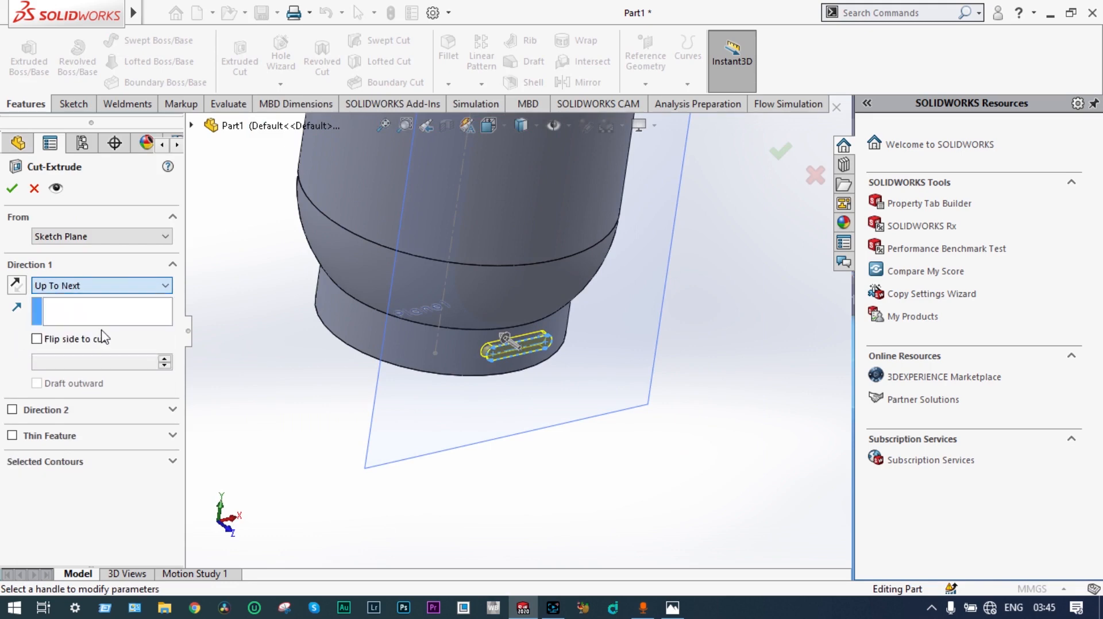
left_click(14, 188)
Step: Create a circular pattern of the slot cut around the base ring's outer face, with 4 equally spaced instances over 360 degrees
scroll(641, 418, "up", 2)
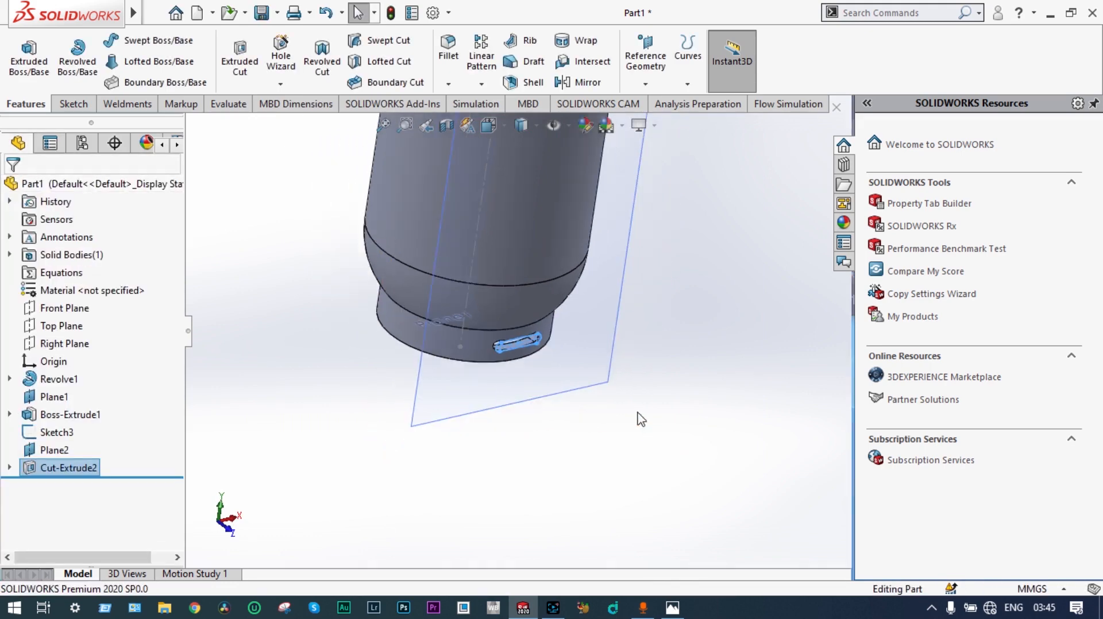
middle_click_drag(641, 419, 498, 324)
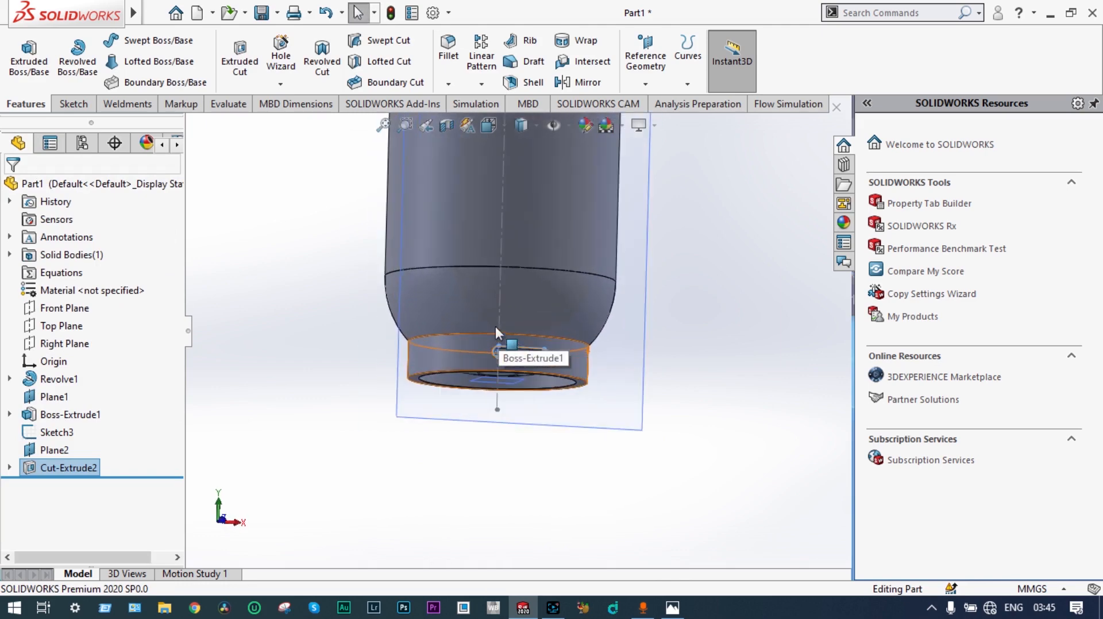
scroll(495, 327, "up", 1)
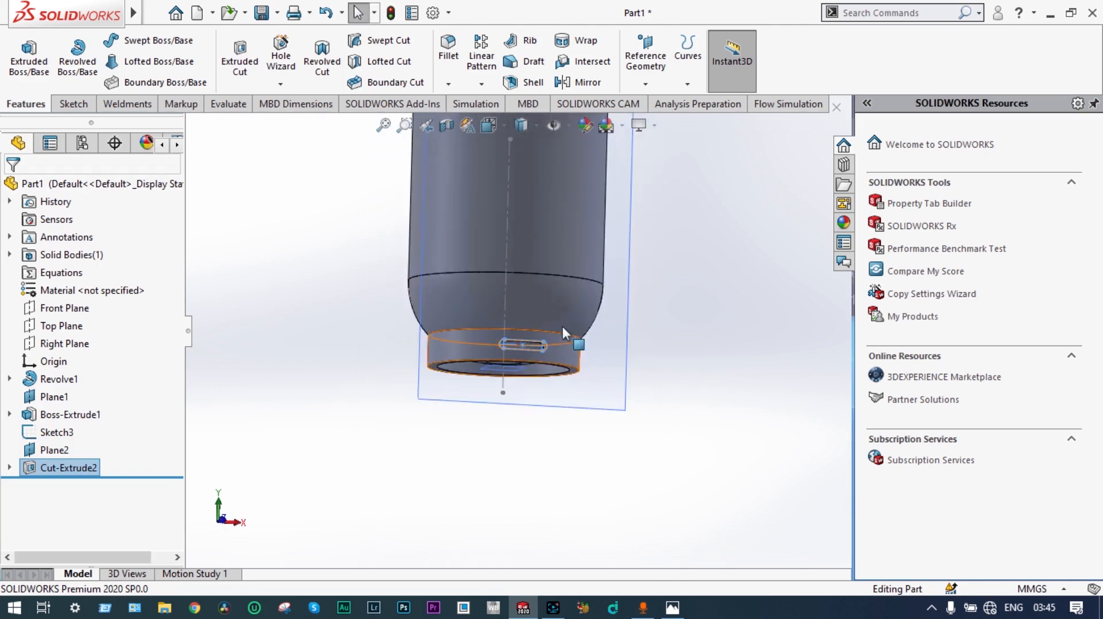
scroll(506, 287, "down", 3)
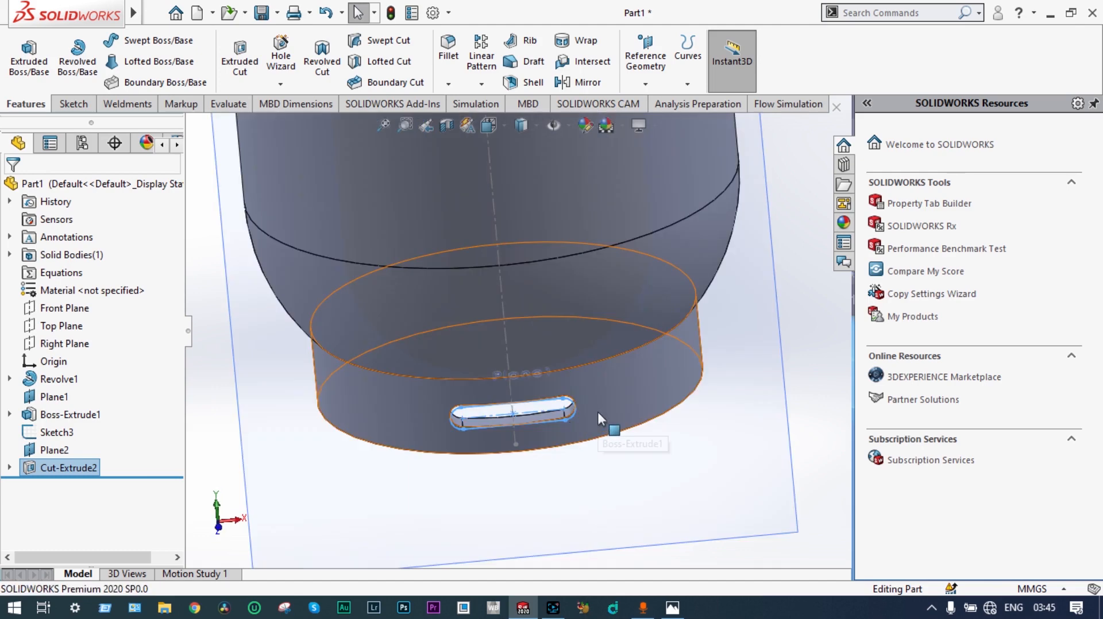
scroll(598, 409, "up", 1)
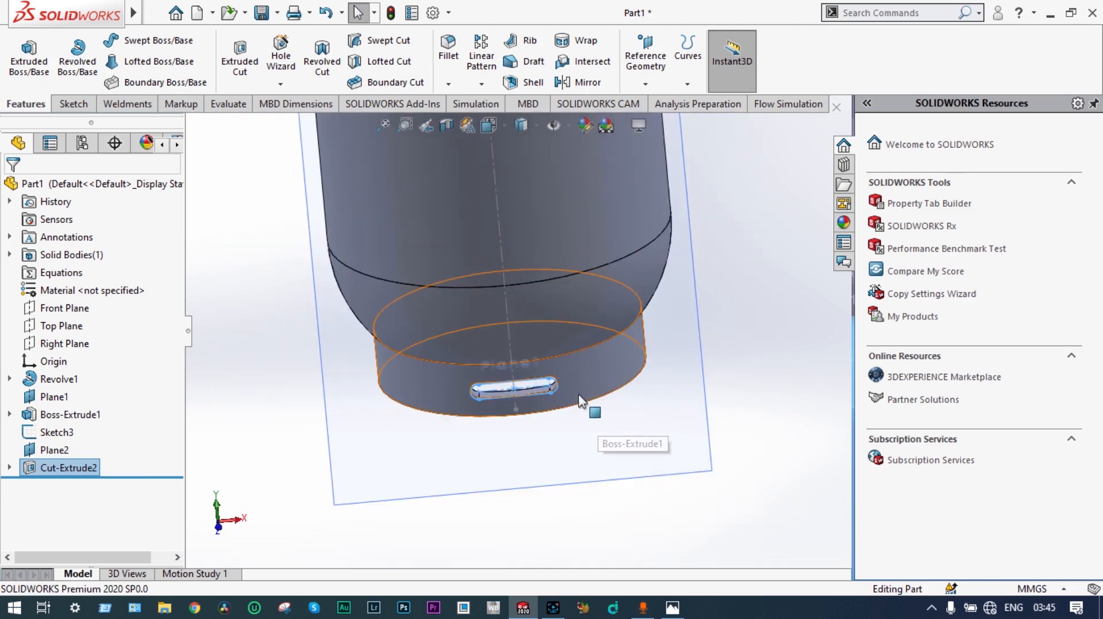
left_click(482, 84)
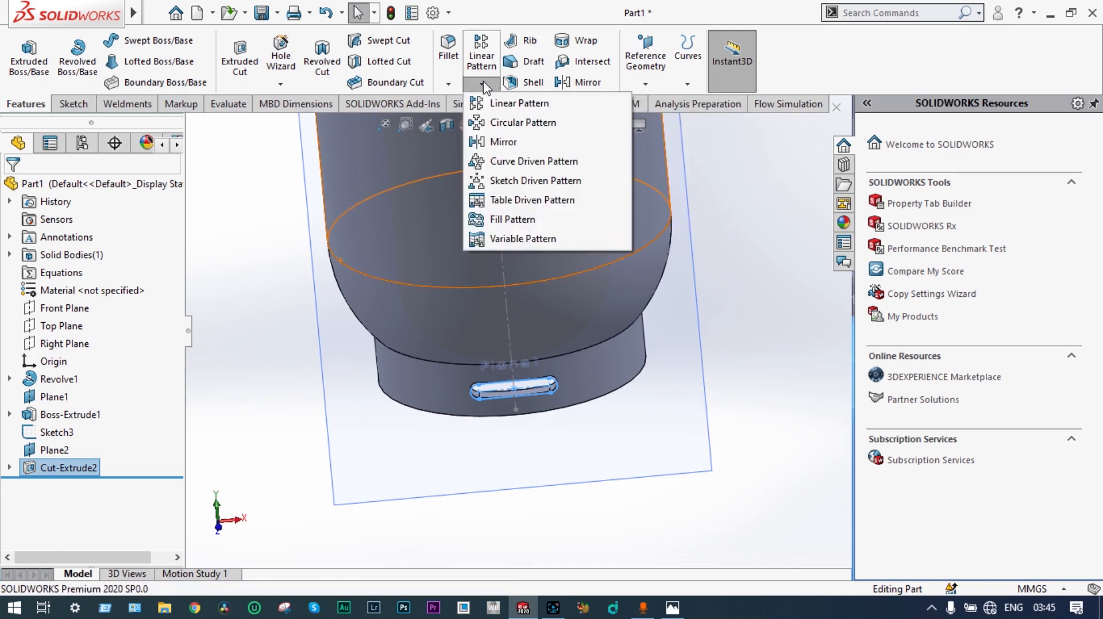
left_click(495, 124)
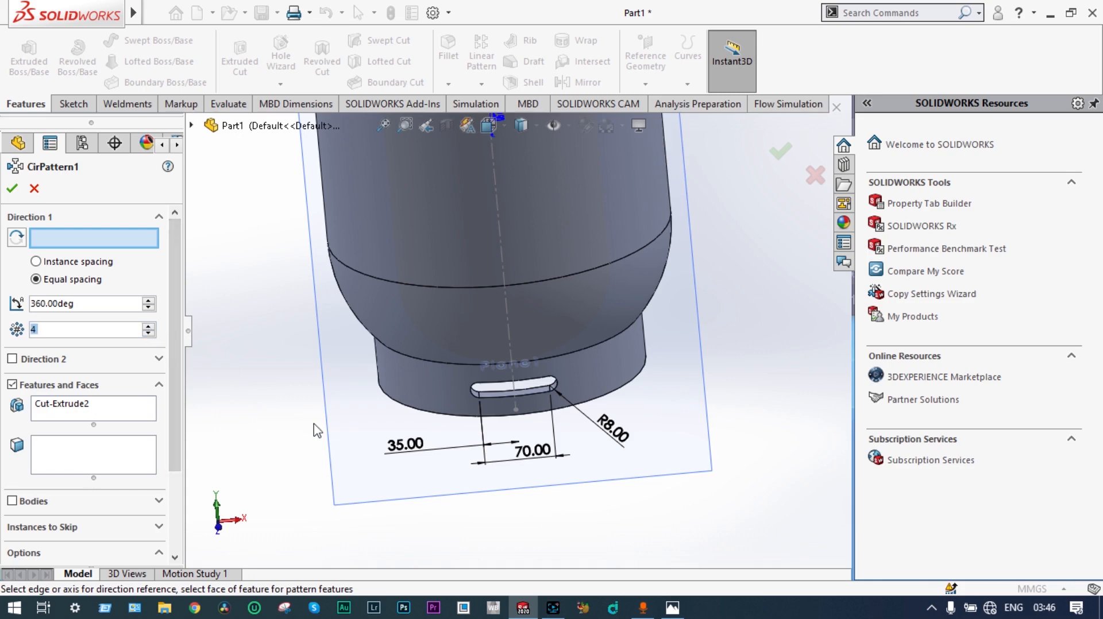
left_click(417, 384)
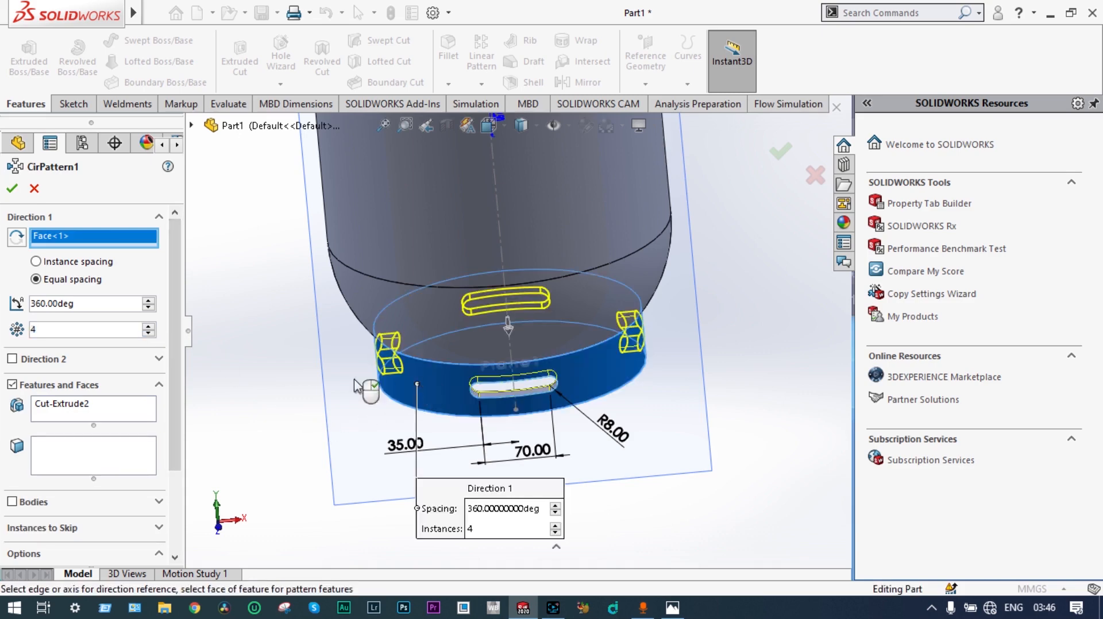
left_click(12, 190)
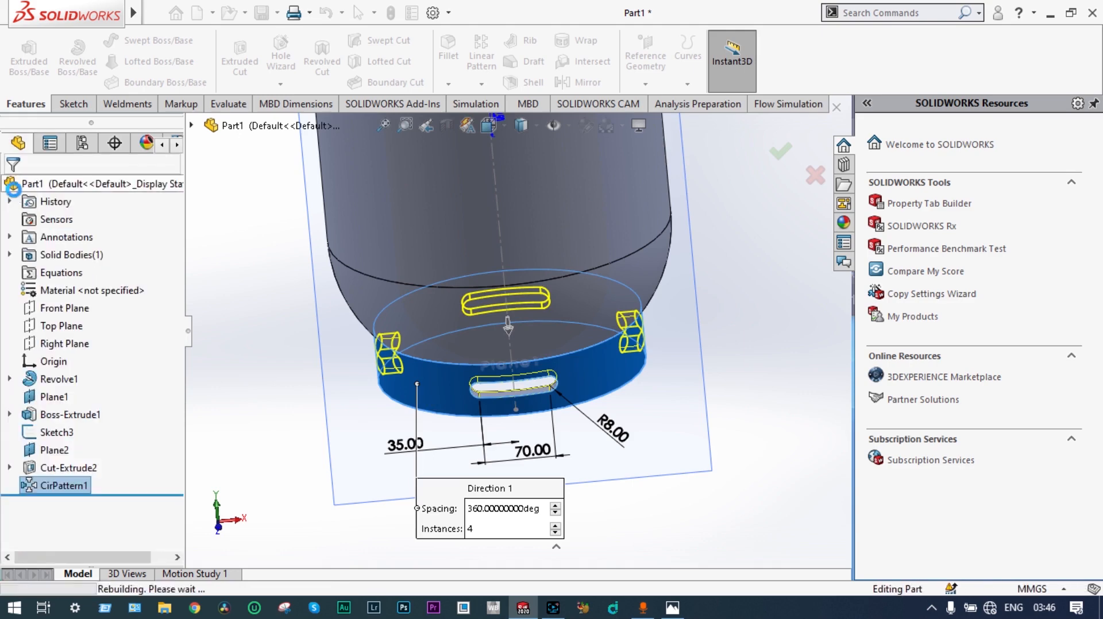
Step: Examine the patterned slots around the base ring from several angles
middle_click_drag(247, 326, 198, 326)
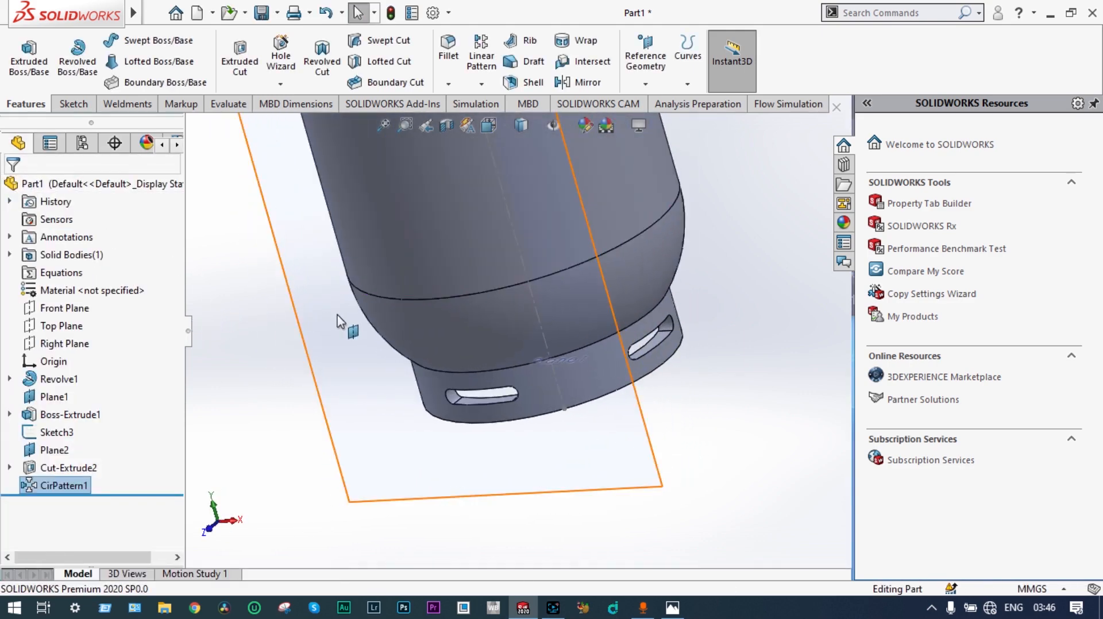
scroll(338, 319, "up", 2)
middle_click_drag(652, 430, 654, 381)
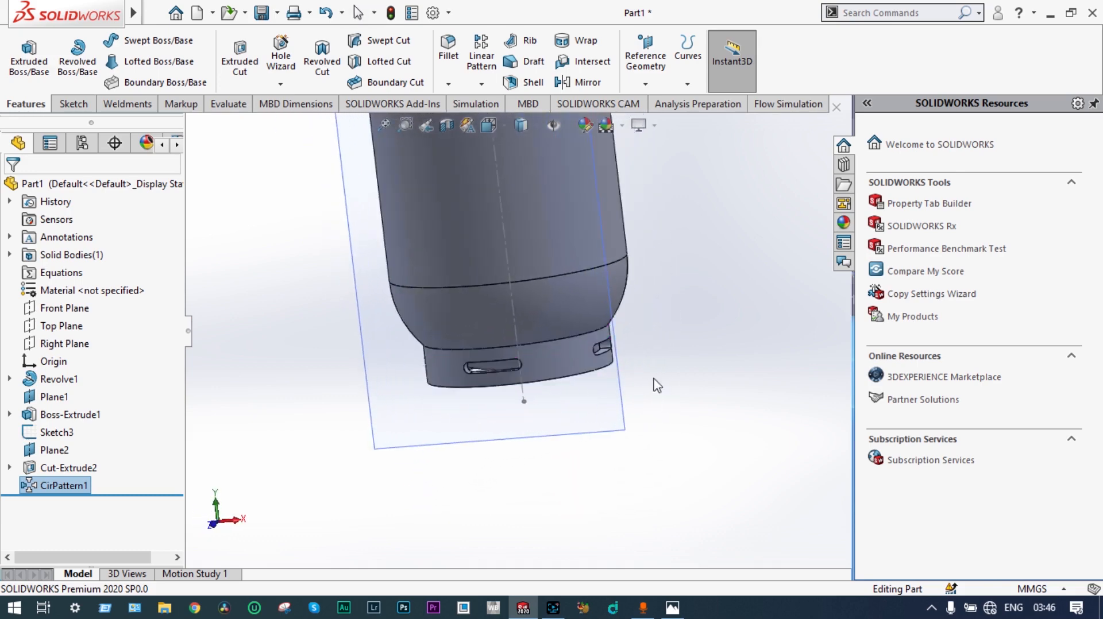
scroll(630, 345, "down", 1)
scroll(624, 334, "up", 5)
middle_click_drag(540, 236, 547, 378)
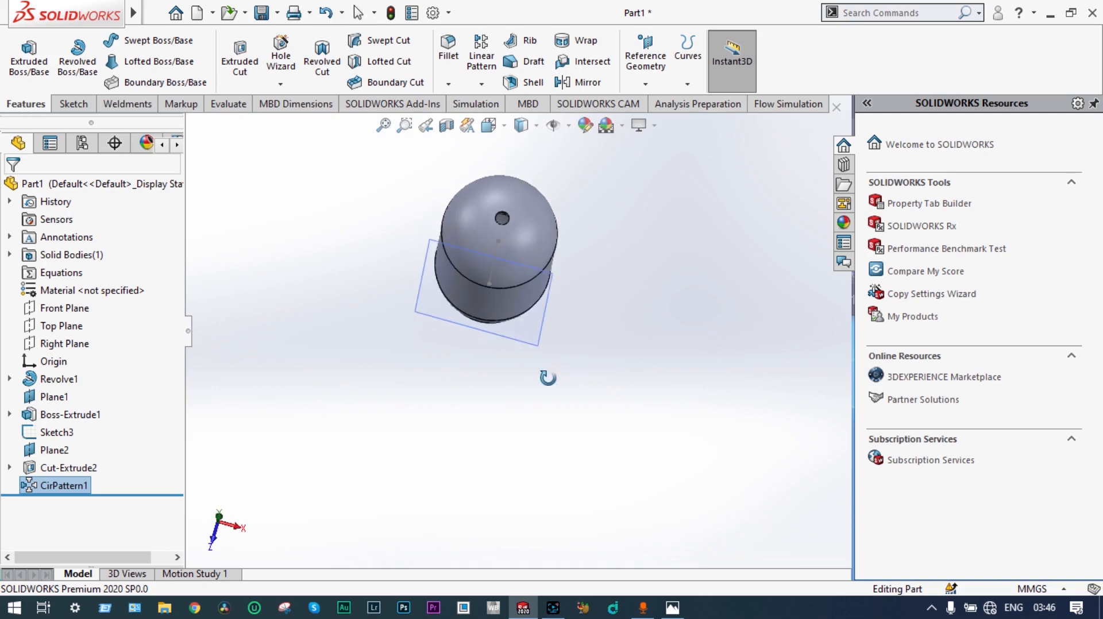
Step: Section the vessel along the Front Plane and inspect its hollow interior
left_click(446, 127)
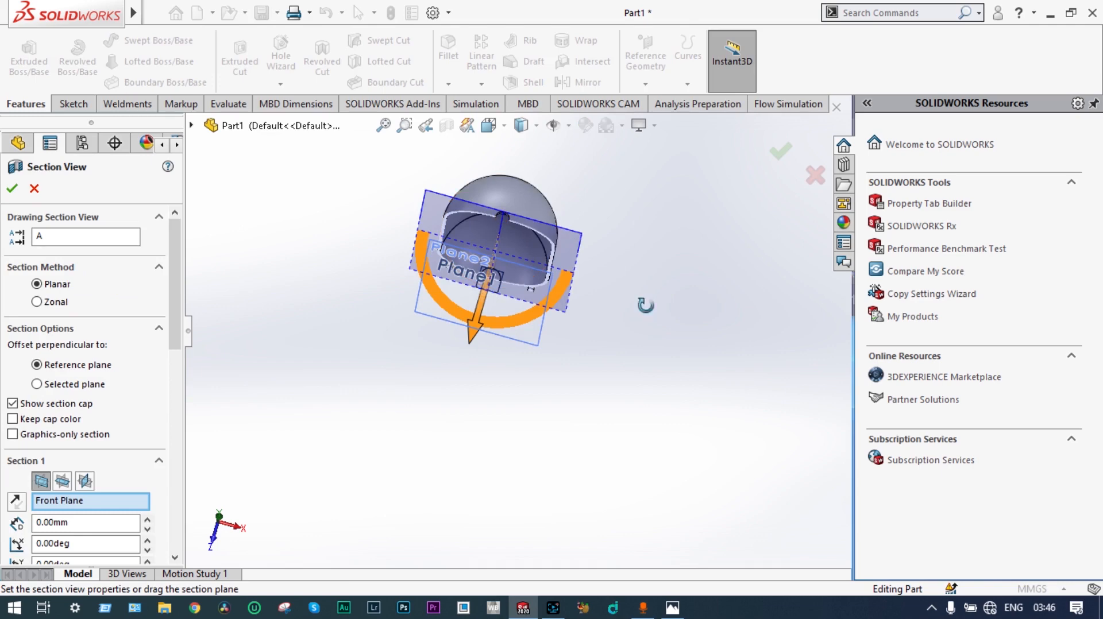
middle_click_drag(645, 305, 660, 207)
scroll(540, 278, "down", 4)
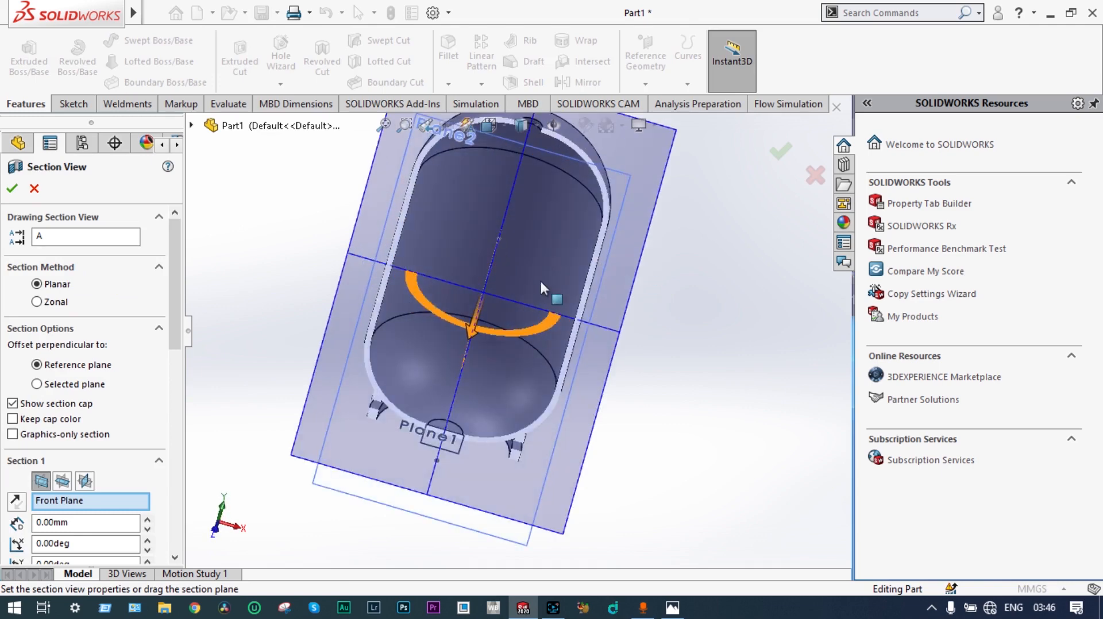
scroll(632, 308, "down", 3)
middle_click_drag(633, 308, 632, 265)
scroll(623, 229, "up", 3)
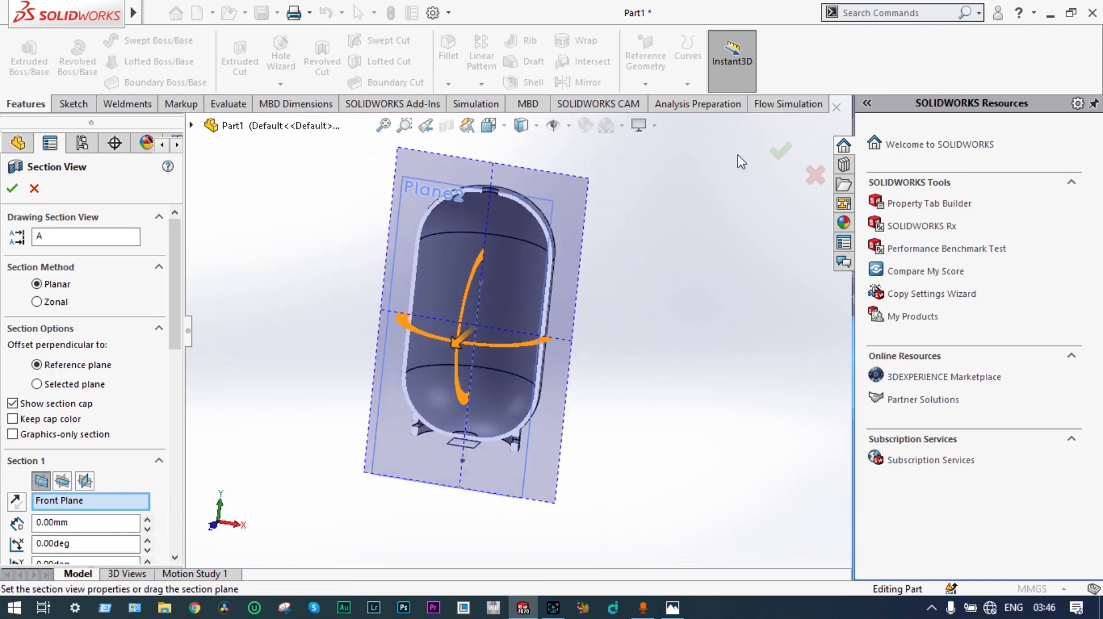
left_click(776, 155)
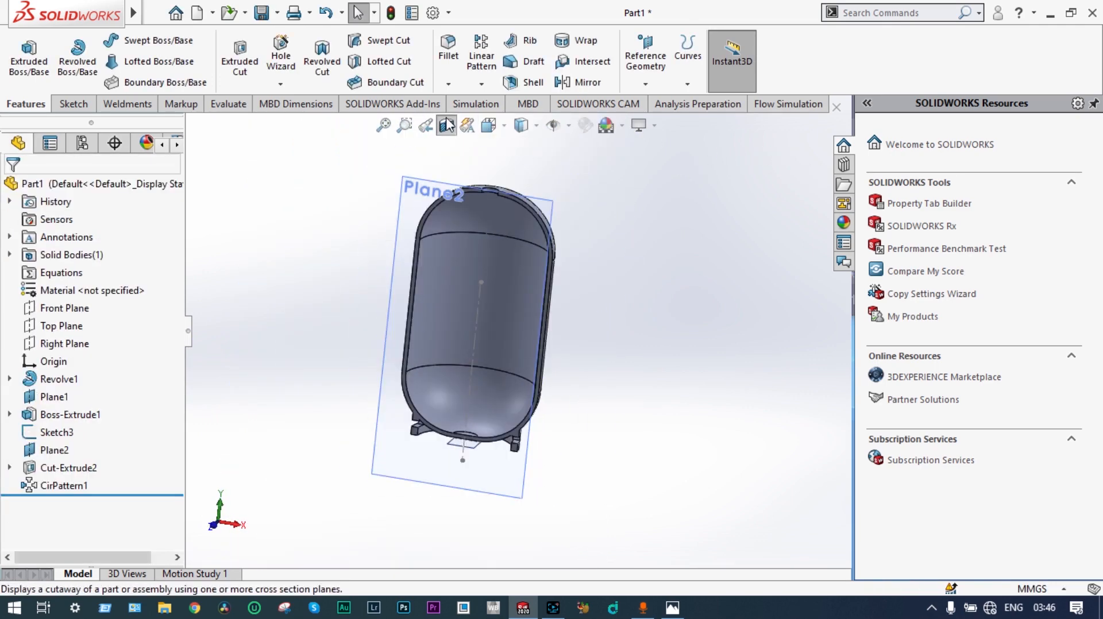
Step: Turn off the section view and examine the round opening at the top of the vessel's dome
middle_click_drag(625, 230, 586, 244)
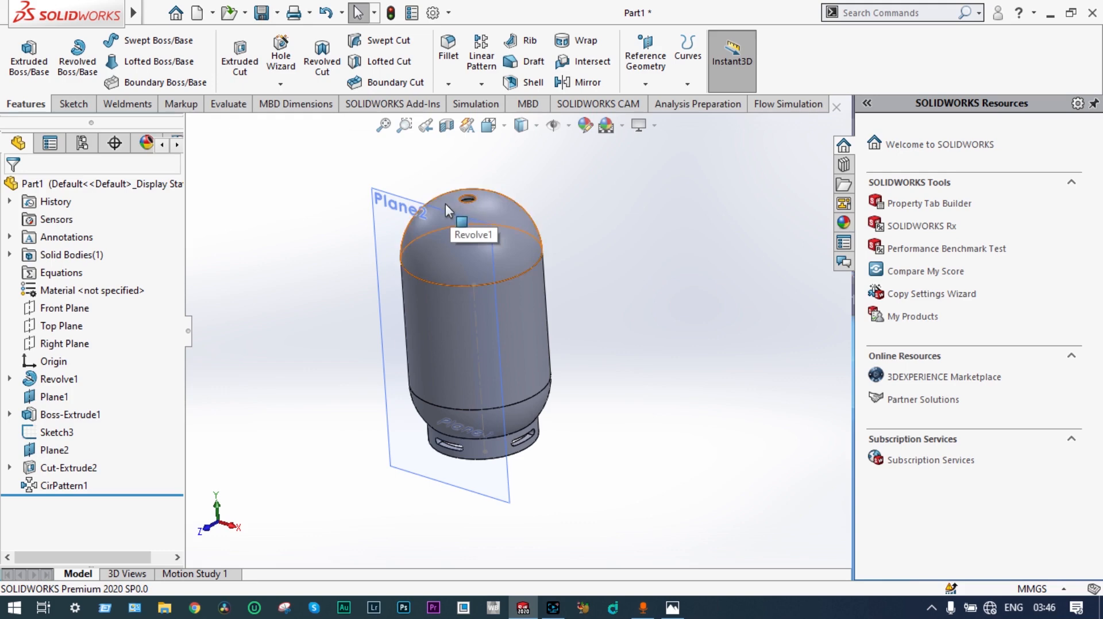
middle_click_drag(446, 204, 450, 240)
scroll(474, 246, "down", 2)
scroll(474, 246, "up", 3)
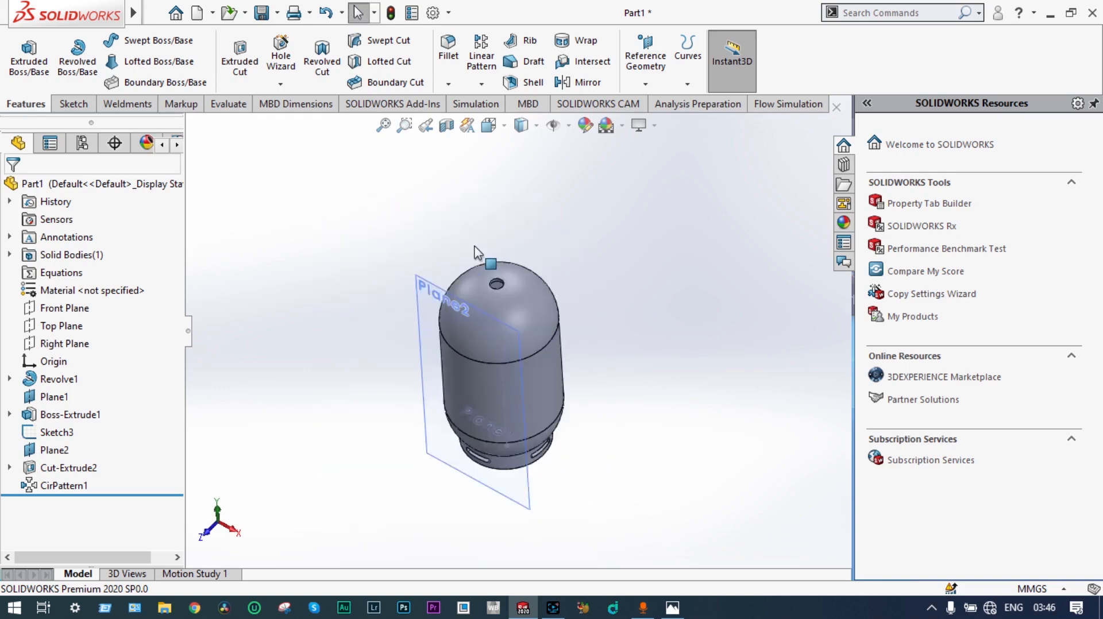
scroll(474, 246, "down", 1)
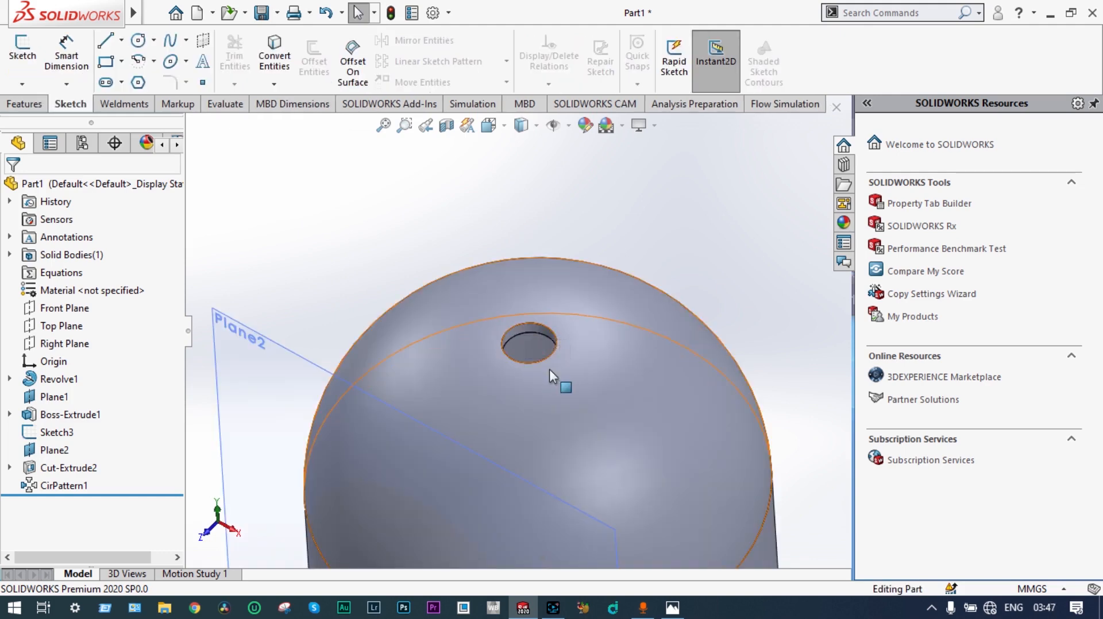
scroll(549, 370, "up", 4)
scroll(515, 364, "up", 2)
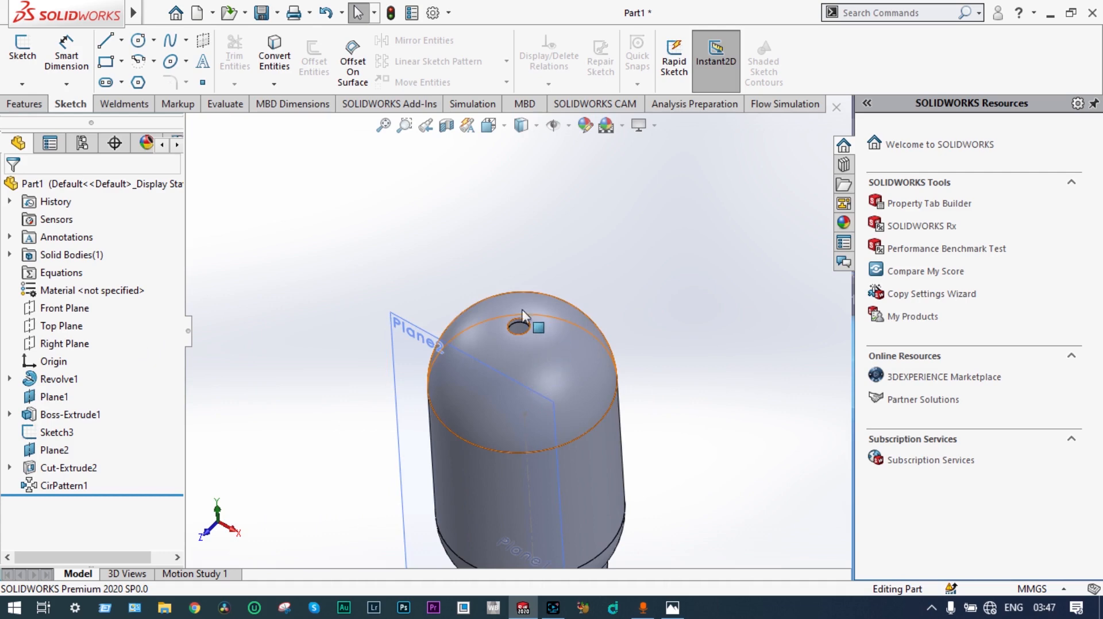
Step: Start a reference plane from the Top Plane and raise its offset distance to 232.50 mm, toward the vessel's top
left_click(66, 328)
middle_click_drag(765, 335, 746, 274)
scroll(761, 296, "up", 1)
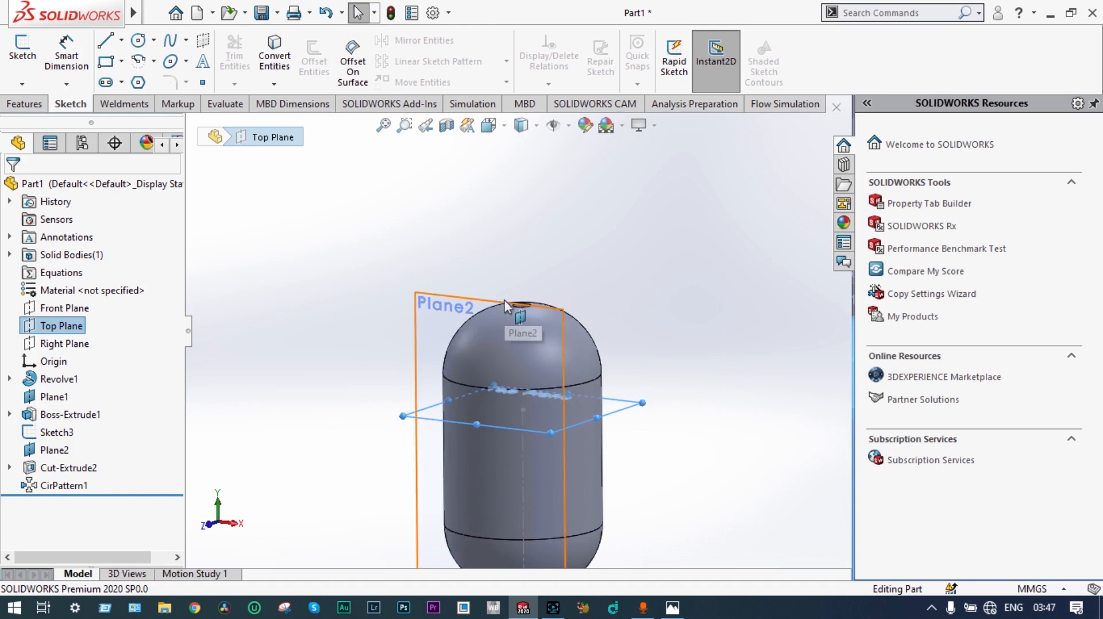
left_click(25, 104)
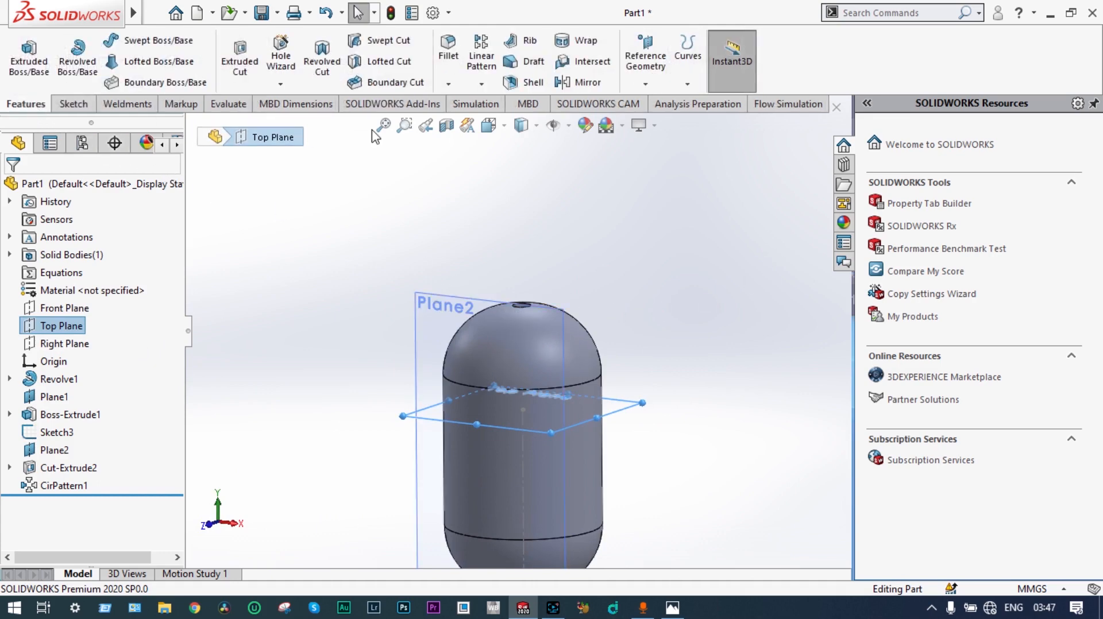
left_click(647, 88)
left_click(652, 104)
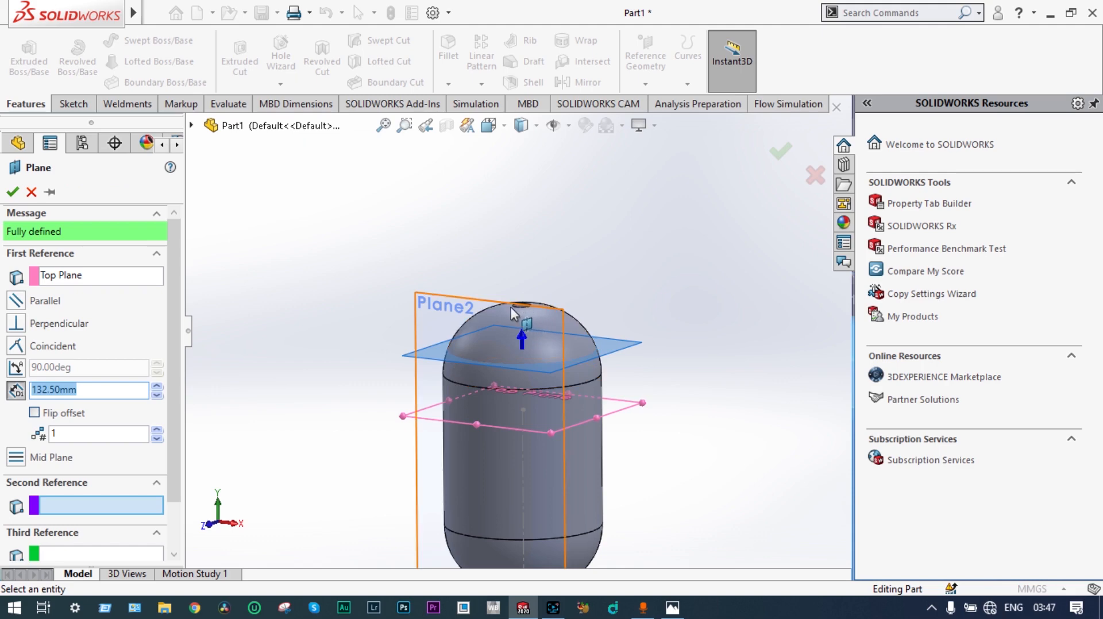
left_click(157, 387)
left_click(157, 387)
left_click(157, 388)
left_click(157, 387)
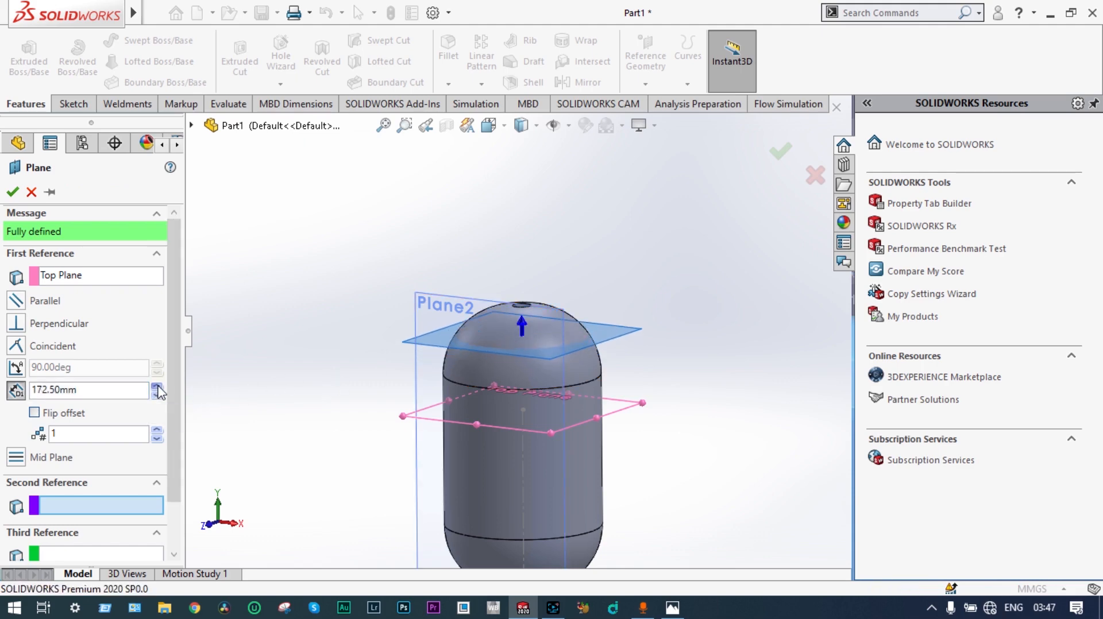
left_click(157, 387)
left_click(157, 387)
left_click(157, 387)
left_click(157, 388)
left_click(157, 387)
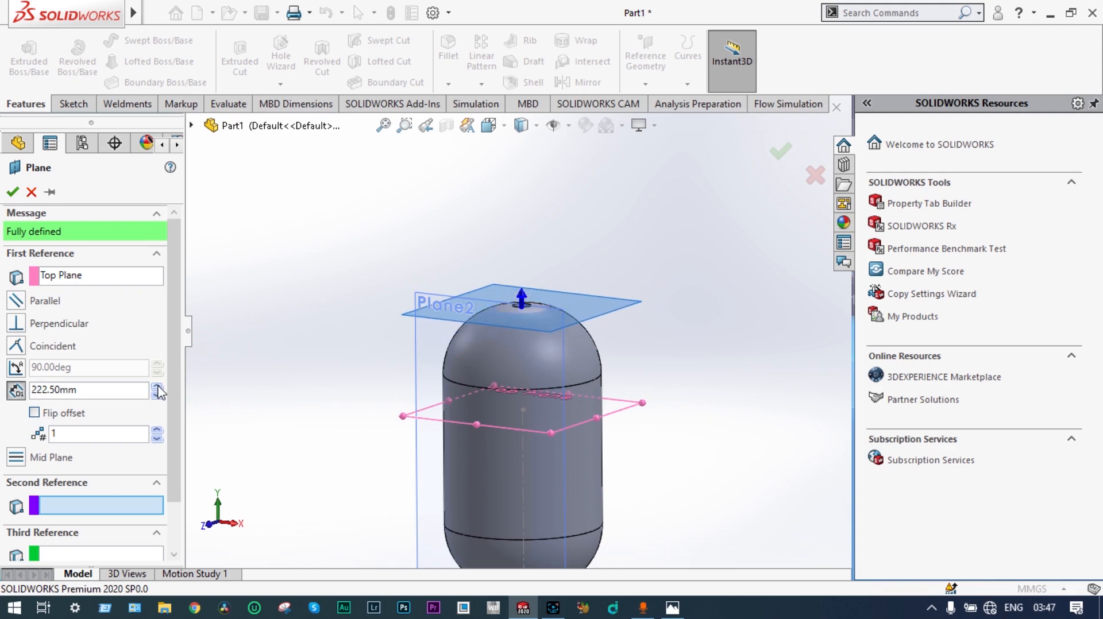
left_click(157, 387)
Step: Check the new plane against the dome in the Front view, set its offset to 232 mm and accept it
middle_click_drag(261, 380, 300, 346)
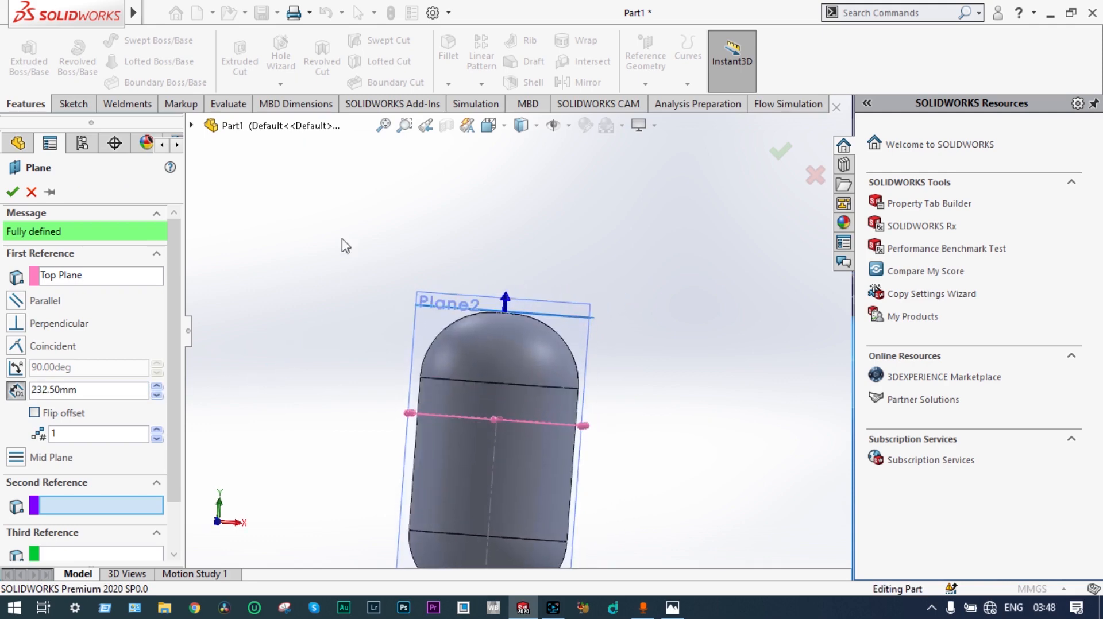
left_click(489, 125)
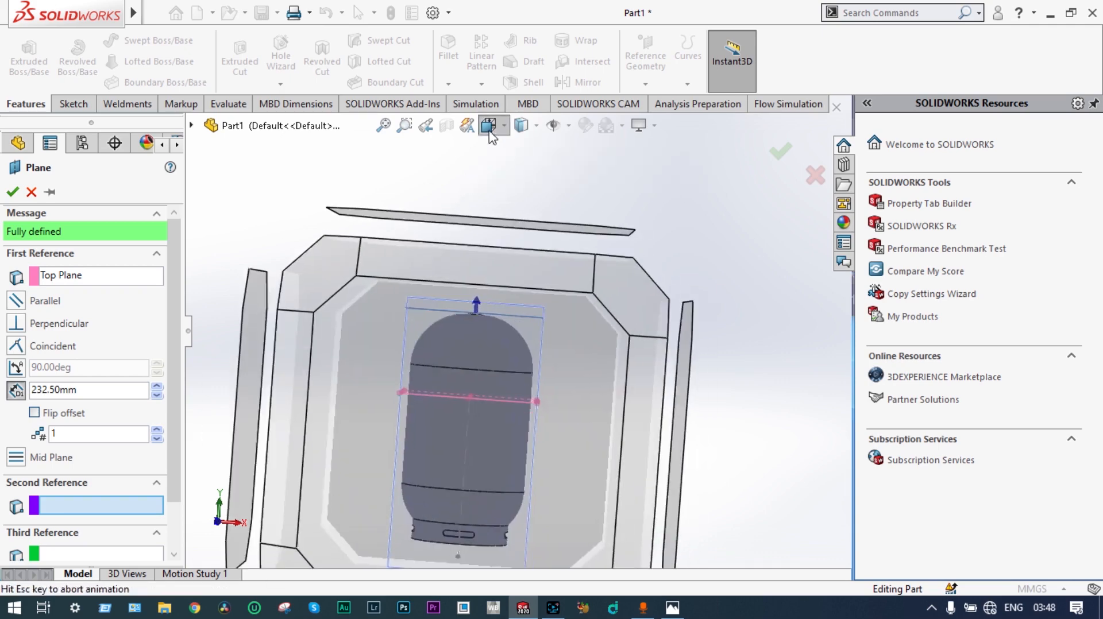
left_click(512, 192)
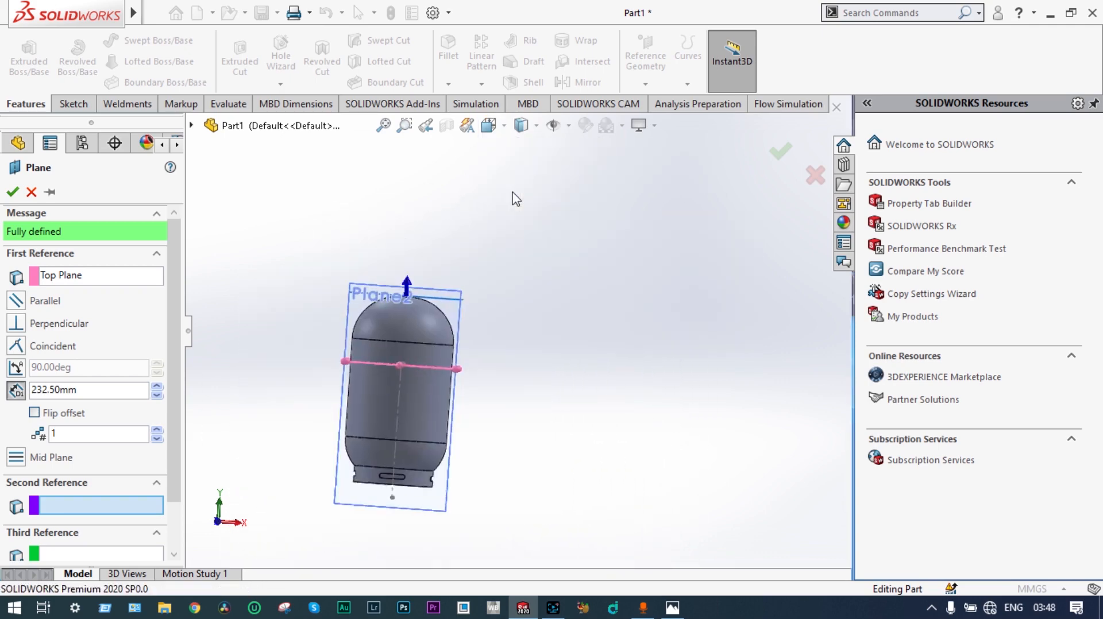
scroll(511, 191, "down", 8)
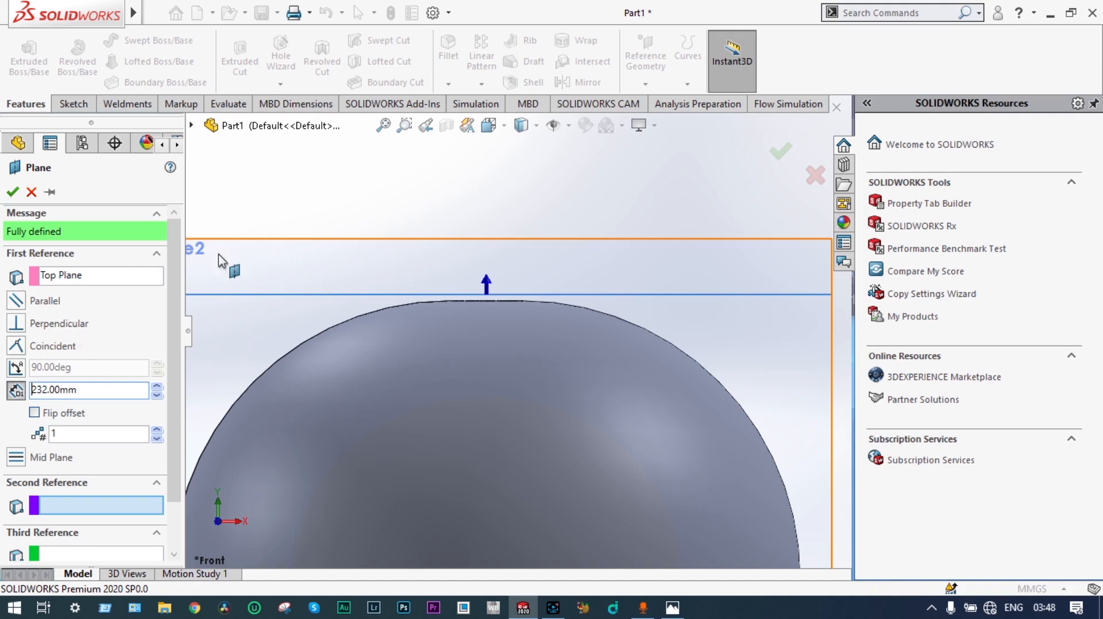
left_click(12, 194)
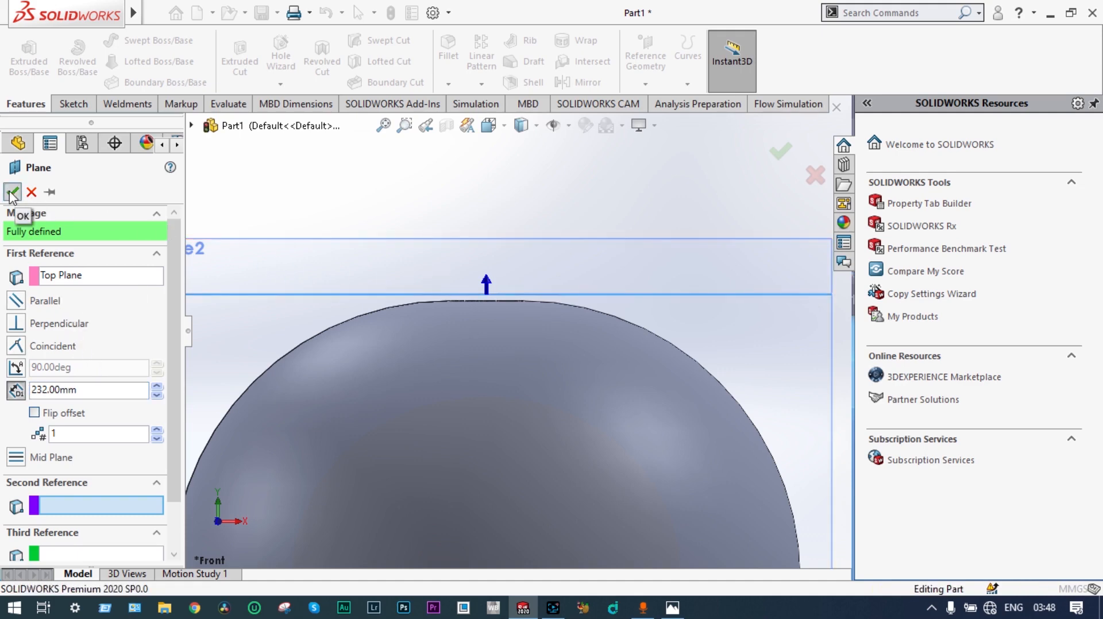
Step: Sketch a 40 mm diameter circle centered on the origin on the new plane above the dome, viewed normal to it
scroll(457, 300, "up", 1)
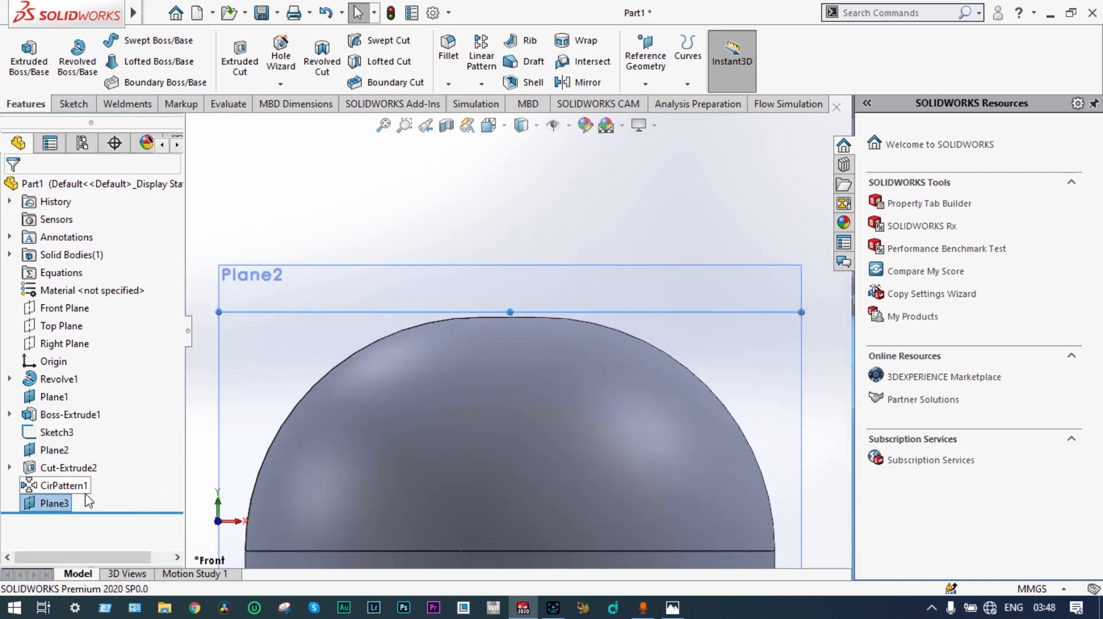
right_click(63, 507)
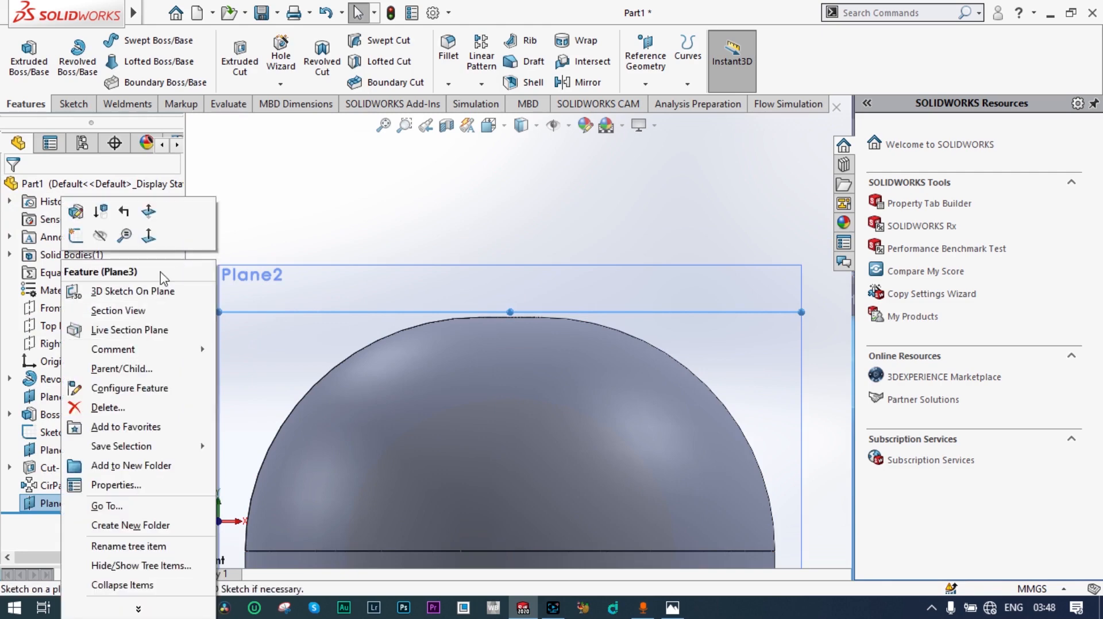
left_click(154, 239)
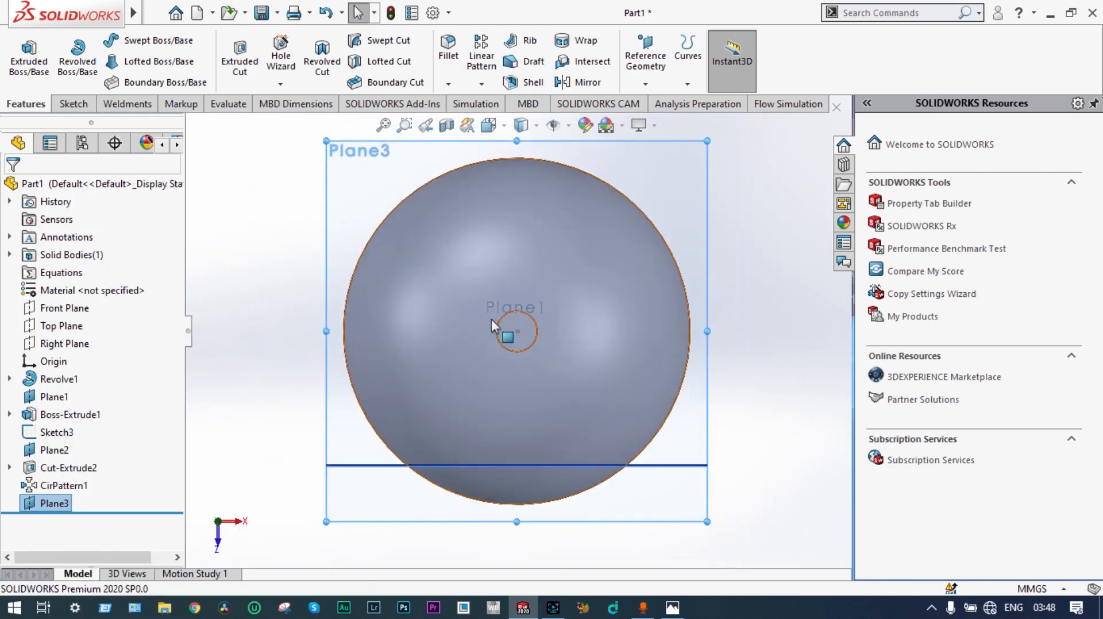
left_click(74, 103)
left_click(136, 42)
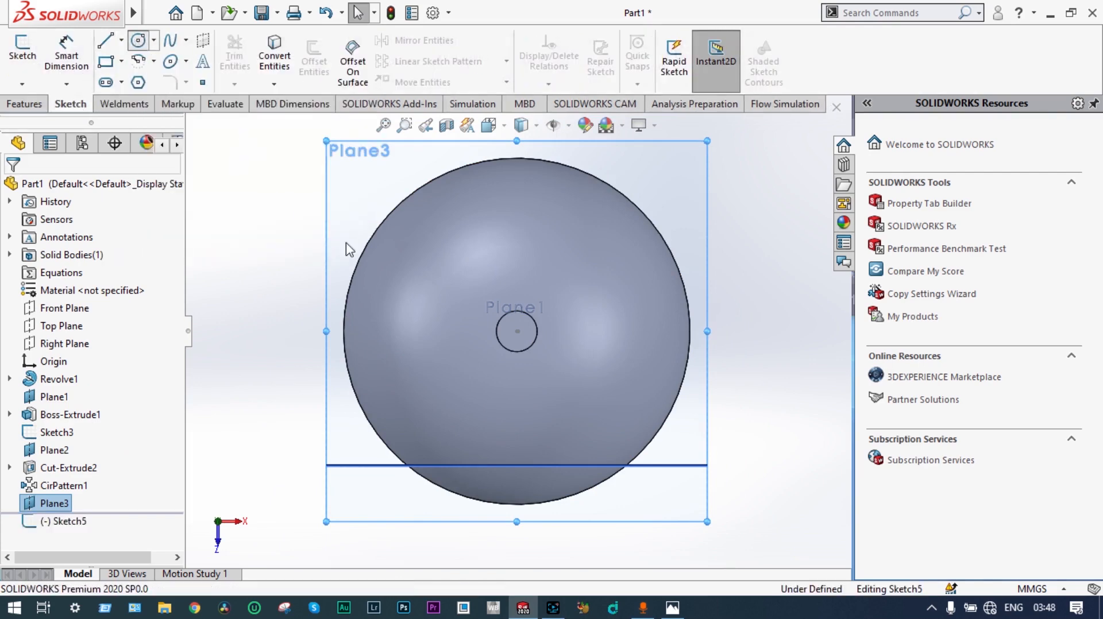
left_click_drag(517, 331, 505, 348)
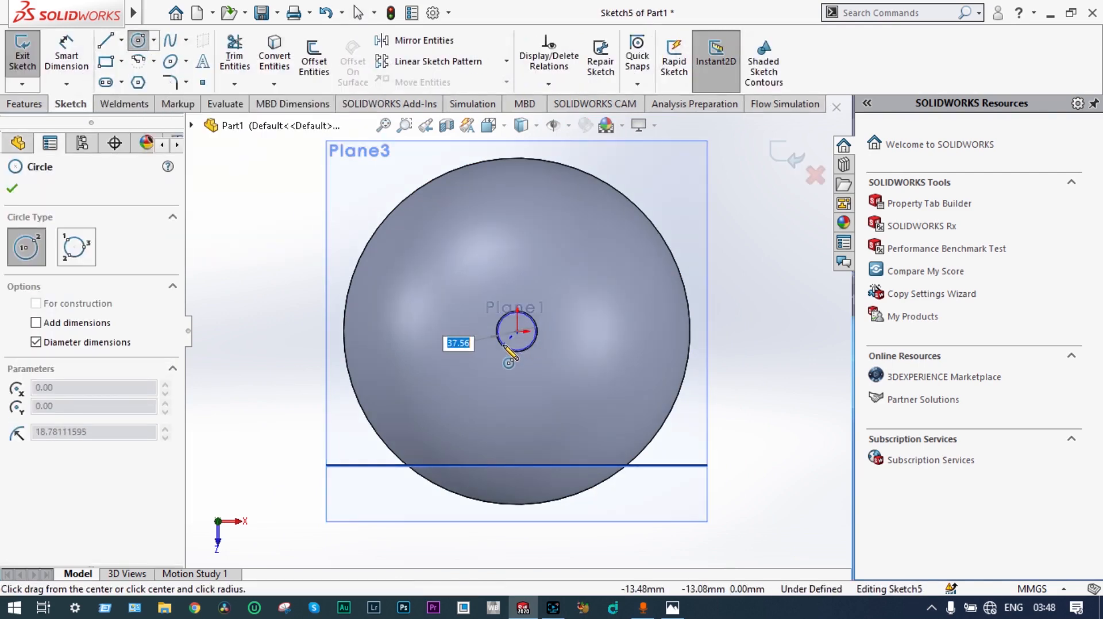
scroll(505, 347, "down", 3)
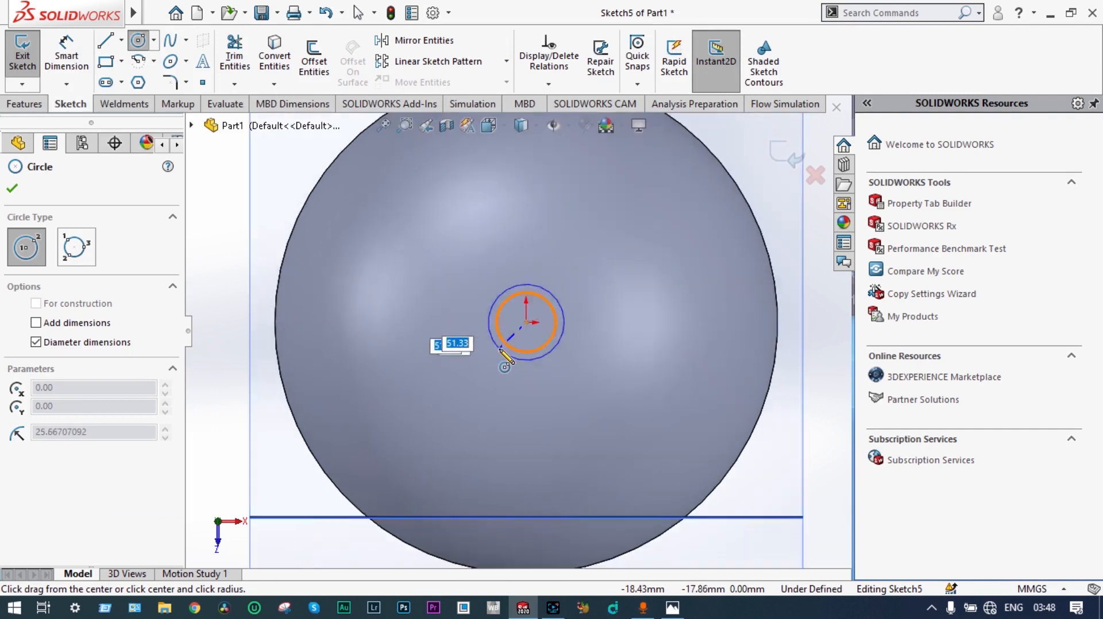
type("40")
key("Return")
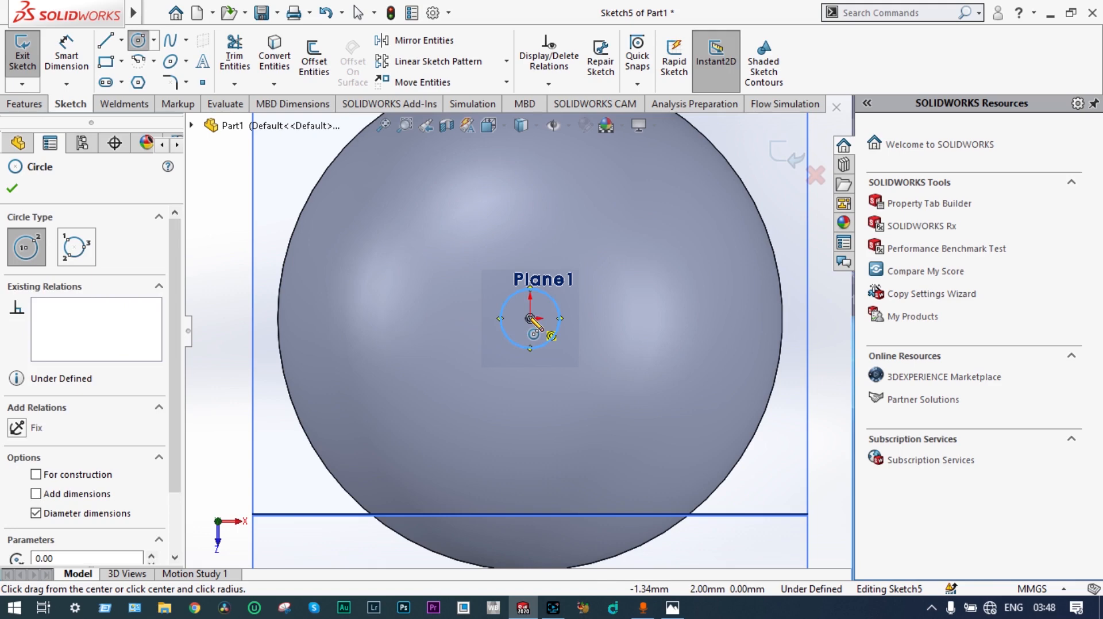
Step: Sketch a larger circle concentric with the 40 mm one, set its diameter to 70 mm and exit the sketch
left_click(531, 318)
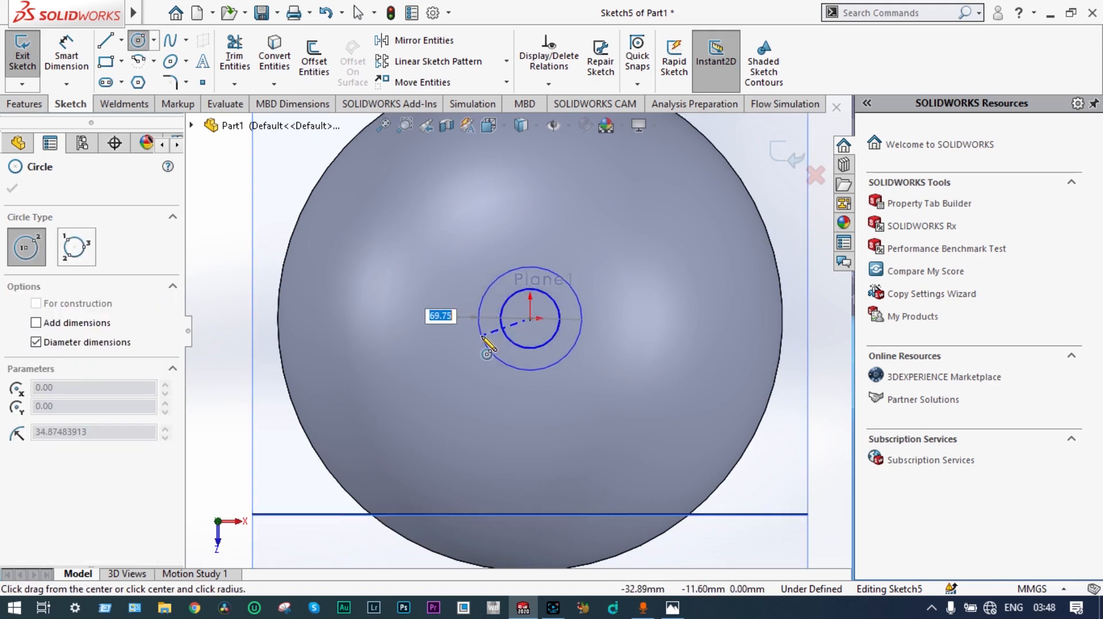
left_click(483, 337)
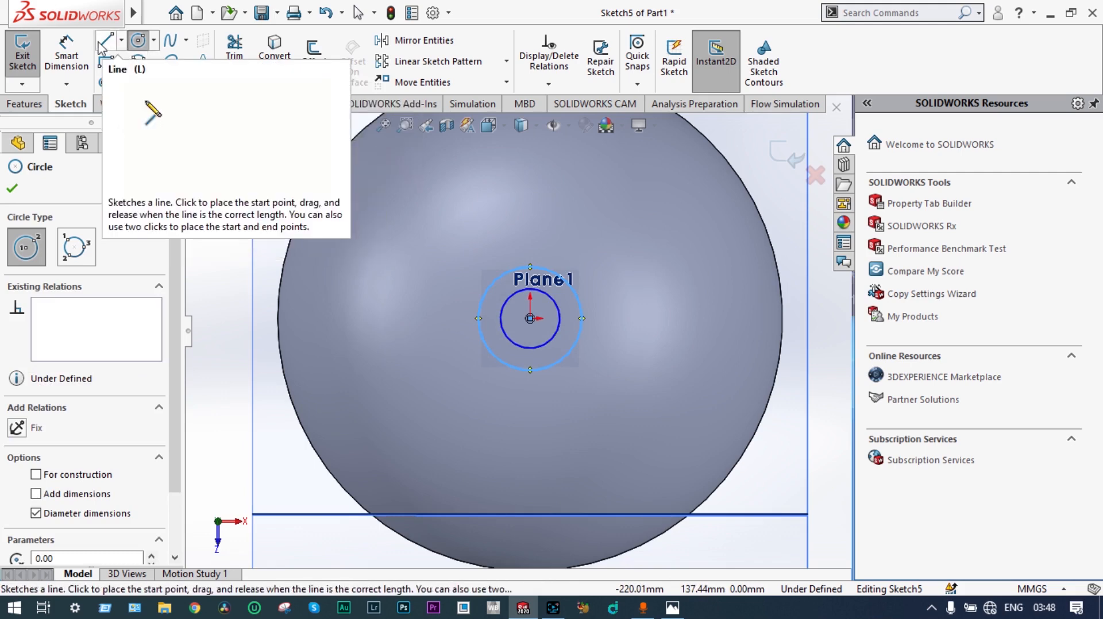
left_click(66, 55)
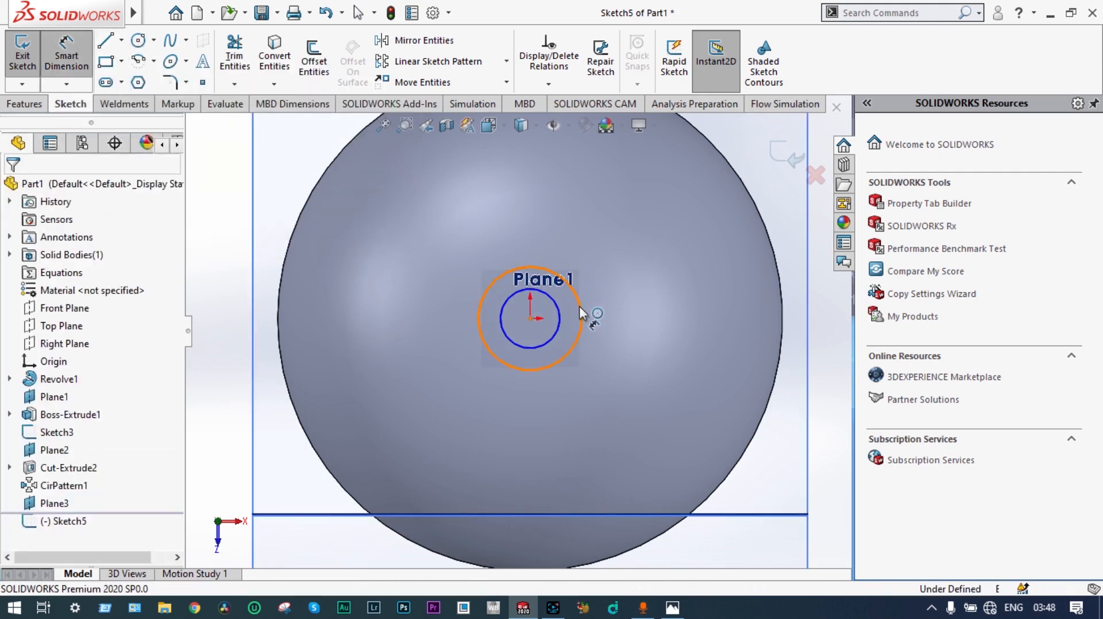
left_click(580, 306)
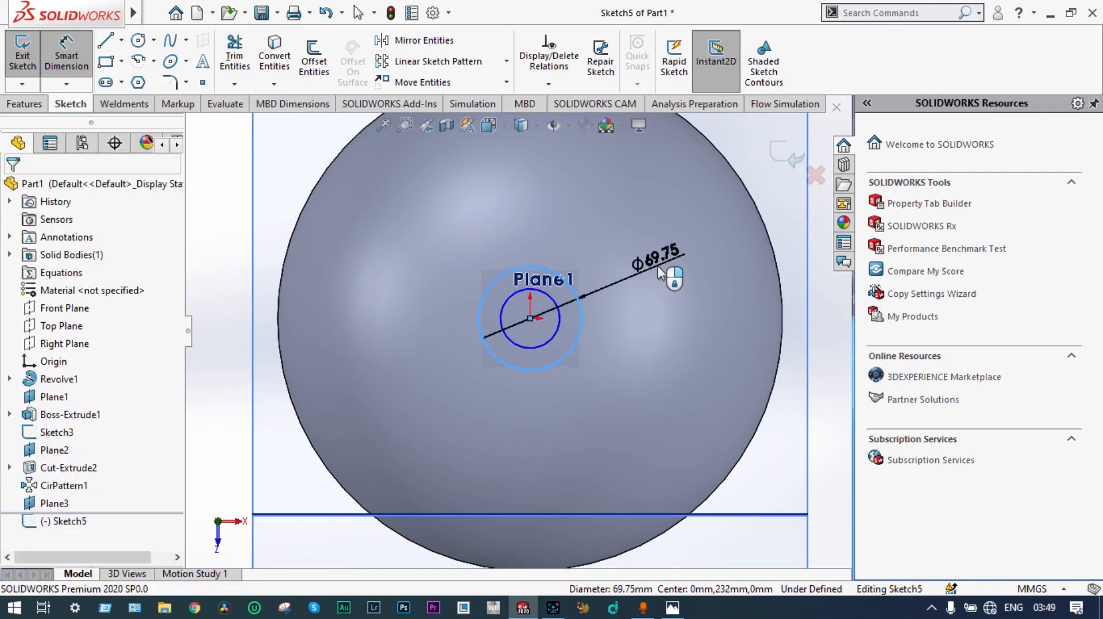
left_click(661, 273)
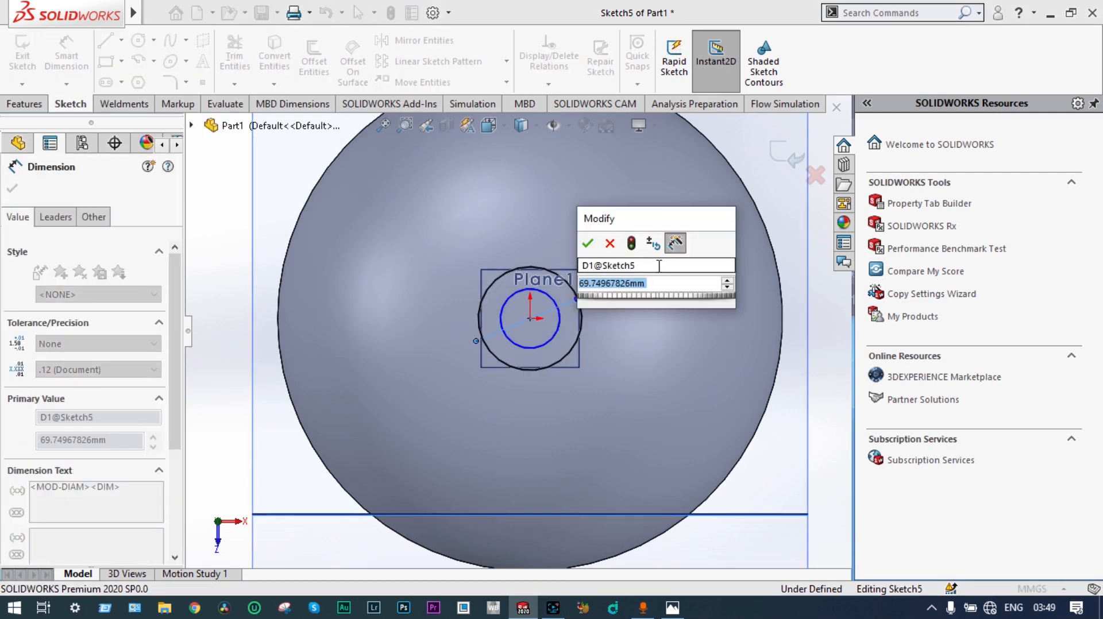
type("6")
key("BackSpace")
type("50")
key("Return")
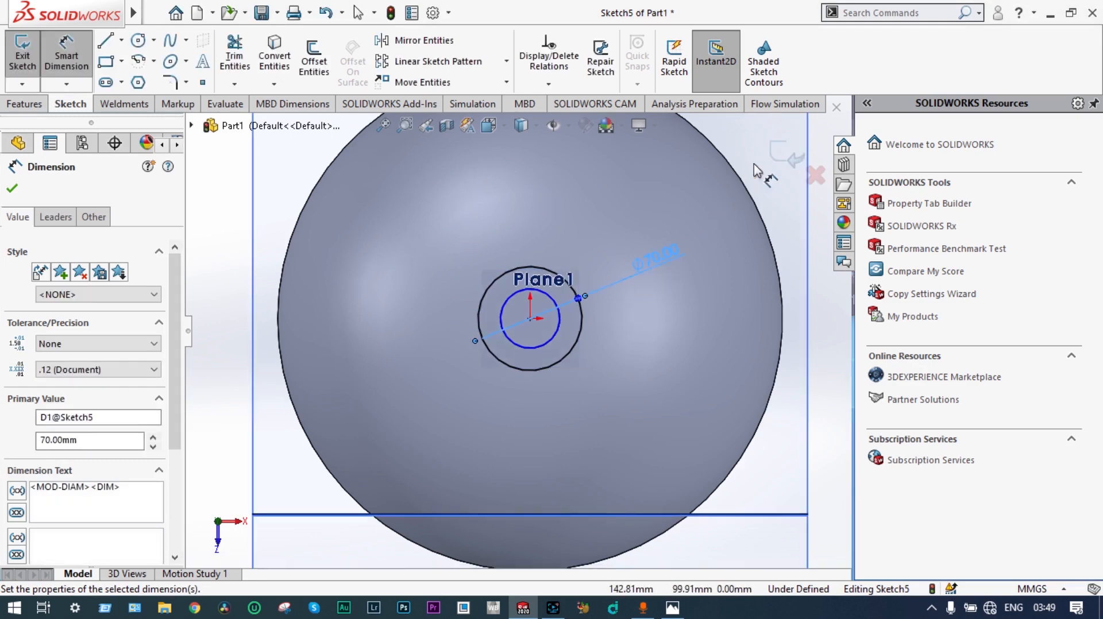
left_click(778, 157)
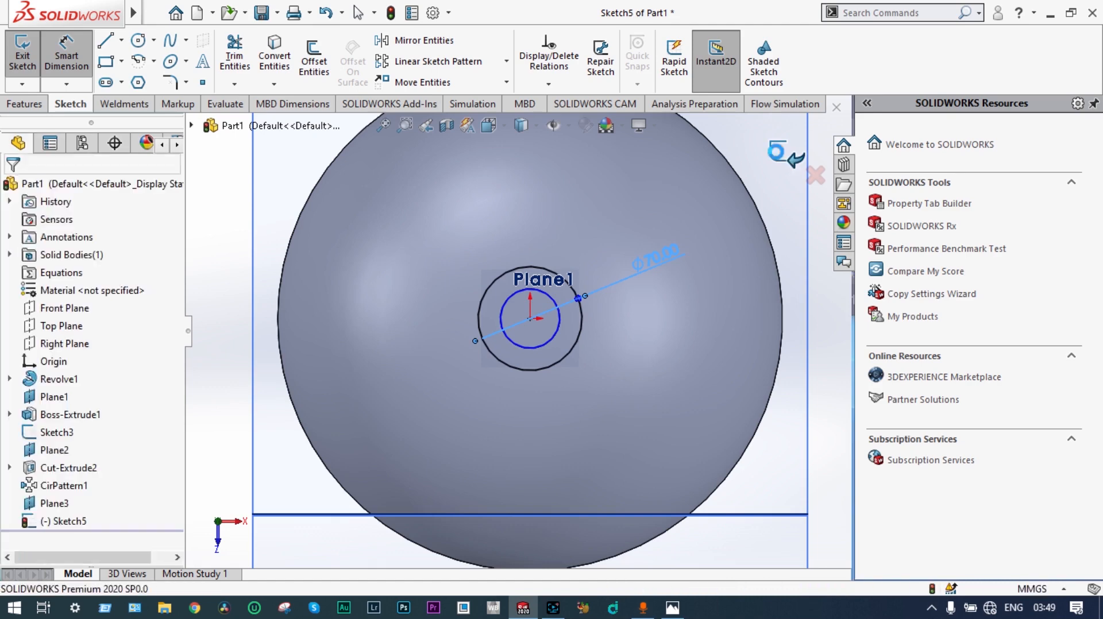
Step: Extrude the ring between the 40 mm and 70 mm circles 2 mm Blind, without merging it into the vessel
left_click(778, 158)
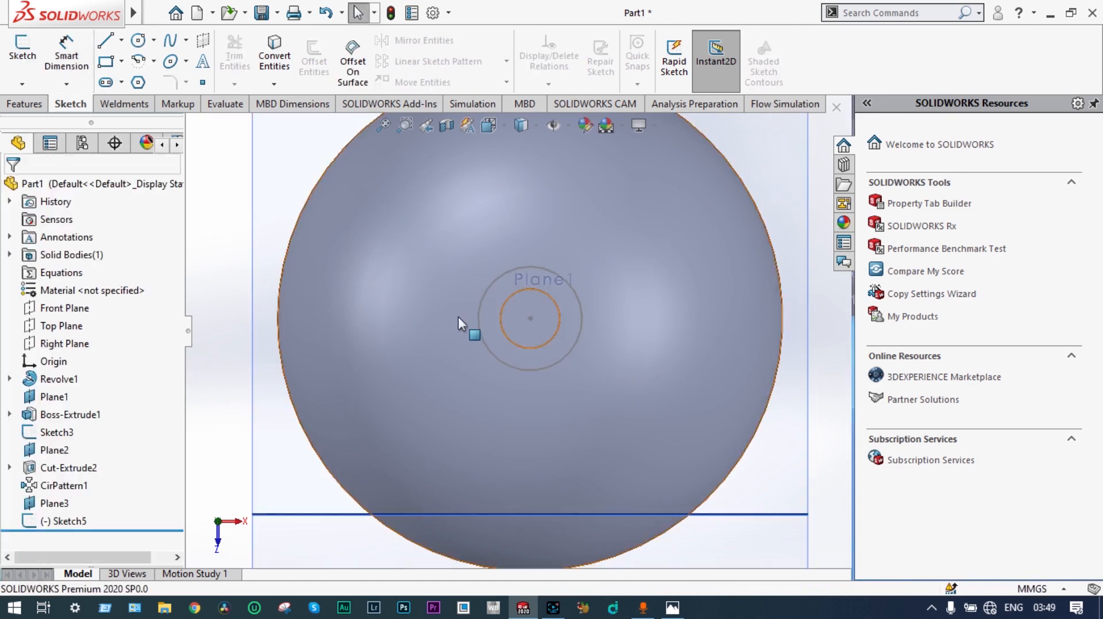
left_click(70, 522)
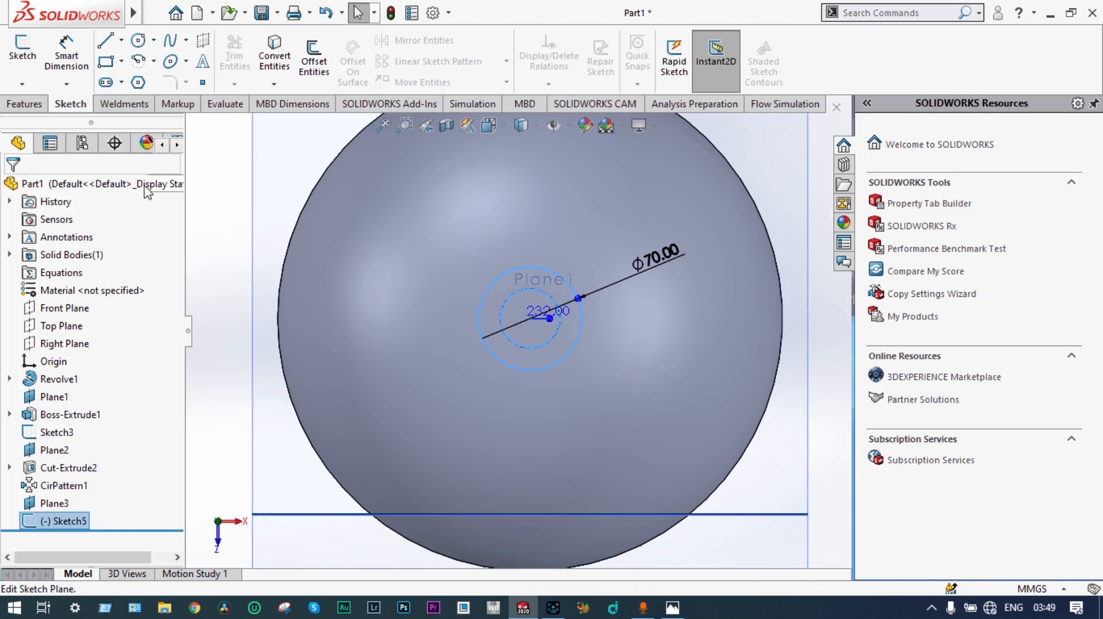
left_click(24, 104)
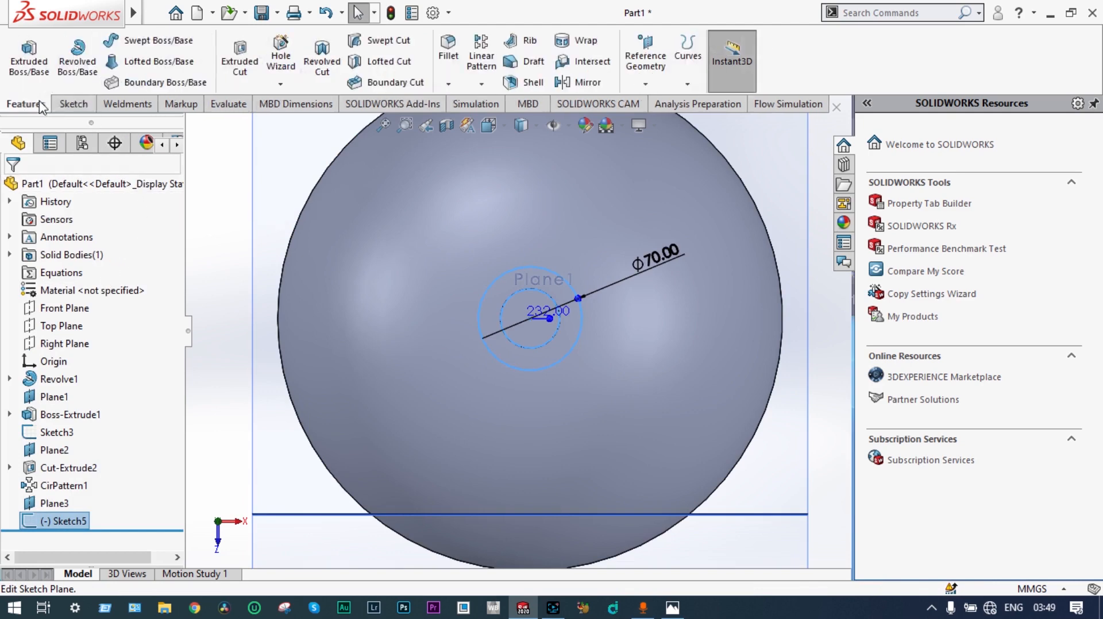
left_click(29, 69)
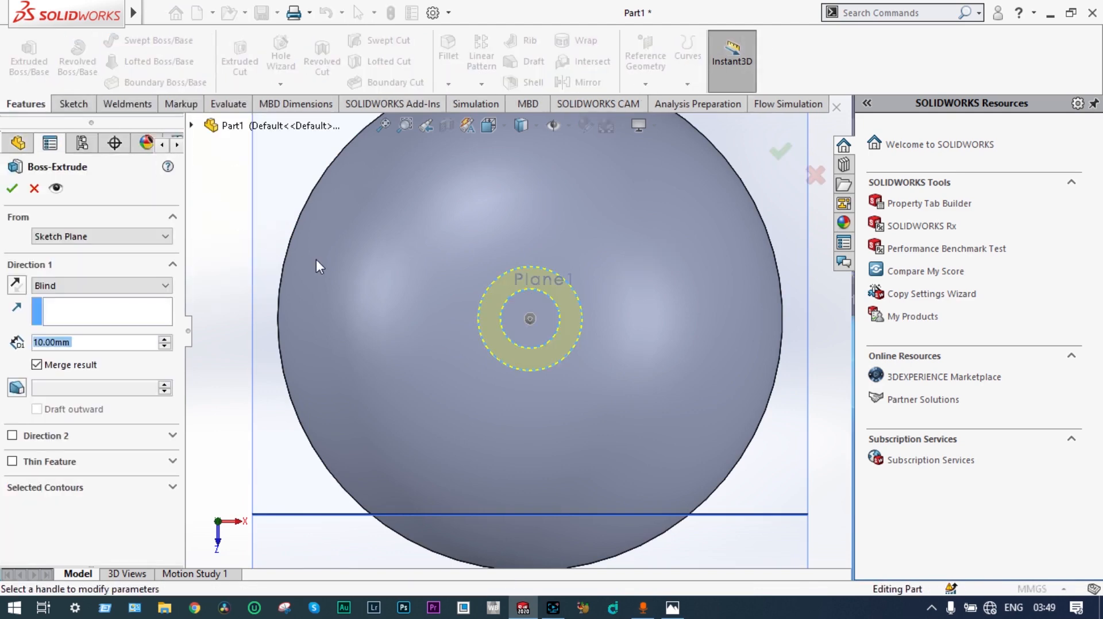
left_click(44, 342)
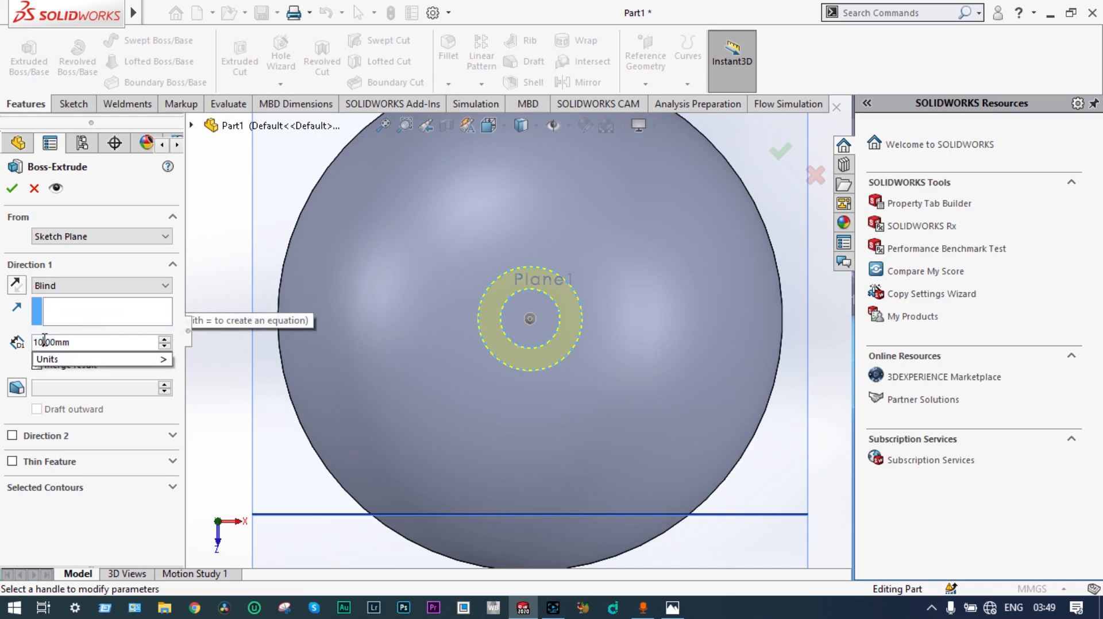
key("BackSpace")
key("BackSpace")
type("2")
key("Return")
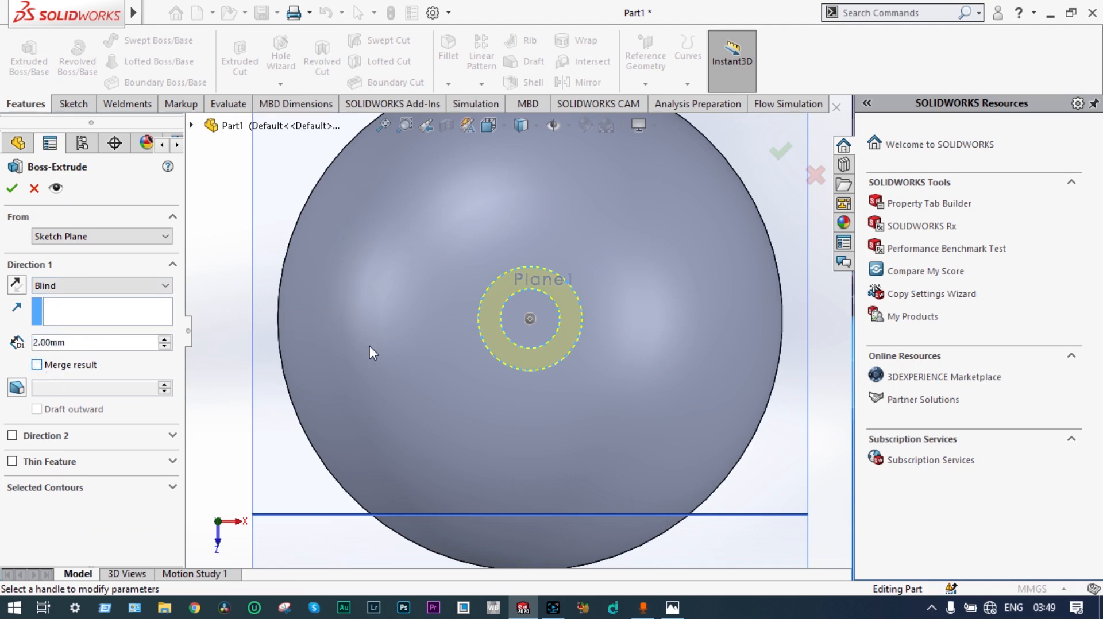
left_click(12, 190)
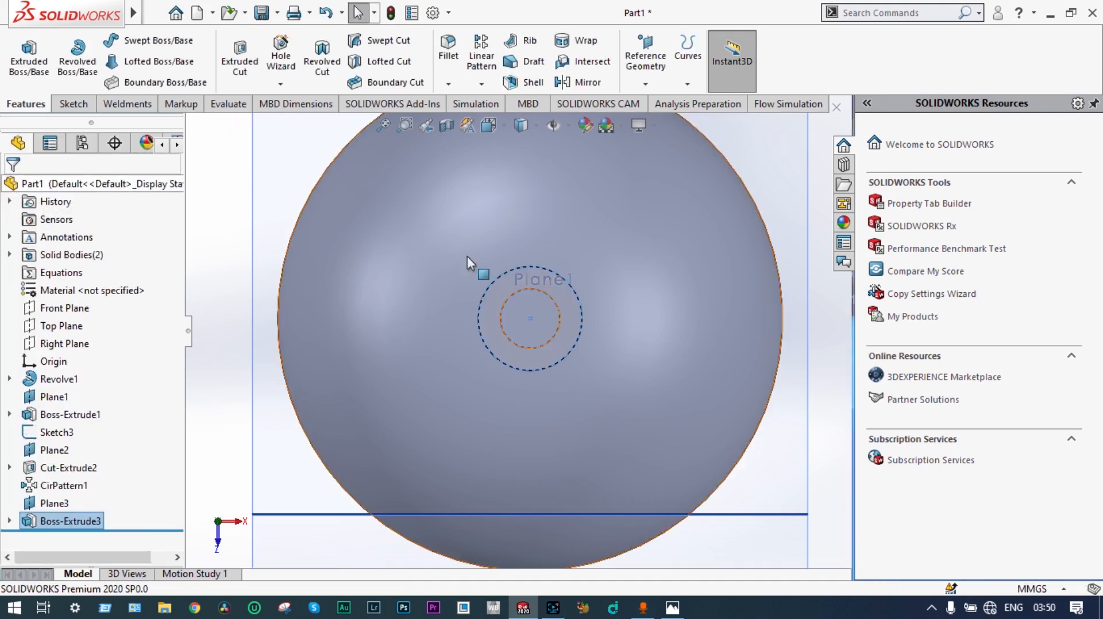
Step: Inspect how the new flat ring sits around the opening on top of the dome
middle_click_drag(757, 330, 545, 190)
scroll(542, 185, "up", 1)
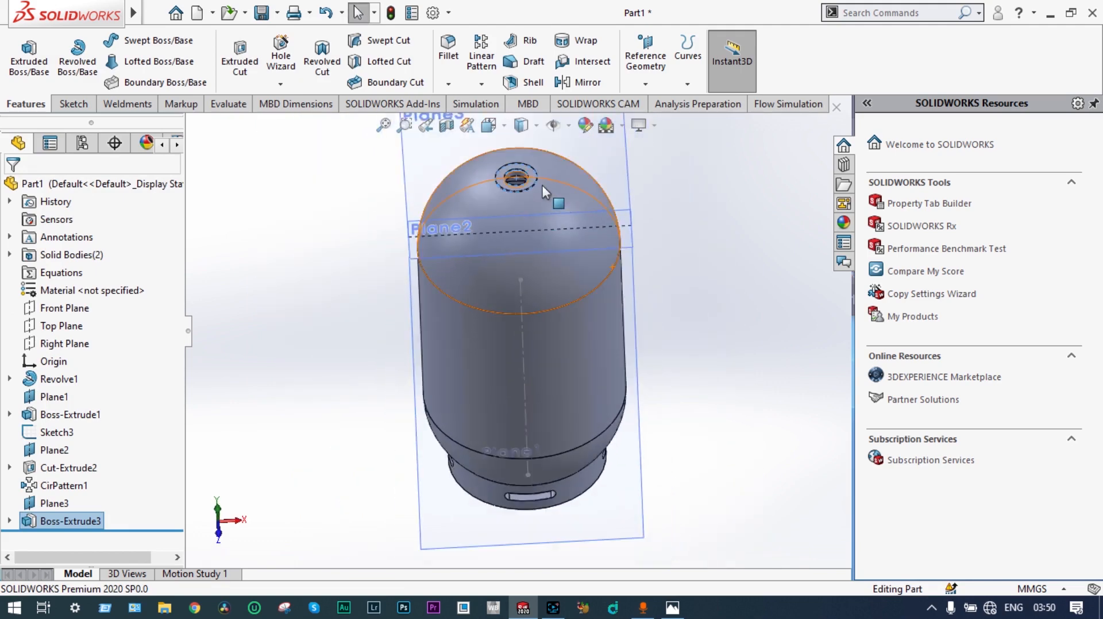
scroll(533, 230, "down", 5)
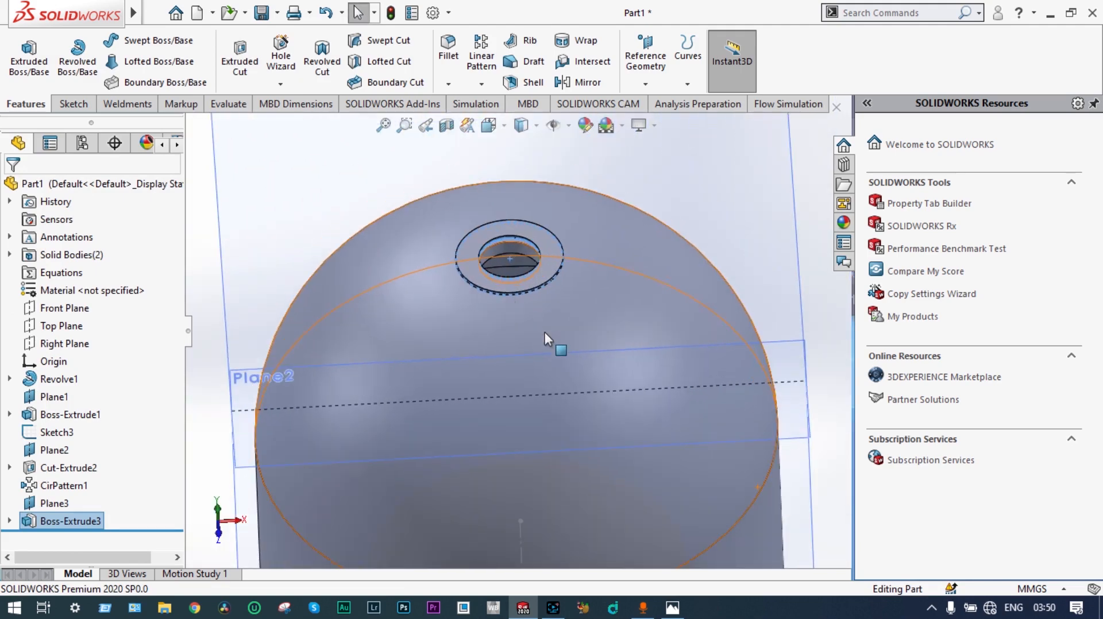
middle_click_drag(544, 332, 506, 275)
scroll(523, 278, "down", 2)
scroll(506, 276, "up", 1)
scroll(507, 276, "up", 2)
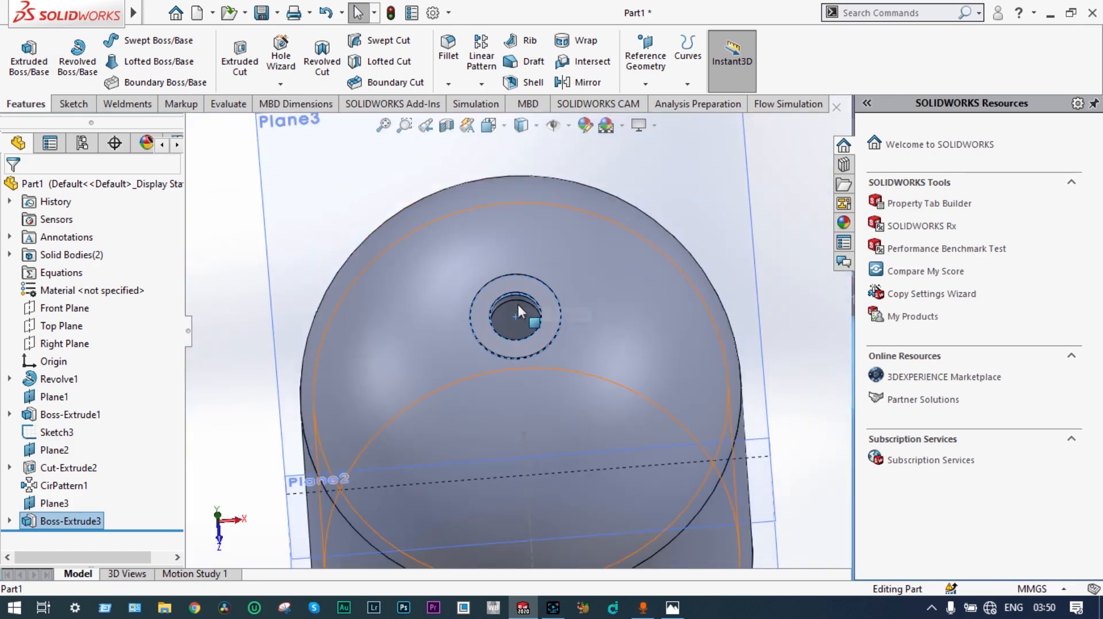
scroll(514, 304, "down", 5)
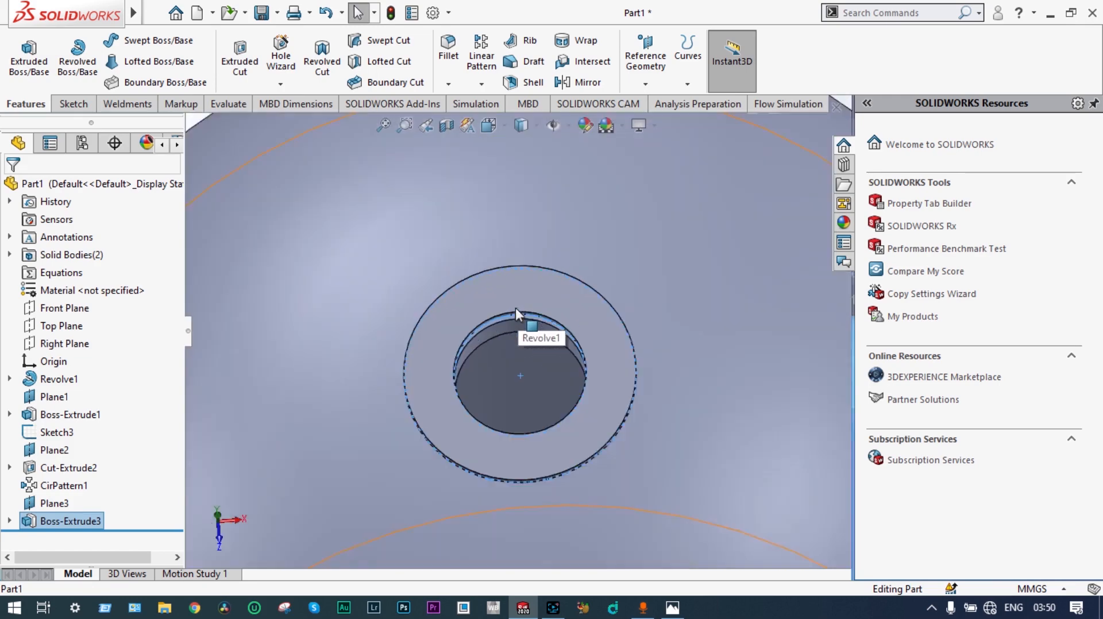
scroll(515, 326, "up", 3)
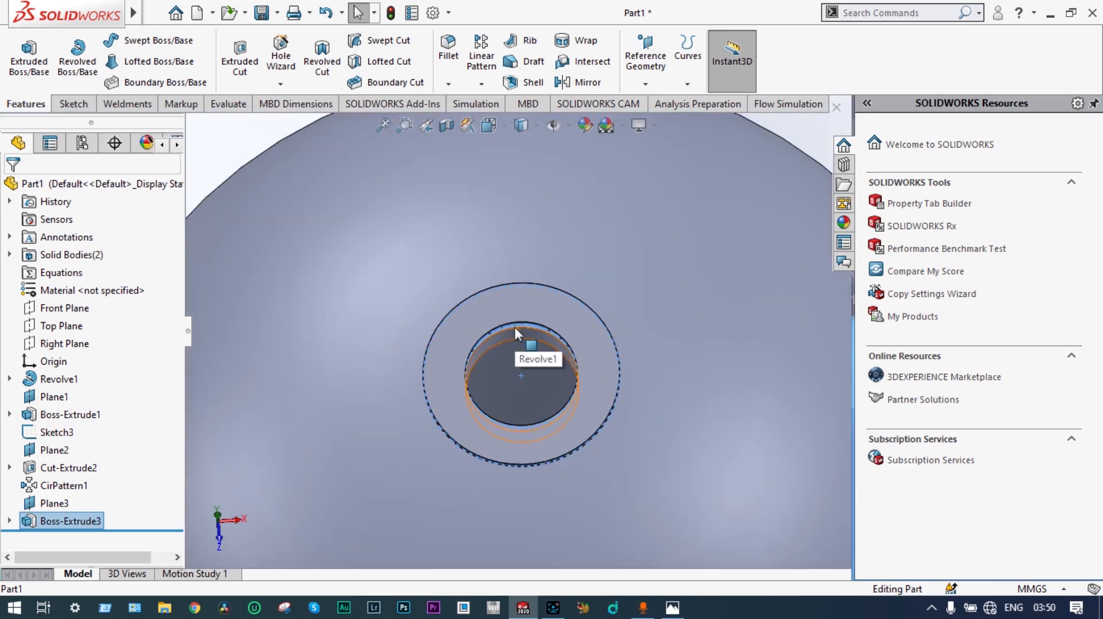
Step: Sketch a circle centered on the origin on the flat ring's top face, matching the 40 mm inner edge, and exit the sketch
left_click(575, 371)
left_click(670, 256)
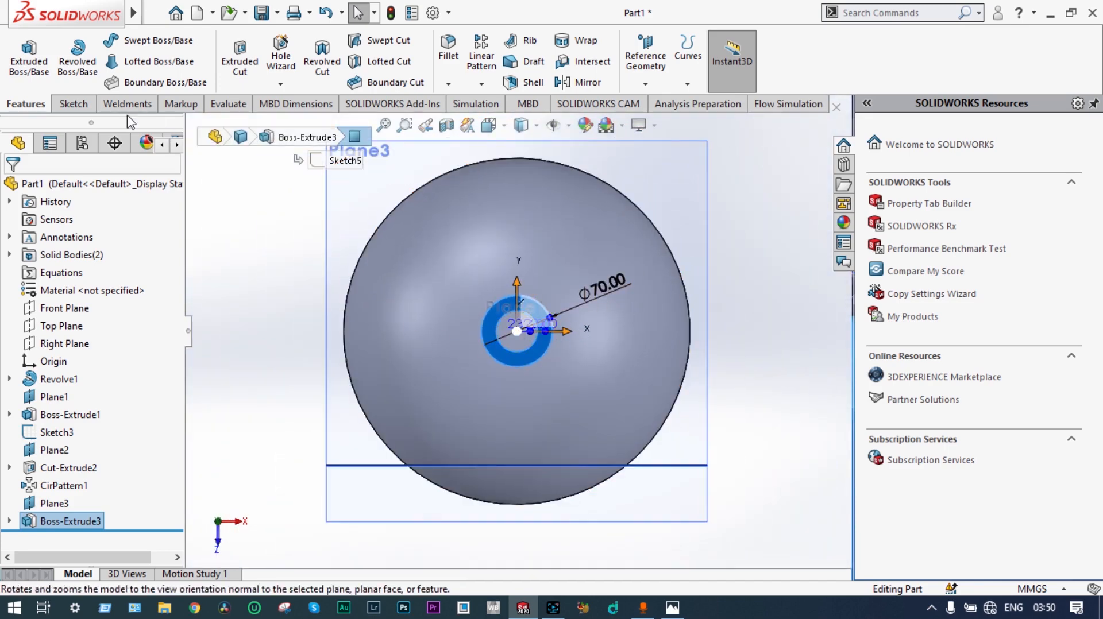
left_click(74, 104)
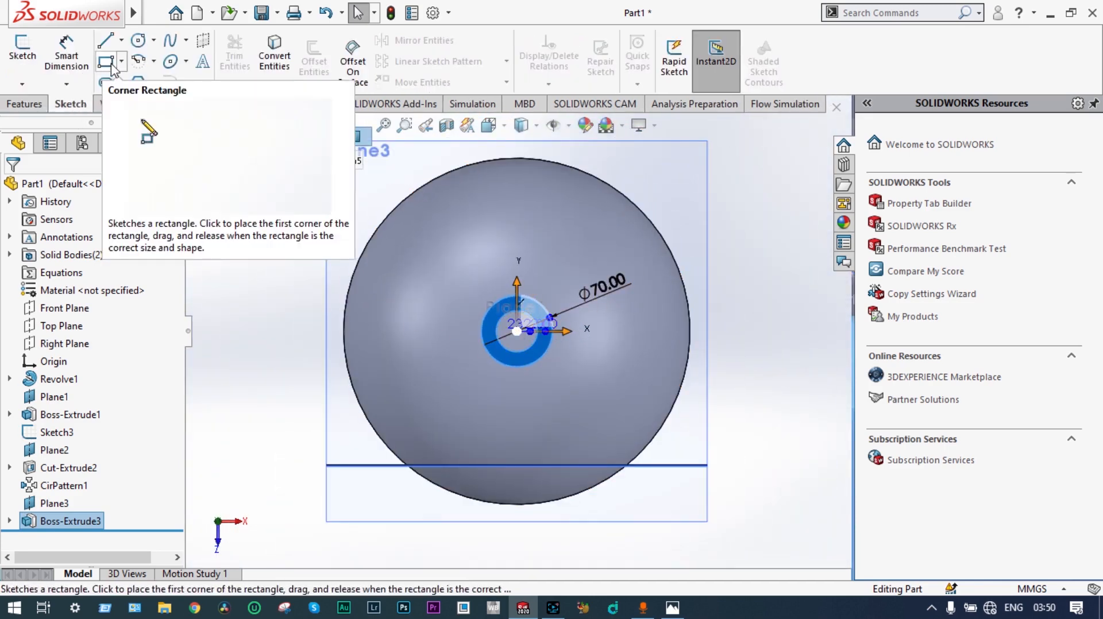
left_click(138, 44)
scroll(519, 324, "down", 5)
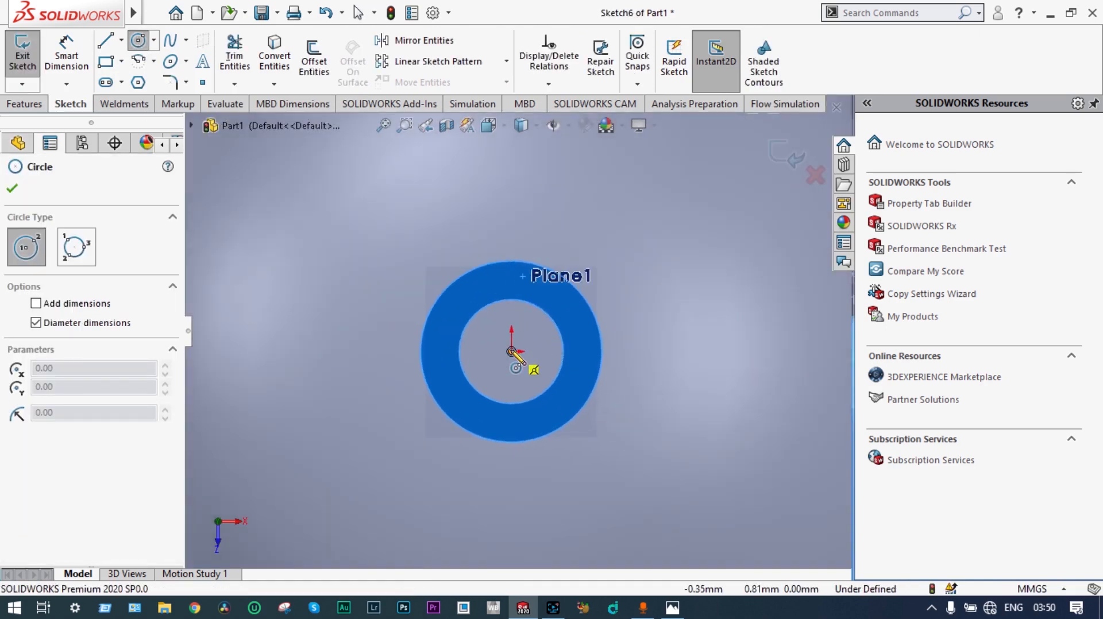
left_click(511, 350)
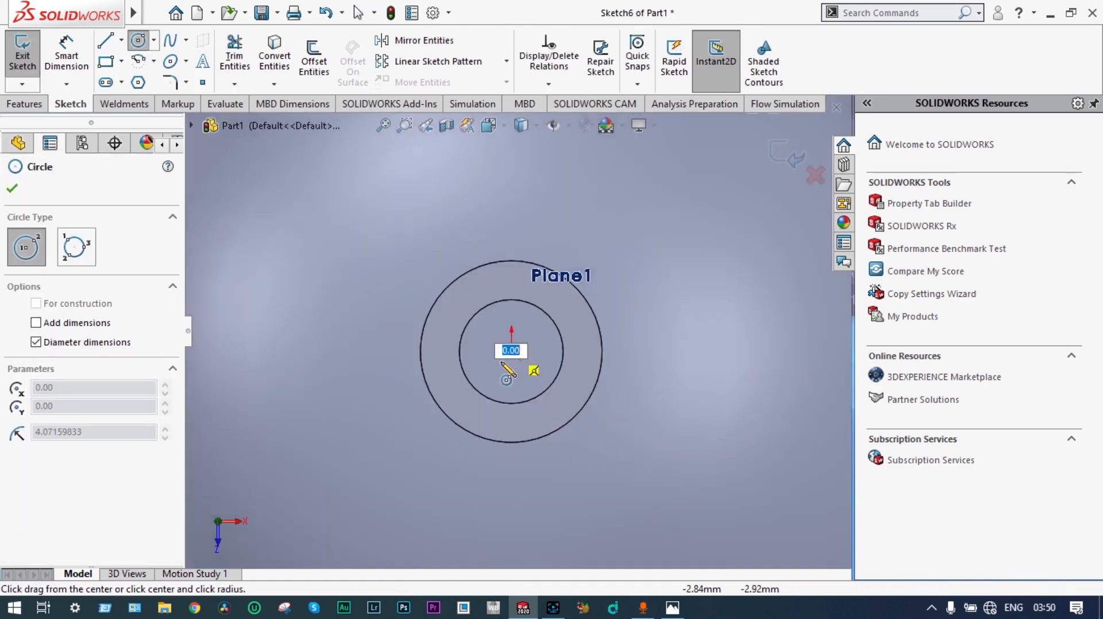
left_click(471, 381)
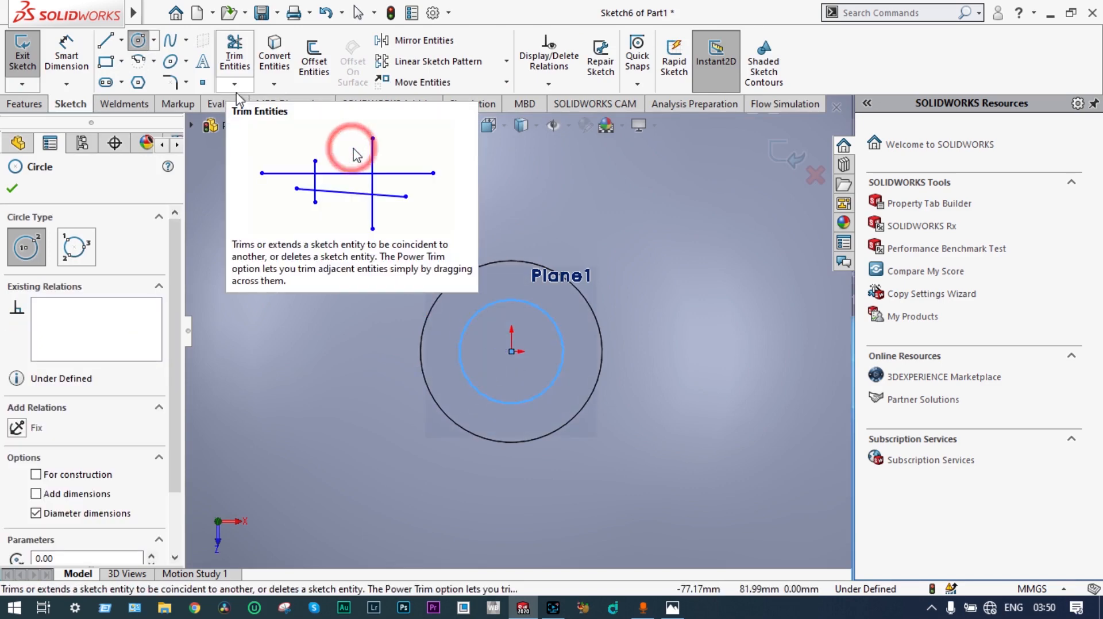
left_click(791, 156)
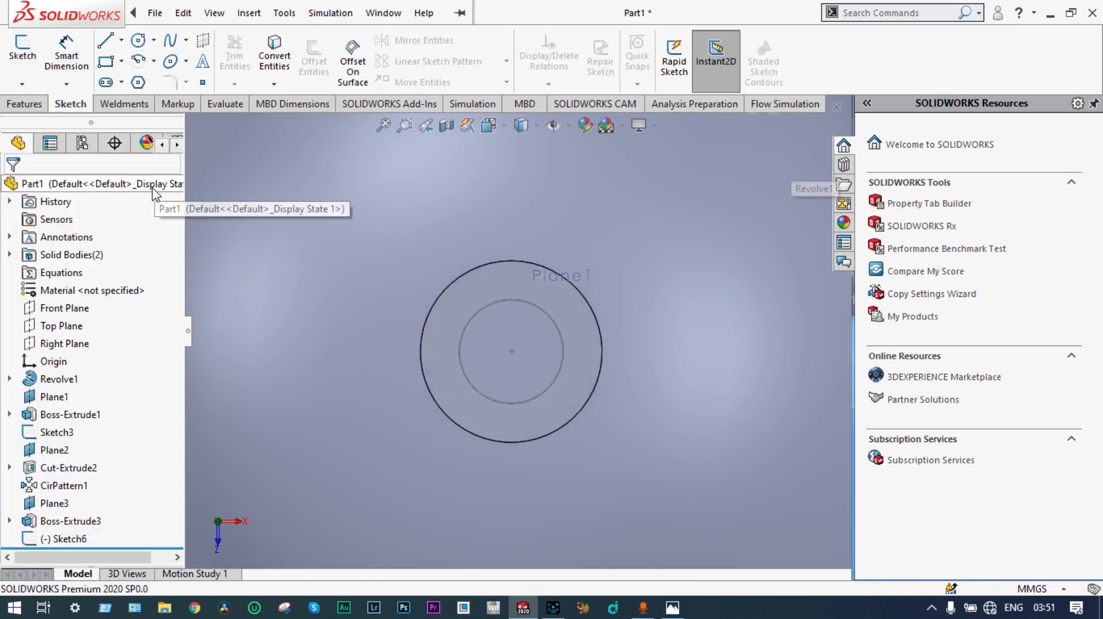
Step: Extrude the 40 mm circle 32 mm Mid Plane with Merge result on, joining the vessel and the flat ring
left_click(85, 540)
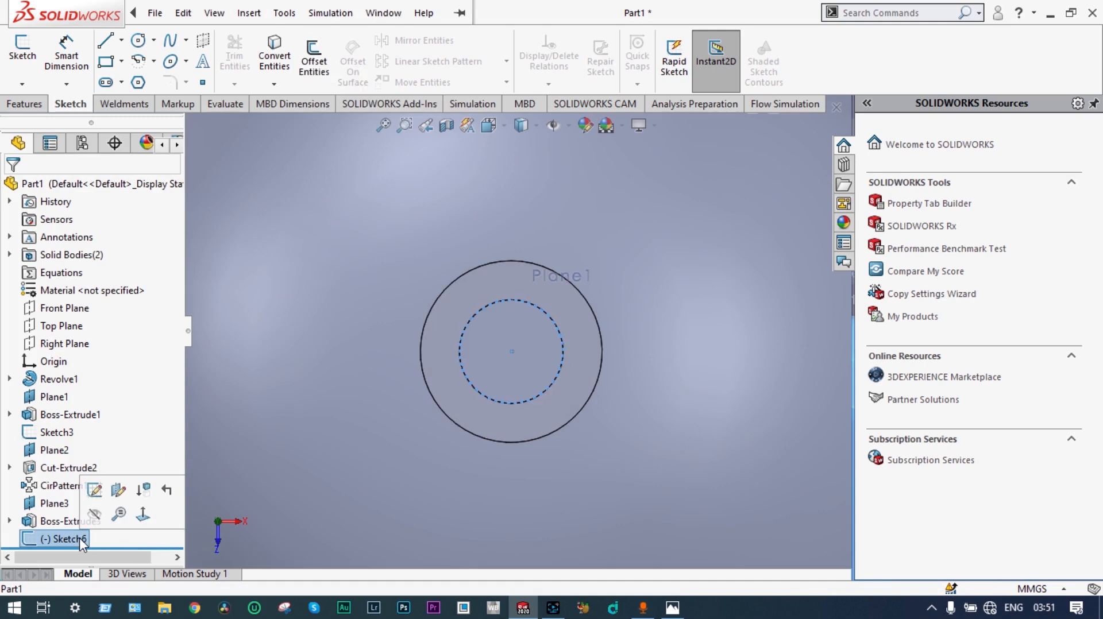
left_click(23, 104)
left_click(29, 54)
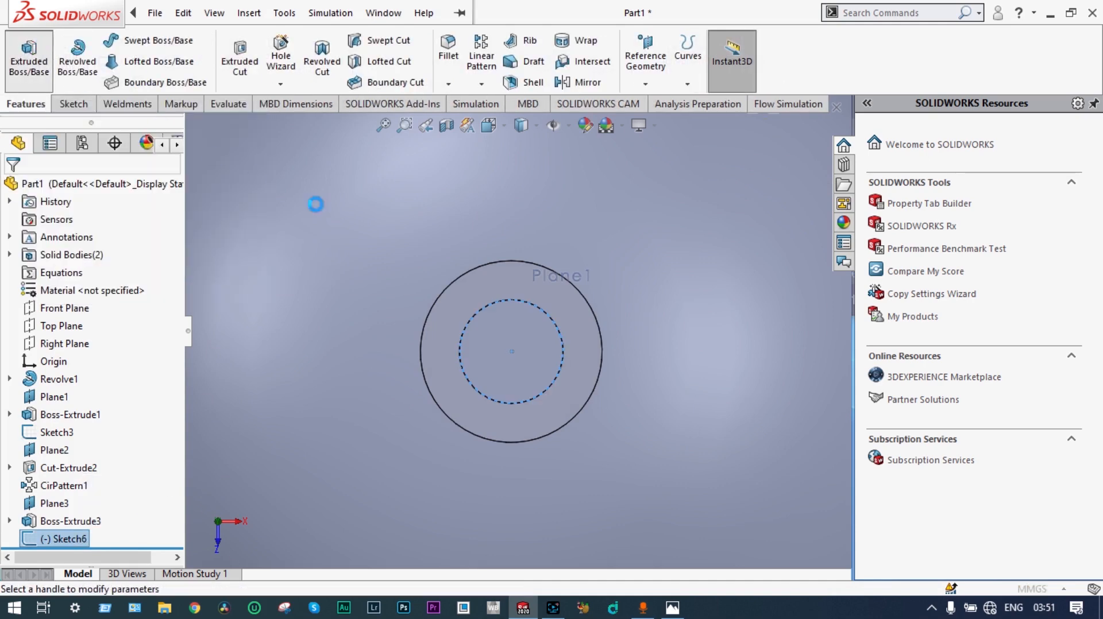
scroll(660, 312, "up", 4)
middle_click_drag(660, 312, 611, 303)
scroll(591, 314, "up", 4)
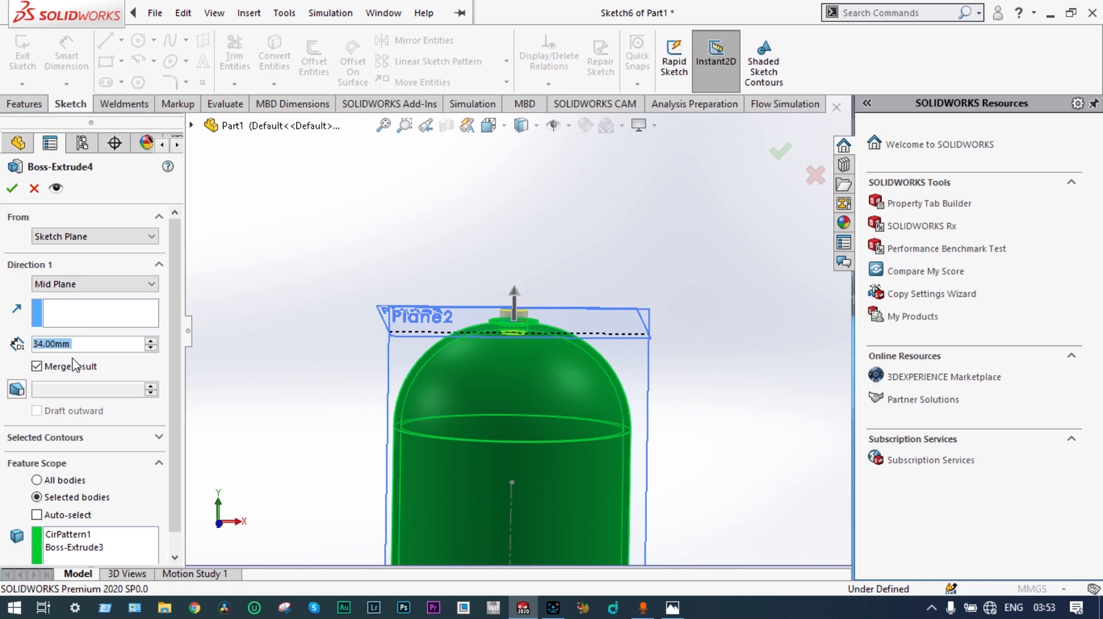
type("32")
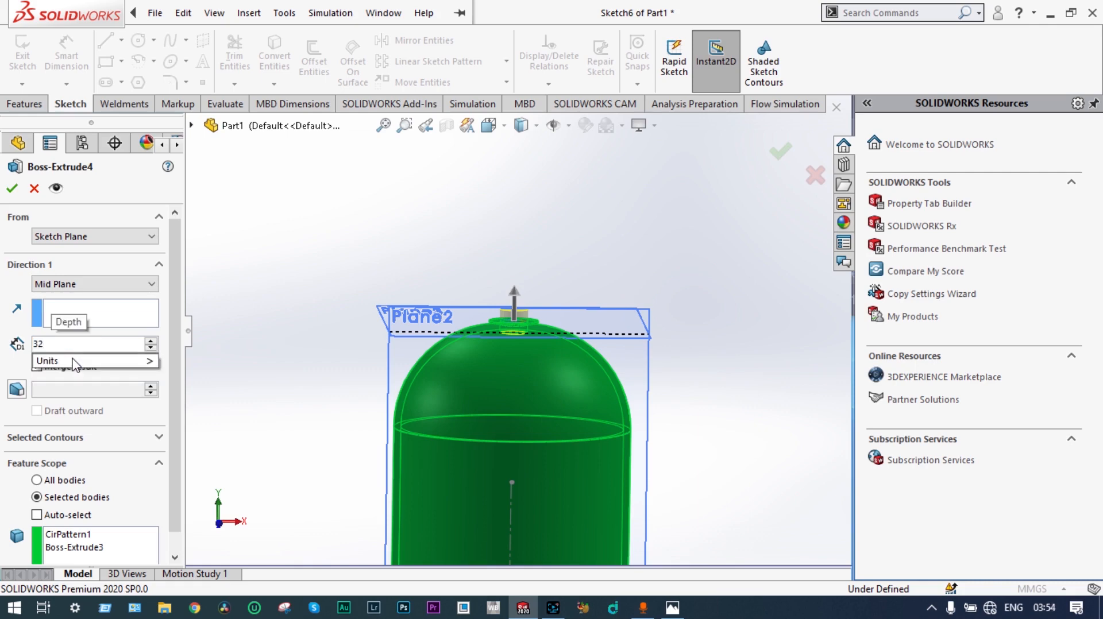
key("Return")
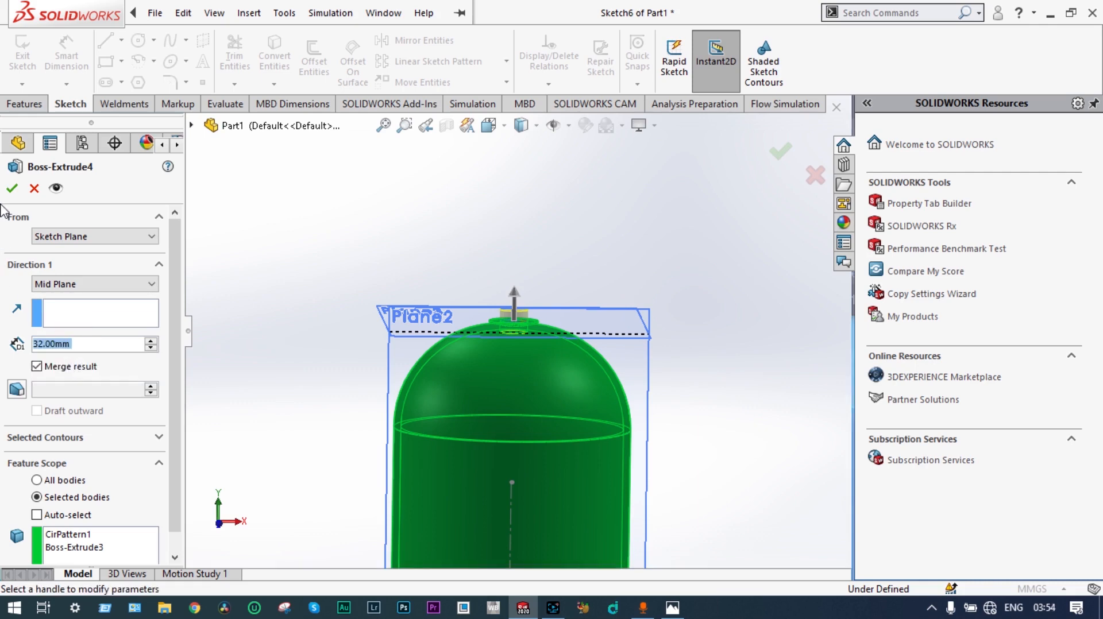
left_click(12, 189)
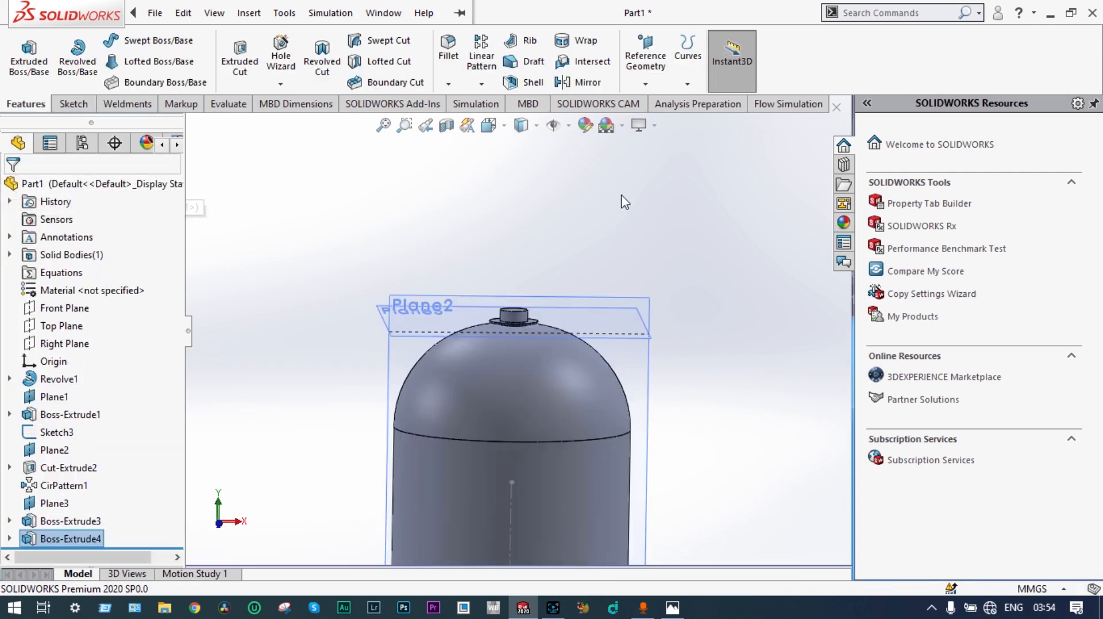
Step: Inspect the joint between the cylindrical neck, flat ring and dome wall in a section view on the Front Plane
scroll(517, 377, "down", 5)
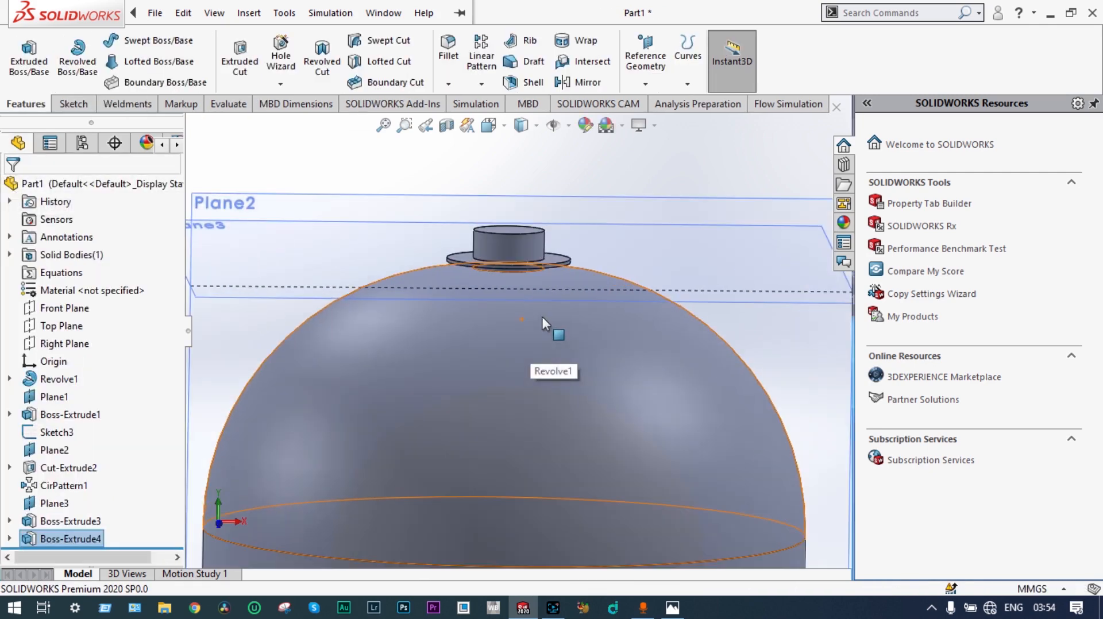
left_click(447, 126)
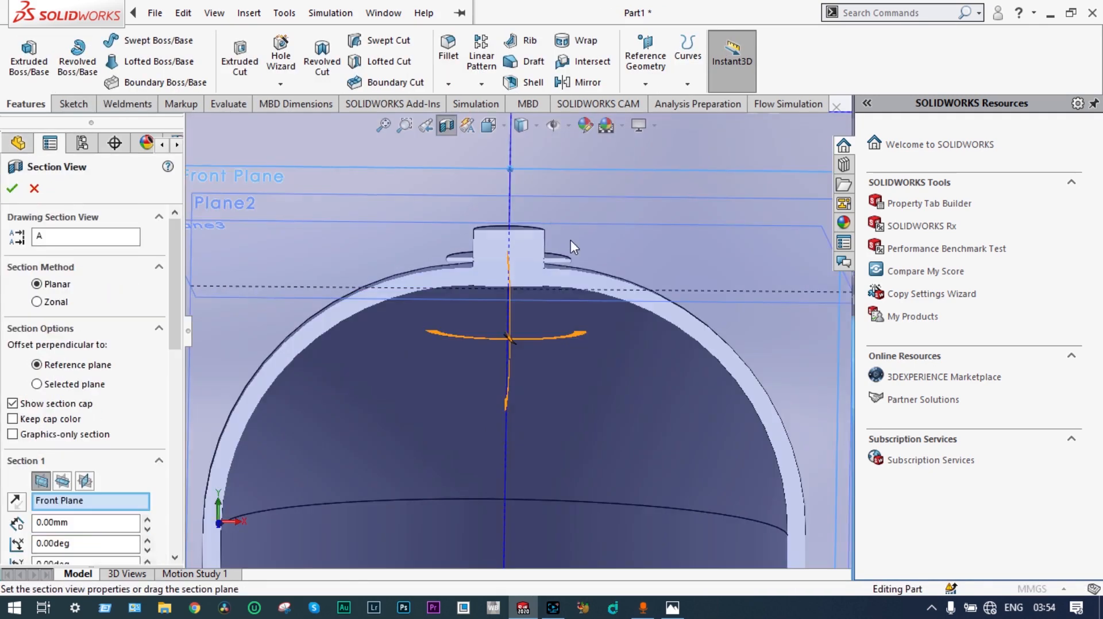
scroll(502, 283, "down", 6)
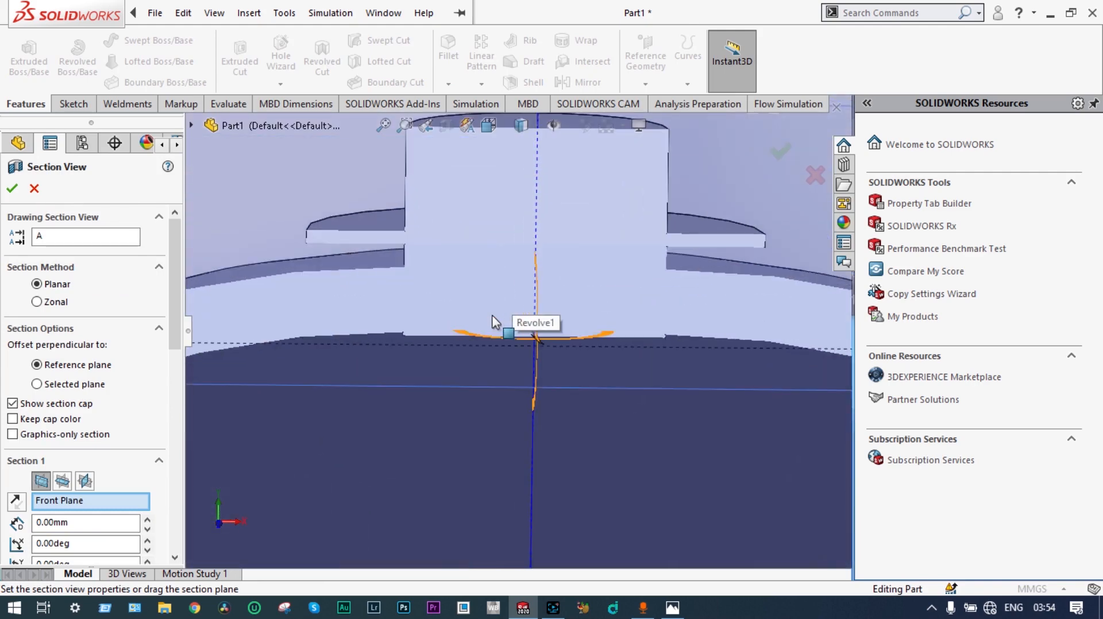
scroll(511, 339, "up", 3)
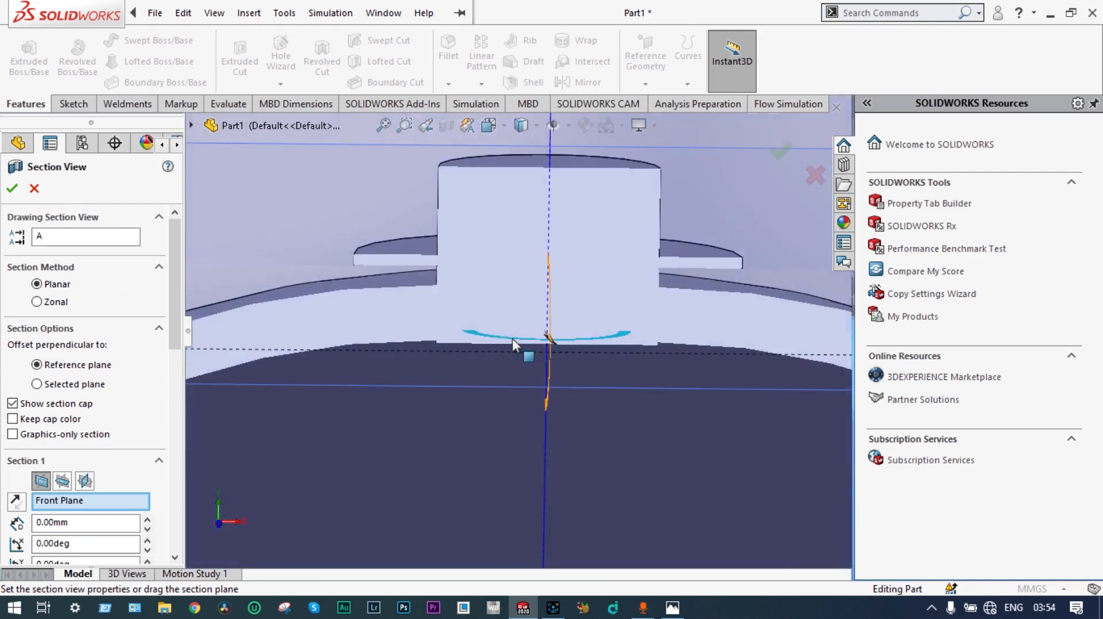
scroll(512, 339, "up", 5)
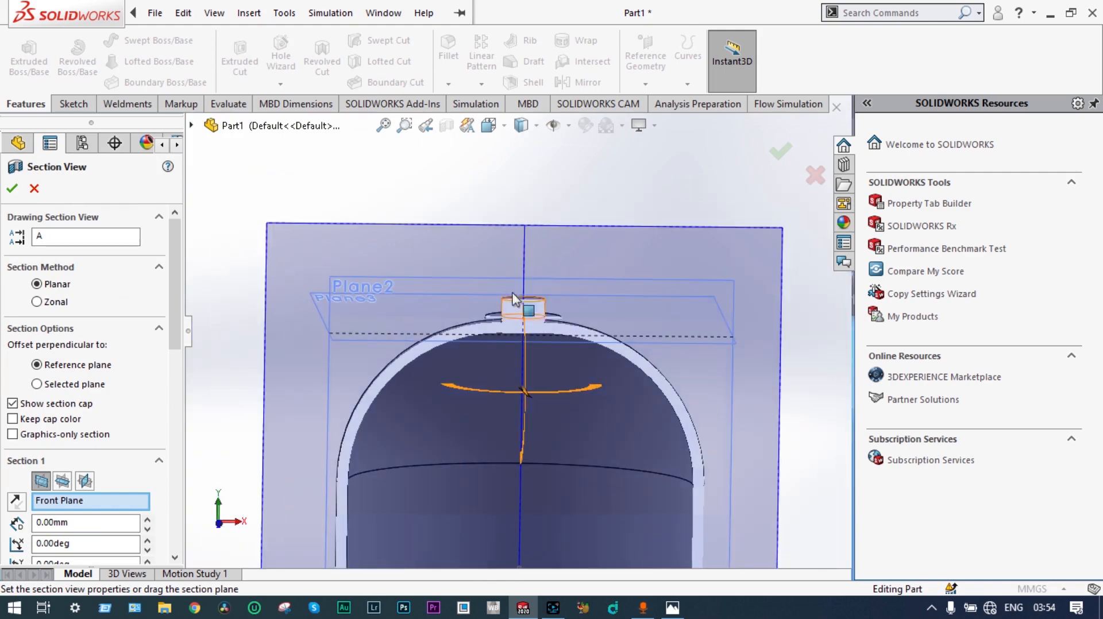
left_click(12, 189)
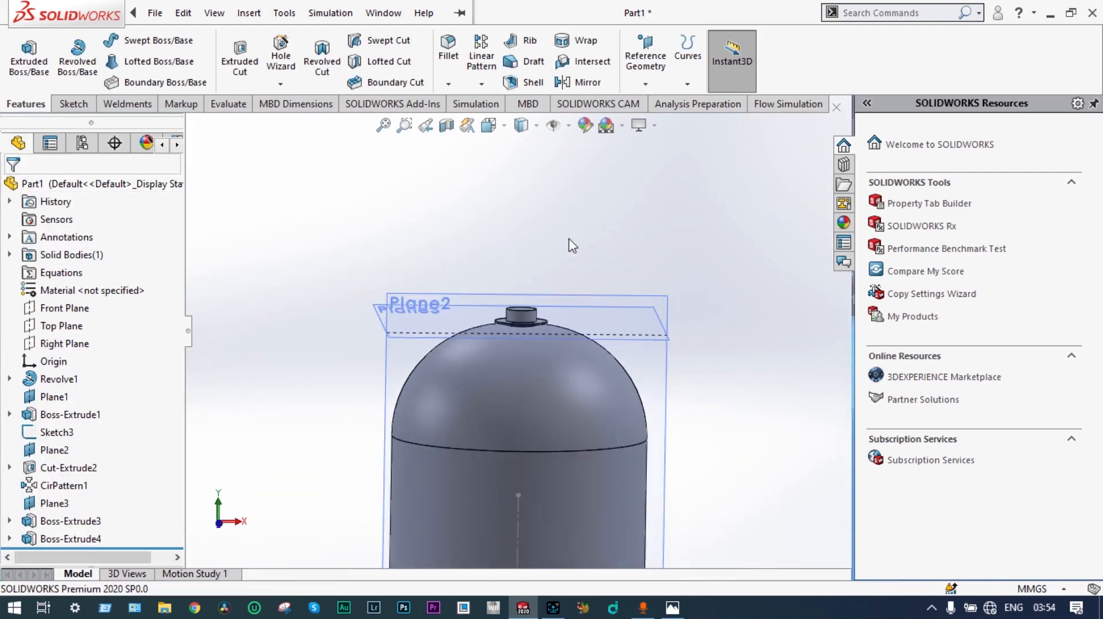
Step: Sketch a six-sided polygon centered on the origin on the neck's top face, with an inscribed circle about 56 mm in diameter
middle_click_drag(569, 242, 548, 318)
scroll(534, 318, "down", 5)
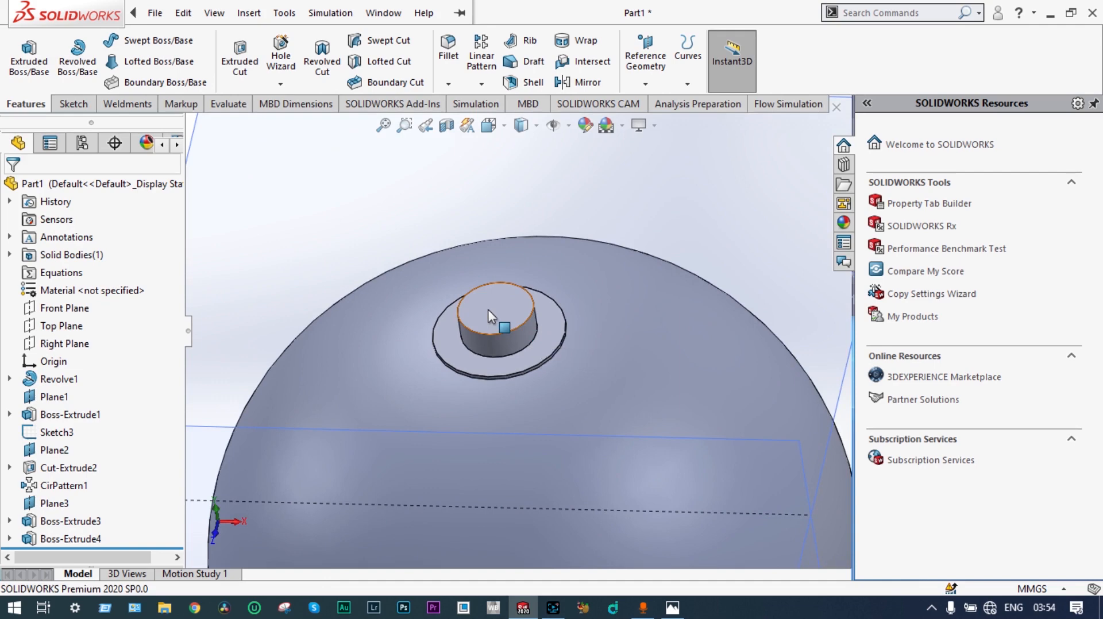
left_click(495, 310)
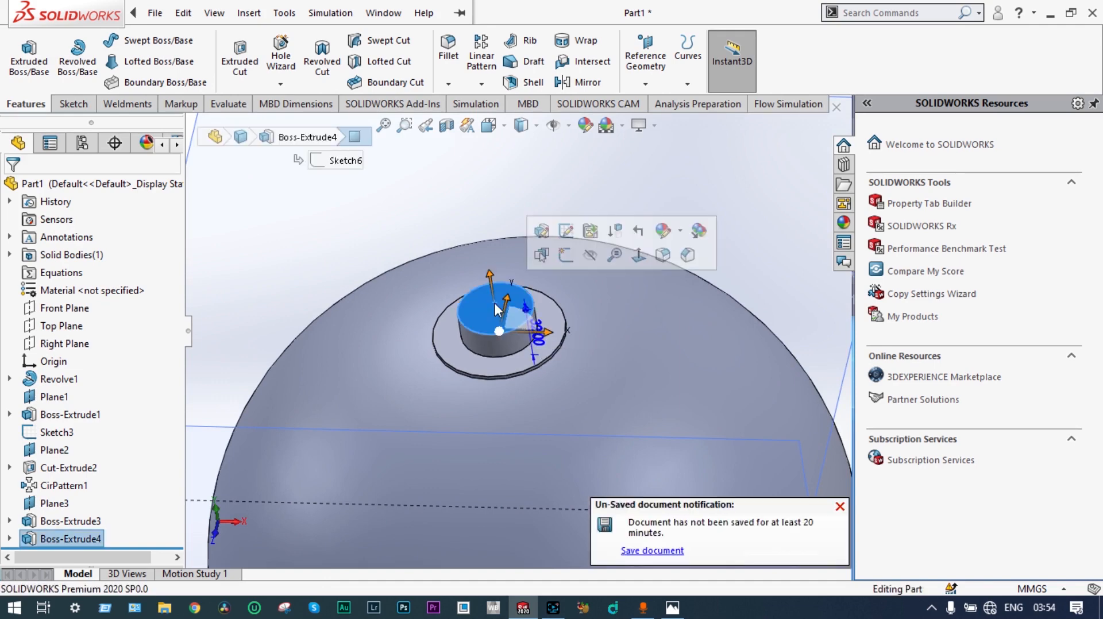
left_click(74, 104)
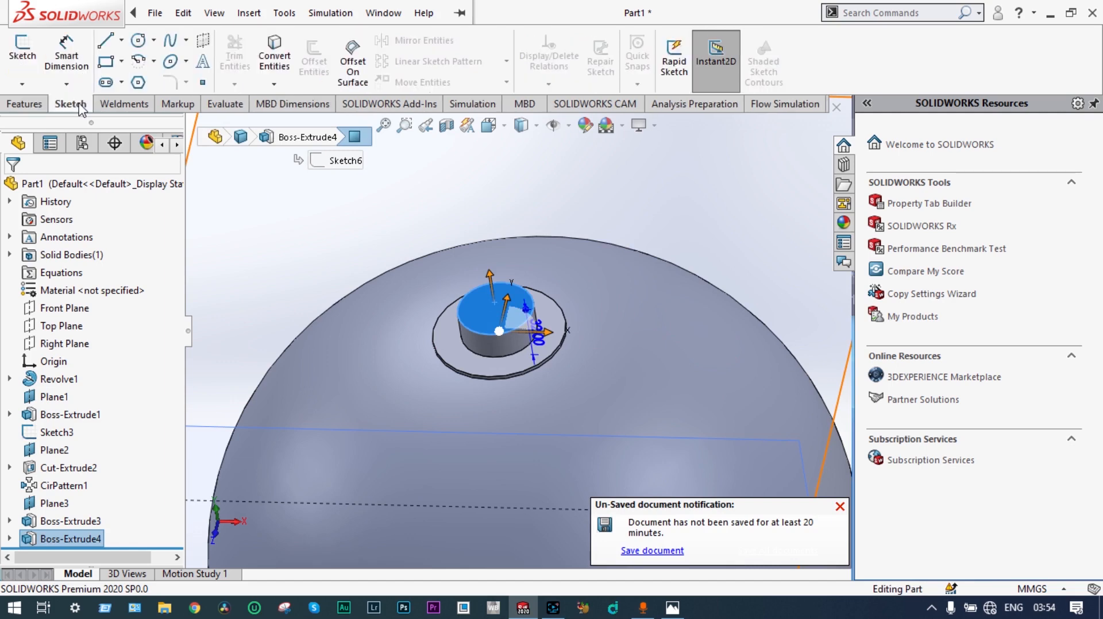
left_click(138, 82)
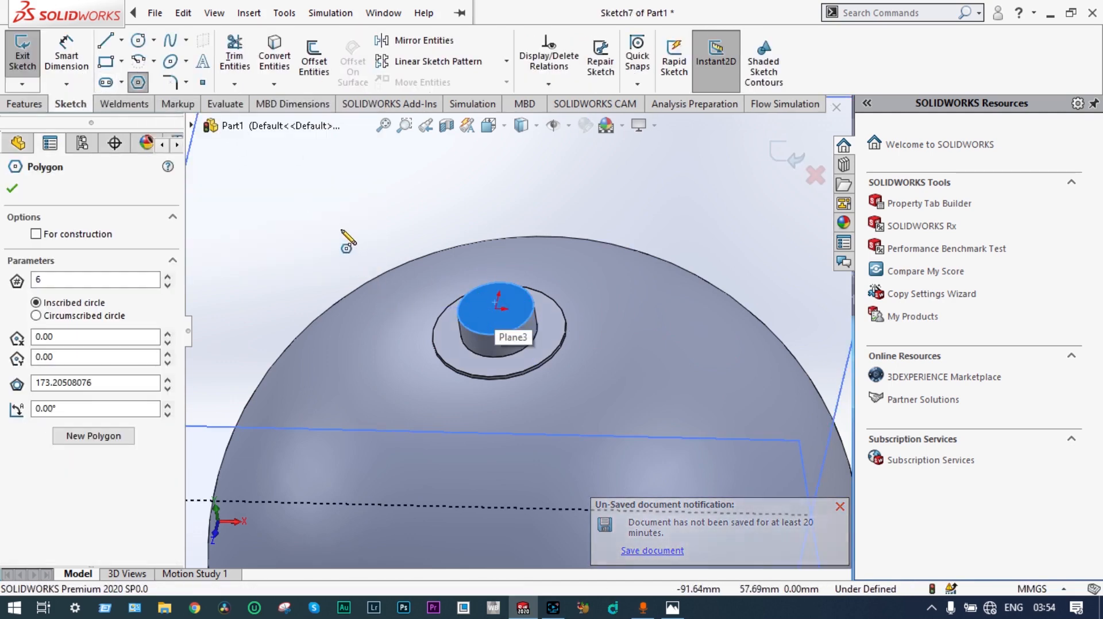
middle_click_drag(342, 232, 354, 254)
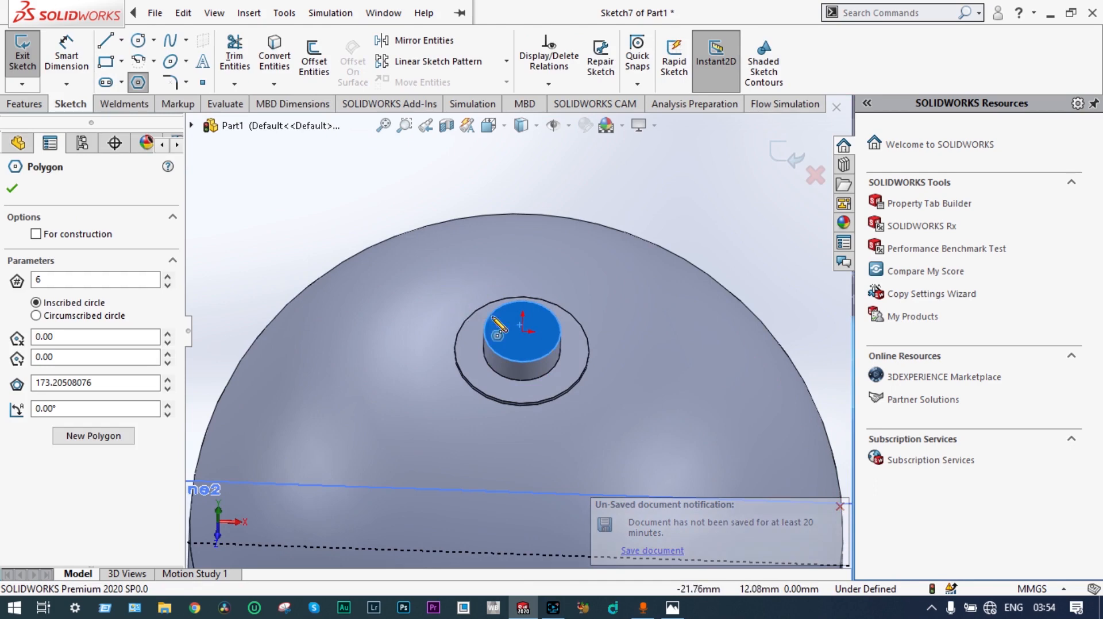
left_click(522, 331)
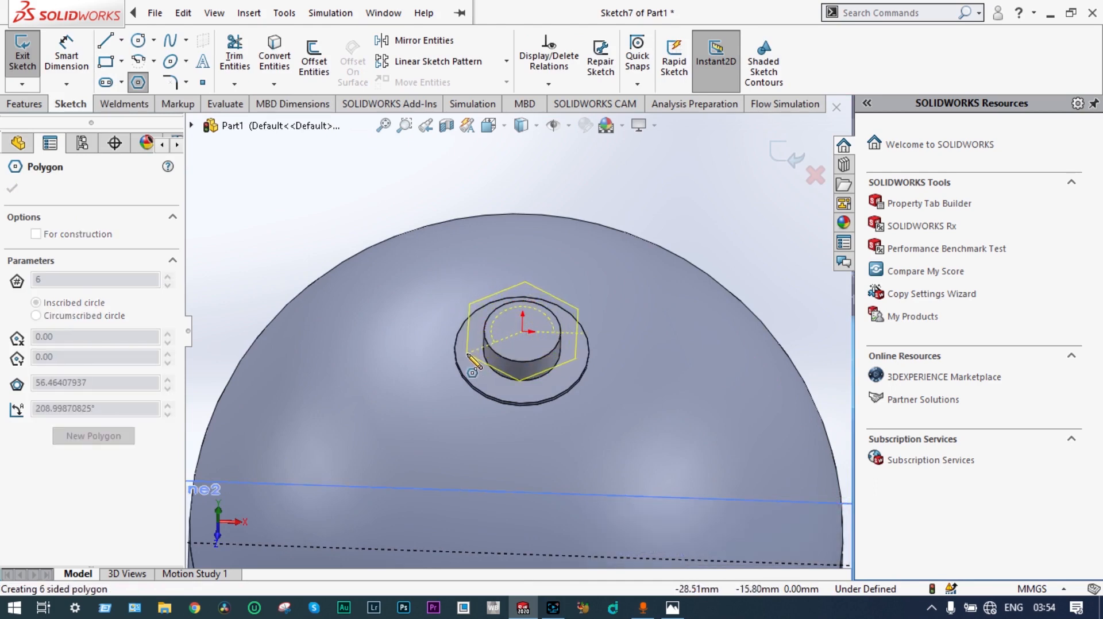
left_click(468, 354)
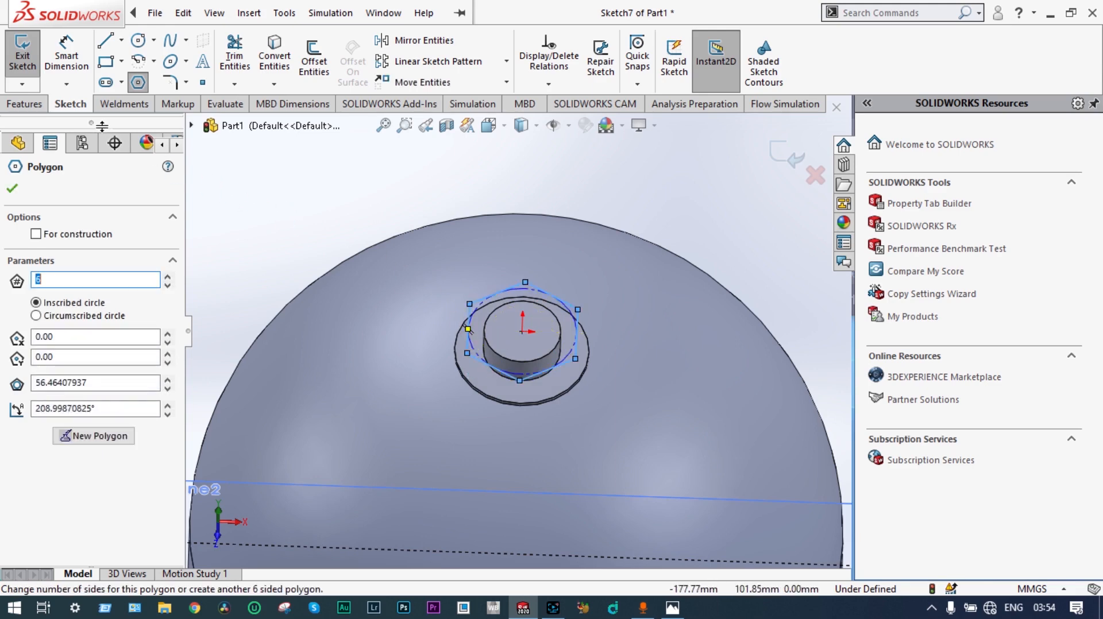
Step: Dimension one side of the hexagon to 32 mm and exit the sketch
left_click(66, 57)
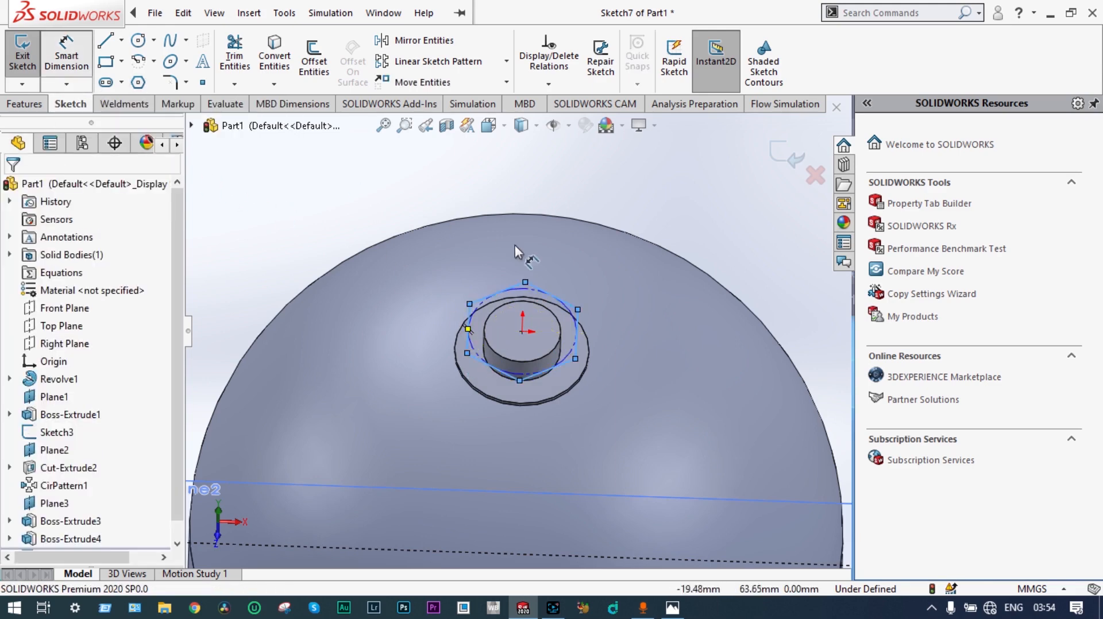
left_click(551, 296)
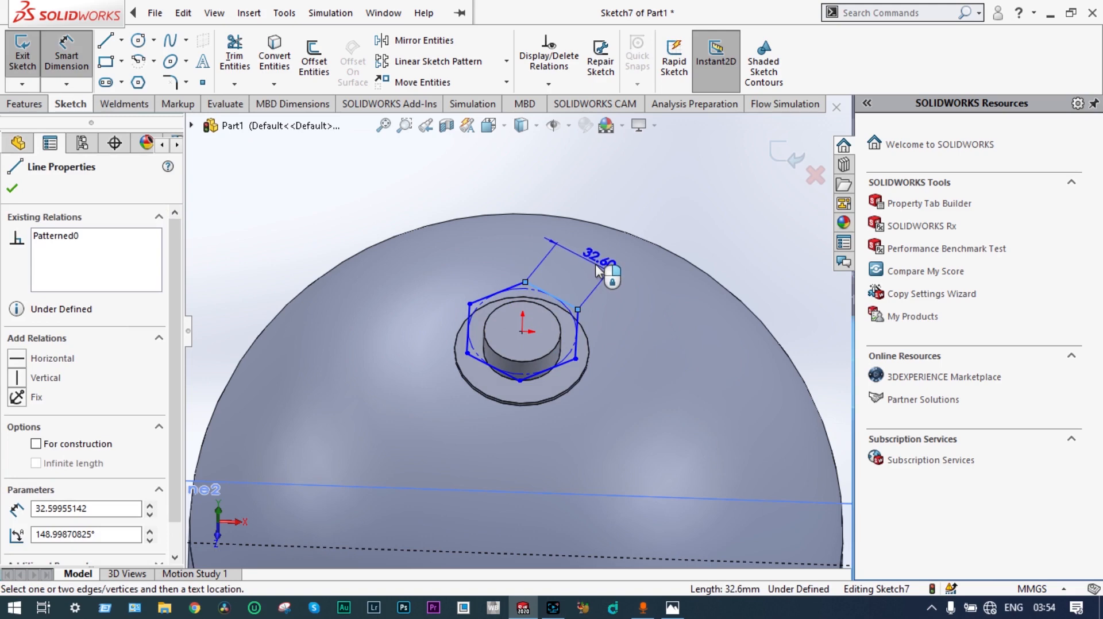
left_click(598, 268)
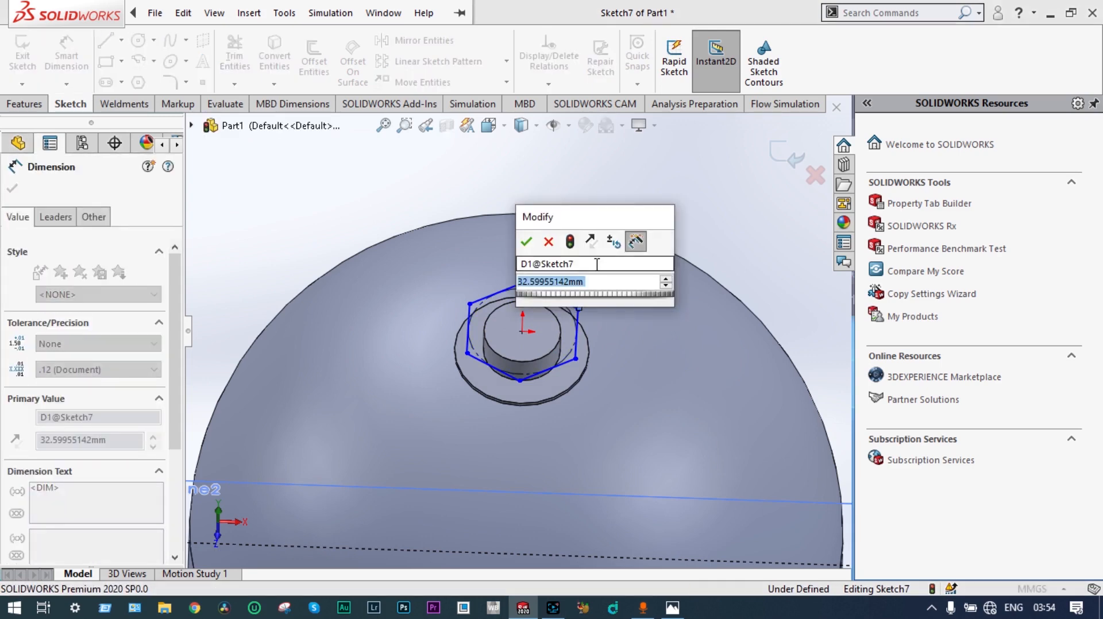
type("32")
key("Return")
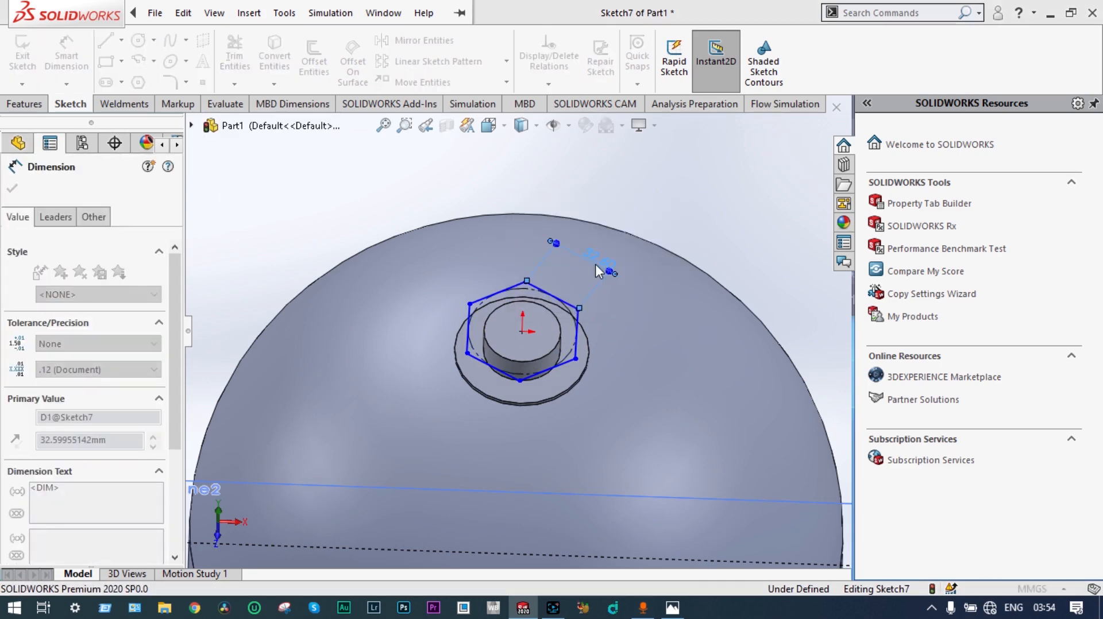
left_click(783, 150)
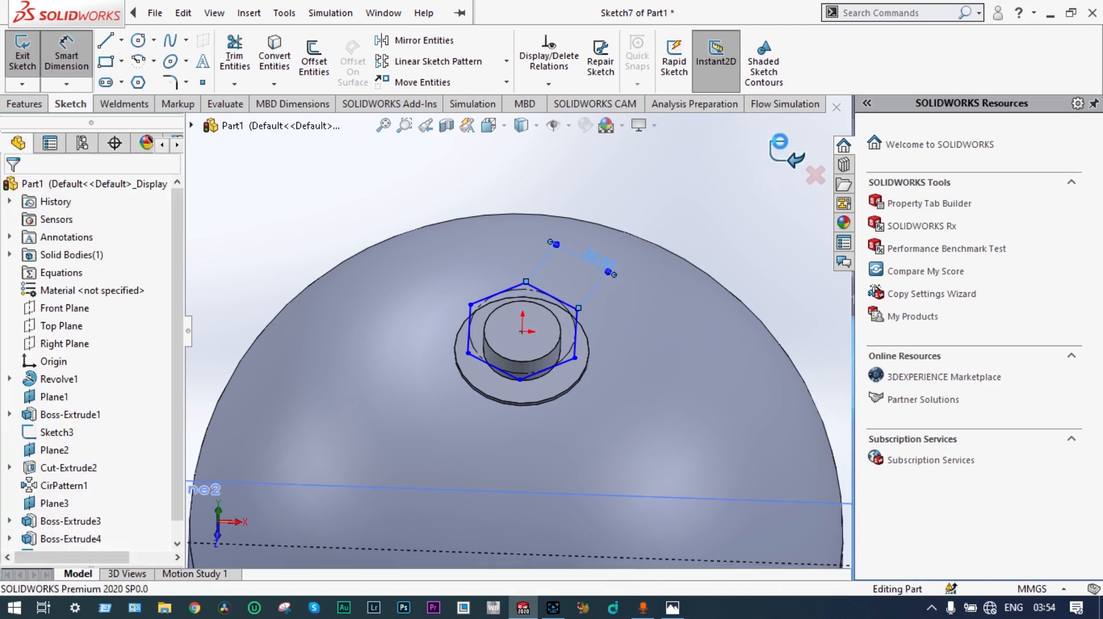
left_click(786, 151)
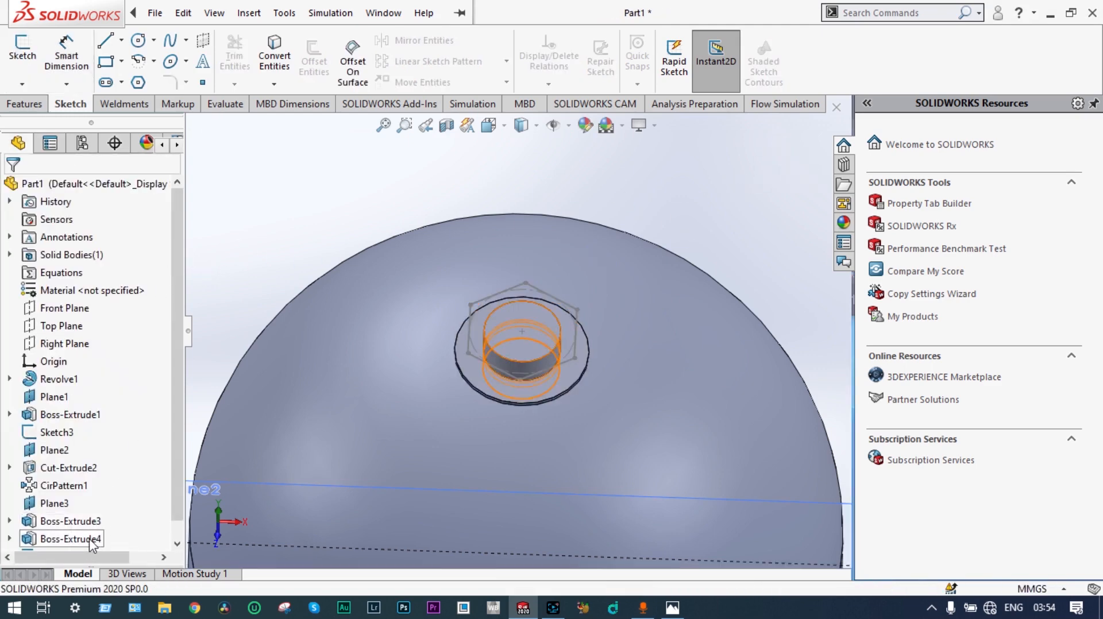
Step: Extrude the hexagon sketch 24 mm Blind upward from the neck's top with Merge result on
scroll(177, 532, "down", 1)
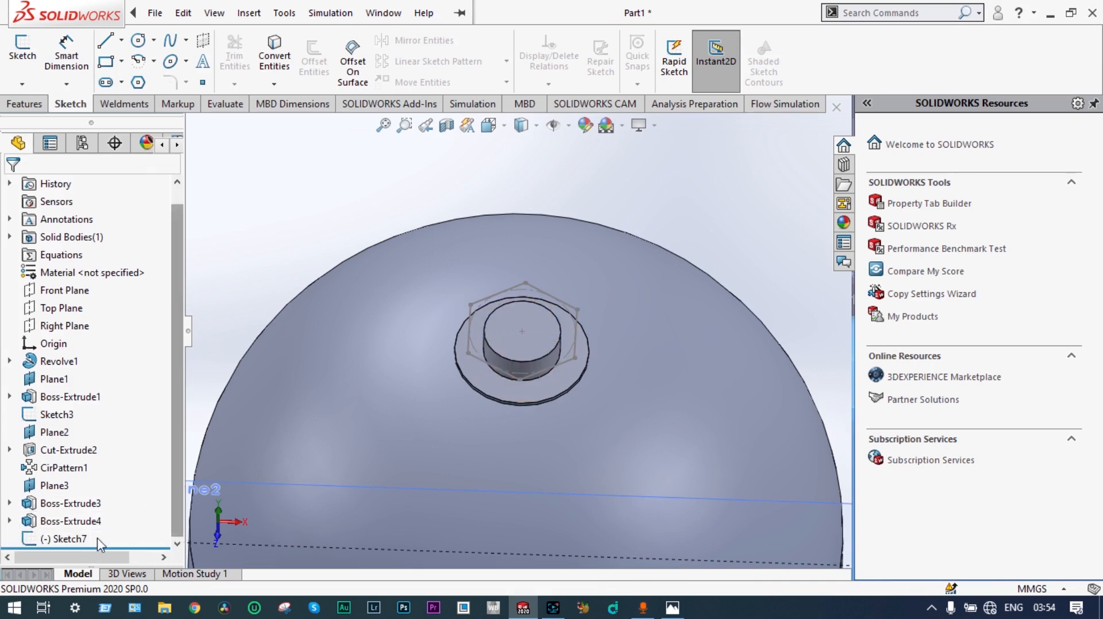
left_click(63, 538)
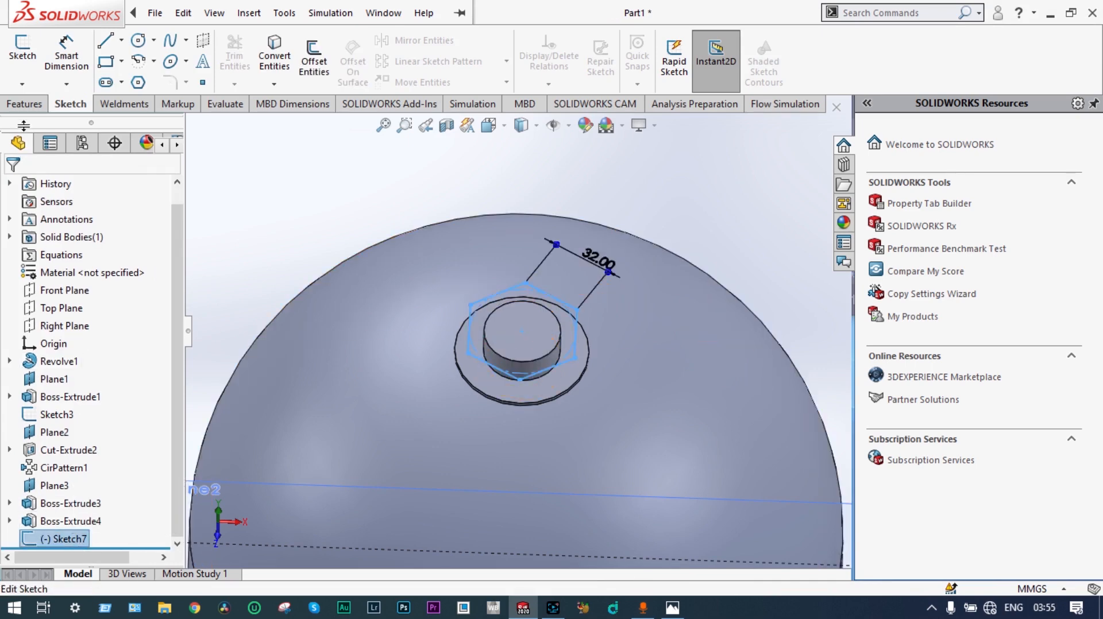
left_click(27, 105)
left_click(32, 63)
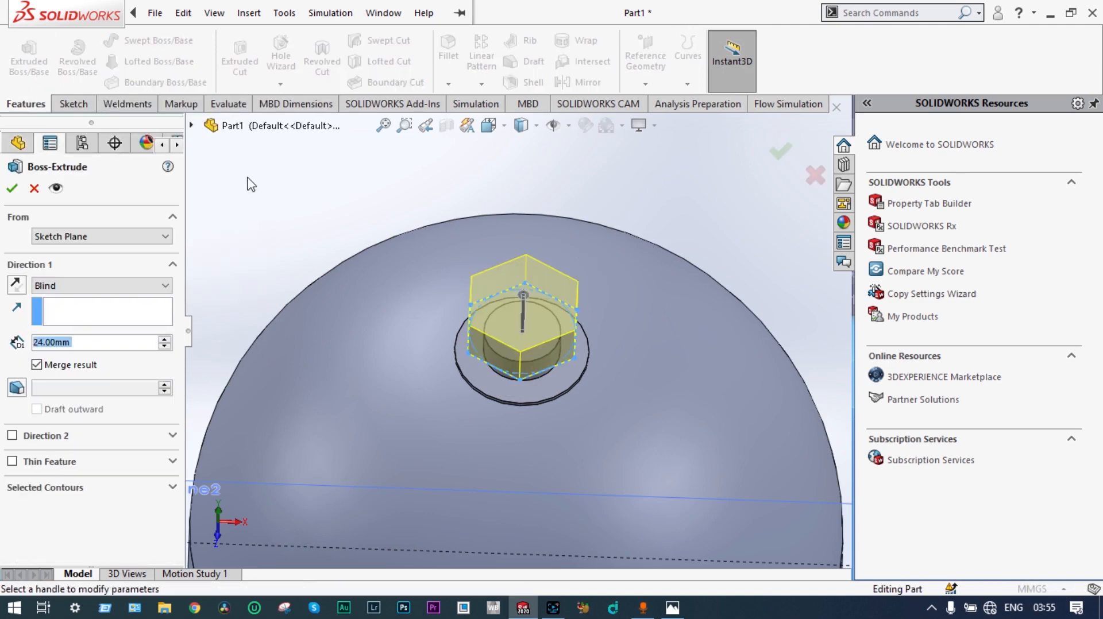
middle_click_drag(332, 205, 310, 229)
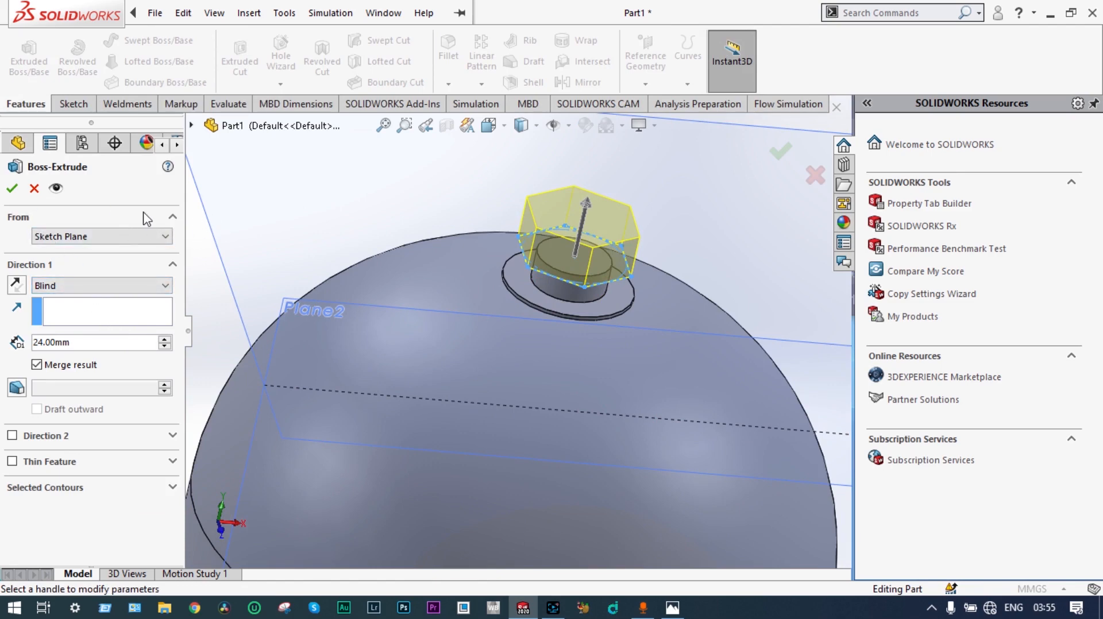
left_click(13, 189)
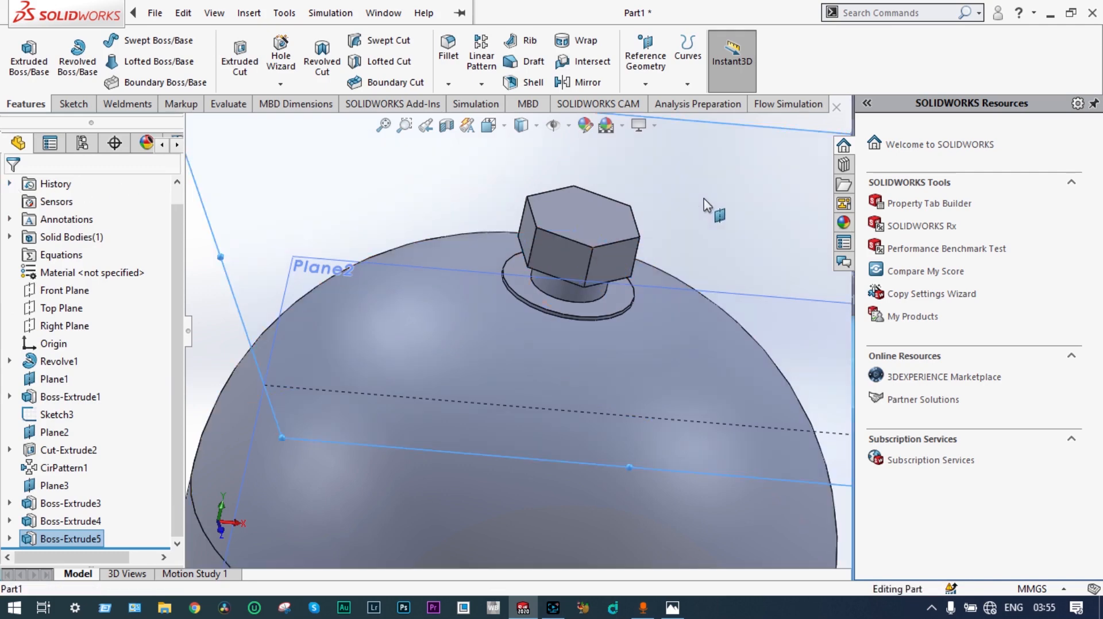
left_click(660, 215)
Step: Sketch a circle about 50 mm in diameter on the hexagonal fitting's top face, centered on the origin
left_click(587, 217)
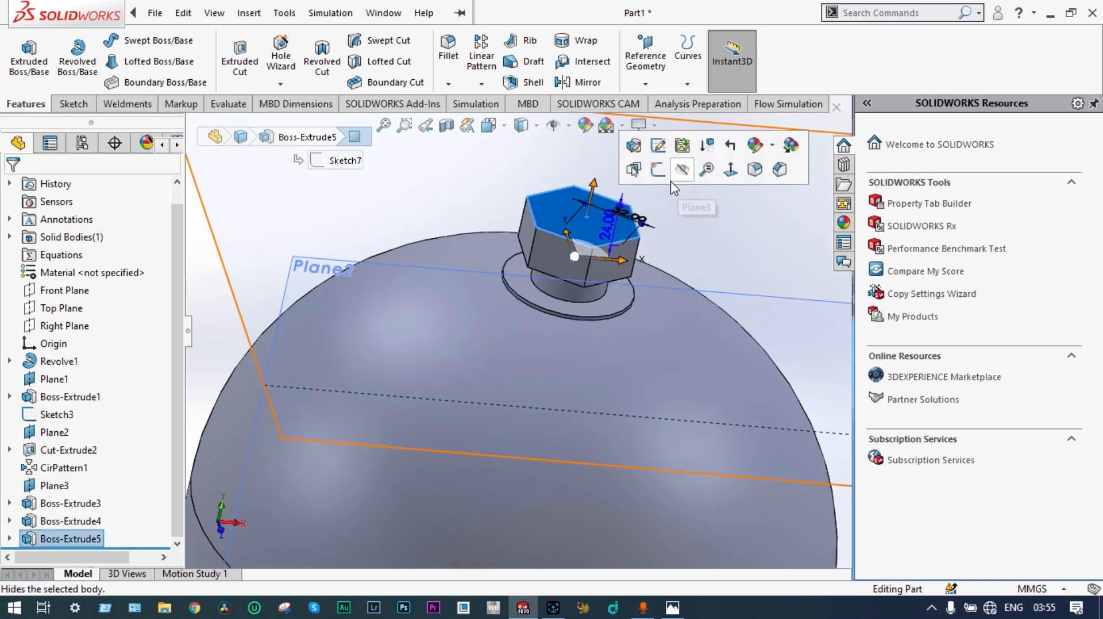
left_click(655, 171)
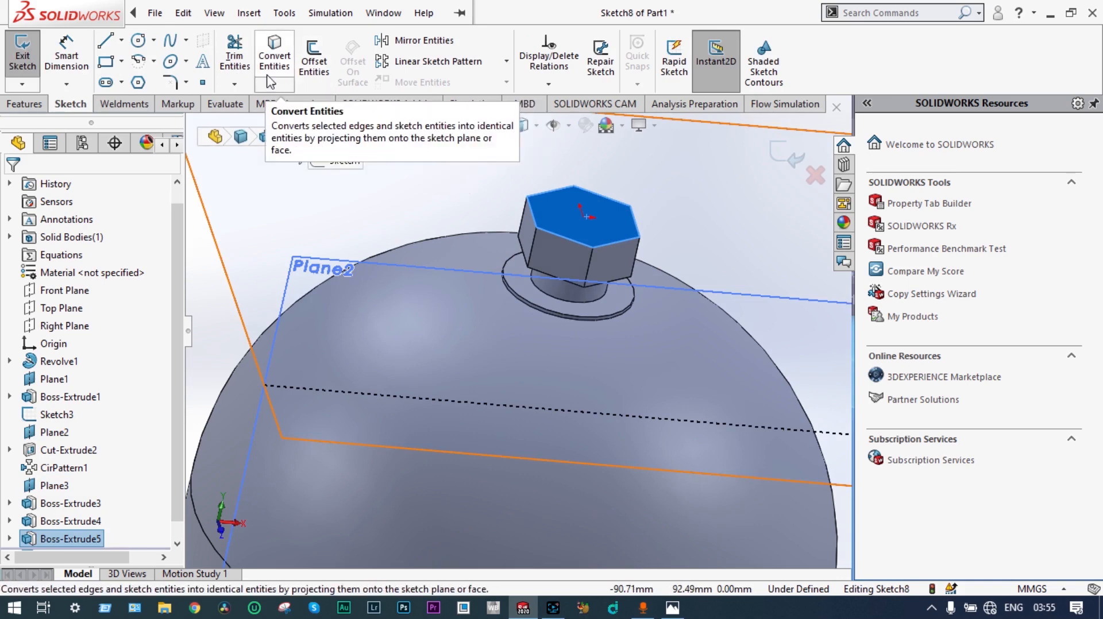
left_click(138, 40)
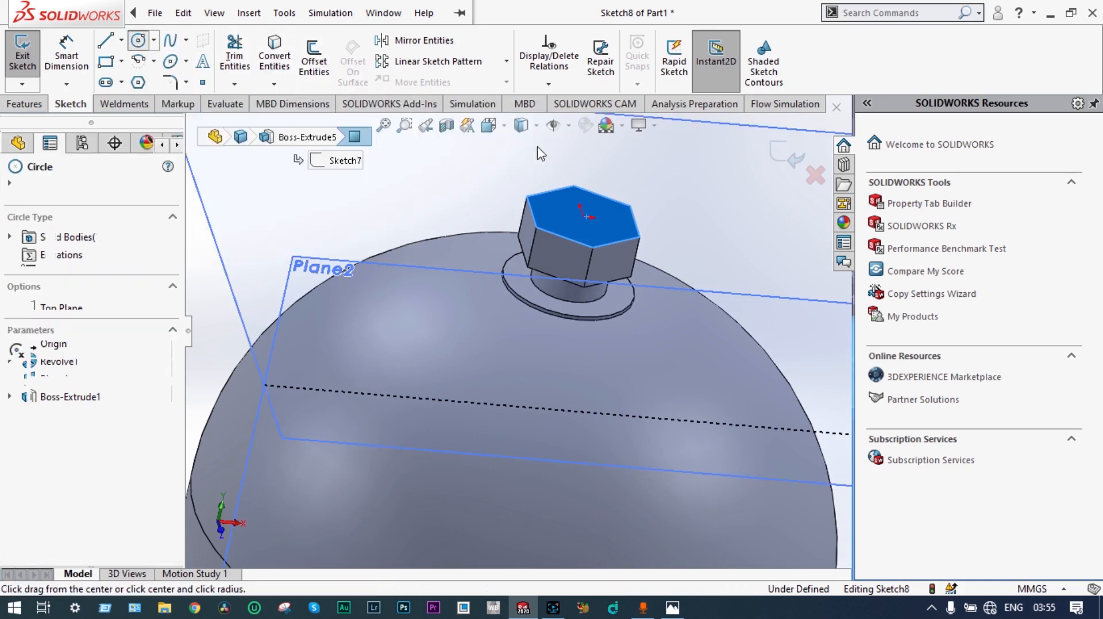
left_click(585, 217)
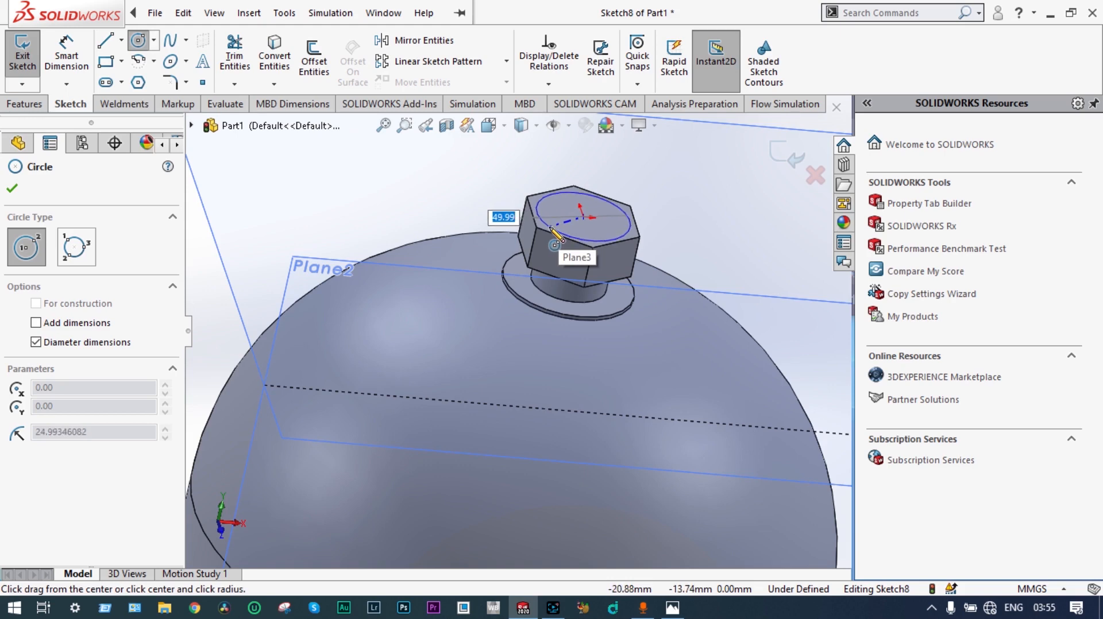
left_click(552, 228)
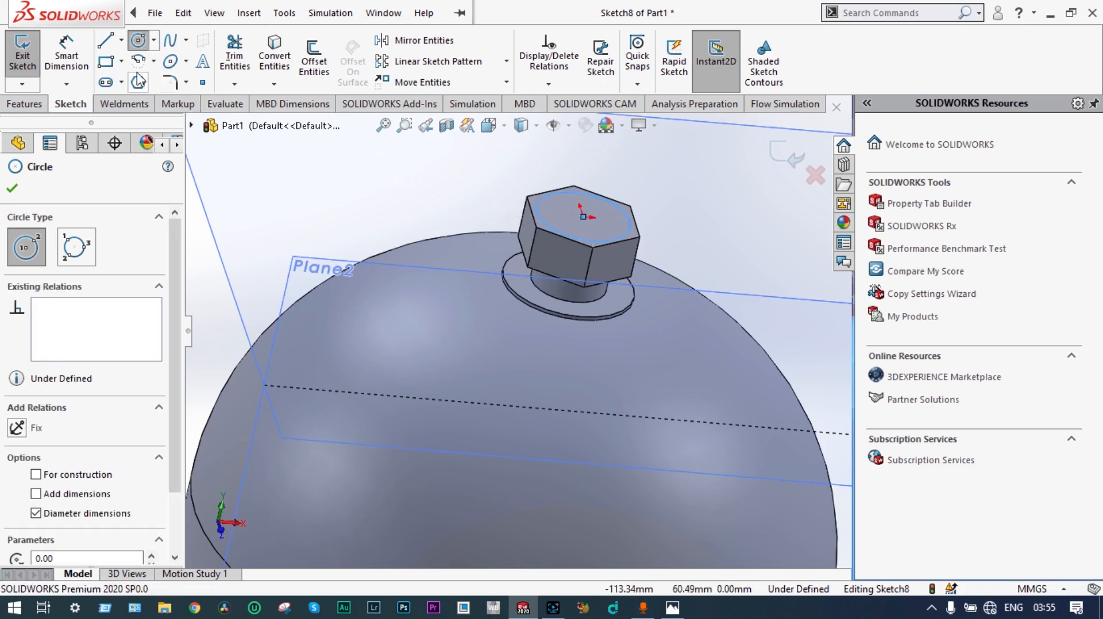
Step: Set the circle's diameter on the hexagon's top face to 50 mm and exit the sketch
left_click(66, 56)
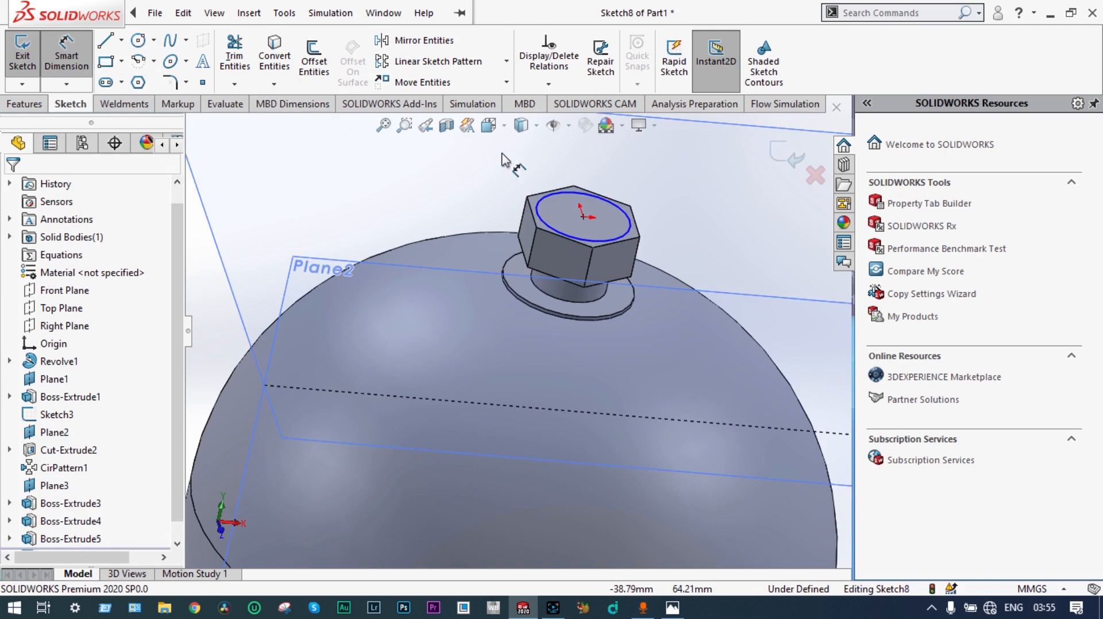
left_click(628, 235)
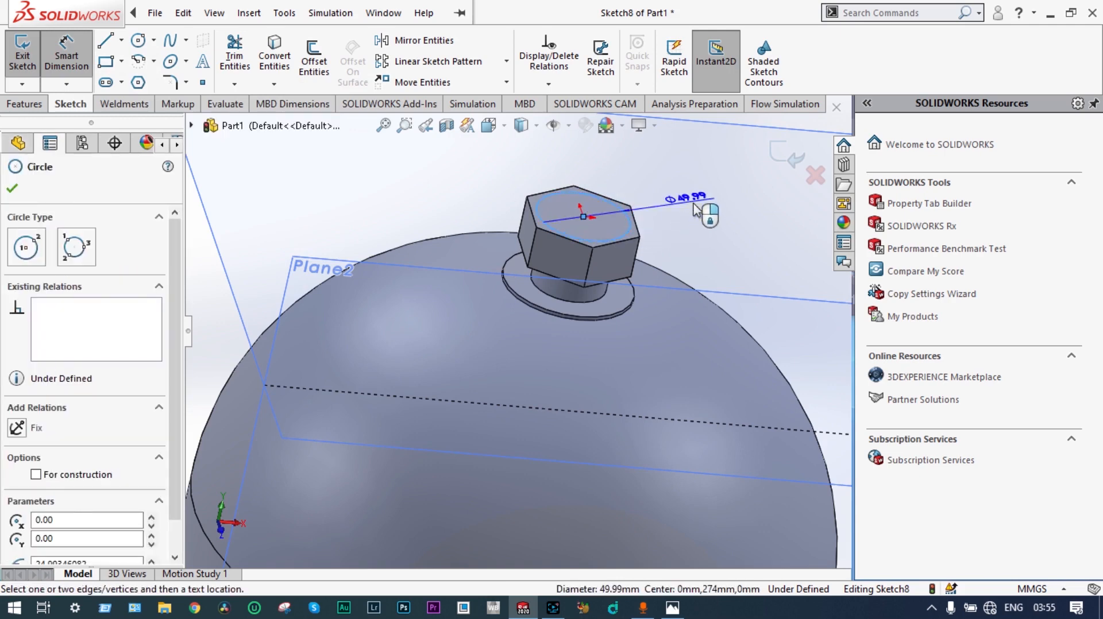
left_click(701, 212)
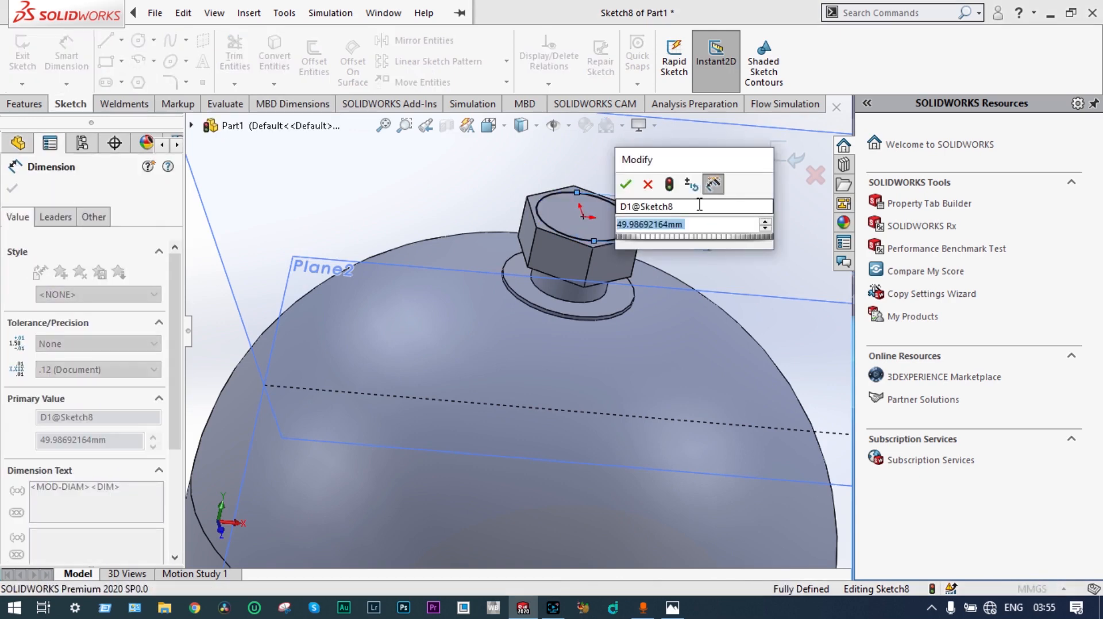
type("5")
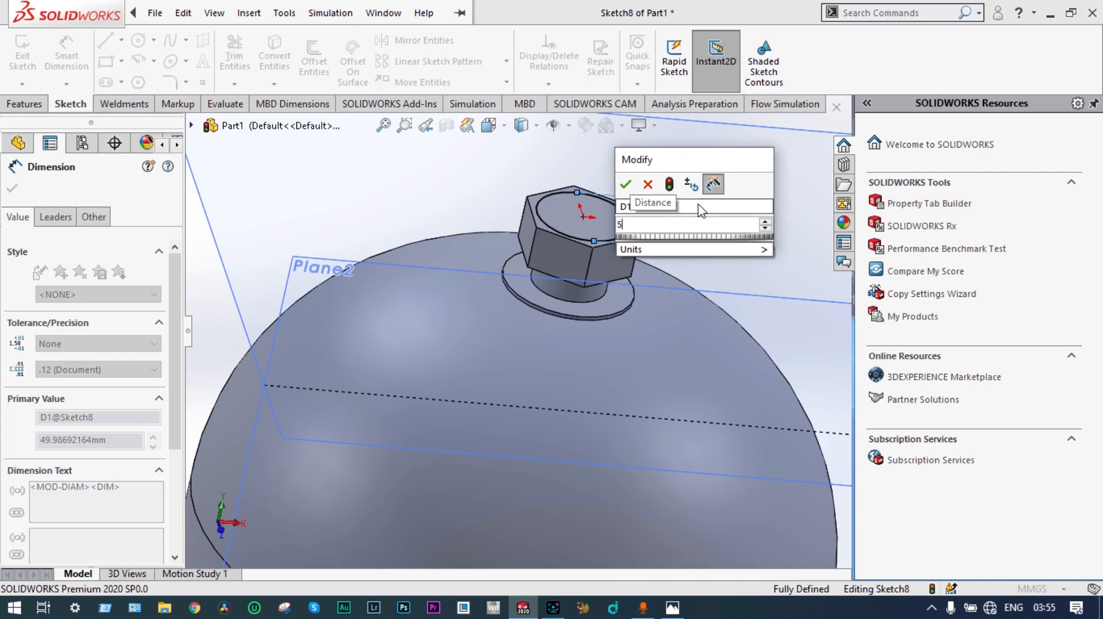
type("0")
key("Return")
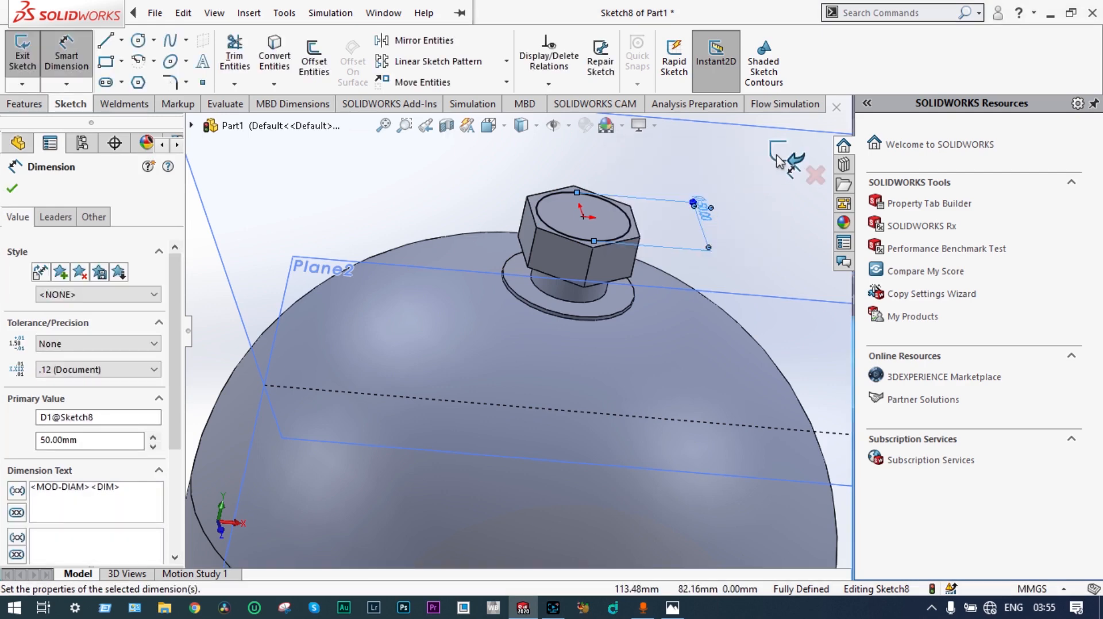
left_click(779, 162)
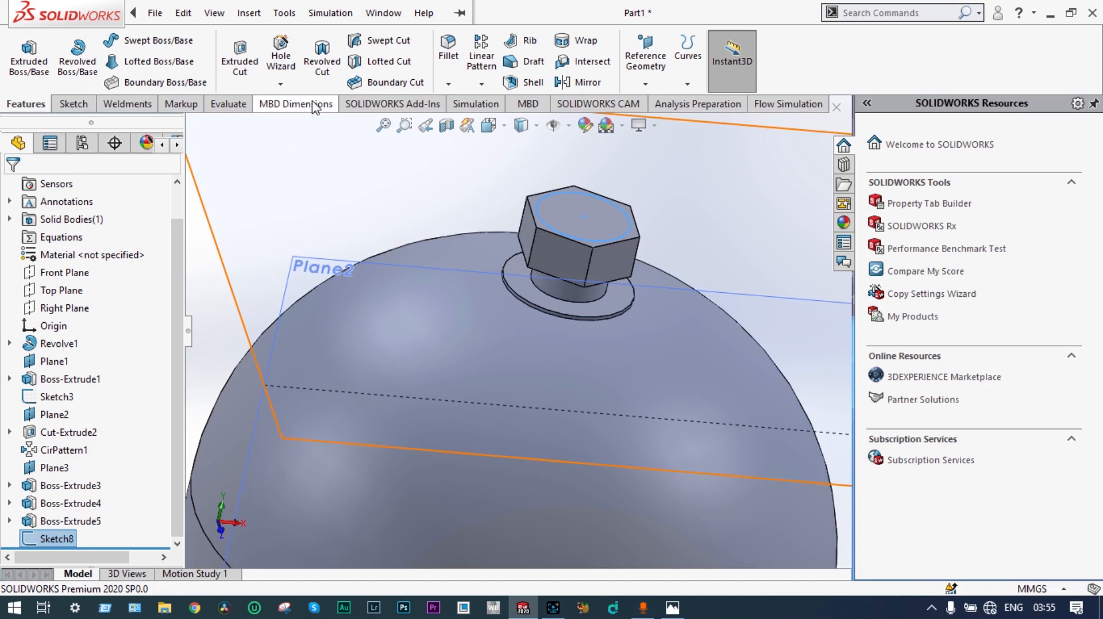
Step: Cut-extrude the circle 24 mm Blind into the hexagon with Flip side to cut on and a 30° inward draft
left_click(242, 57)
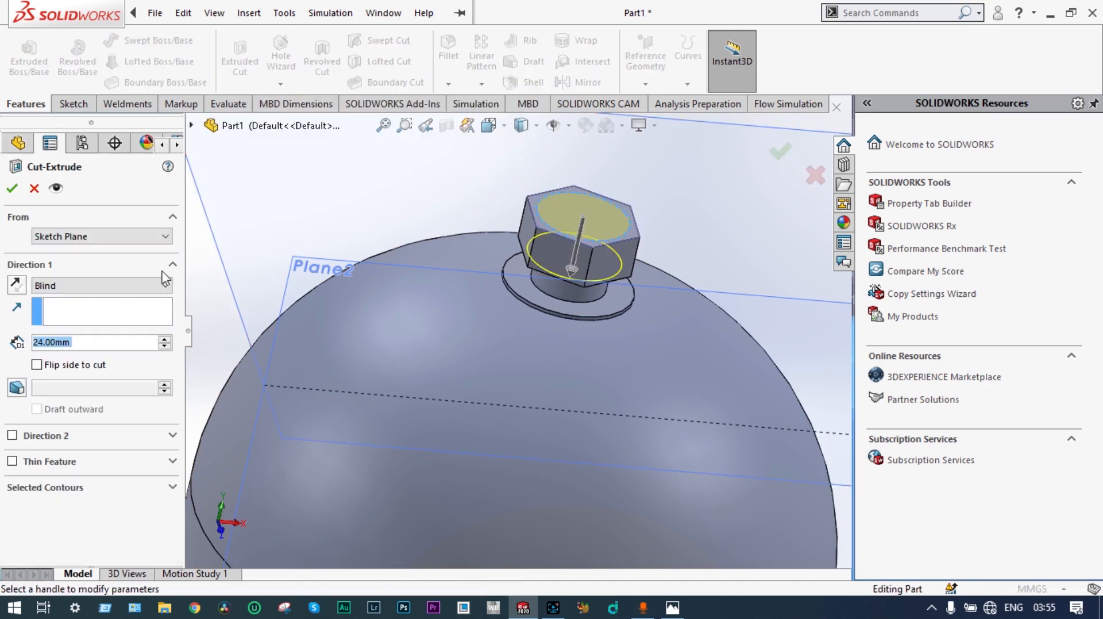
left_click(36, 365)
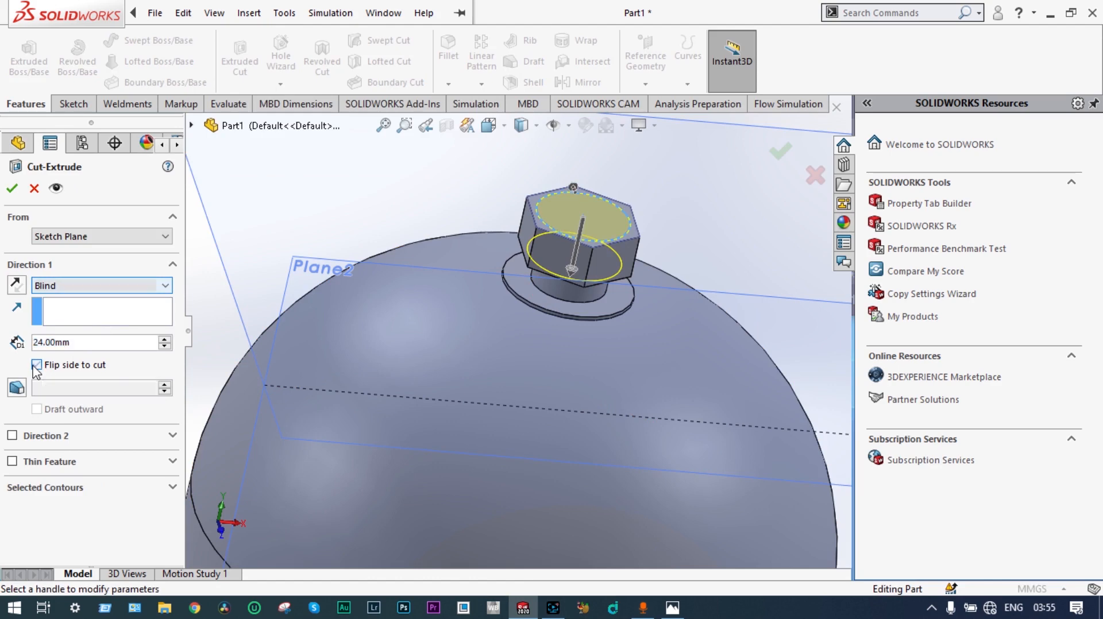
left_click(17, 388)
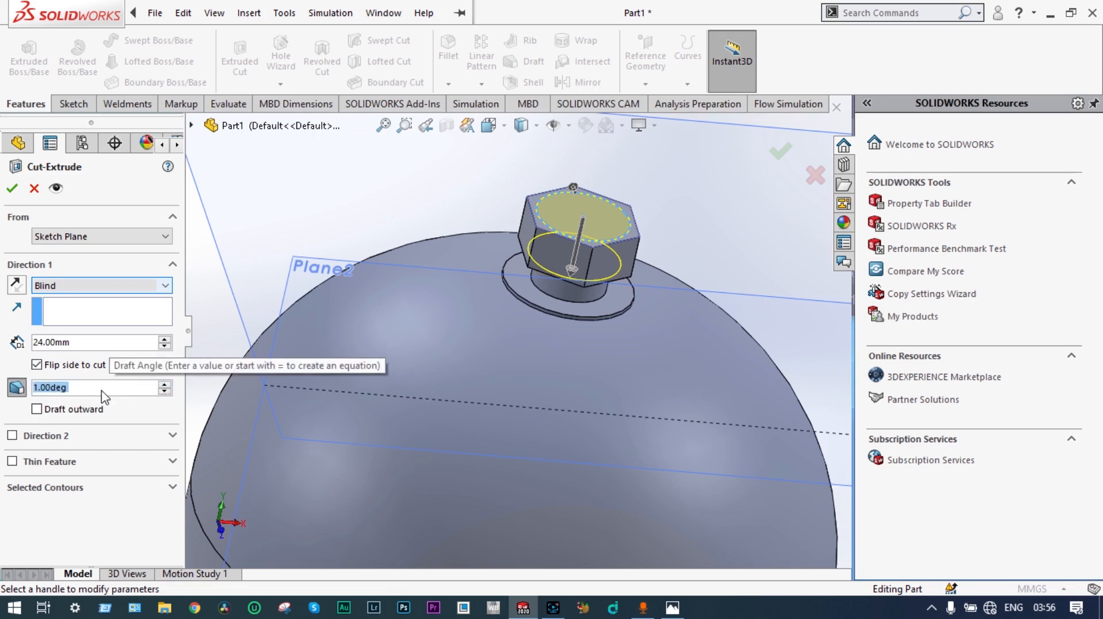
type("30")
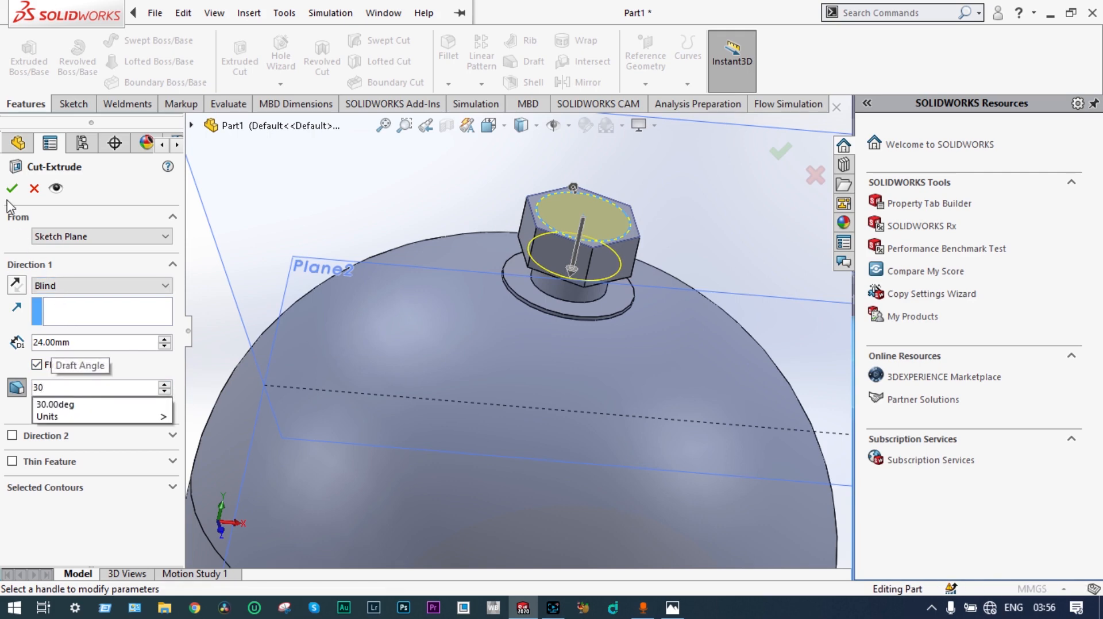
key("Return")
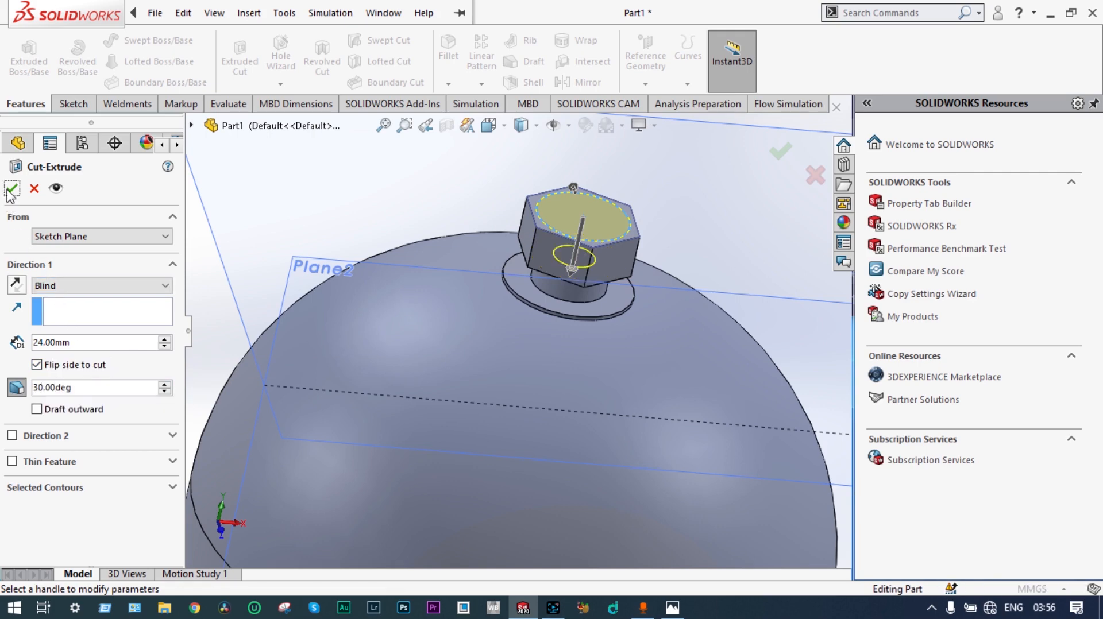
left_click(12, 190)
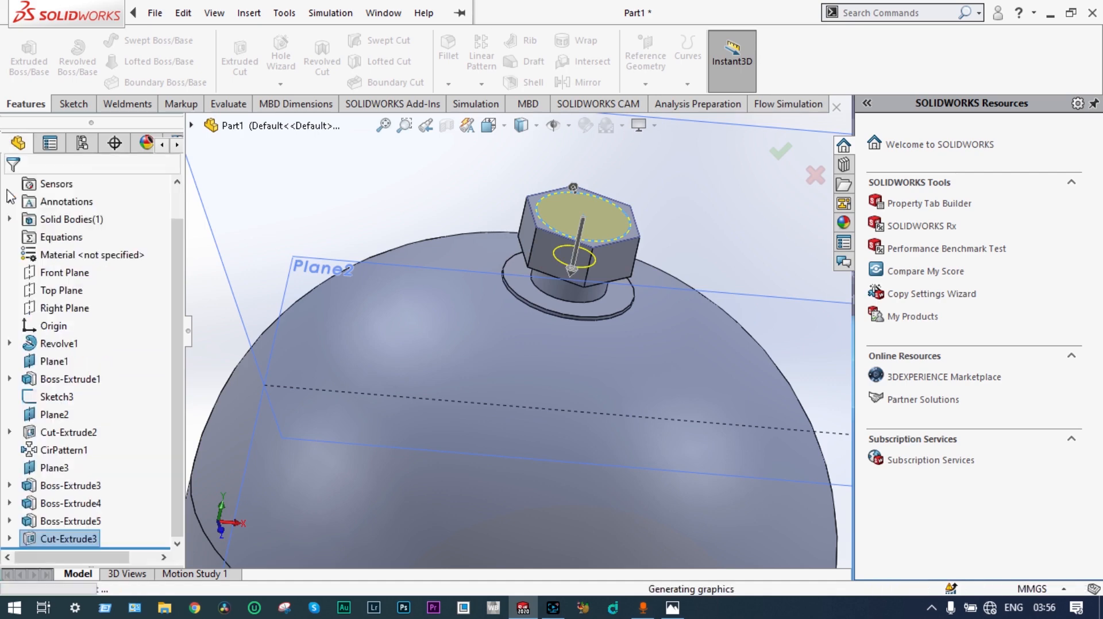
Step: Sketch a 50 mm diameter circle on the hexagonal fitting's top face, centered on the origin
scroll(636, 302, "up", 3)
middle_click_drag(635, 302, 569, 271)
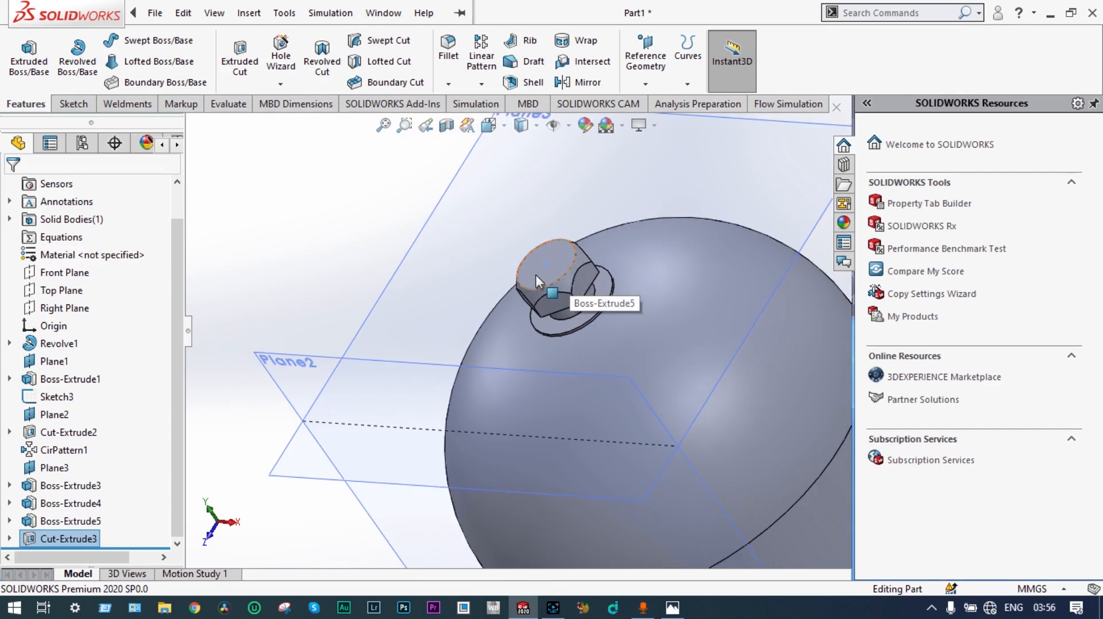
left_click(543, 266)
middle_click_drag(544, 267, 581, 281)
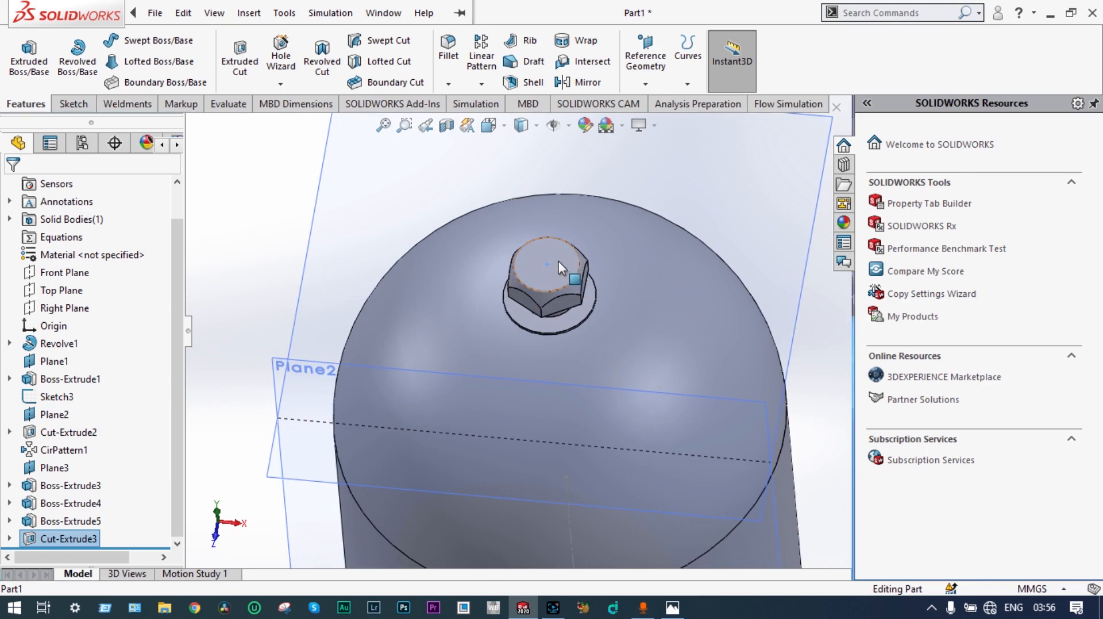
left_click(558, 261)
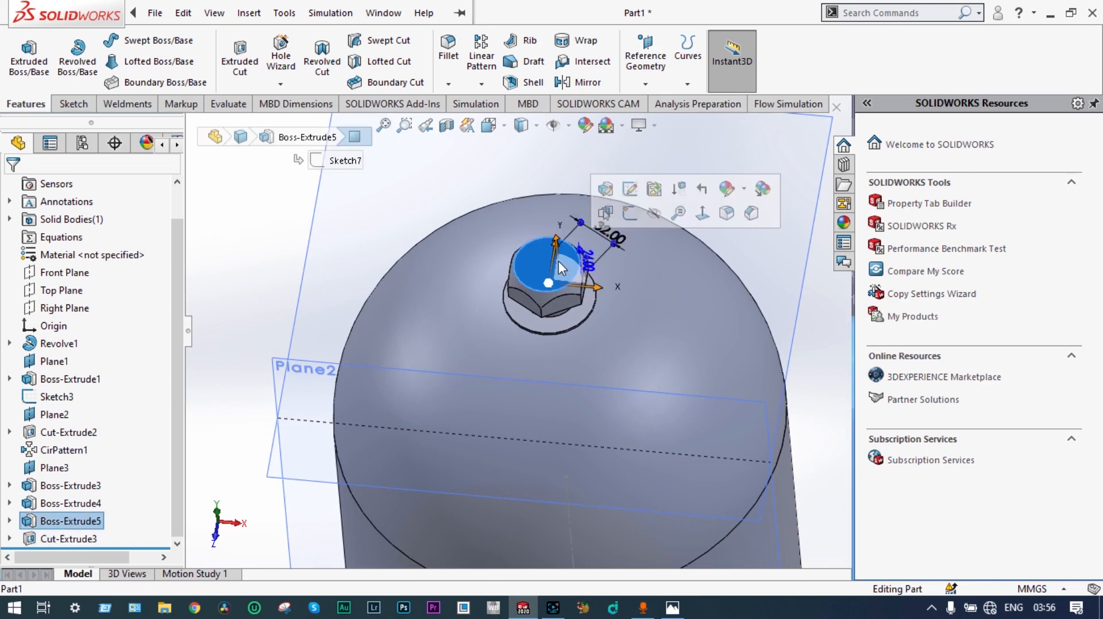
left_click(633, 215)
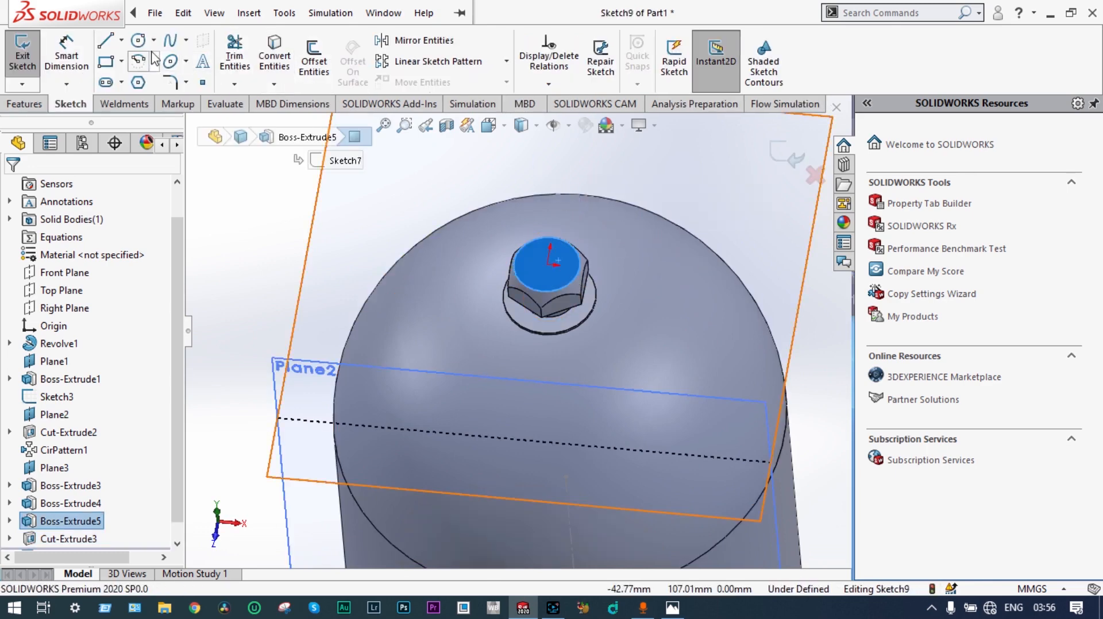
left_click(138, 39)
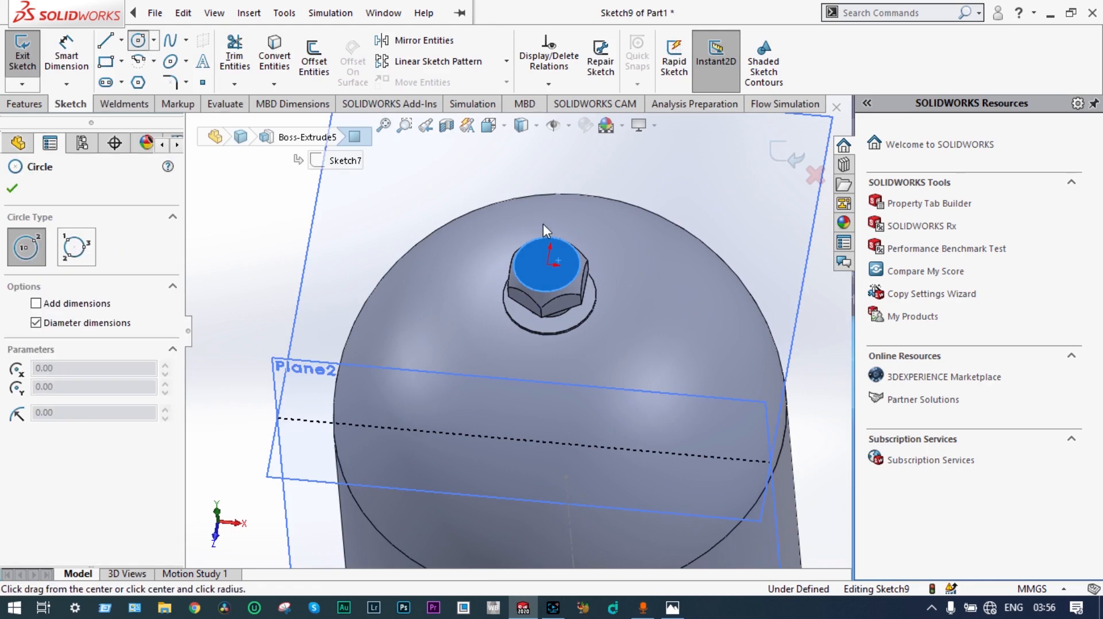
left_click(548, 265)
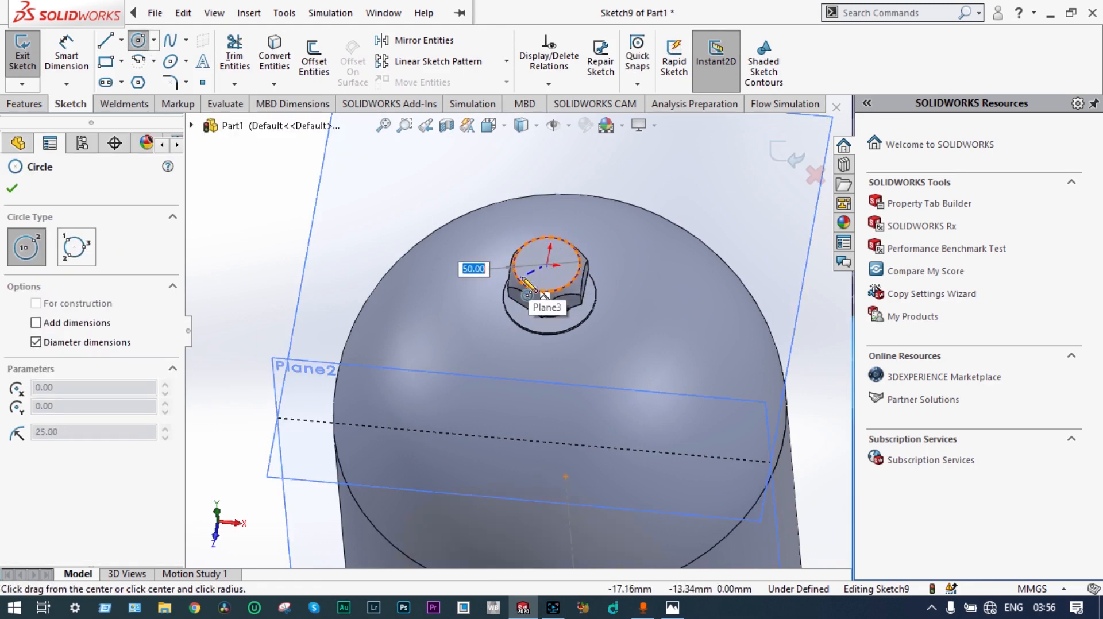
left_click(522, 280)
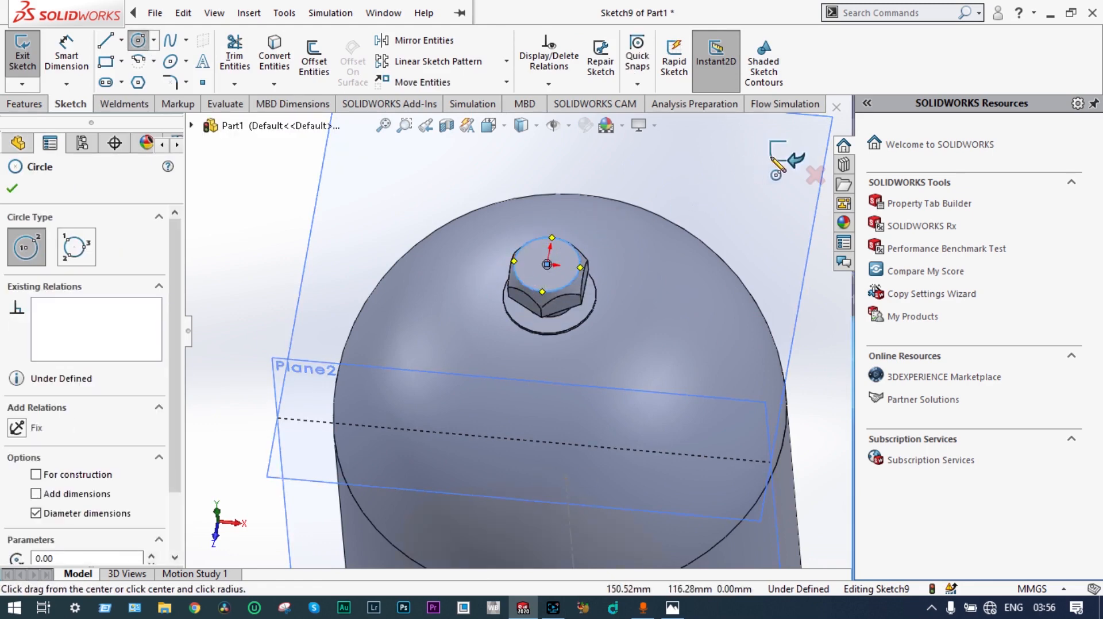
Step: Exit the sketch and extrude the circle 24 mm Blind upward from the hexagonal fitting with Merge result on
left_click(796, 159)
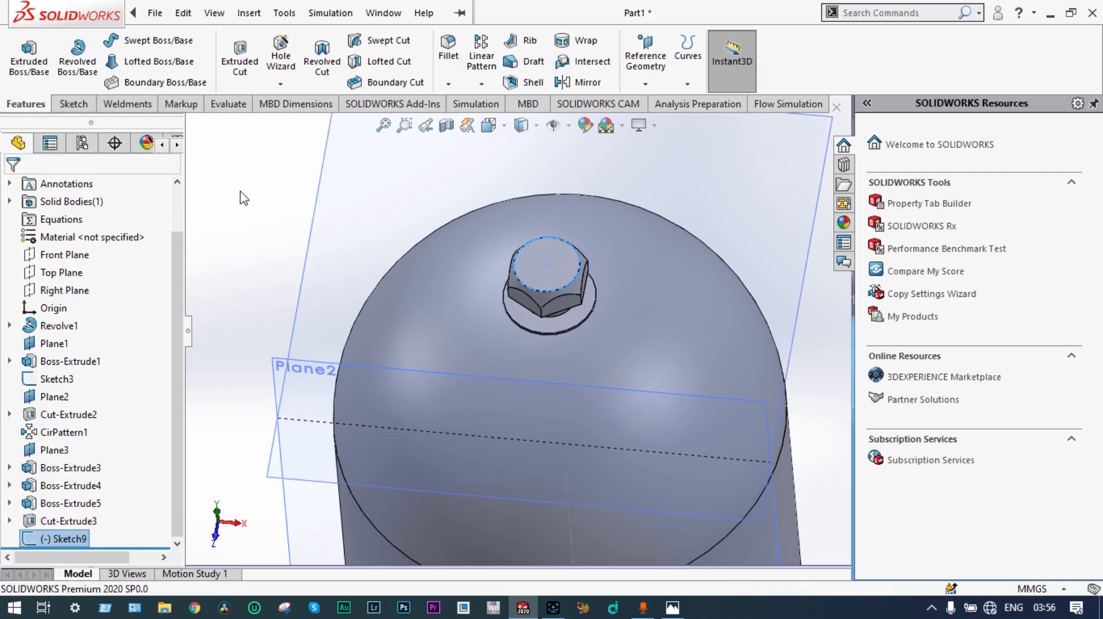
left_click(30, 59)
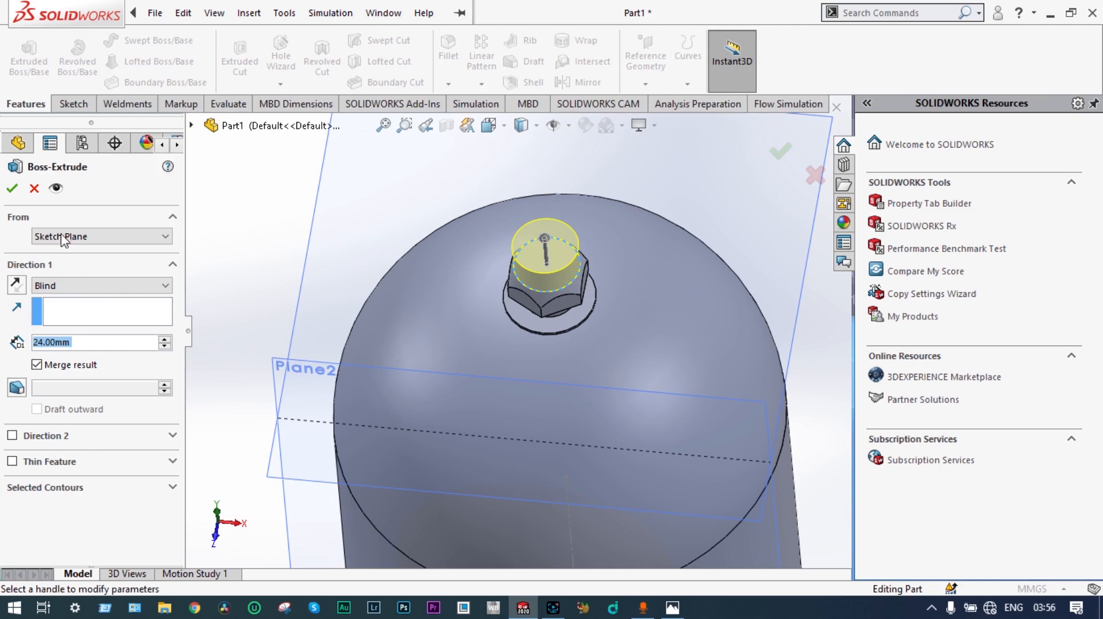
left_click(12, 189)
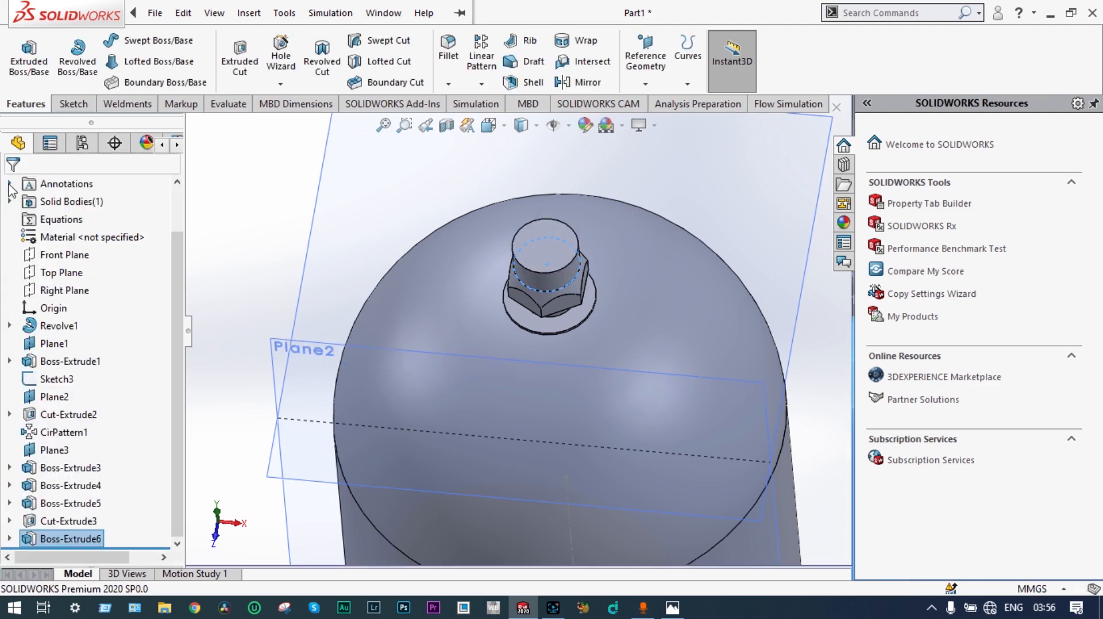
Step: Sketch a circle about 88 mm in diameter on the top face of the cylindrical stem, centered on the origin
middle_click_drag(515, 251, 547, 231)
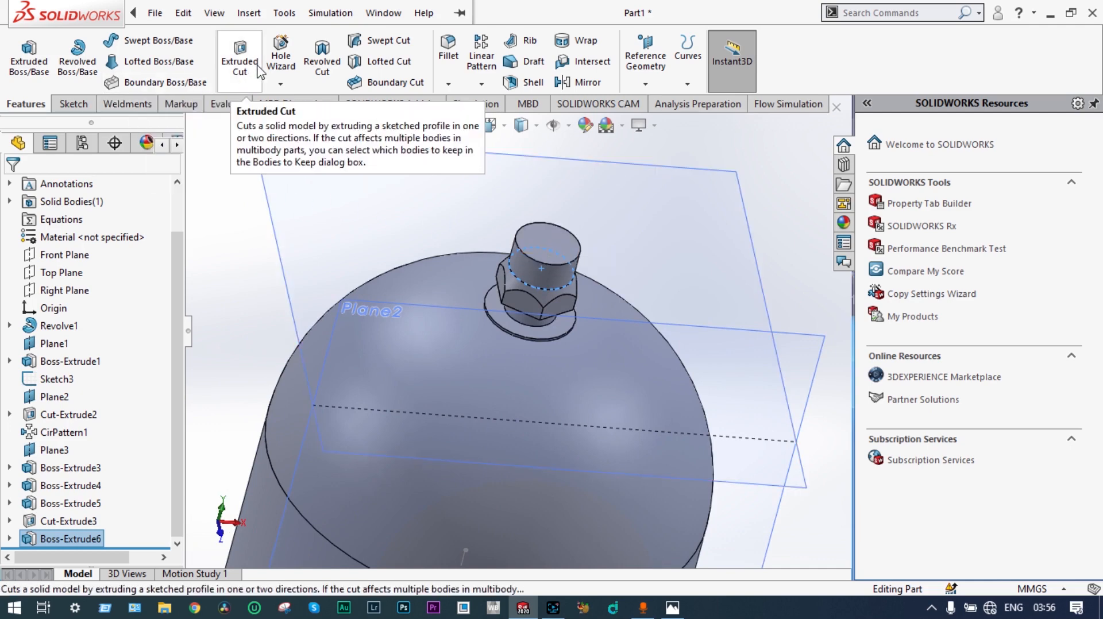
left_click(554, 235)
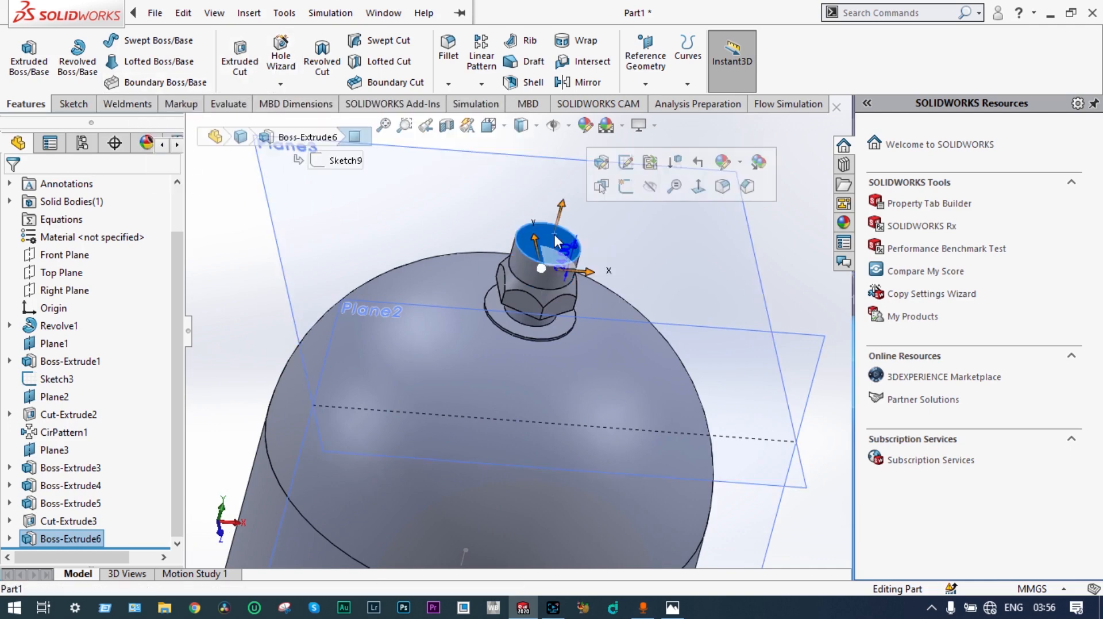
left_click(625, 187)
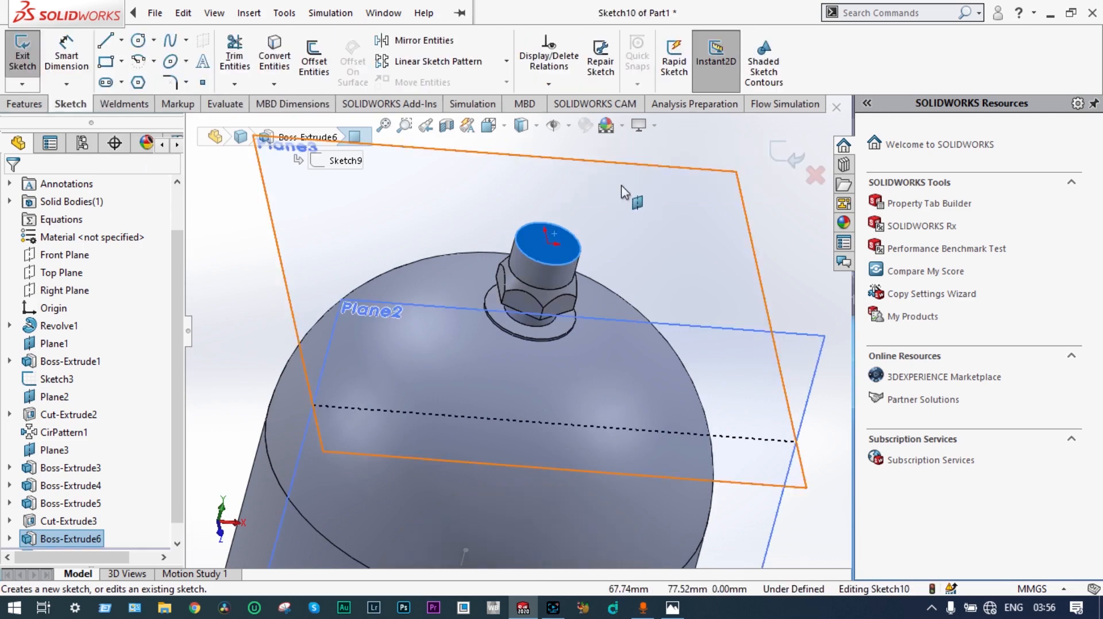
left_click(139, 42)
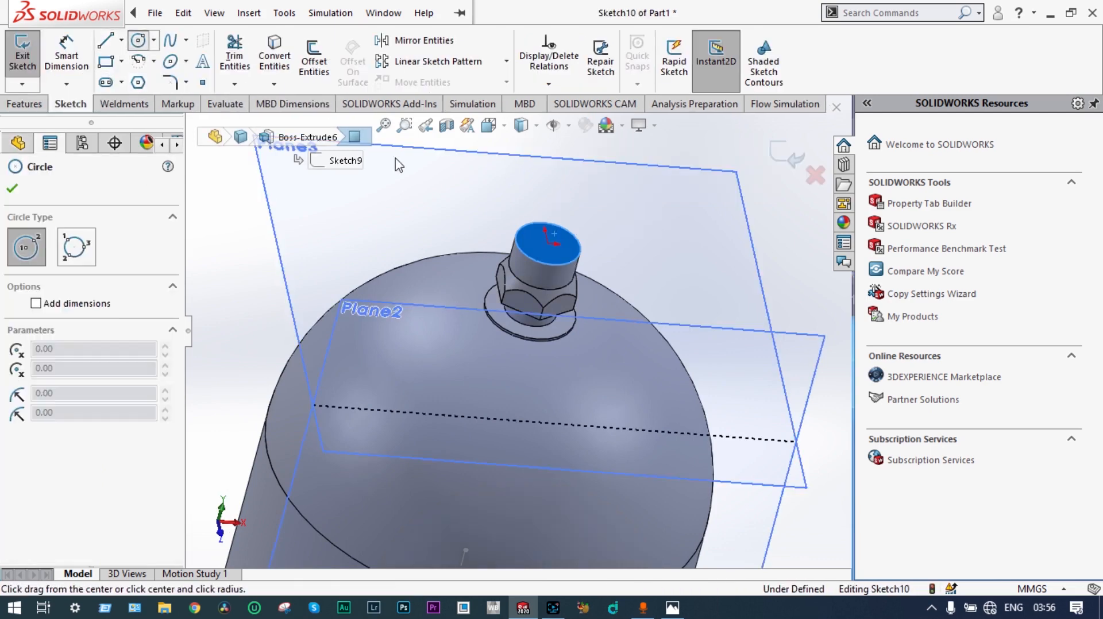
left_click(549, 244)
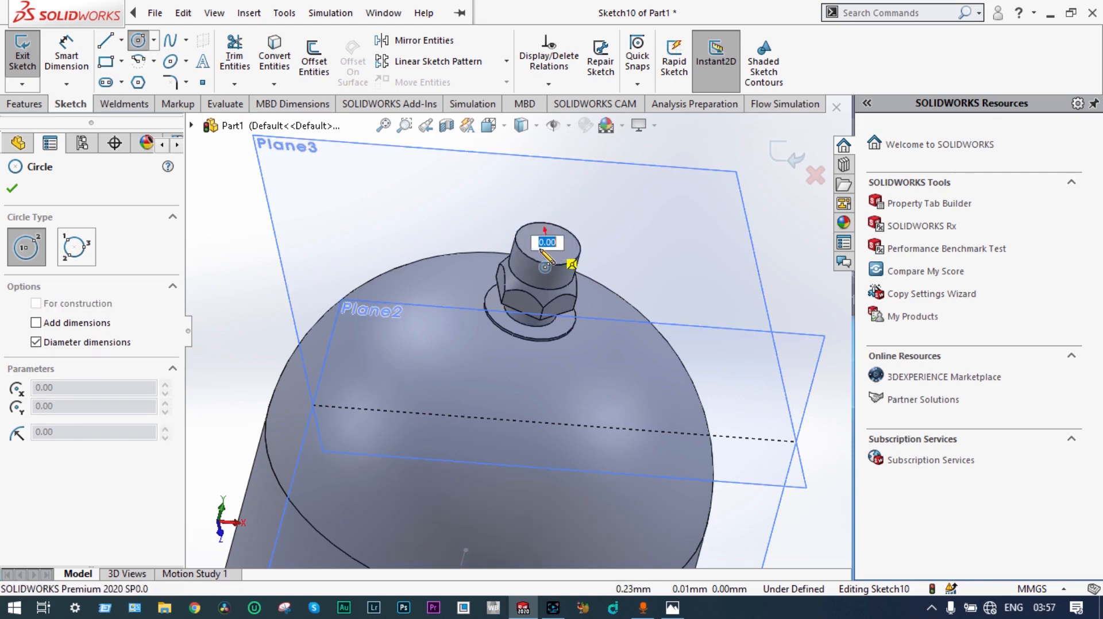
left_click(505, 261)
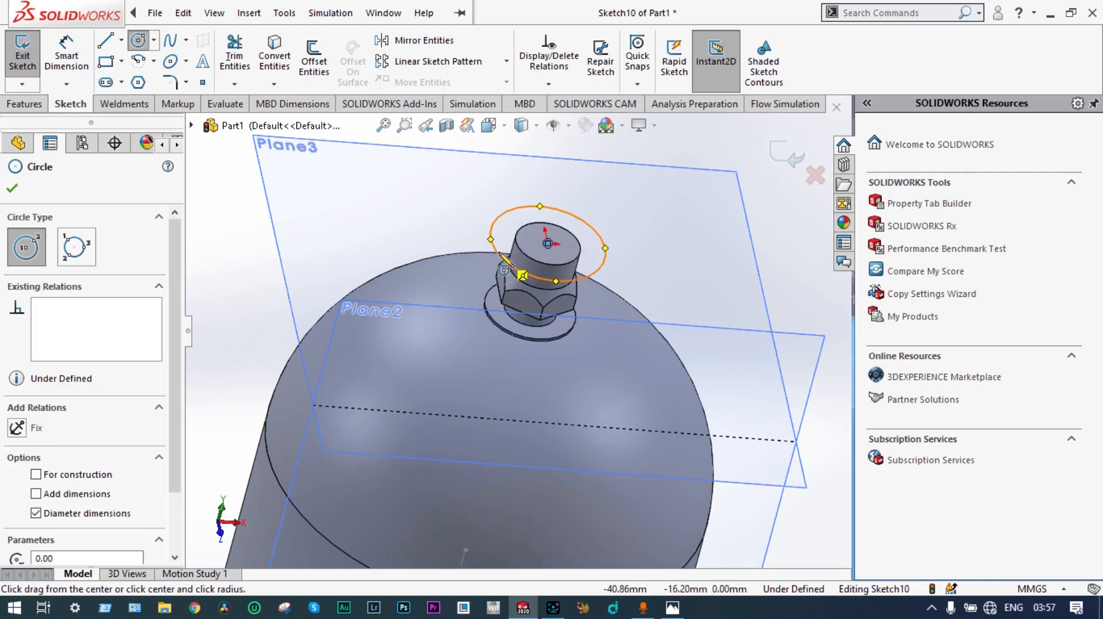
Step: Set the diameter of the circle on the stem's top face to 90 mm
left_click(85, 69)
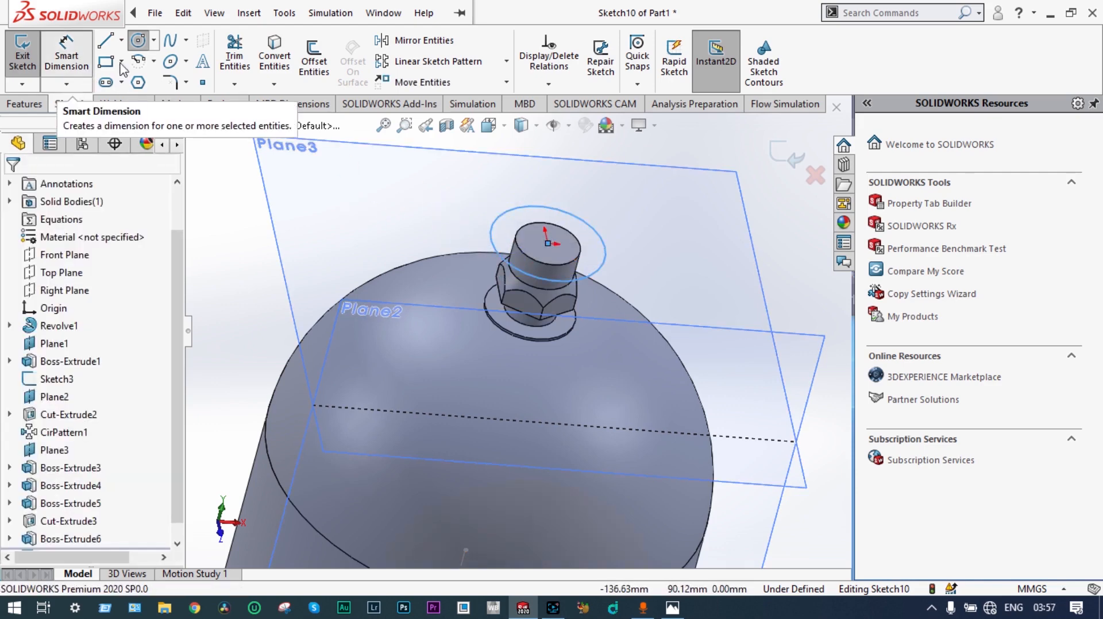
left_click(593, 227)
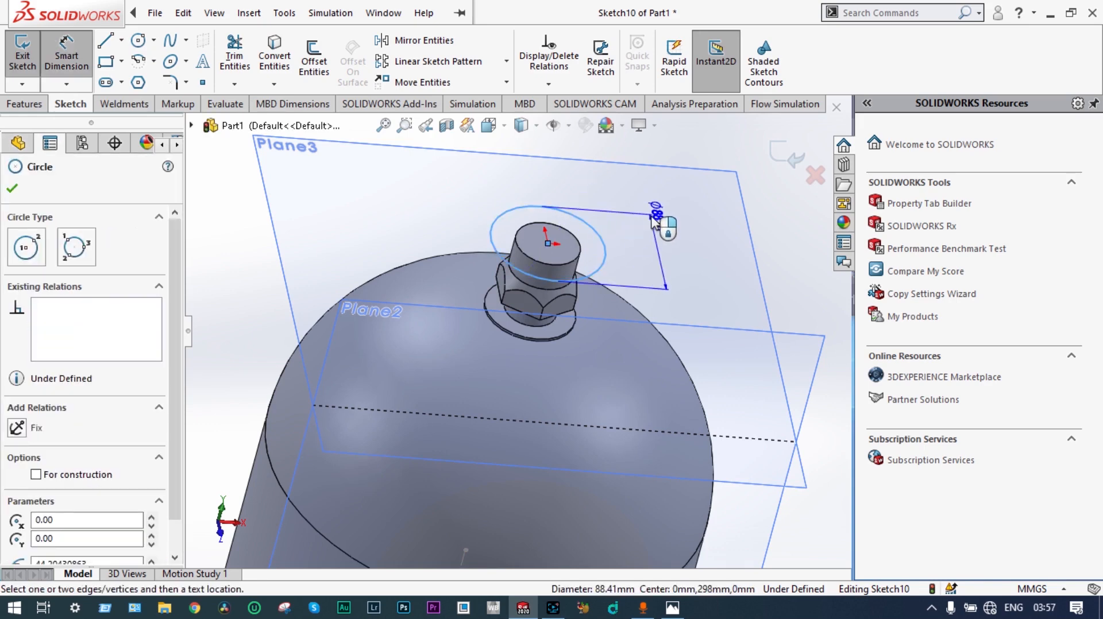
left_click(653, 217)
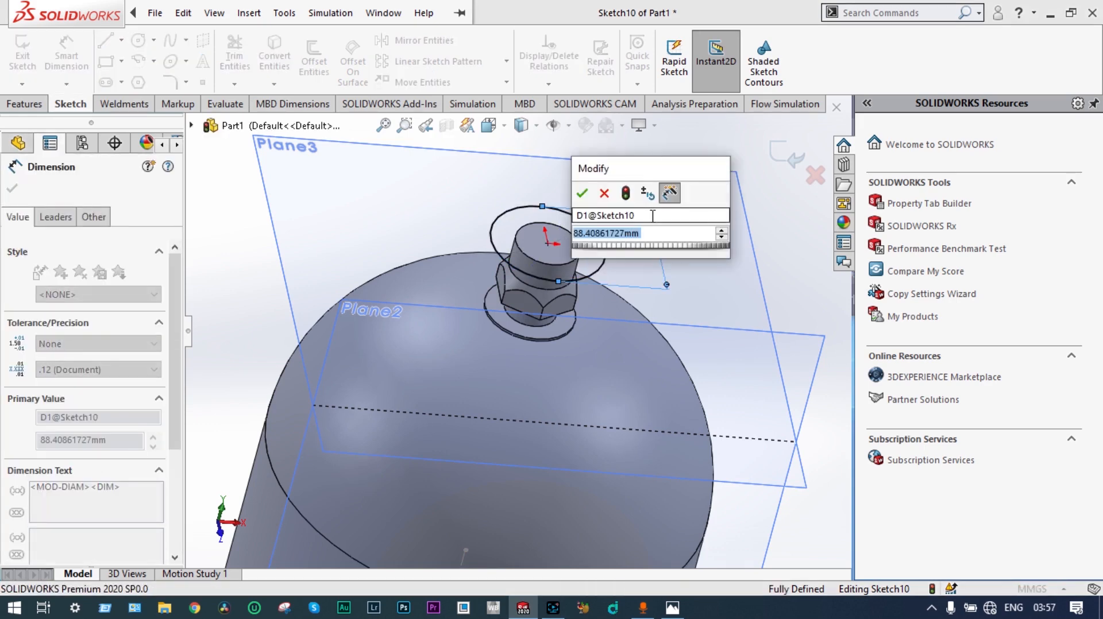
type("80")
key("Return")
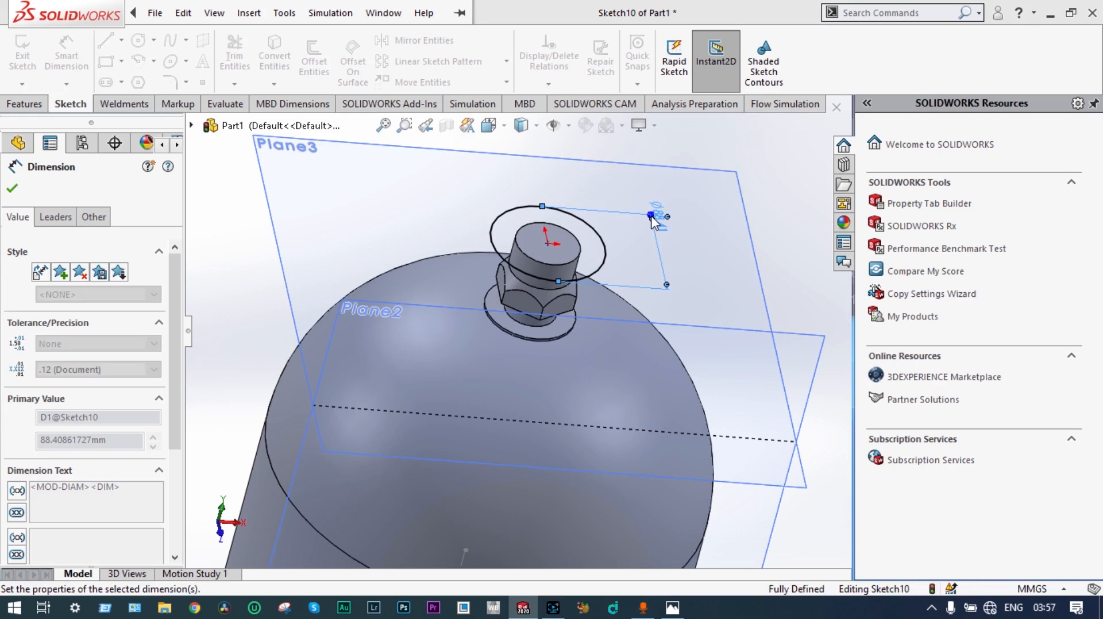
Step: Exit the sketch and extrude the 90 mm circle 40 mm Blind upward with Merge result on
left_click(773, 151)
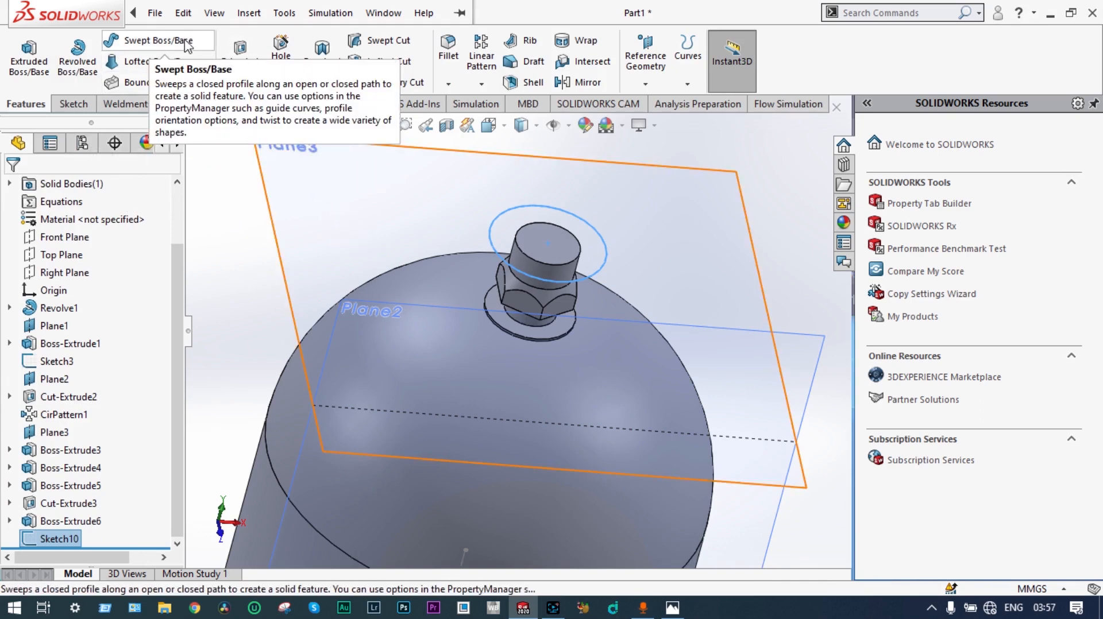
left_click(29, 55)
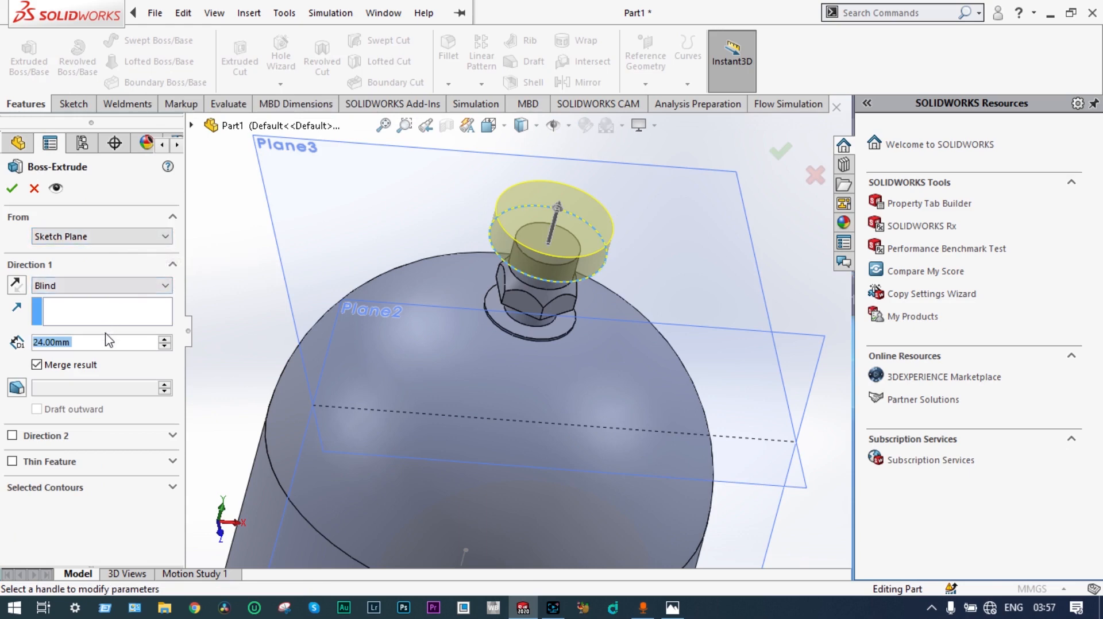
type("4")
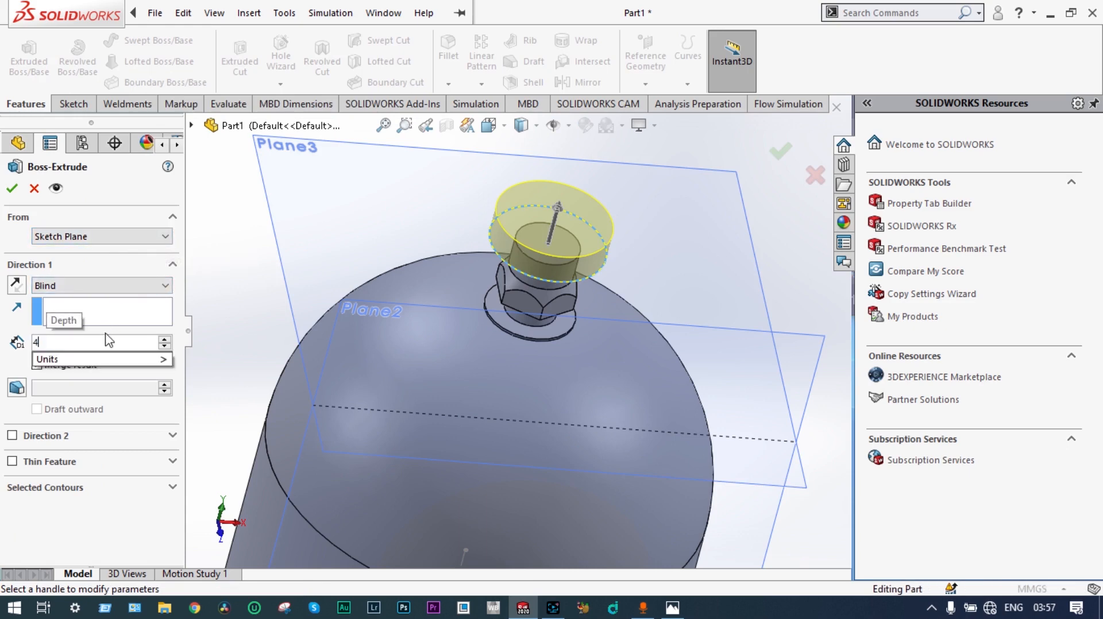
type("0")
key("Return")
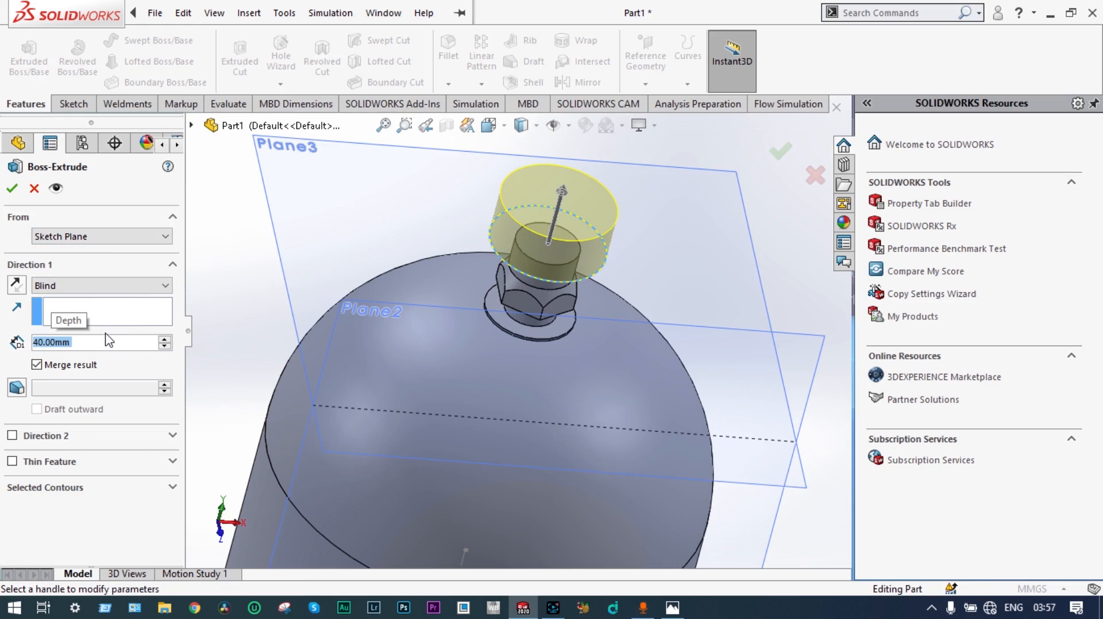
left_click(16, 193)
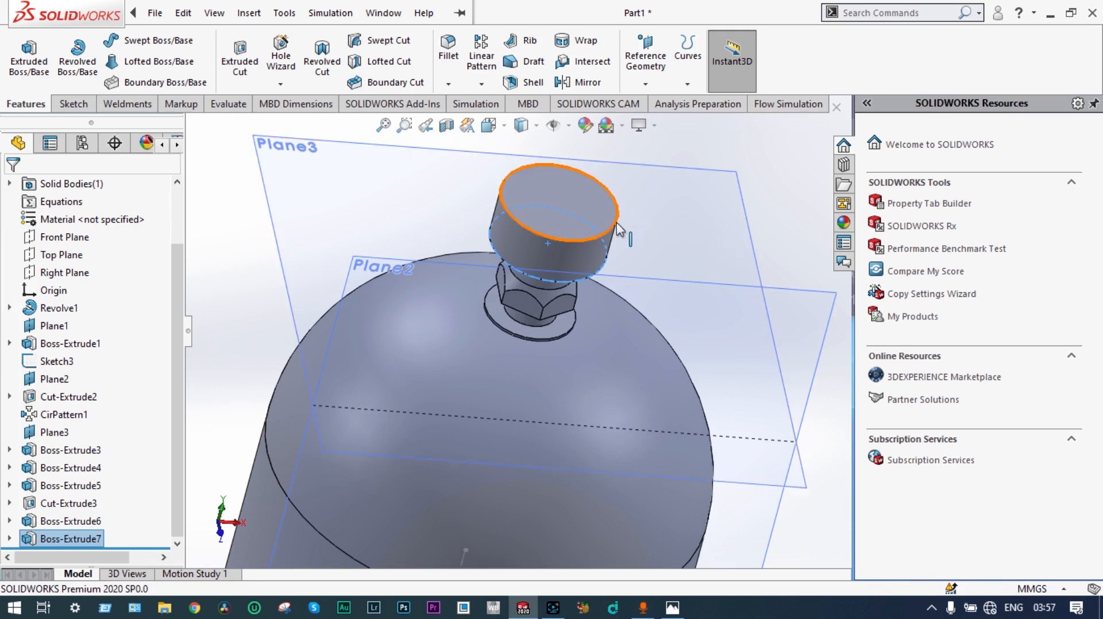
Step: Start a fillet on the top circular edge of the wide cylindrical cap
left_click(618, 230)
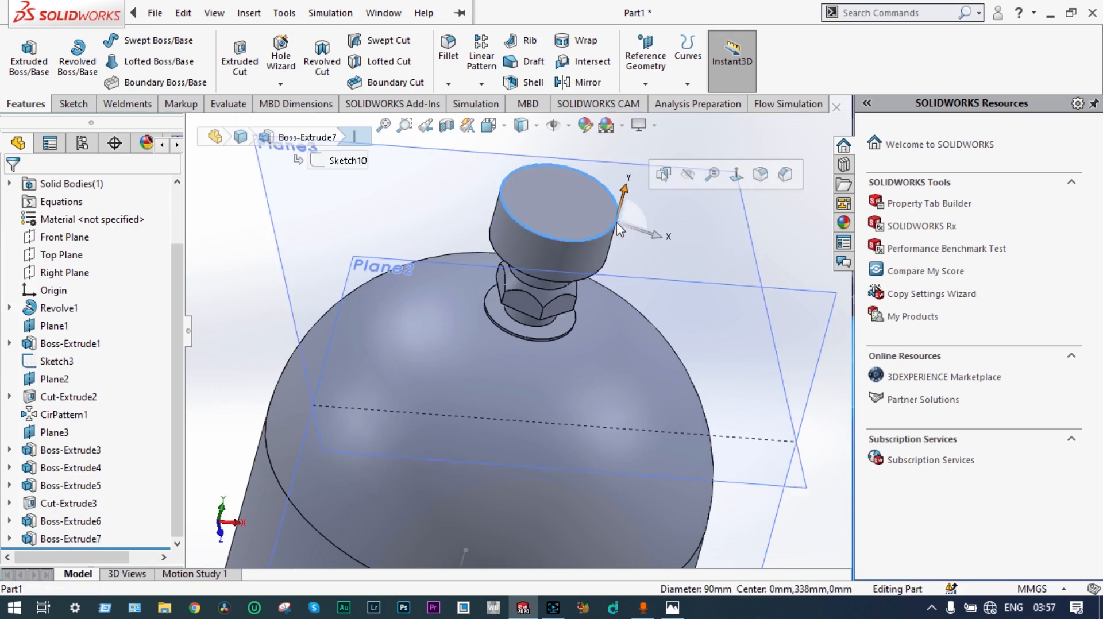
left_click(764, 180)
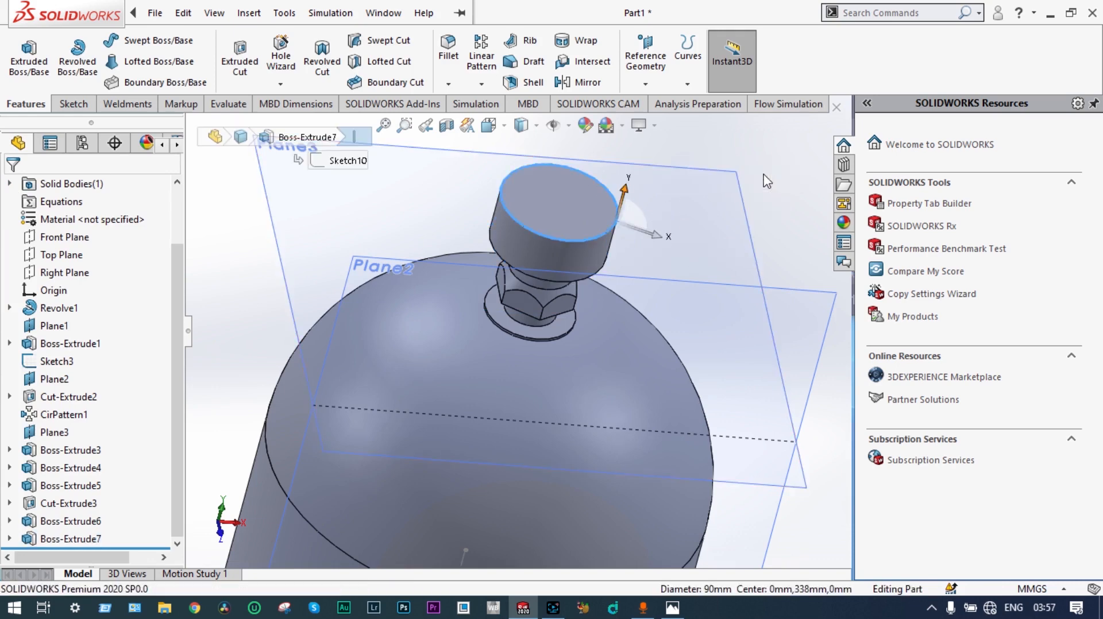
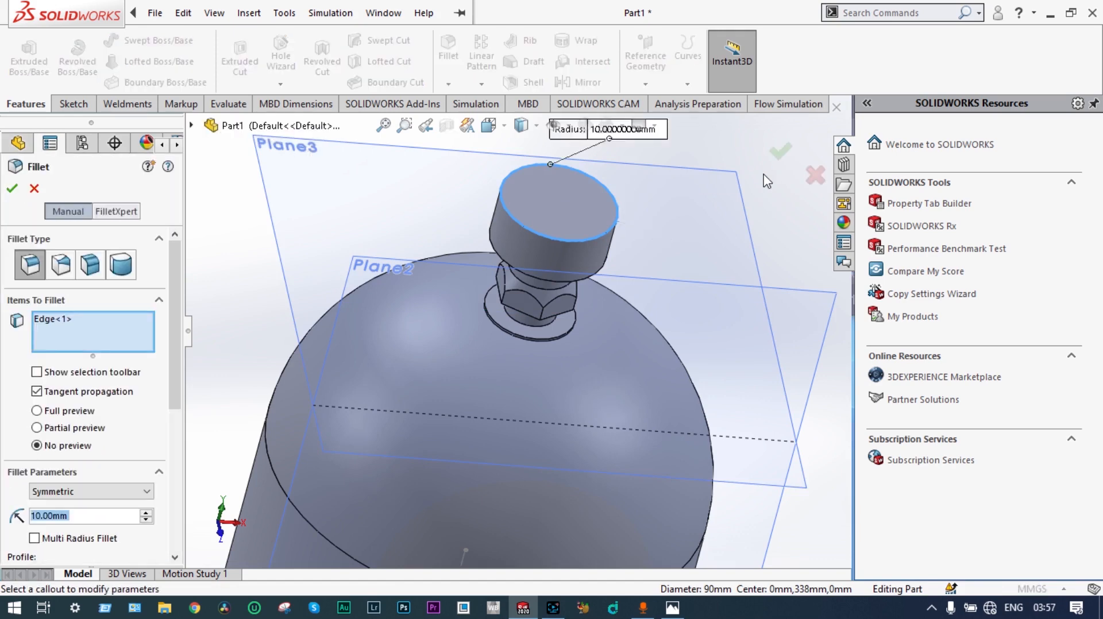
Step: Apply the 10 mm fillet to the cap's top edge and chamfer the cap's bottom circular edge 40 mm at 45°
left_click(14, 194)
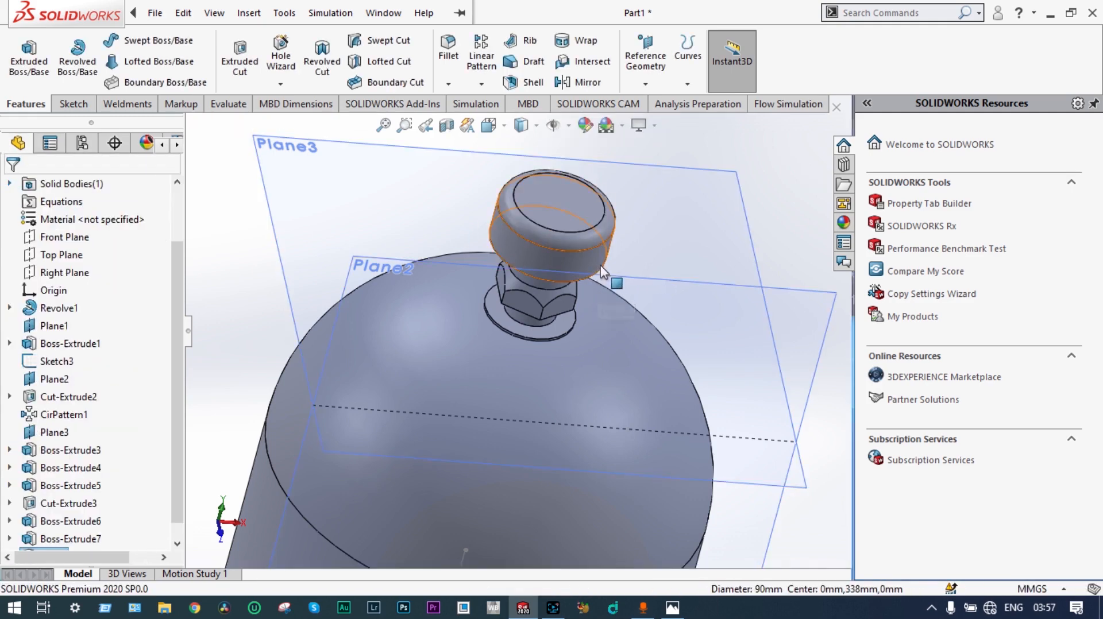
middle_click_drag(653, 266, 628, 216)
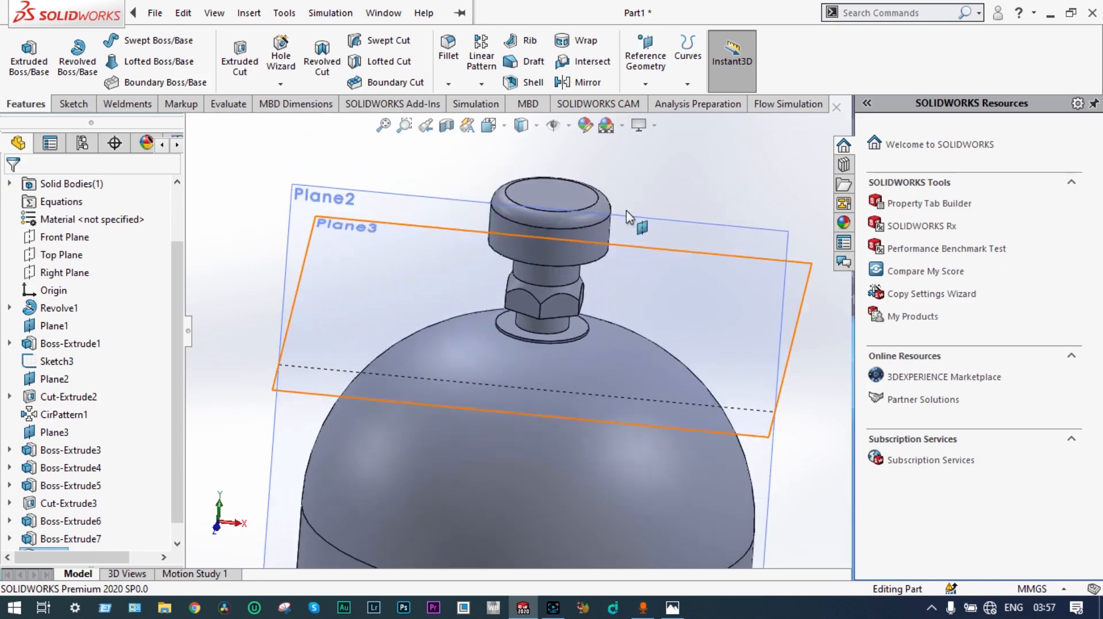
left_click(593, 261)
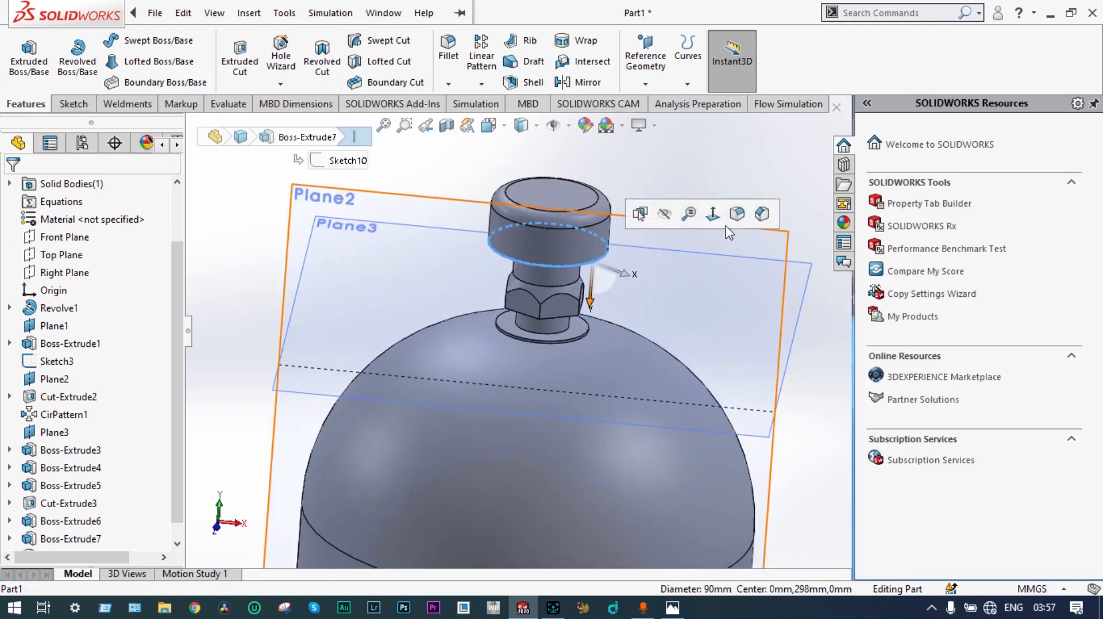
left_click(762, 215)
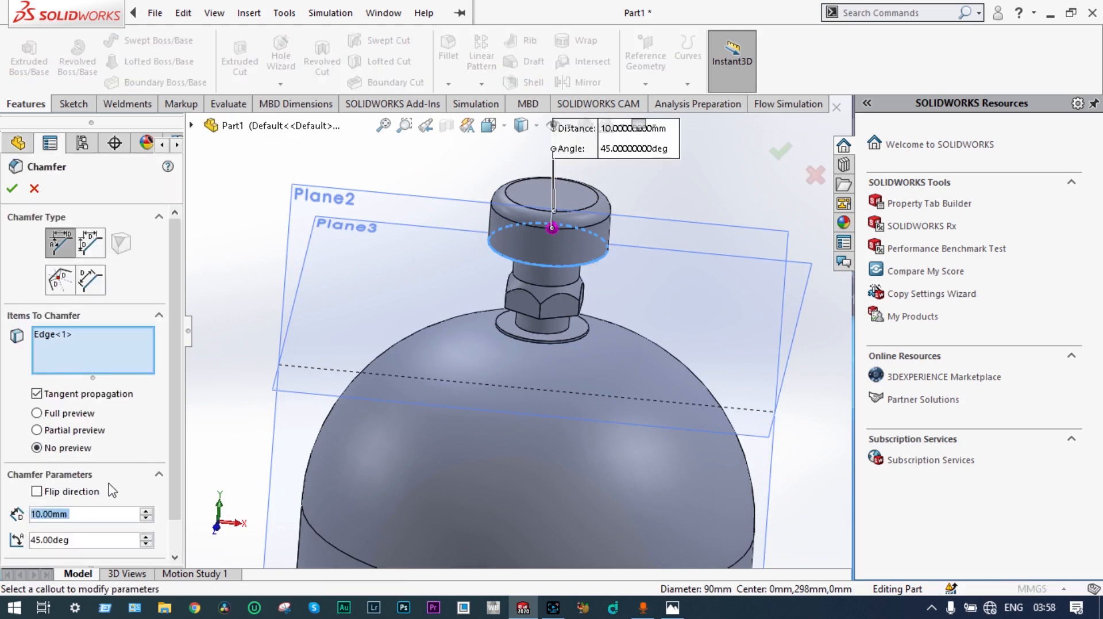
type("40")
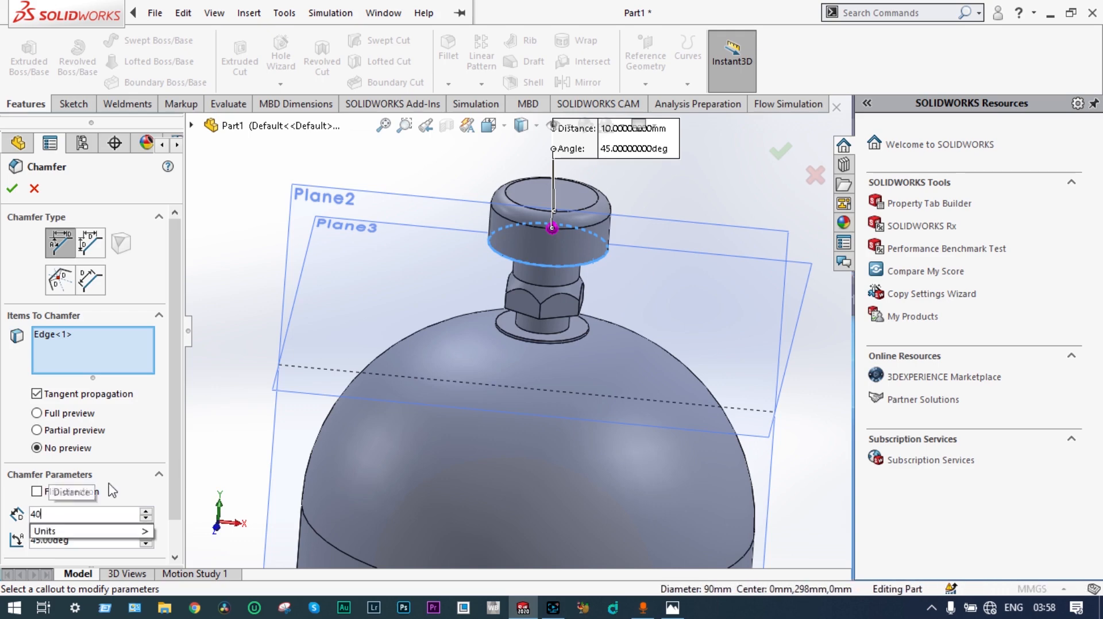
key("Return")
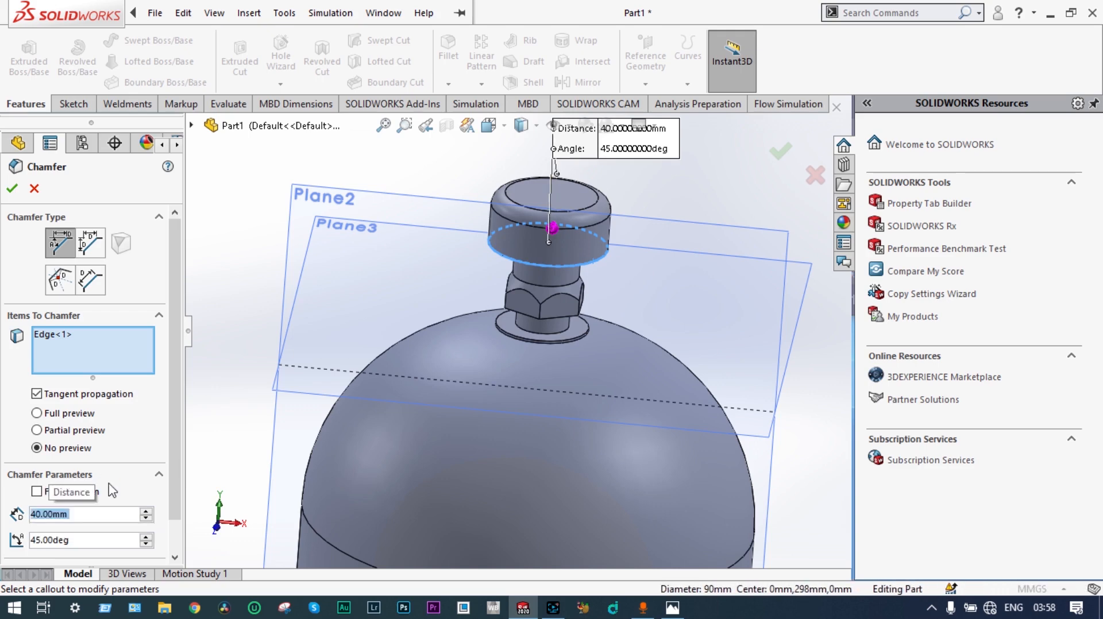
left_click(12, 189)
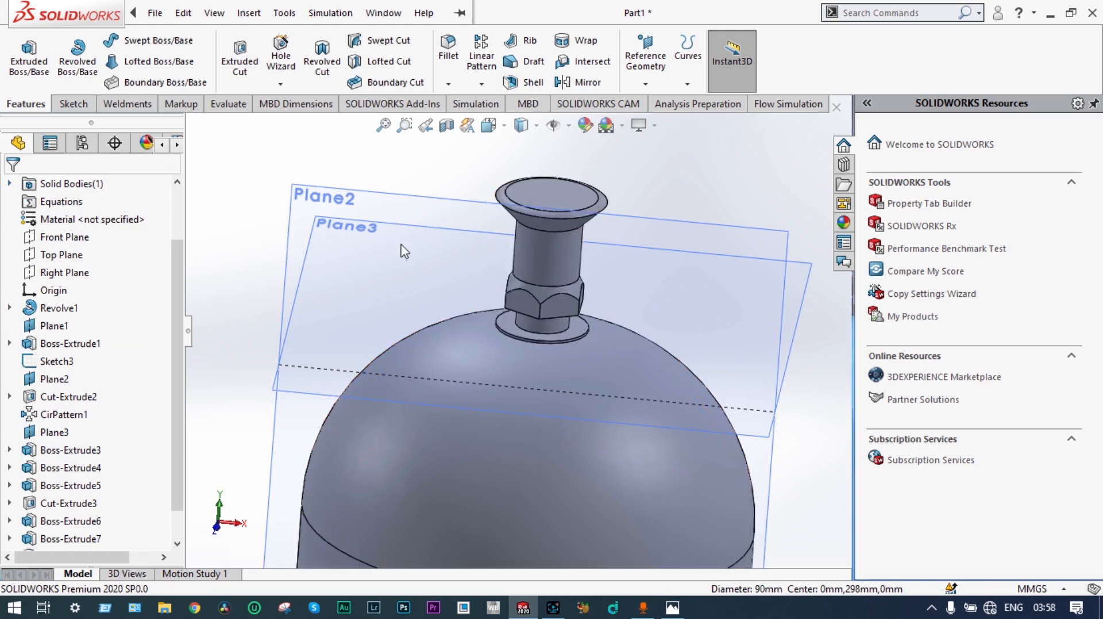
Step: Edit the chamfer on the underside of the cap and set its distance to 20 mm
mouse_move(665, 246)
middle_mouse_down()
mouse_move(658, 217)
mouse_move(628, 238)
mouse_move(557, 190)
mouse_move(502, 339)
mouse_move(594, 249)
mouse_move(653, 217)
mouse_move(666, 221)
middle_mouse_up()
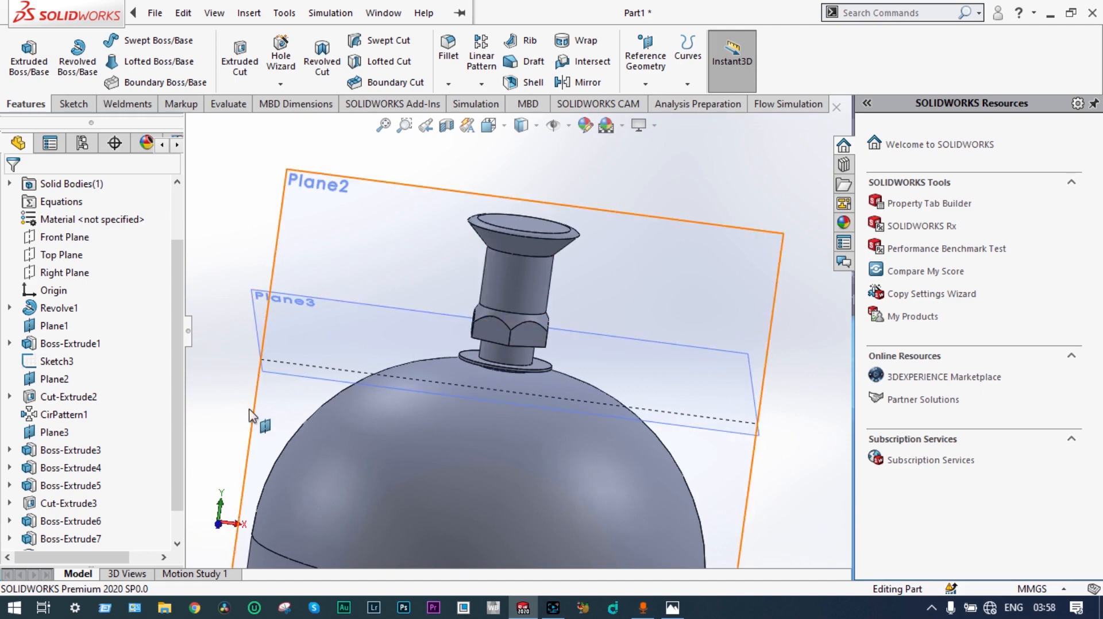
scroll(177, 418, "down", 1)
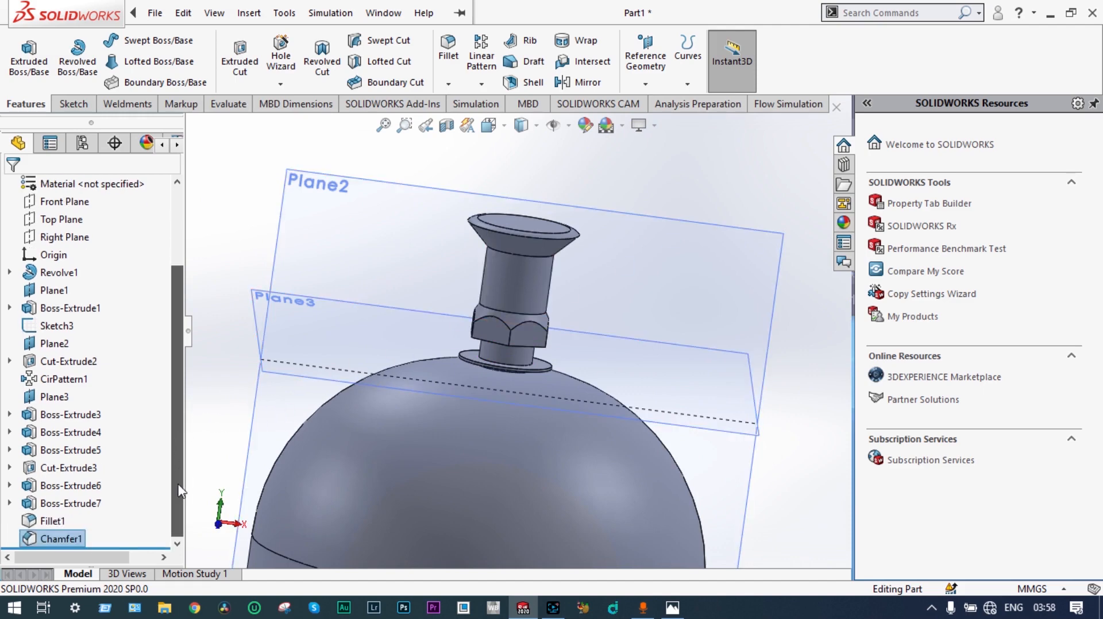
right_click(64, 541)
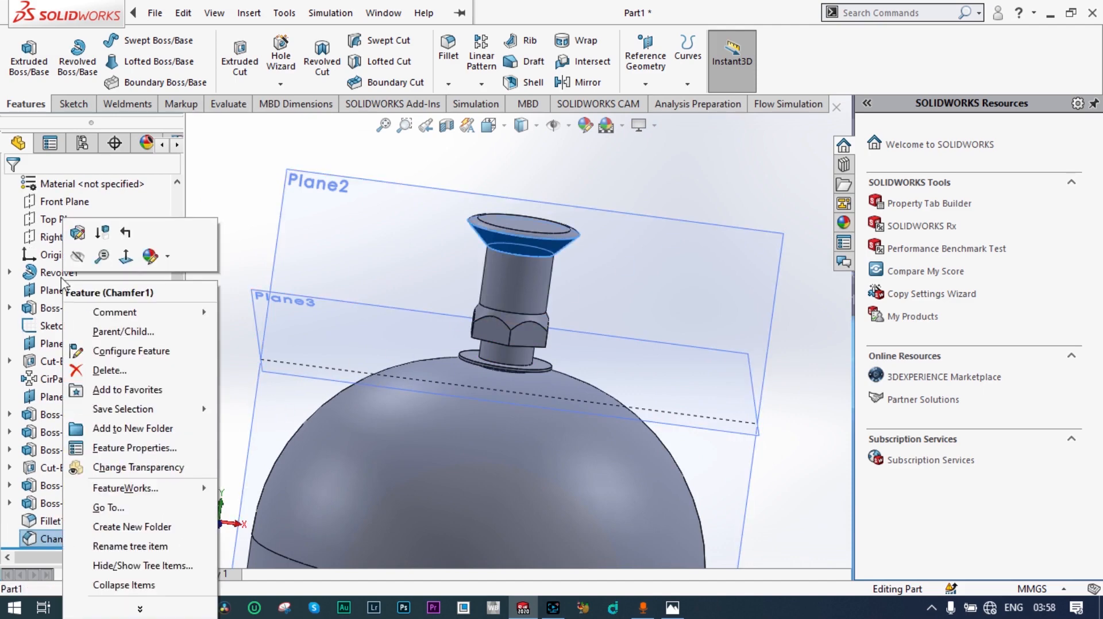
left_click(77, 232)
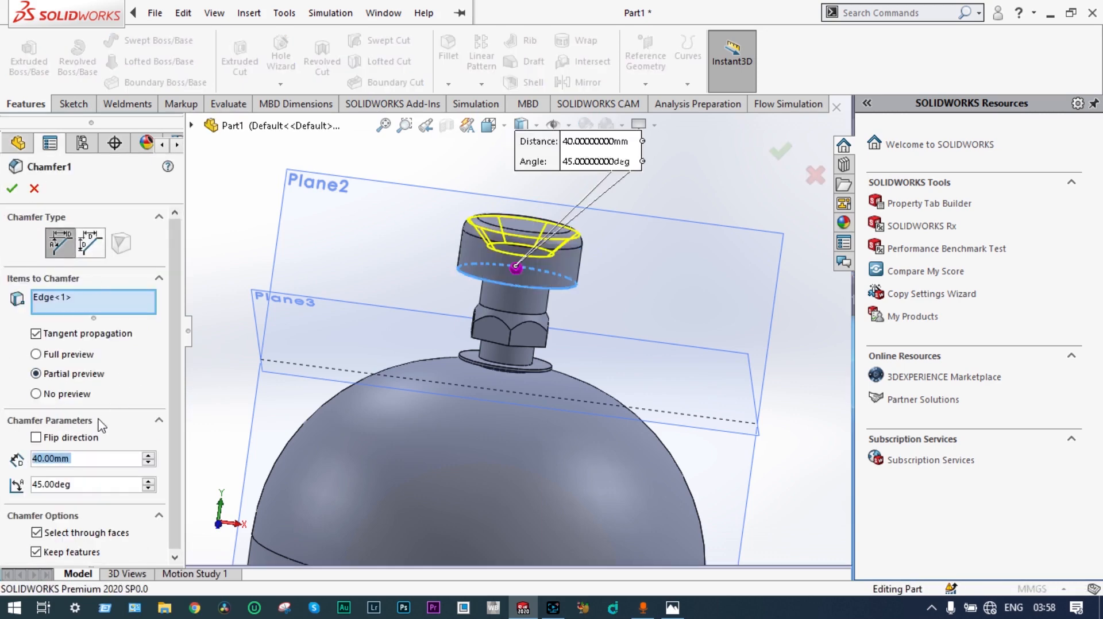
type("20")
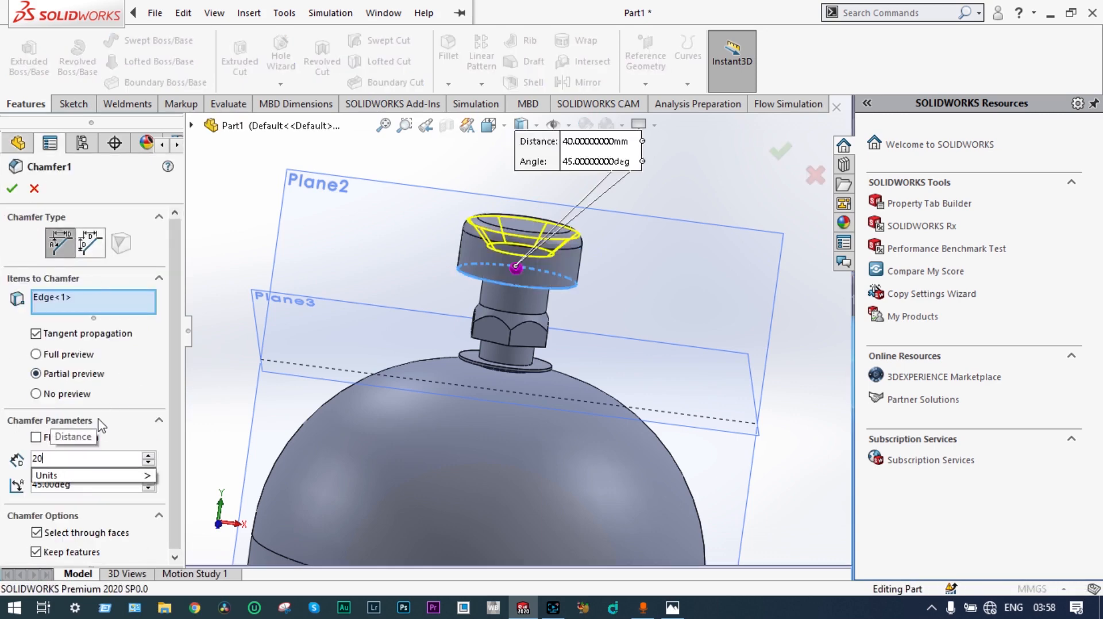
key("Return")
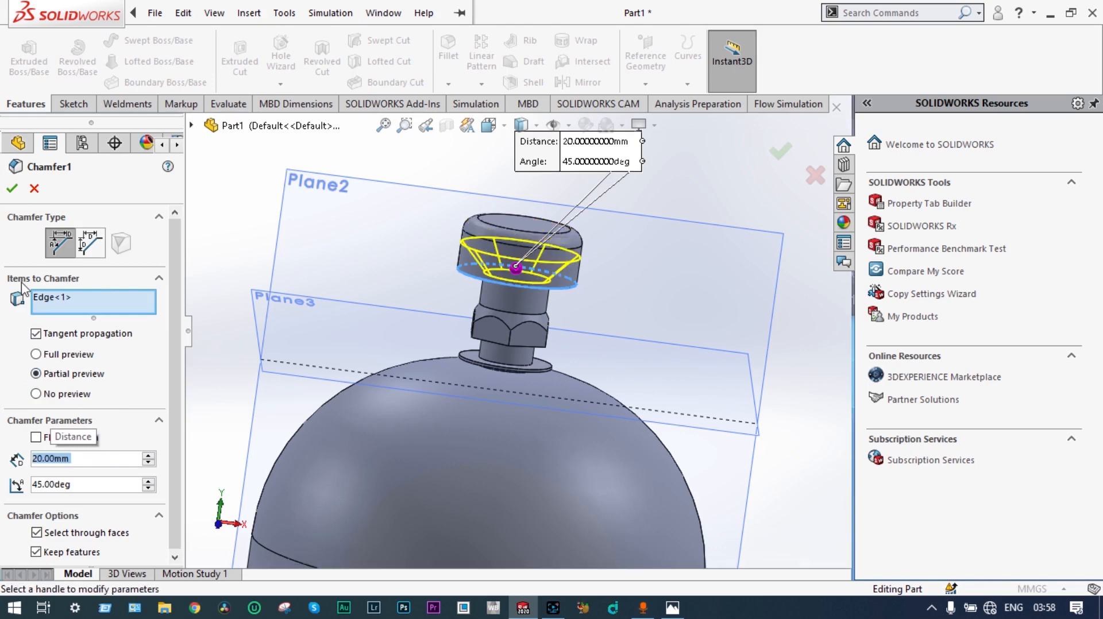
left_click(12, 188)
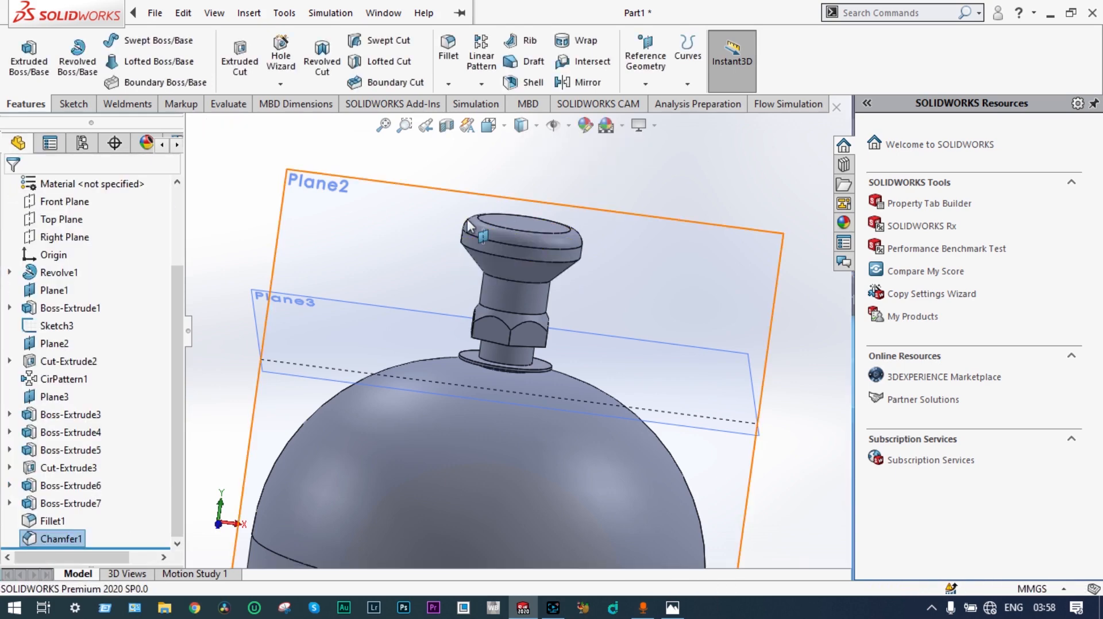
Step: Examine the chamfered cap, the hexagonal fitting and the whole vessel from several angles and distances
middle_click_drag(679, 269, 605, 286)
scroll(571, 297, "up", 4)
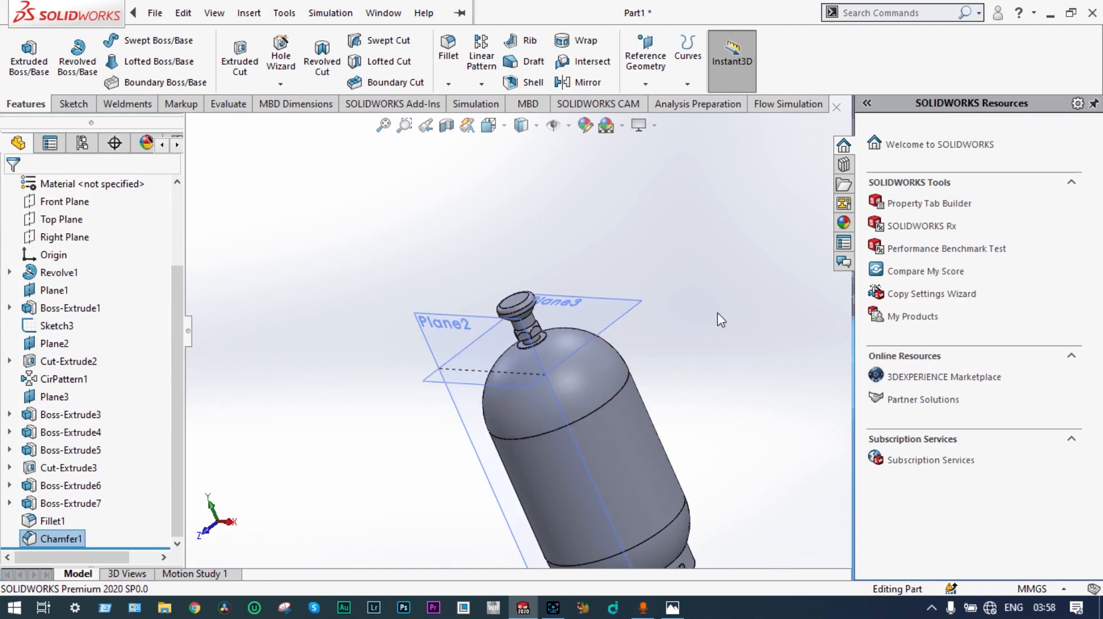
scroll(720, 320, "up", 4)
middle_click_drag(721, 320, 540, 318)
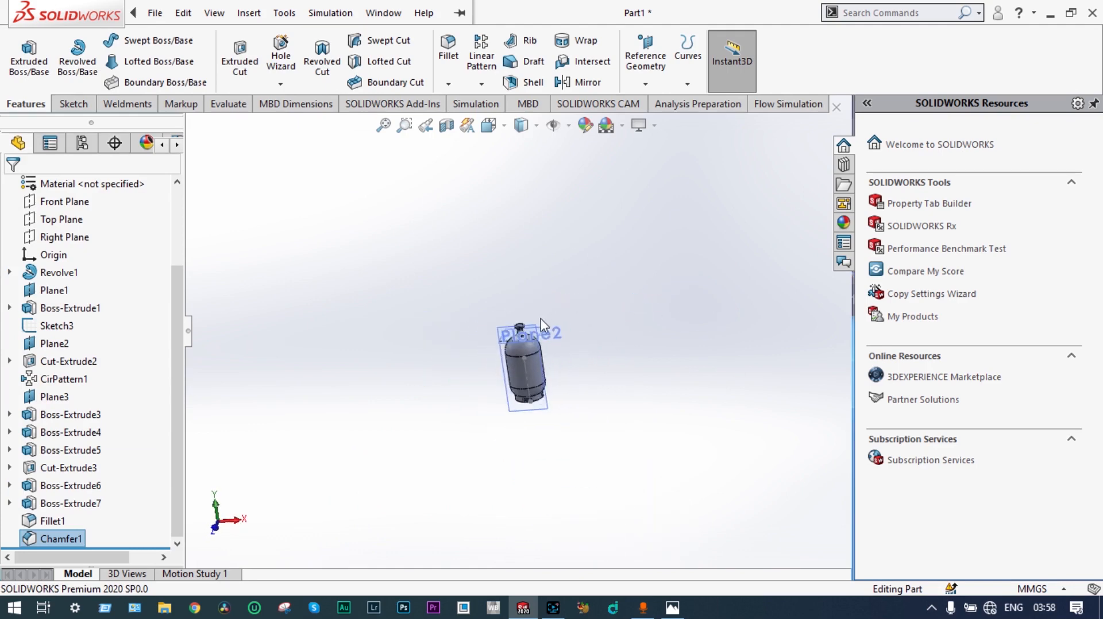
scroll(528, 327, "down", 6)
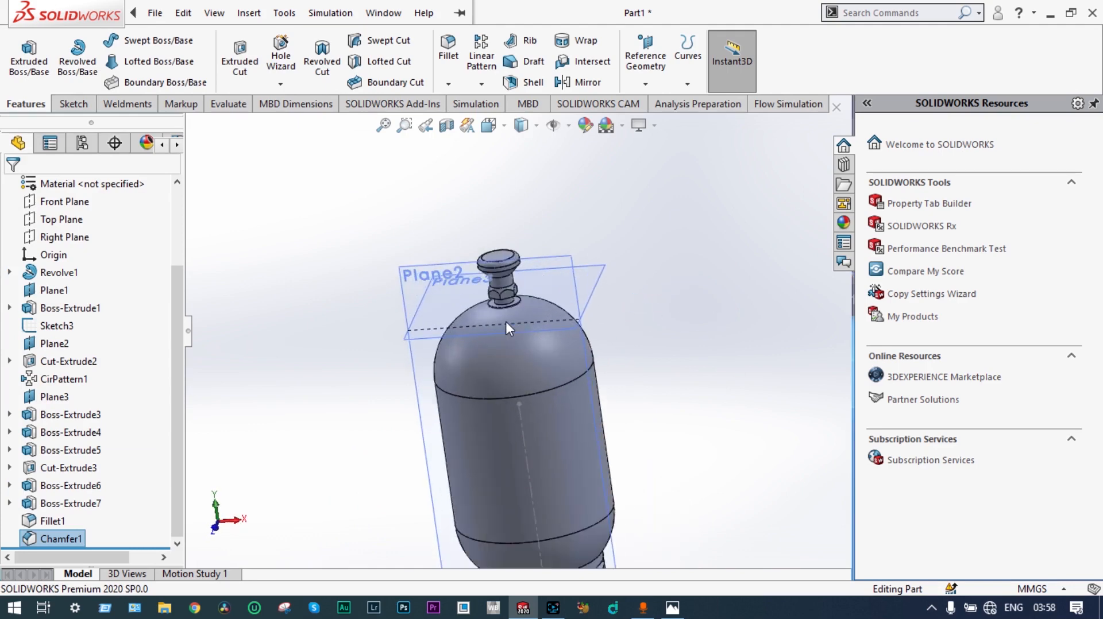
scroll(506, 328, "down", 2)
middle_click_drag(506, 328, 533, 354)
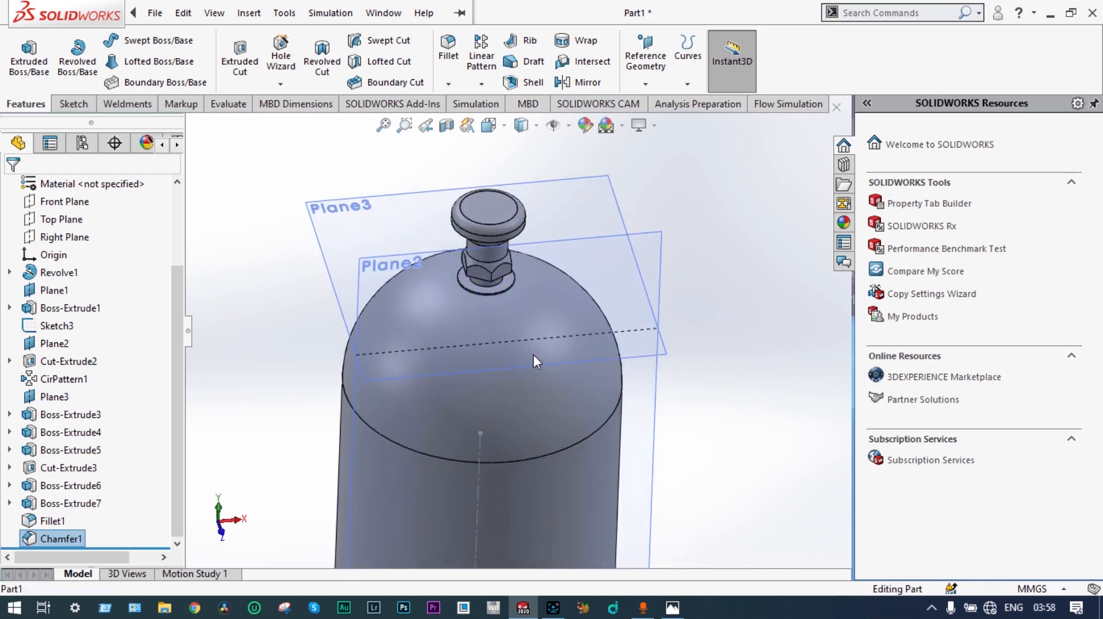
middle_click_drag(694, 231, 672, 225)
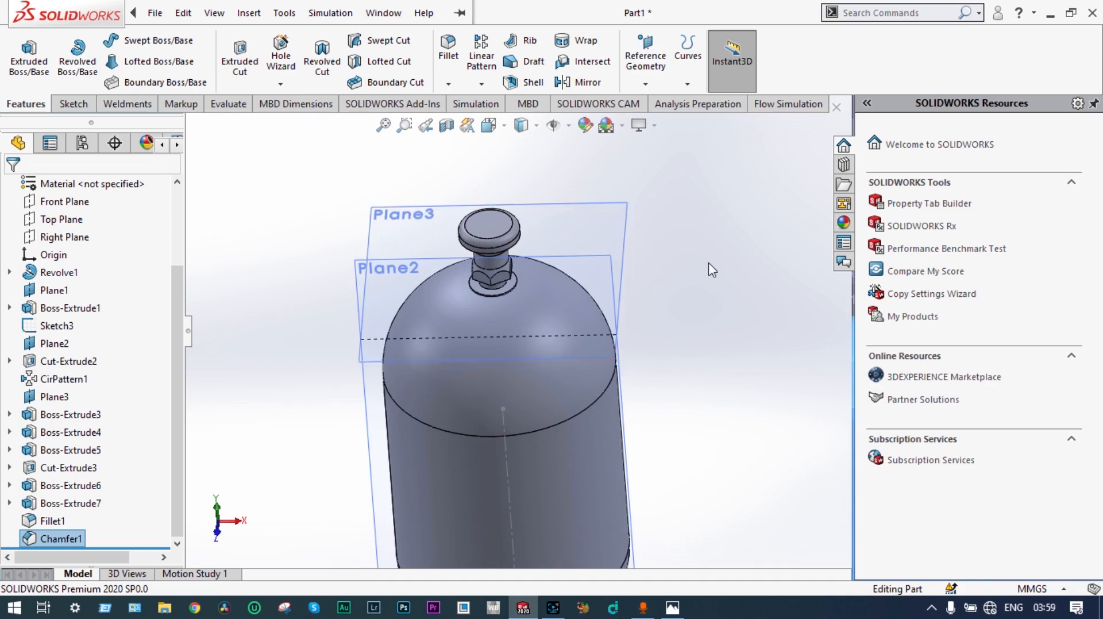
middle_click_drag(714, 270, 721, 172)
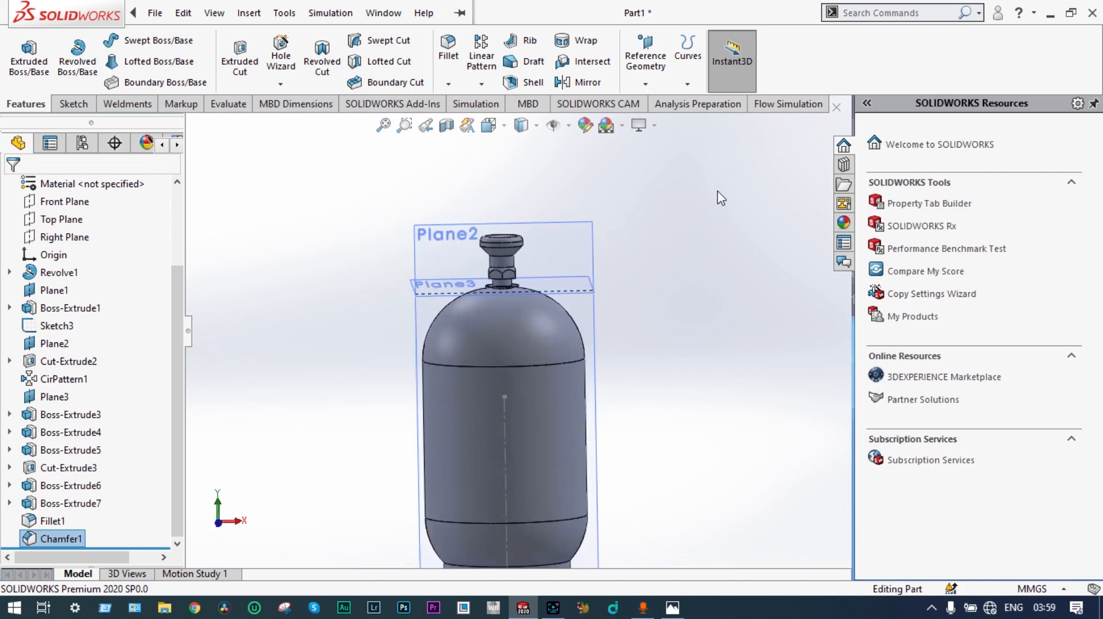
Step: Create a reference plane offset 122 mm upward from Plane3, just above the cap
left_click(560, 284)
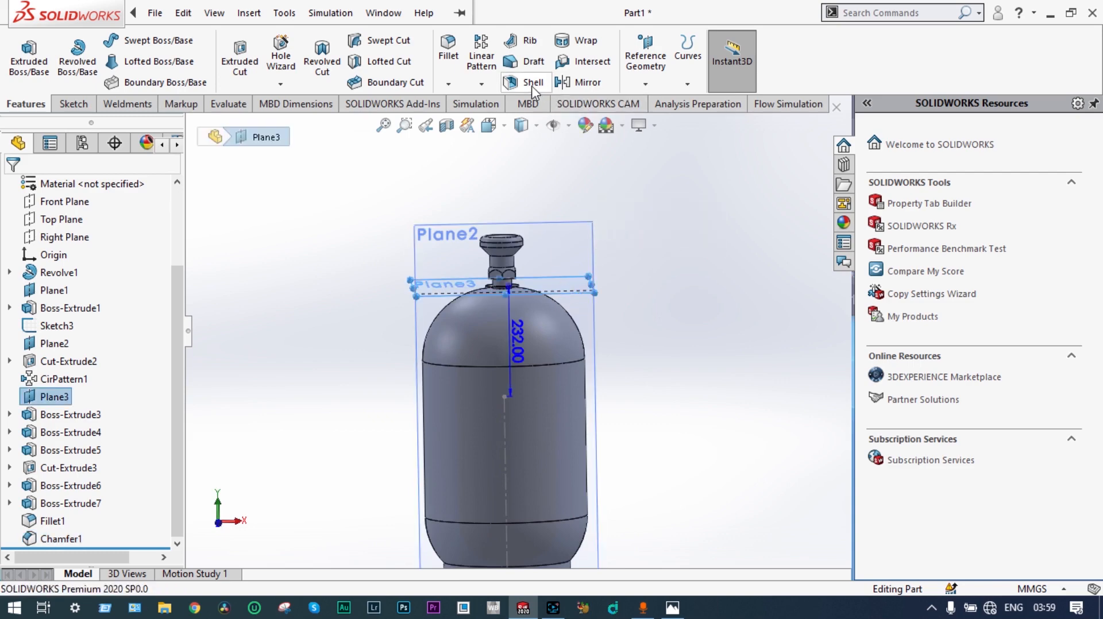
left_click(645, 83)
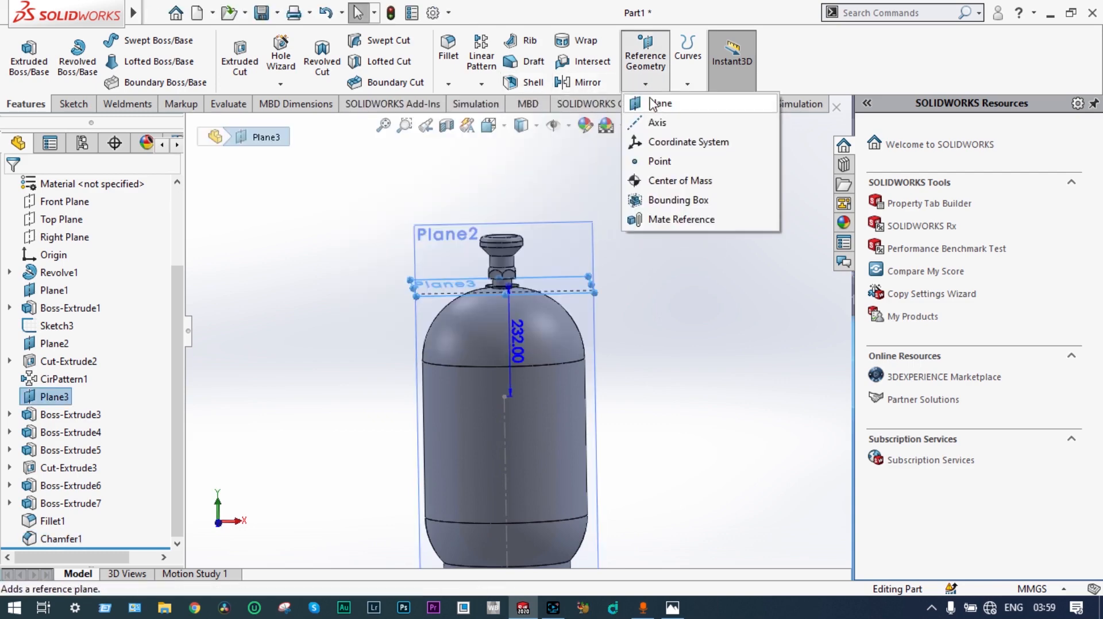
left_click(654, 106)
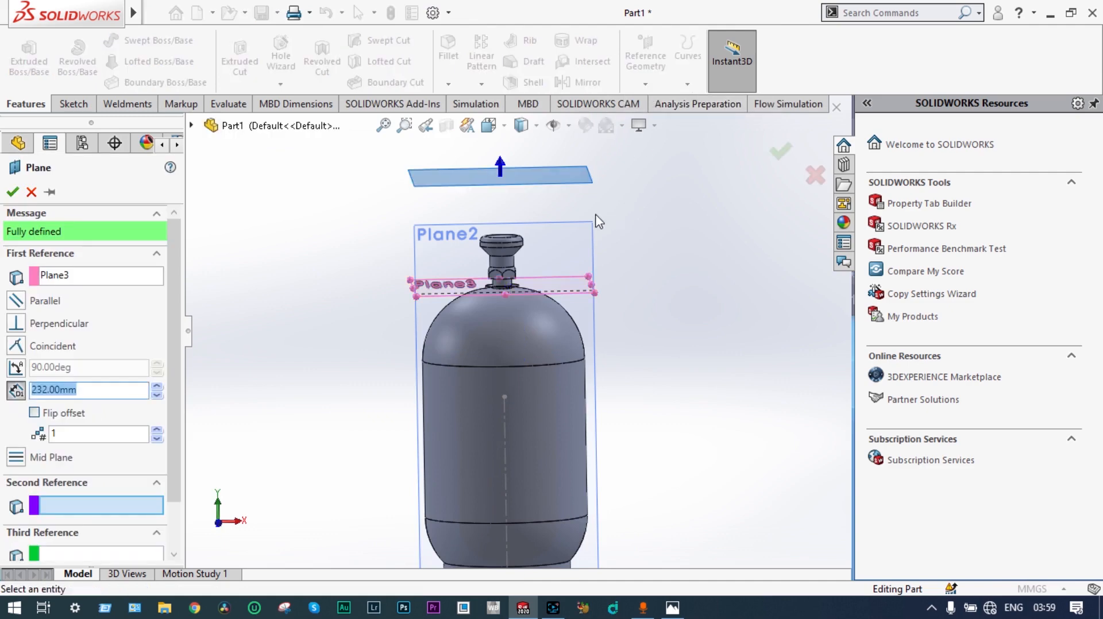
left_click(155, 393)
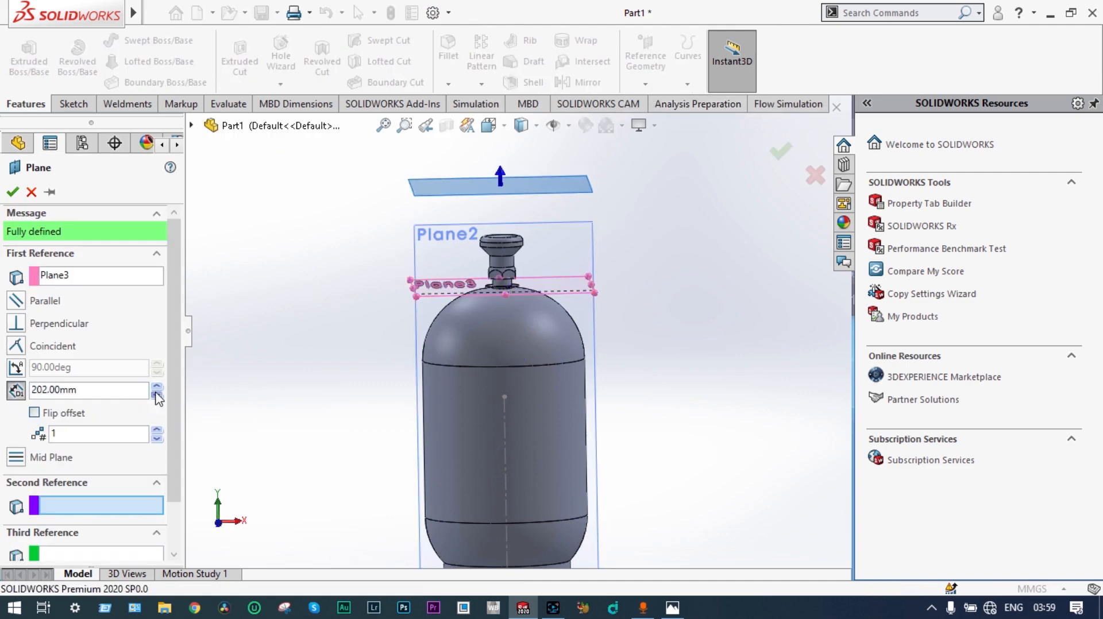
left_click(156, 394)
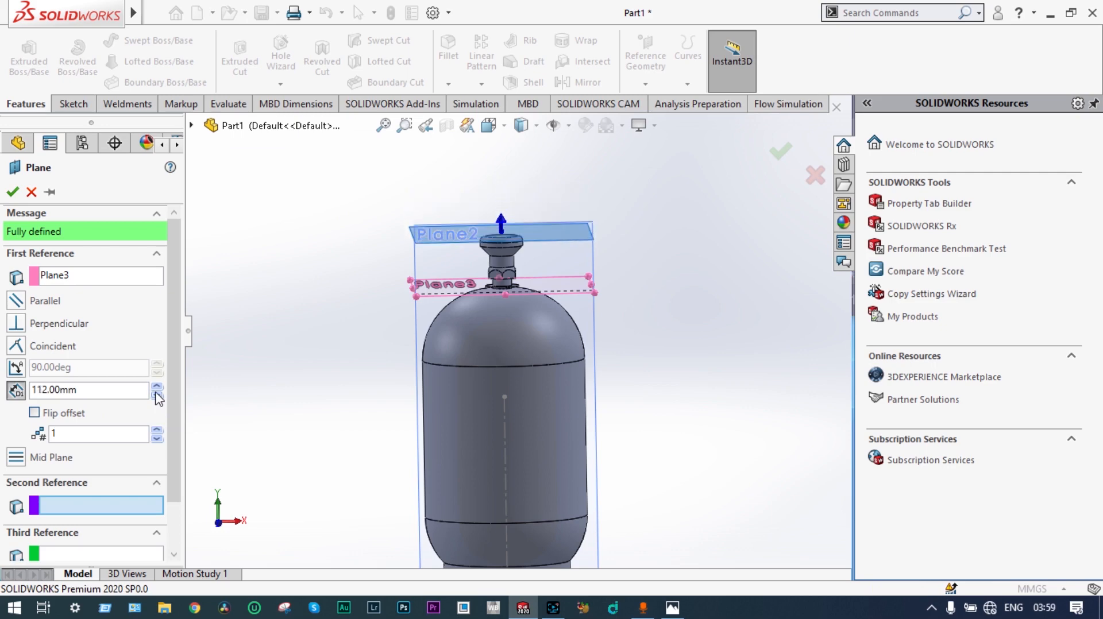
left_click(157, 386)
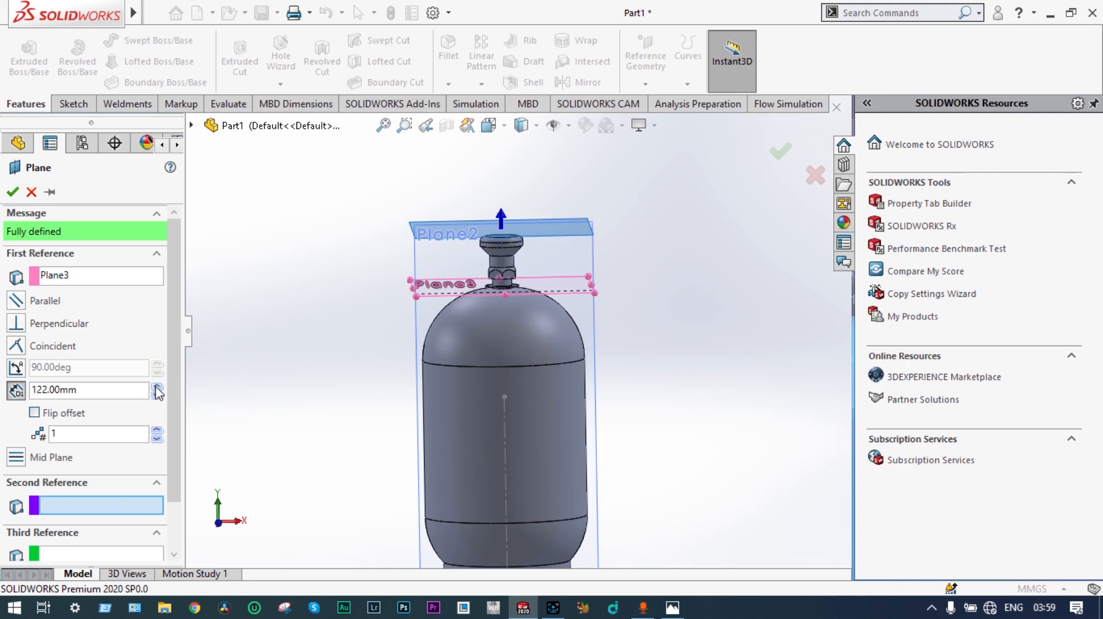
middle_click_drag(266, 370, 299, 352)
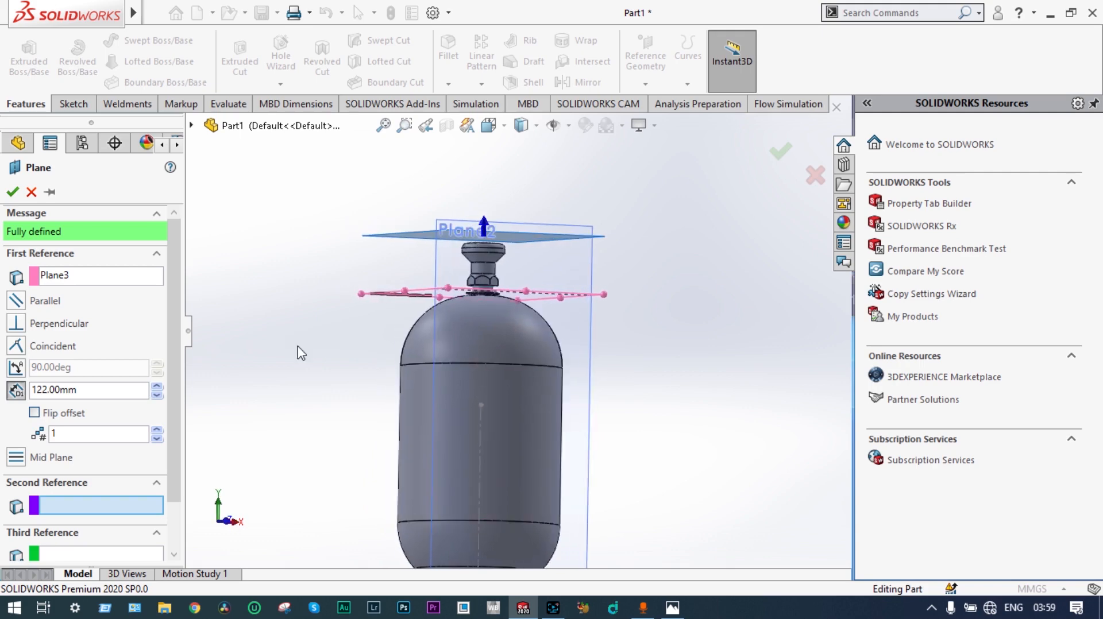
left_click(12, 192)
Step: On Plane4, sketch a centre-point arc of about 128 mm radius around the origin, running clockwise from the horizontal through about 60°
middle_click_drag(253, 210, 227, 367)
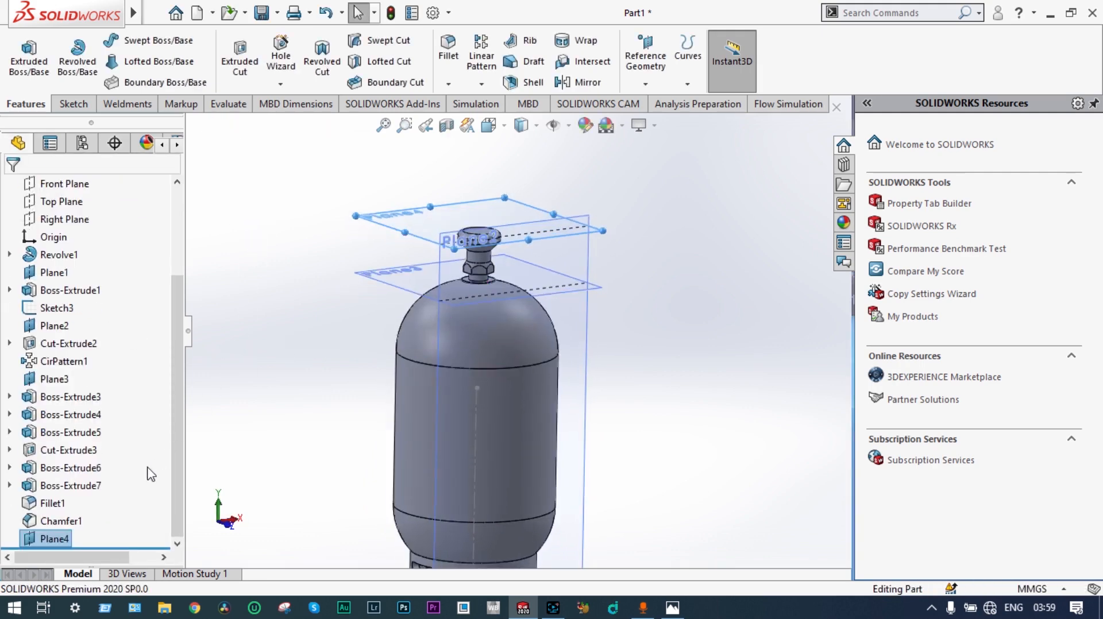
right_click(55, 539)
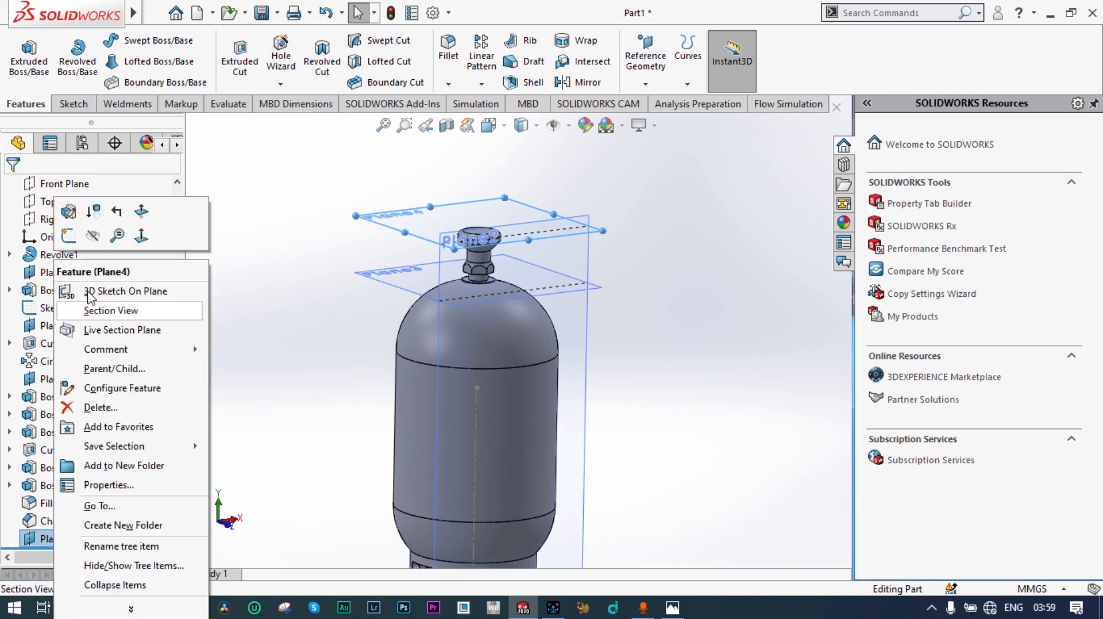
left_click(68, 235)
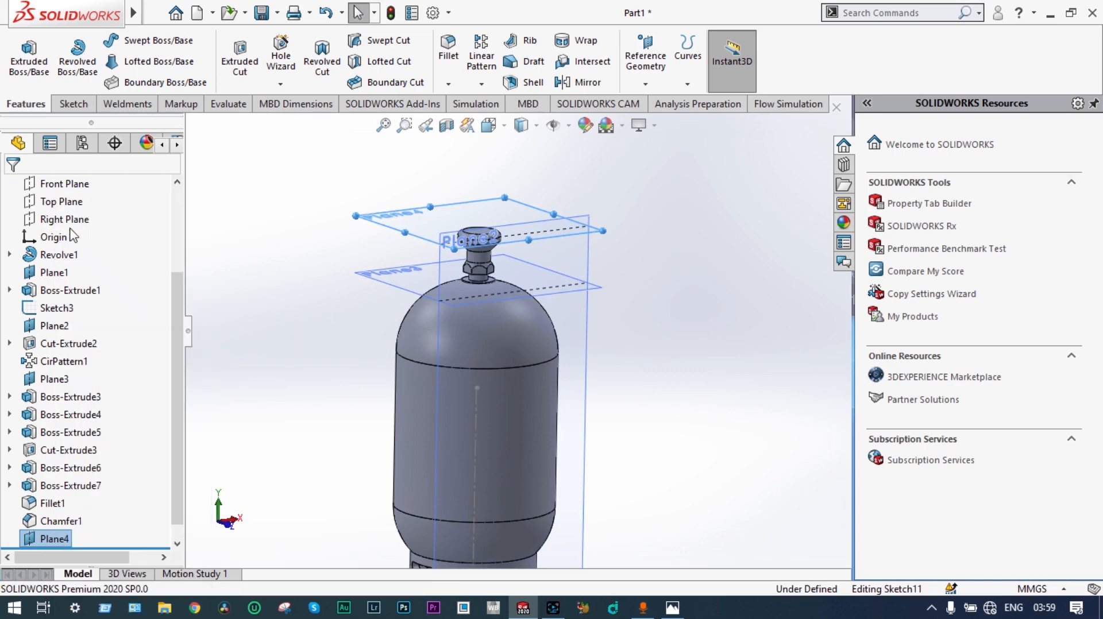
right_click(59, 543)
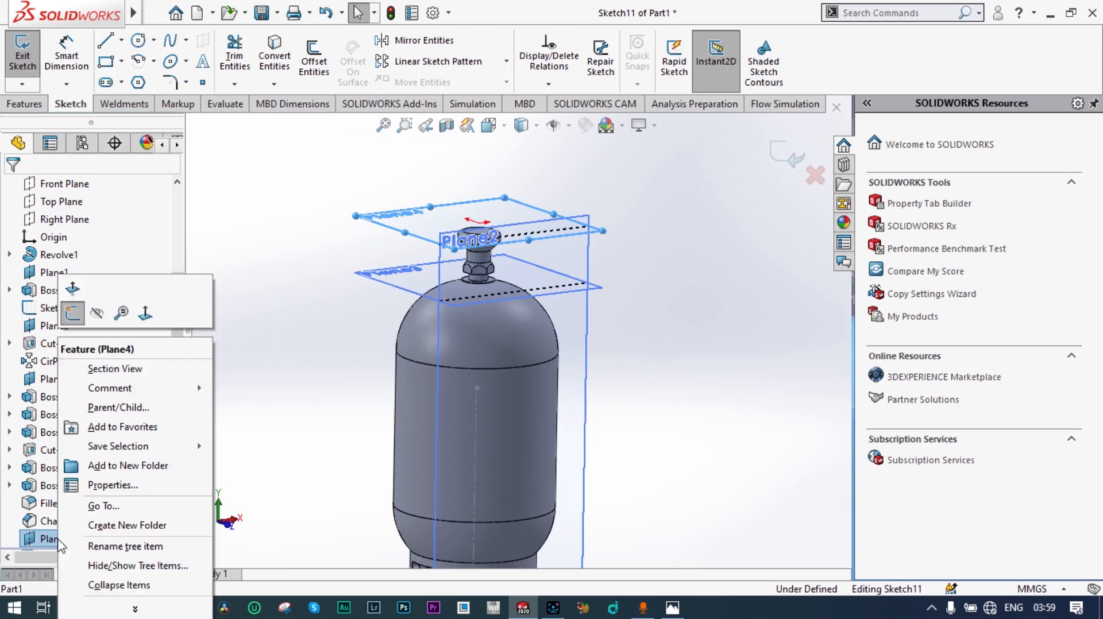
left_click(148, 316)
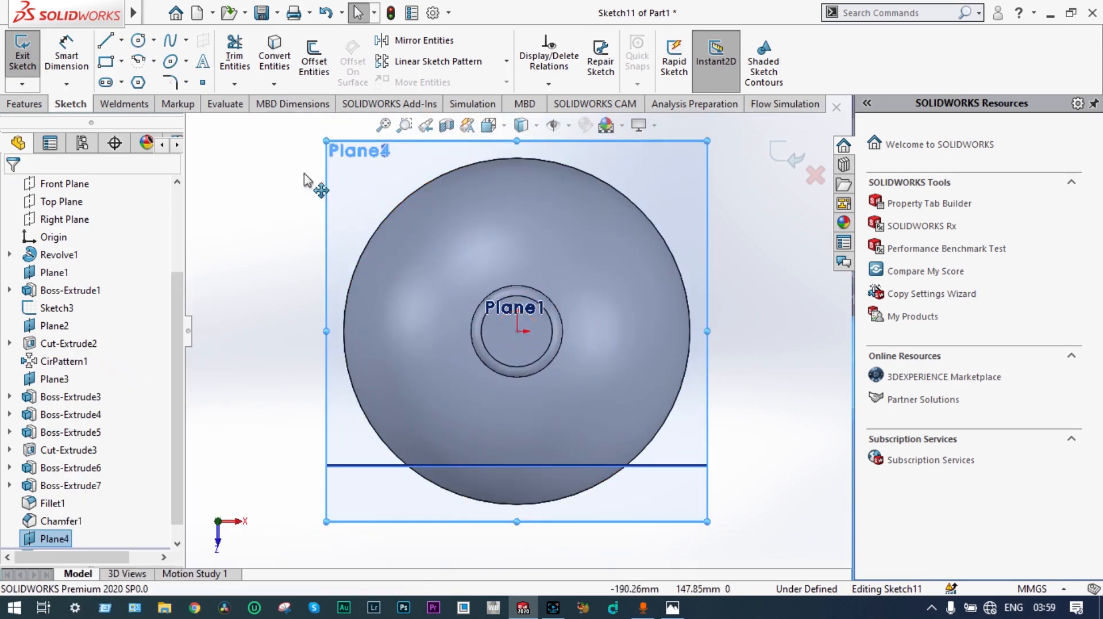
left_click(138, 61)
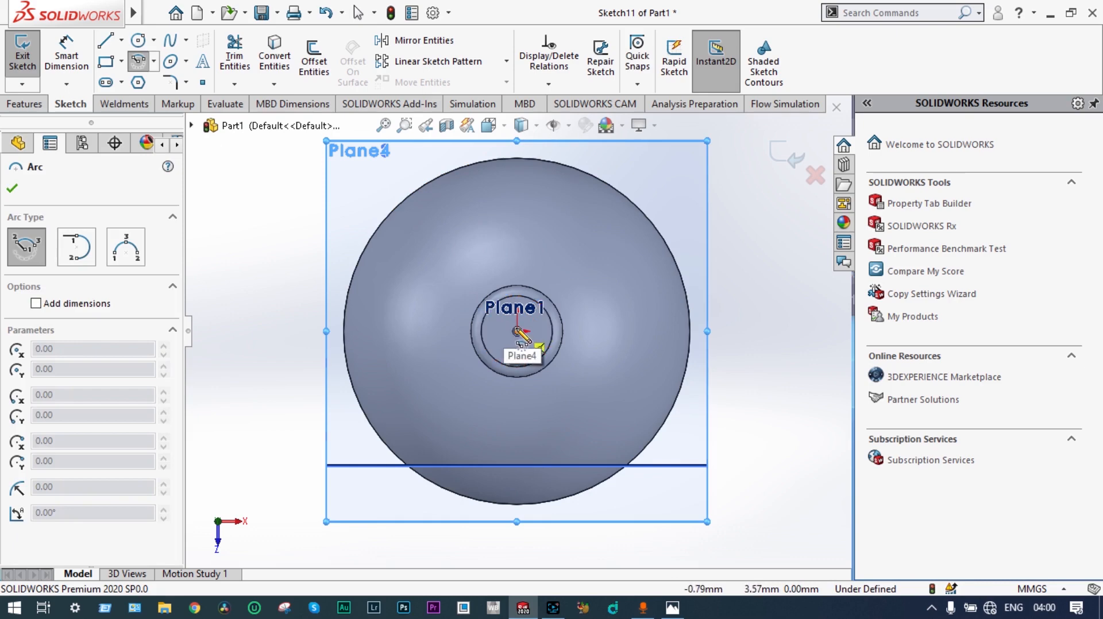
left_click(518, 331)
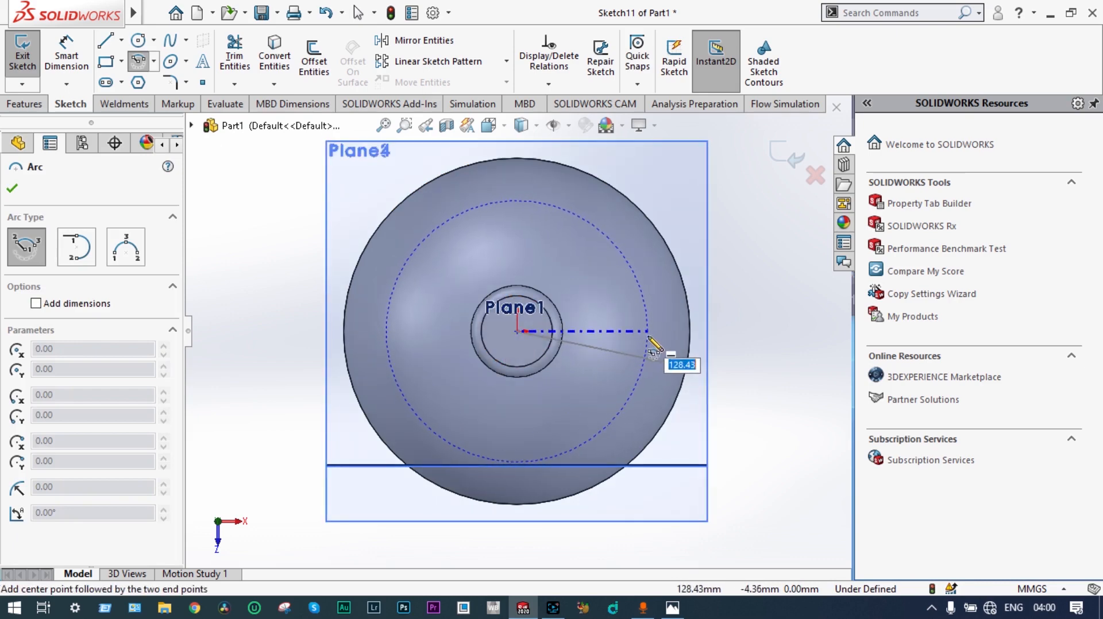
left_click(647, 336)
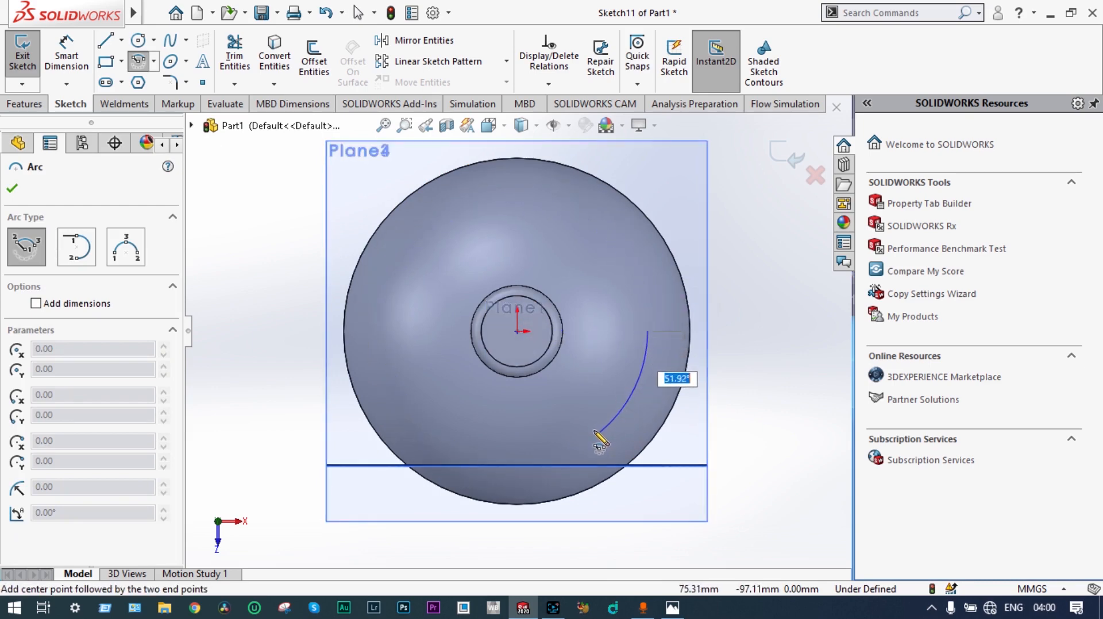
left_click(581, 447)
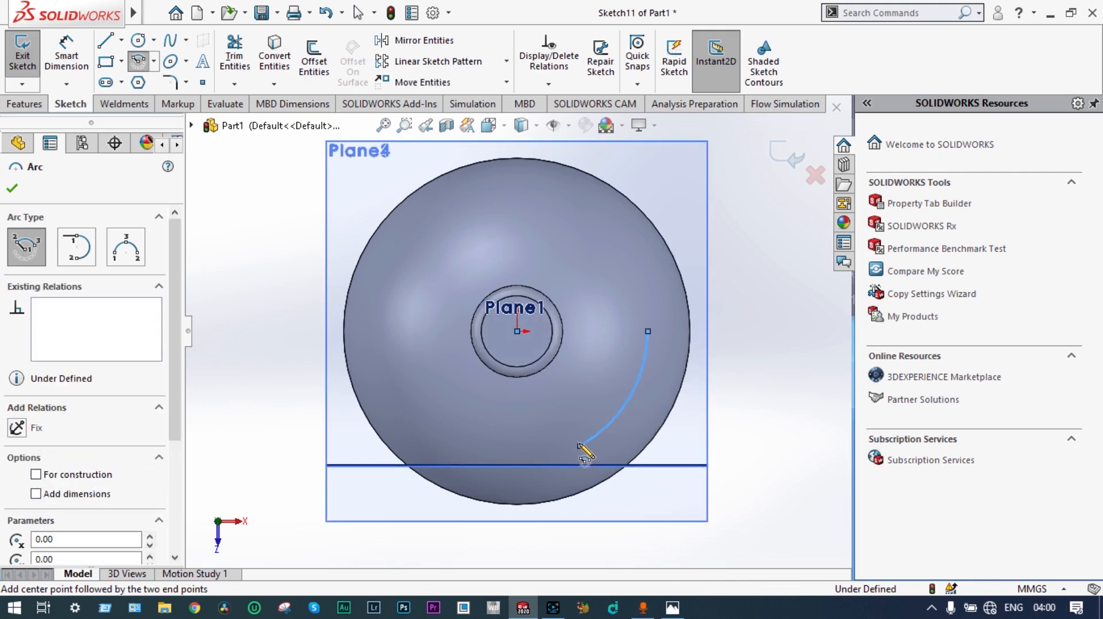
key("Escape")
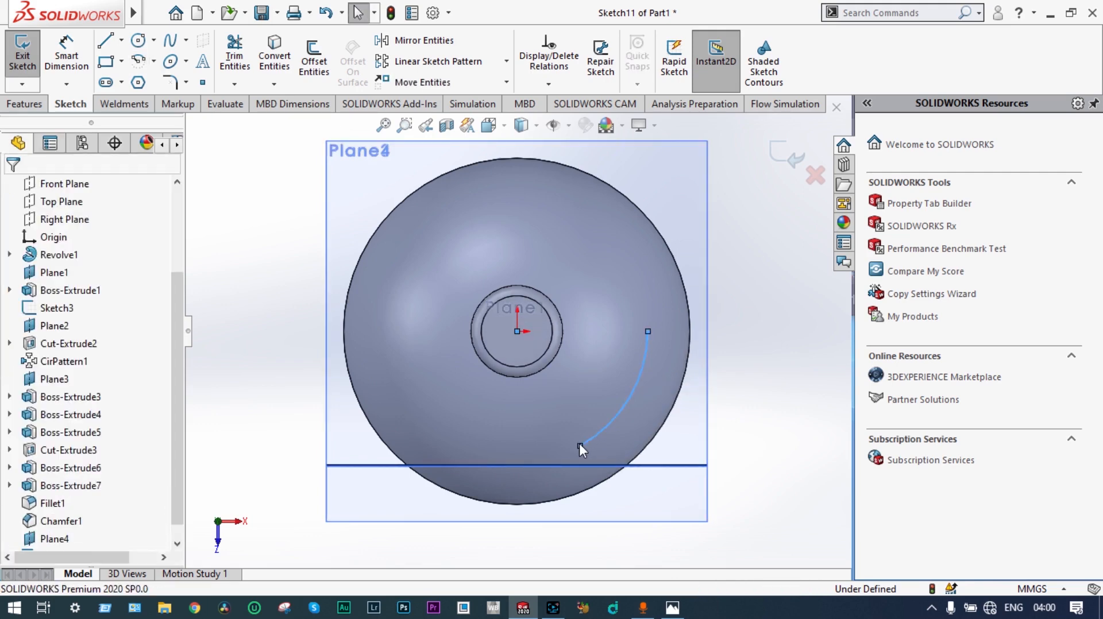
Step: Dimension the arc's radius and set it to 125 mm
left_click(79, 60)
left_click(625, 412)
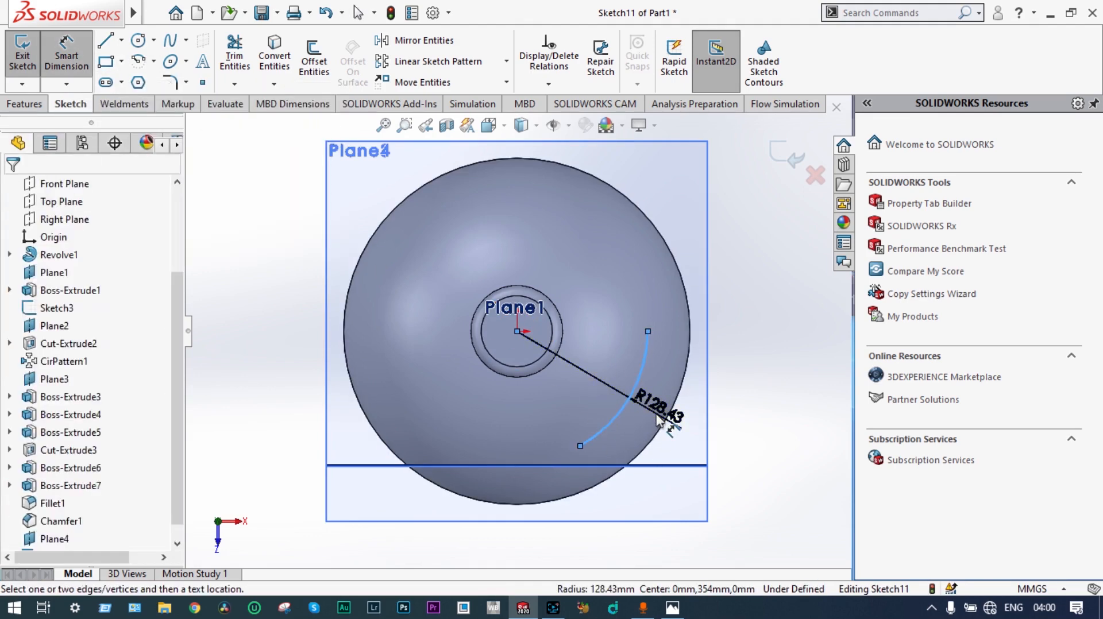
left_click(658, 416)
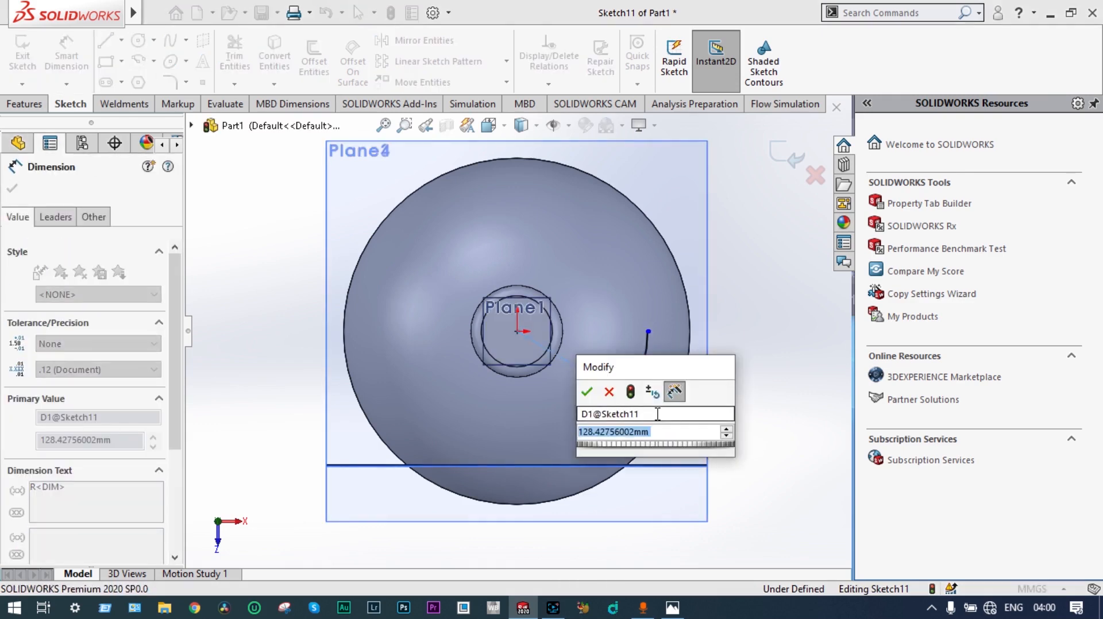
type("125")
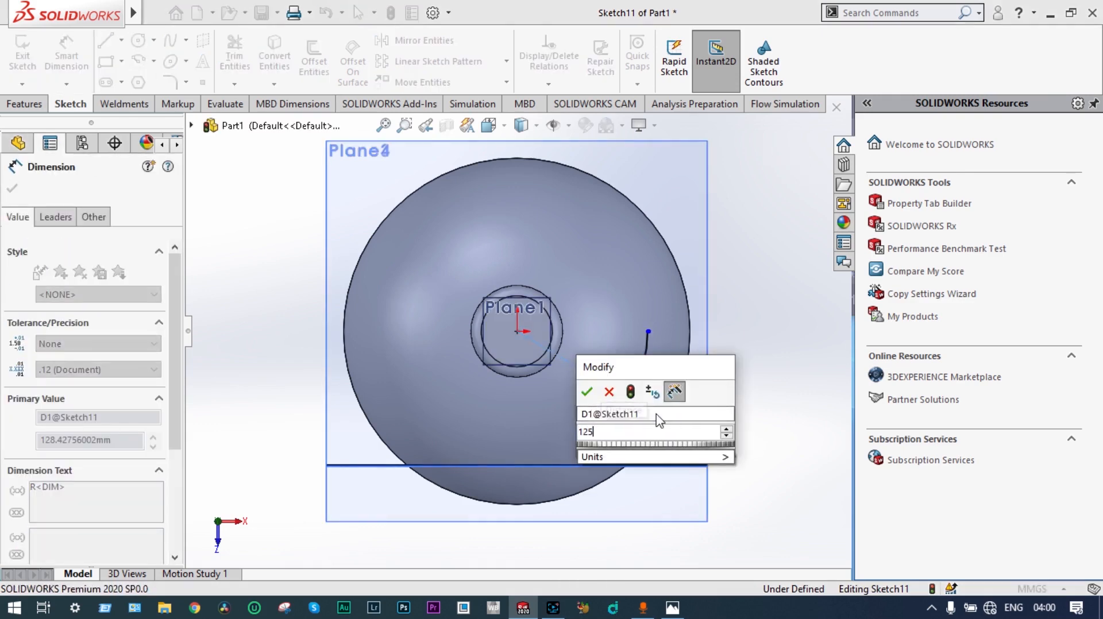
key("Return")
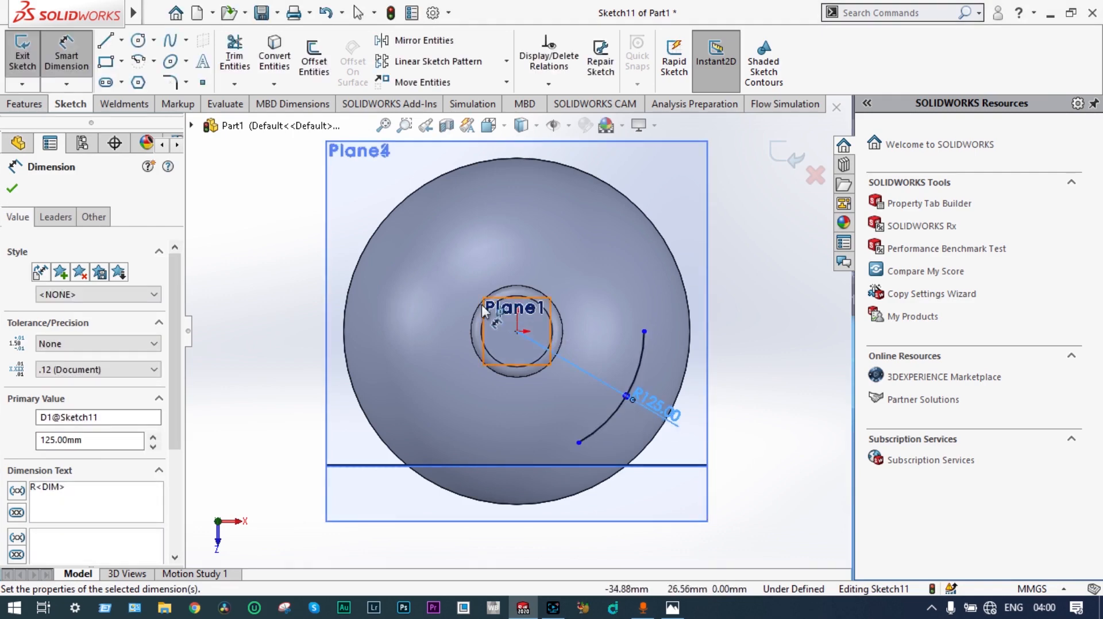
Step: Offset the 125 mm arc inward by 10 mm
left_click(312, 72)
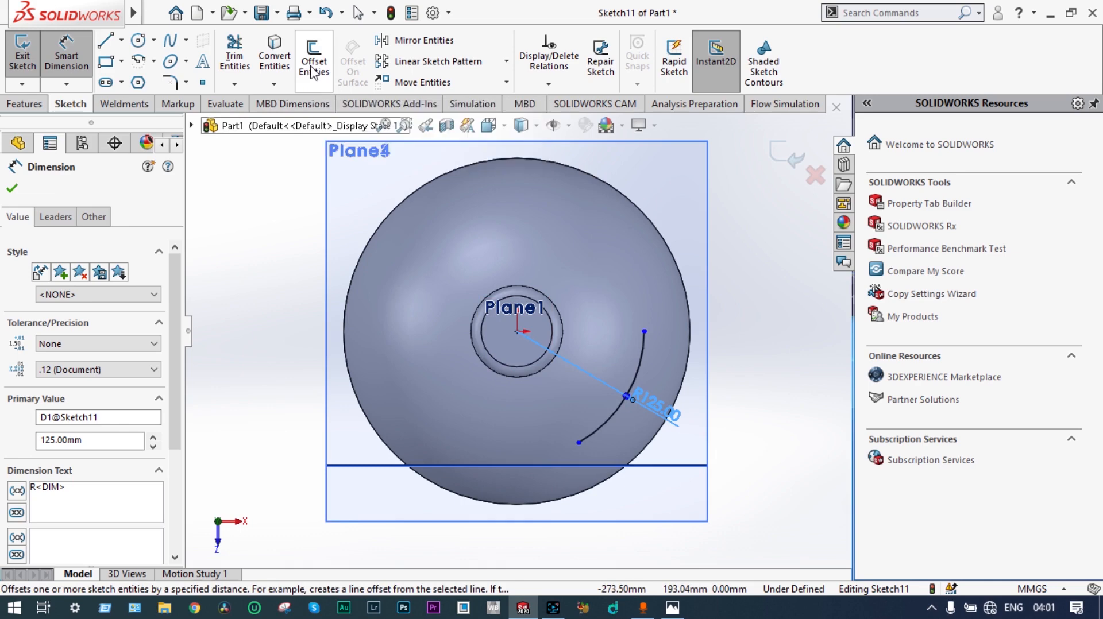
left_click(605, 419)
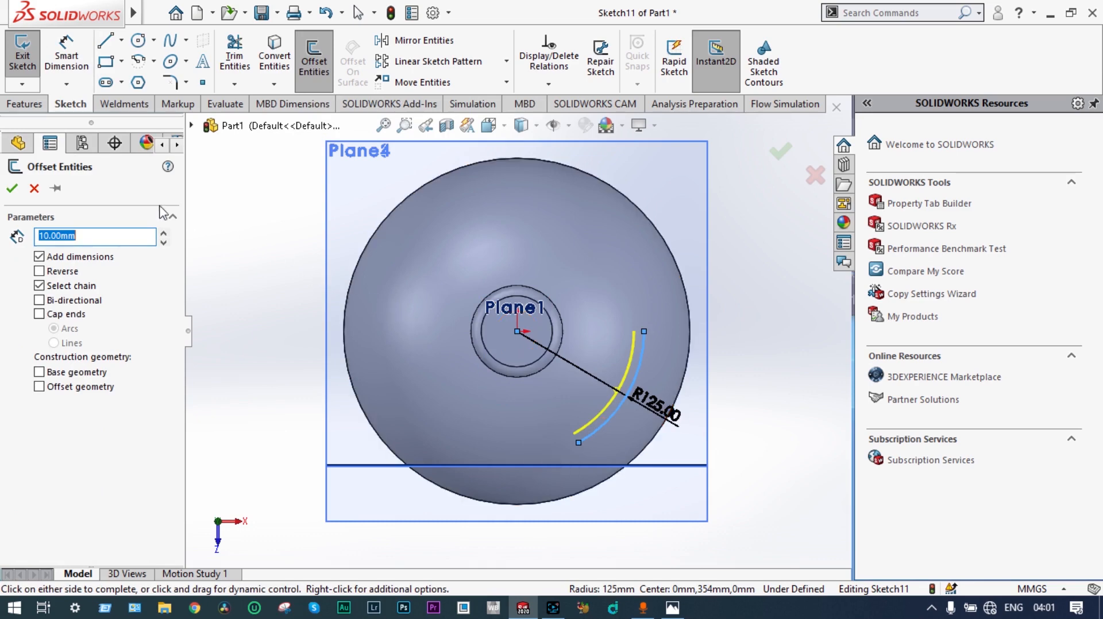
left_click(12, 190)
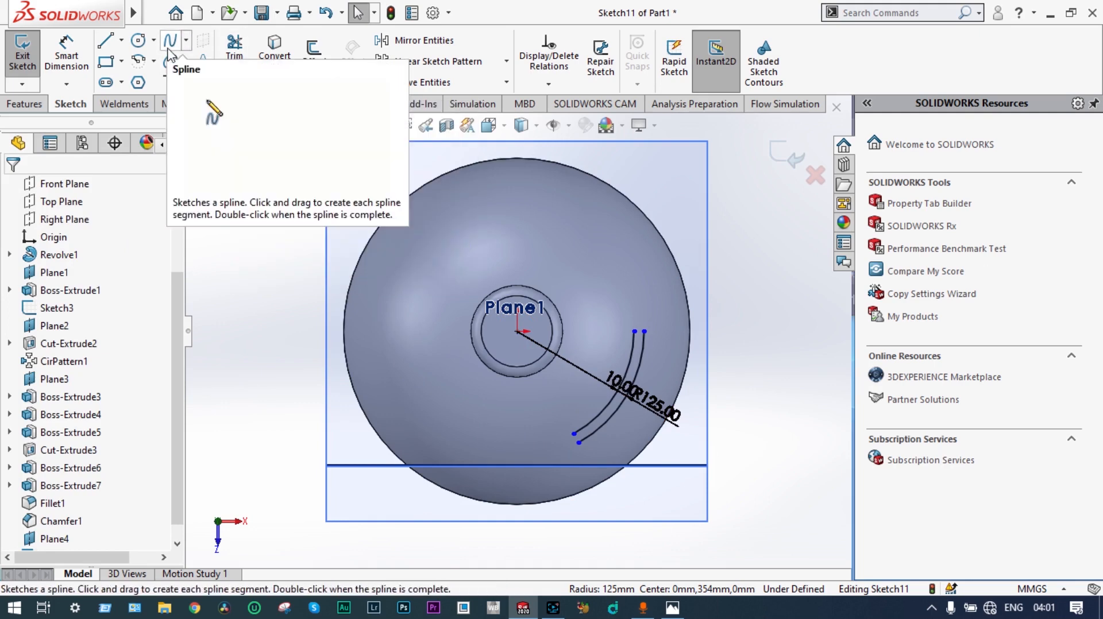
Step: Close both ends of the two concentric arcs with short straight lines and finish the sketch
left_click(106, 40)
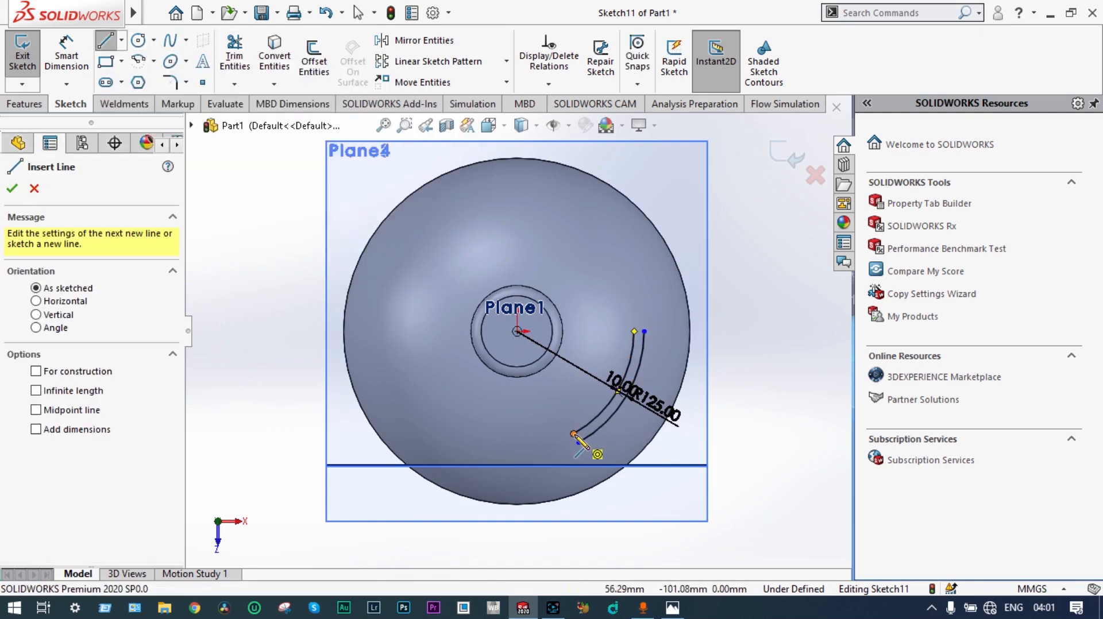
left_click(574, 435)
left_click(578, 443)
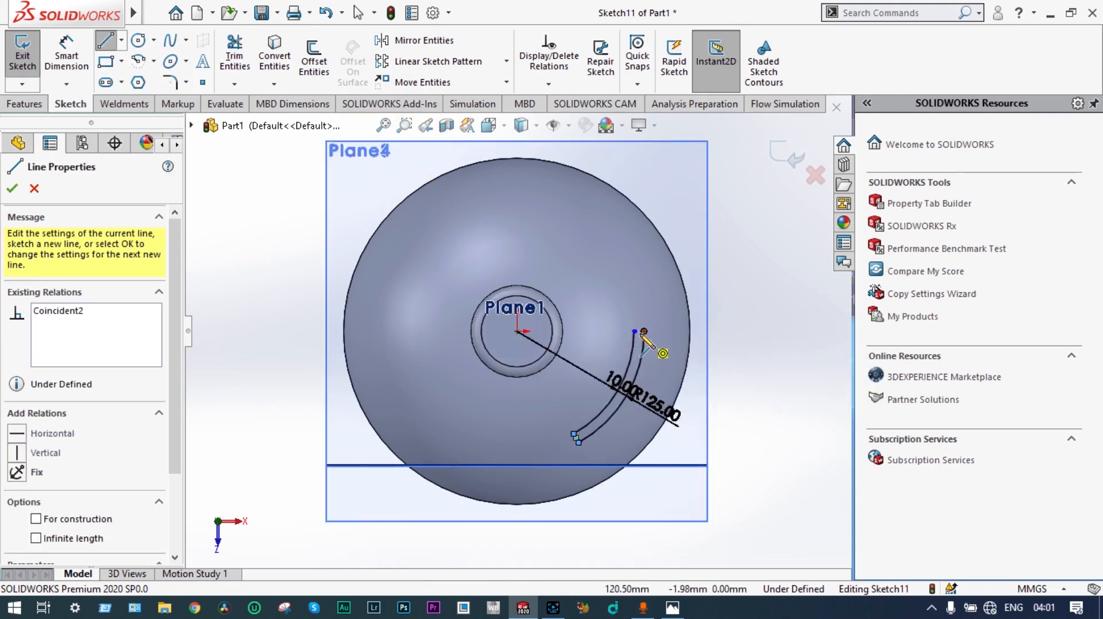
scroll(644, 333, "down", 5)
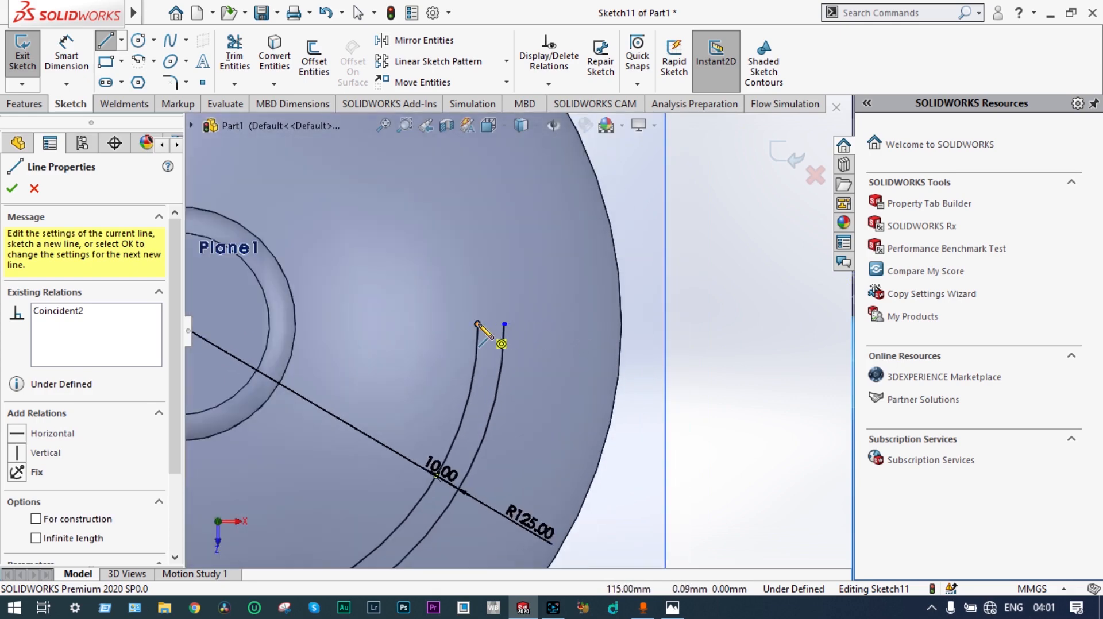
left_click(477, 323)
left_click(504, 325)
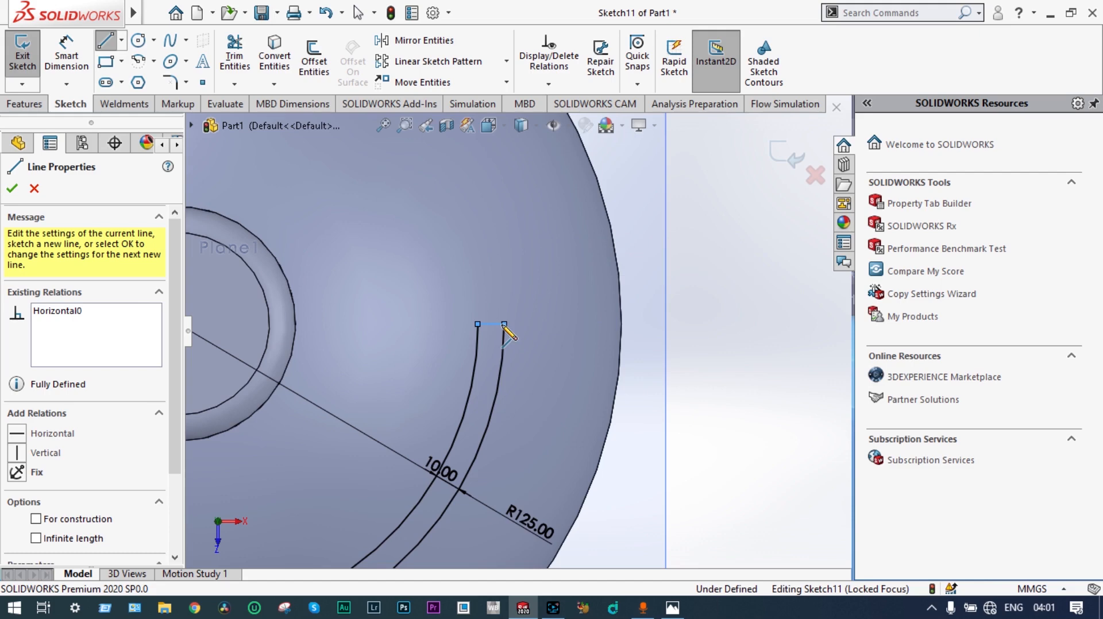
left_click(13, 189)
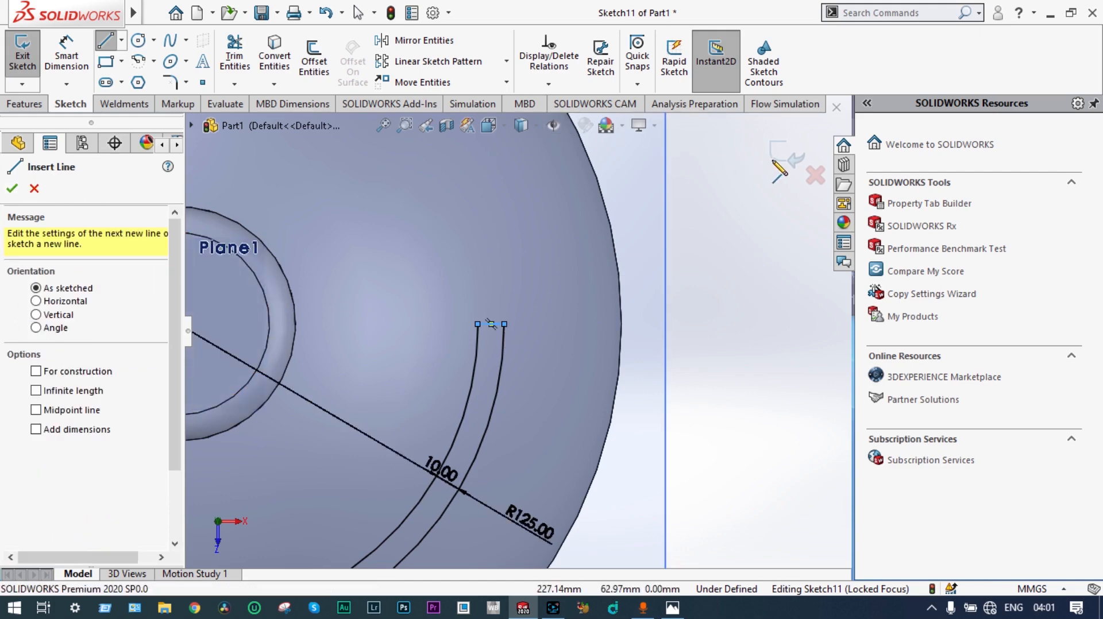
left_click(787, 159)
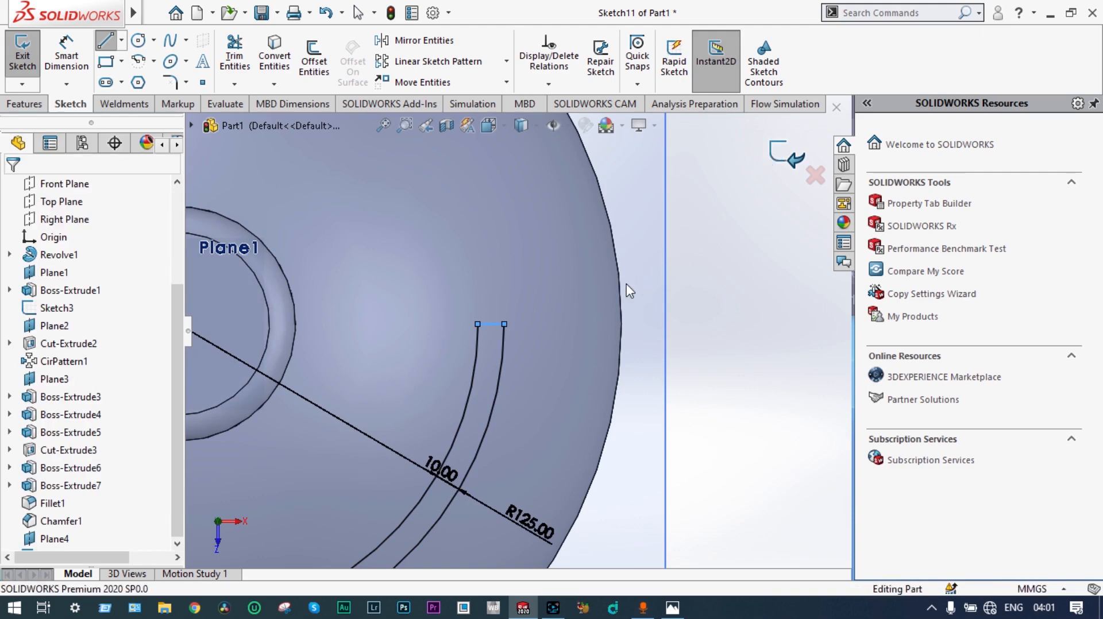
Step: Extrude the closed curved strip down to the vessel's domed top surface using the Up To Surface end condition, with merged result
scroll(523, 310, "up", 2)
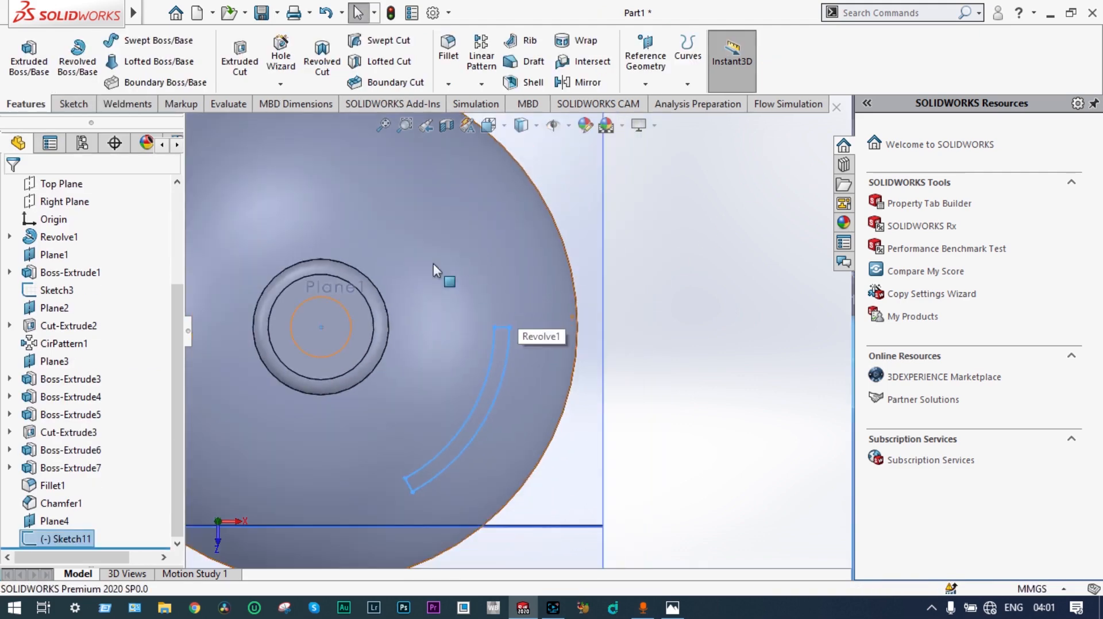
left_click(27, 69)
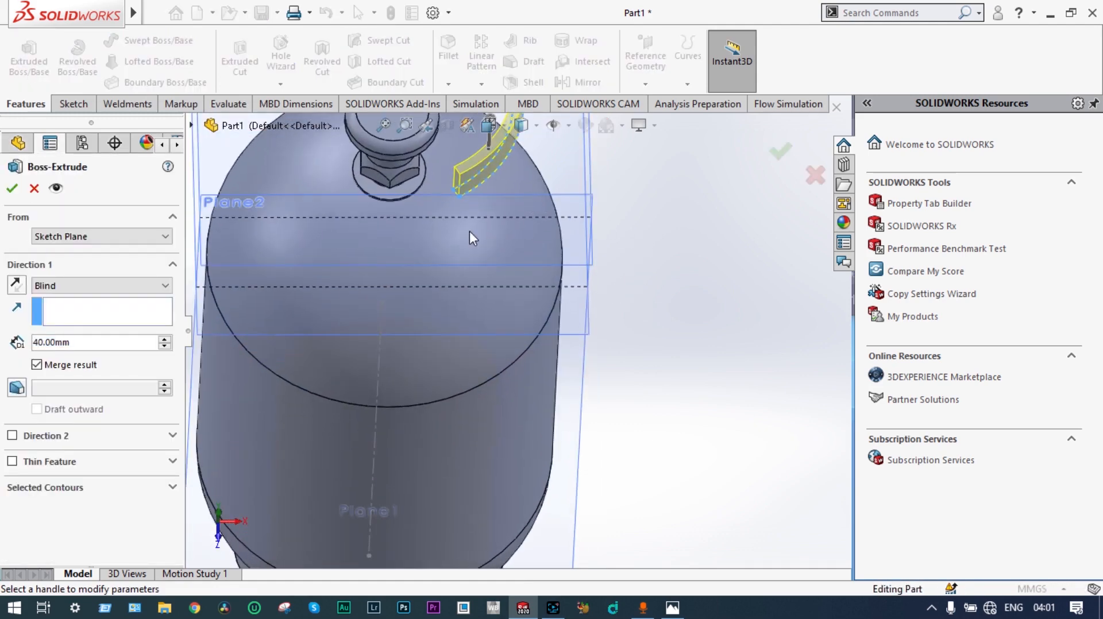
left_click(165, 285)
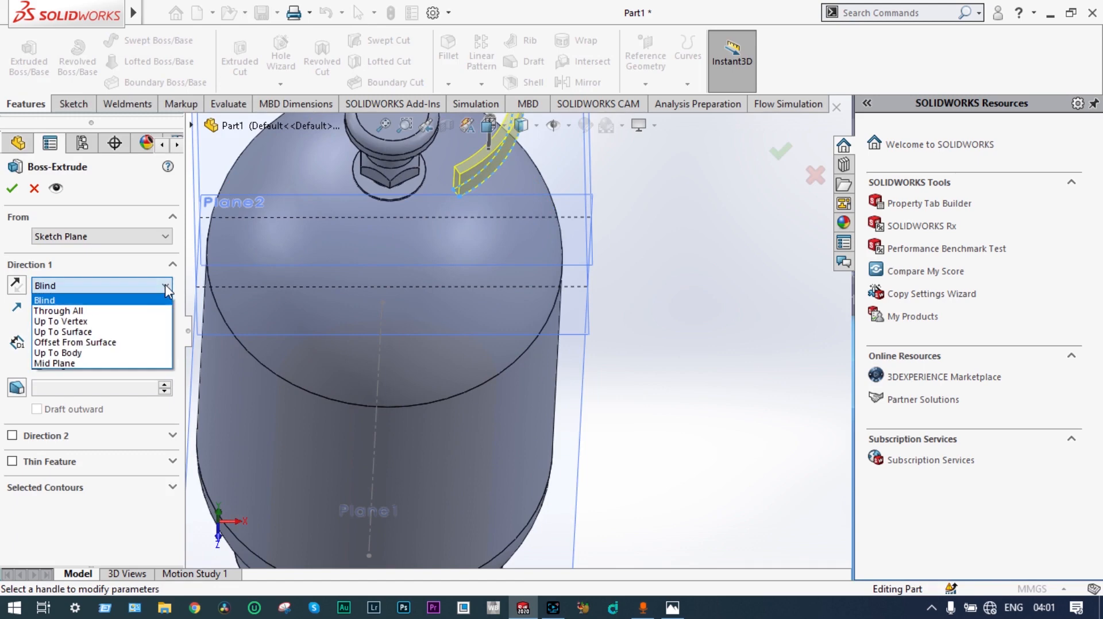
left_click(123, 333)
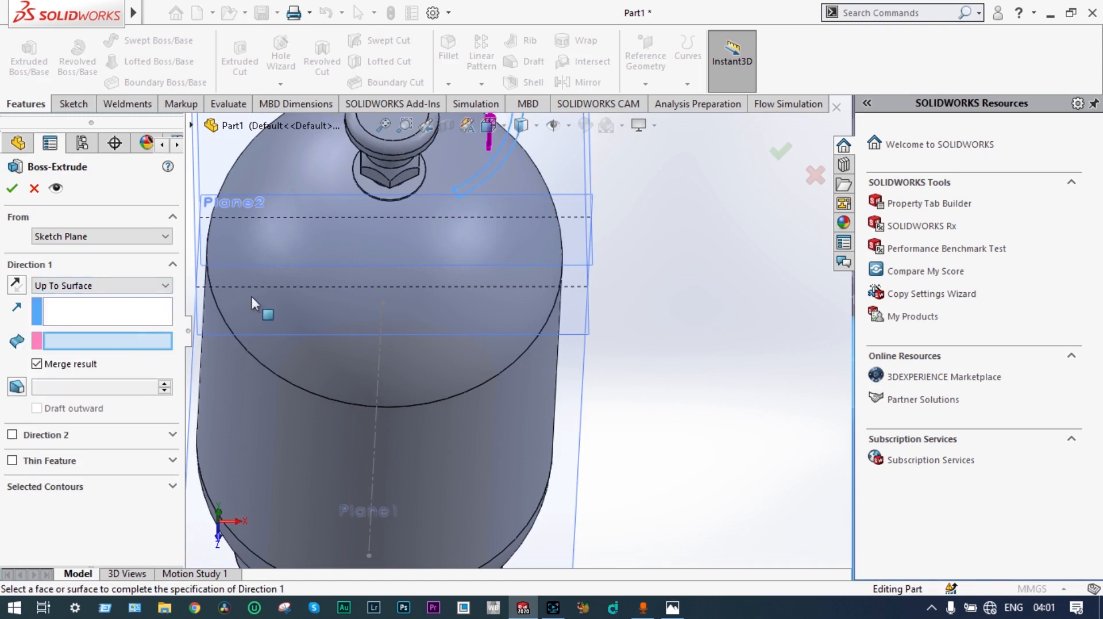
left_click(484, 248)
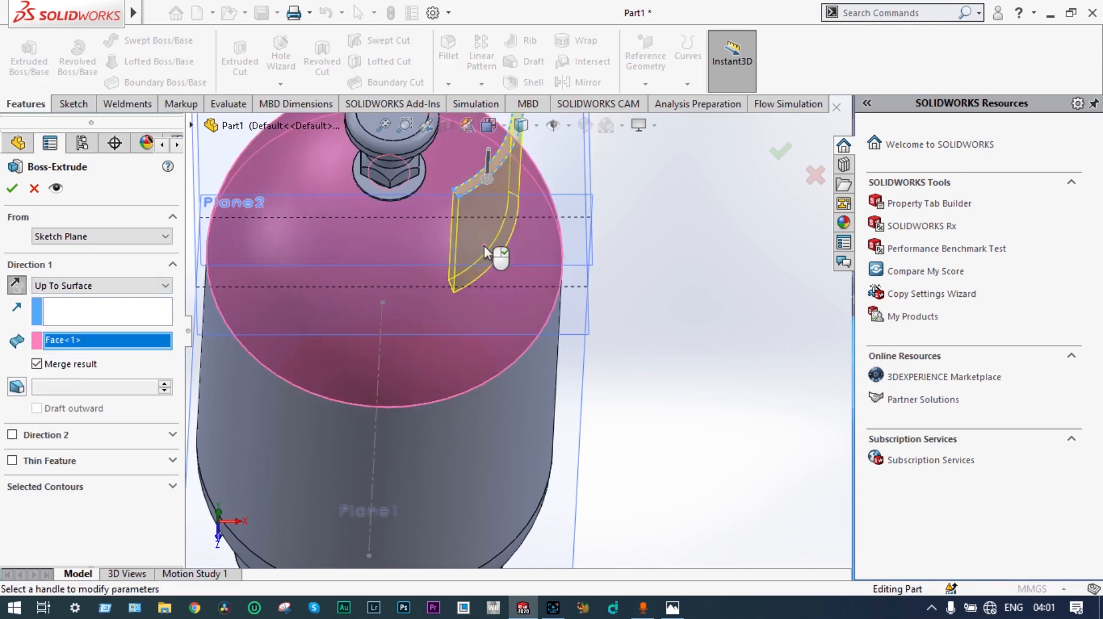
left_click(12, 188)
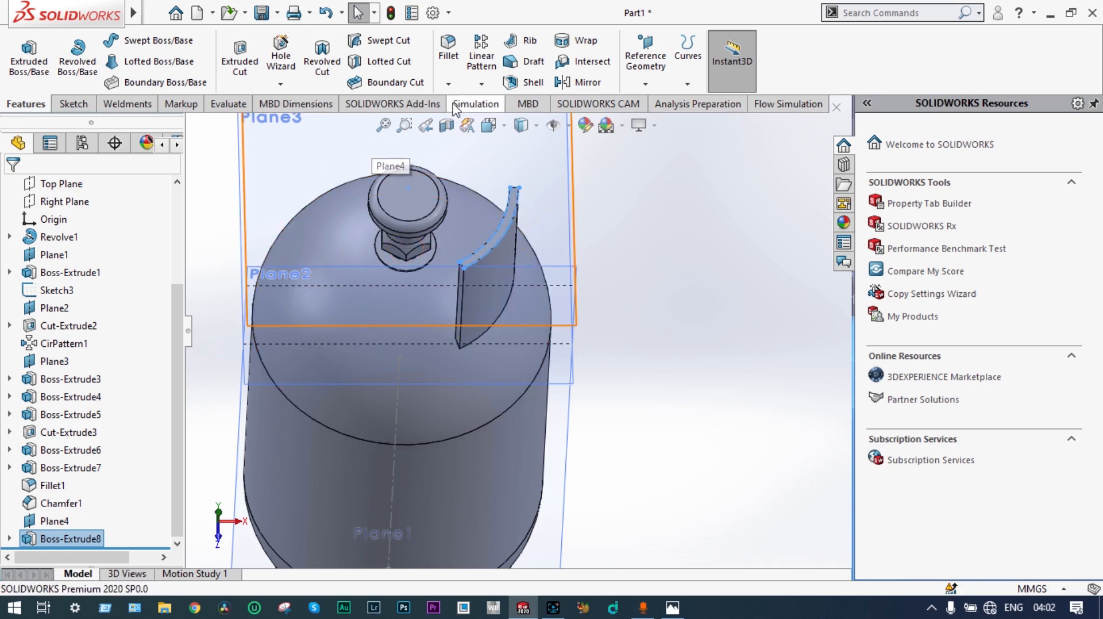
Step: Circular-pattern the extruded curved plate around the vessel's cylindrical body face with 3 equally spaced instances over 360°
left_click(482, 86)
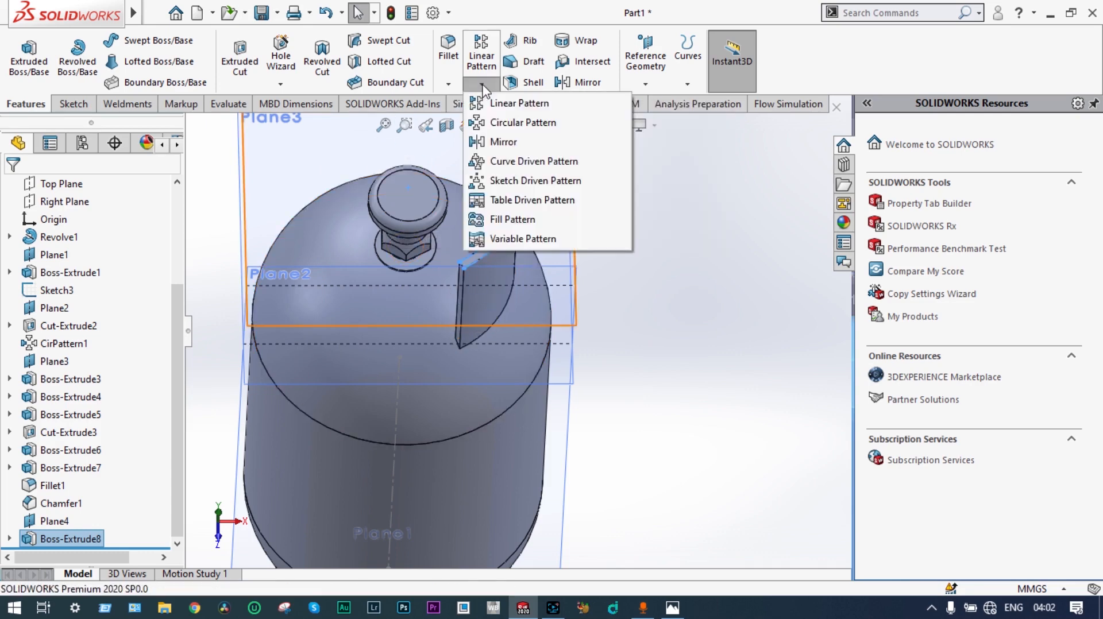
left_click(490, 123)
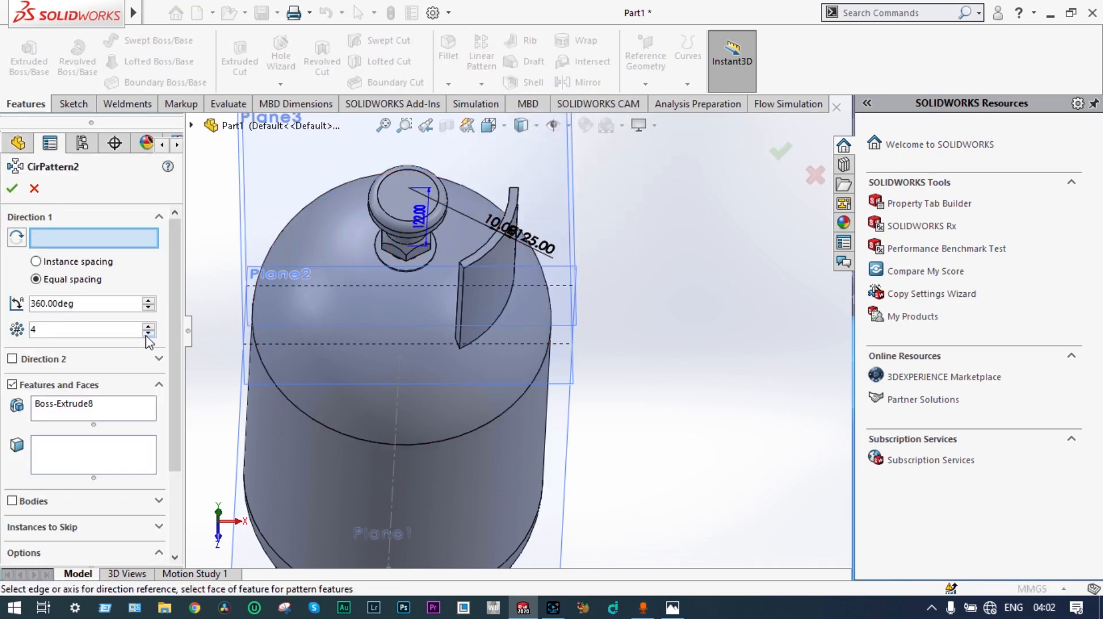
left_click(301, 454)
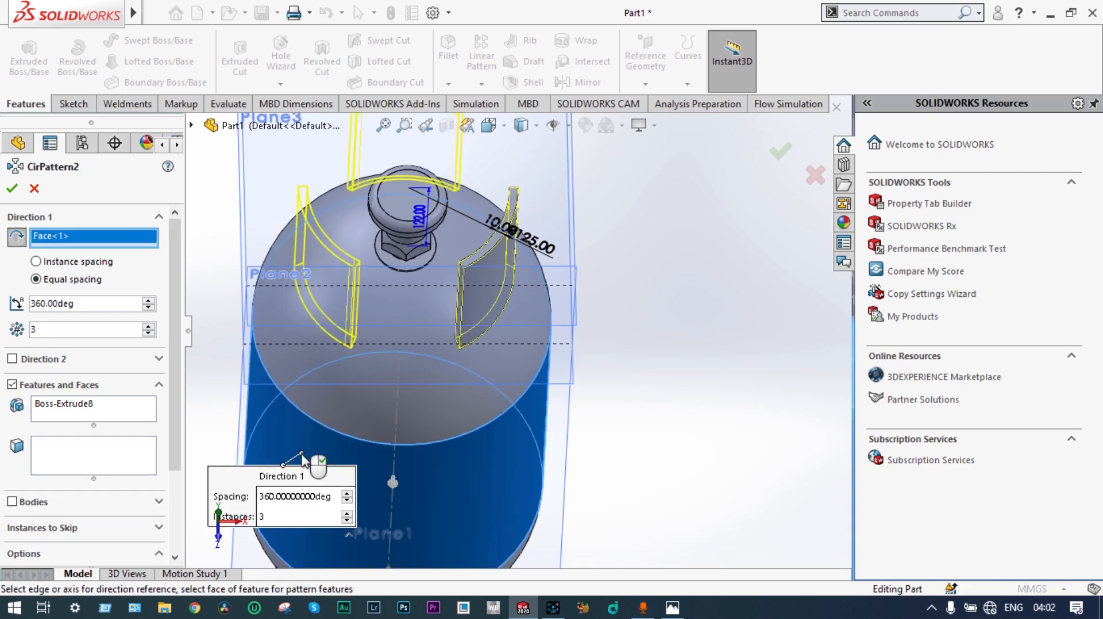
left_click(13, 189)
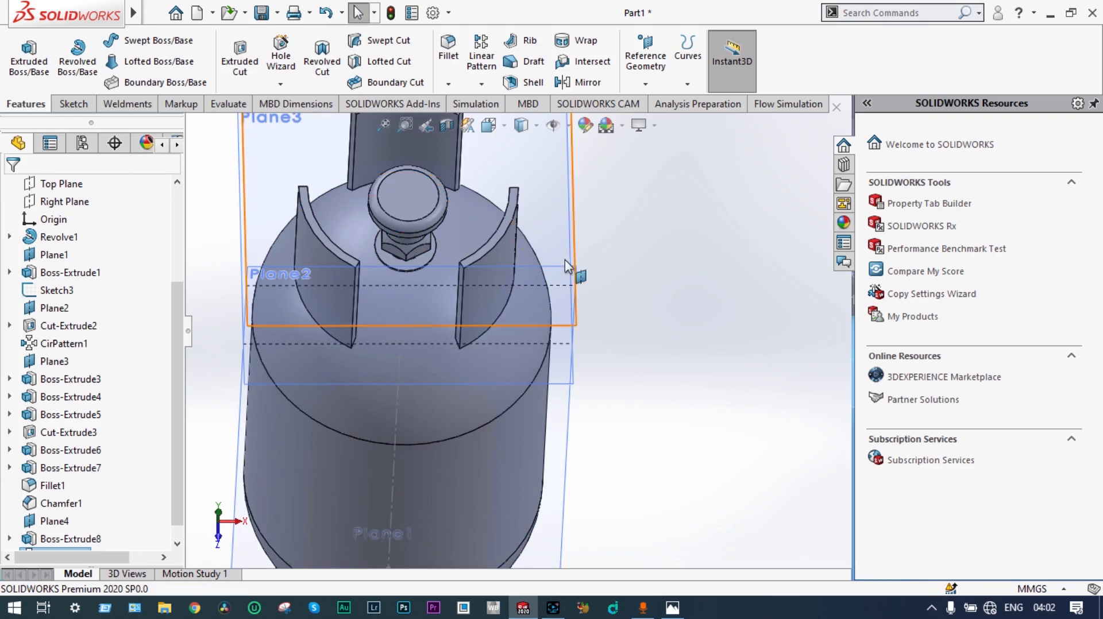
middle_click_drag(600, 275, 571, 249)
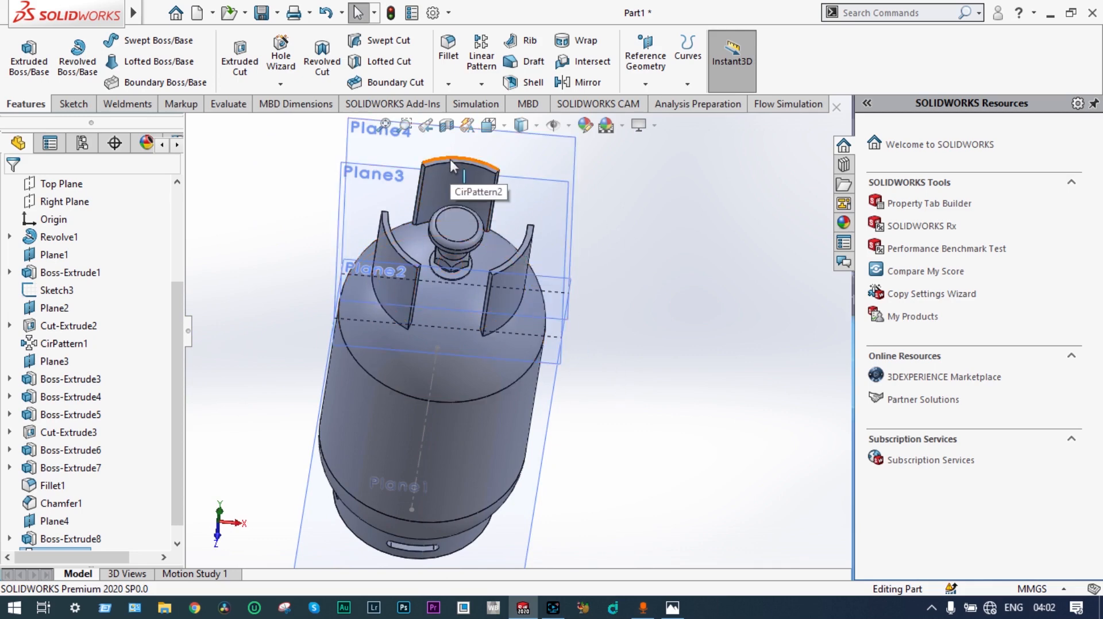
scroll(450, 160, "down", 2)
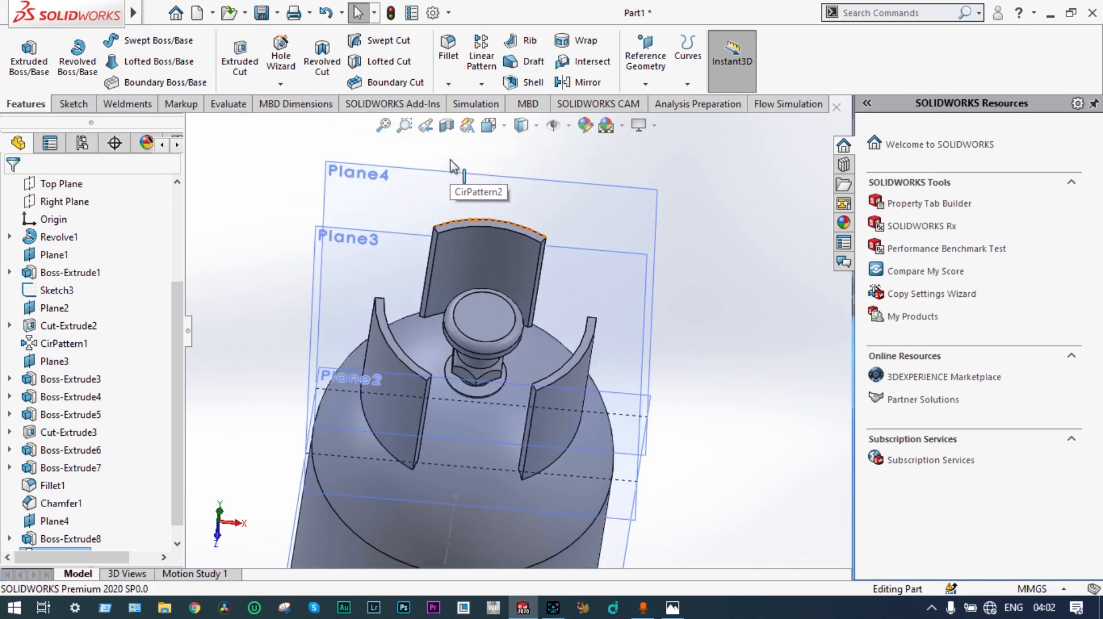
Step: Sketch a circle about 242 mm in diameter on a guard plate's top face, centred on the origin and running mid-thickness through the plates
scroll(469, 225, "down", 2)
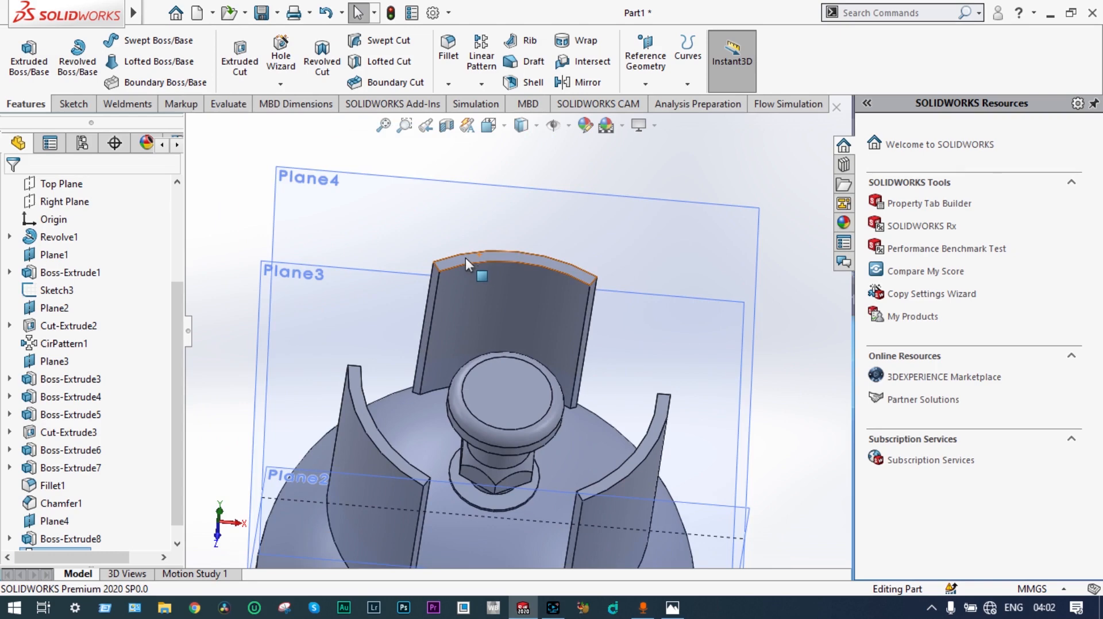
left_click(466, 259)
left_click(537, 201)
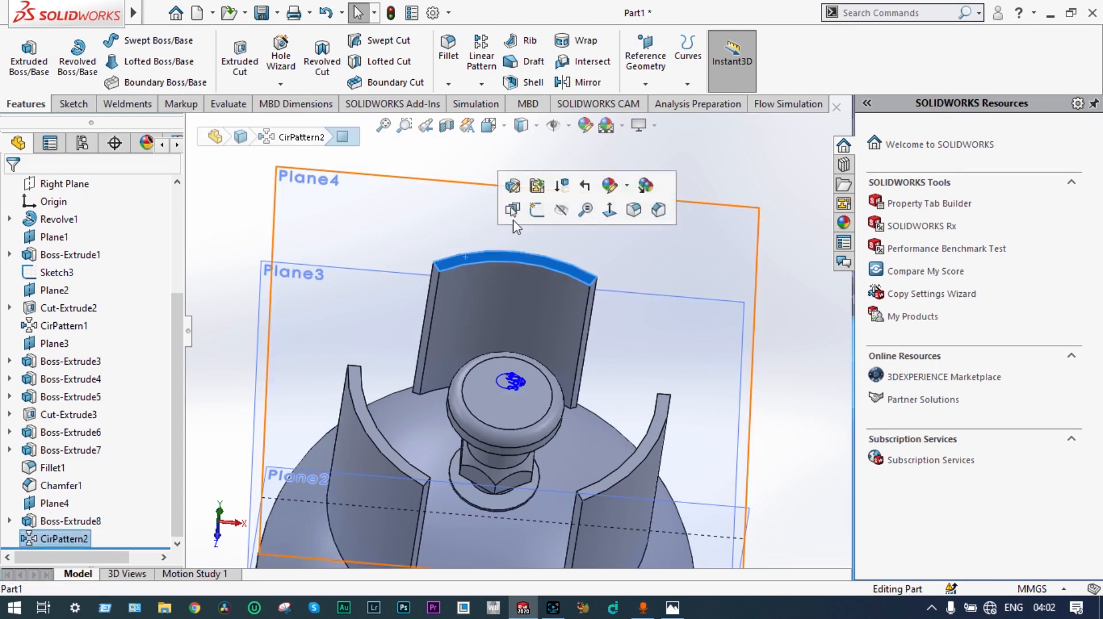
left_click(540, 215)
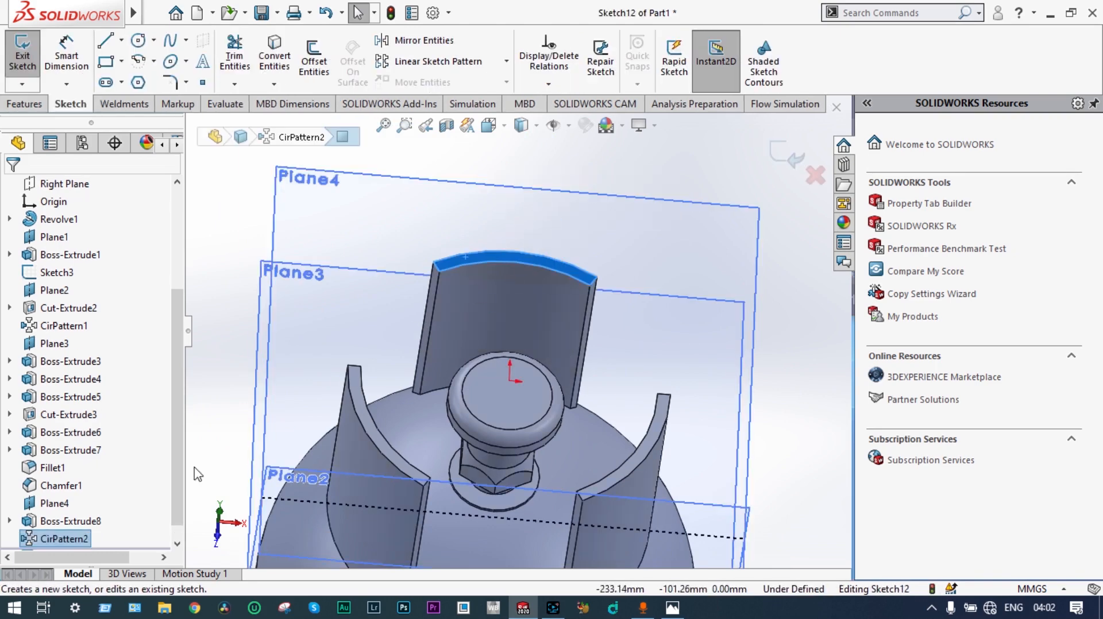
right_click(80, 540)
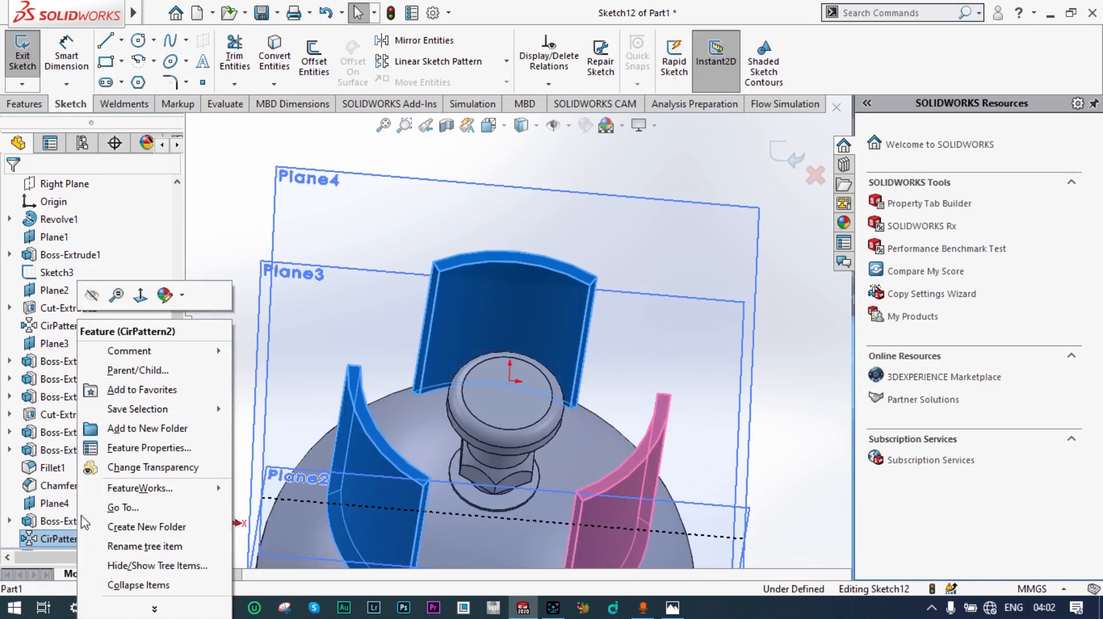
left_click(142, 295)
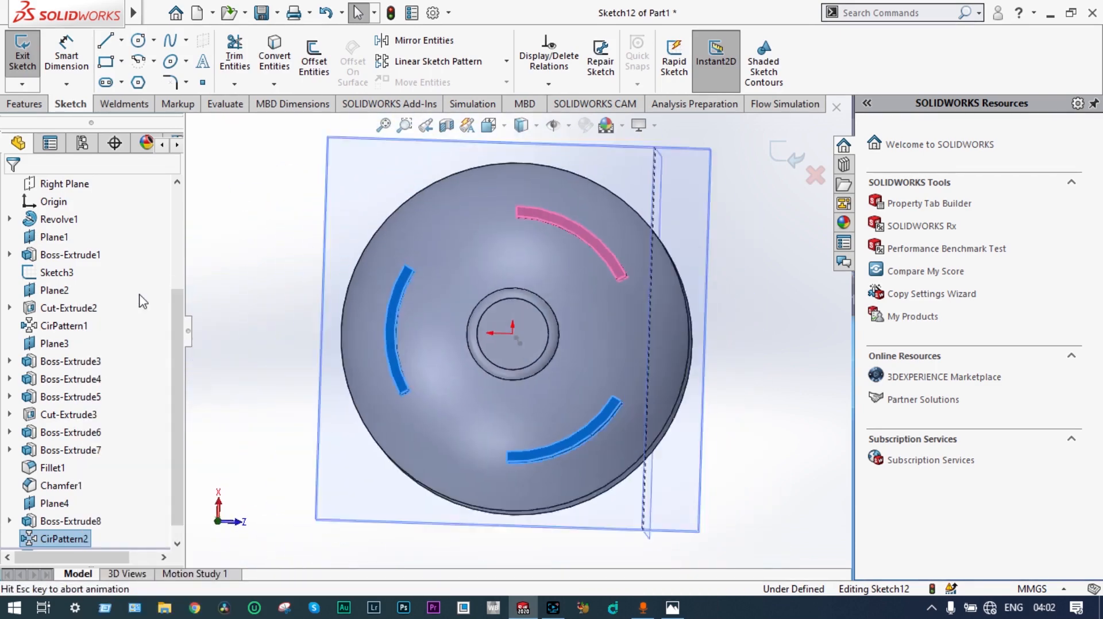
left_click(138, 40)
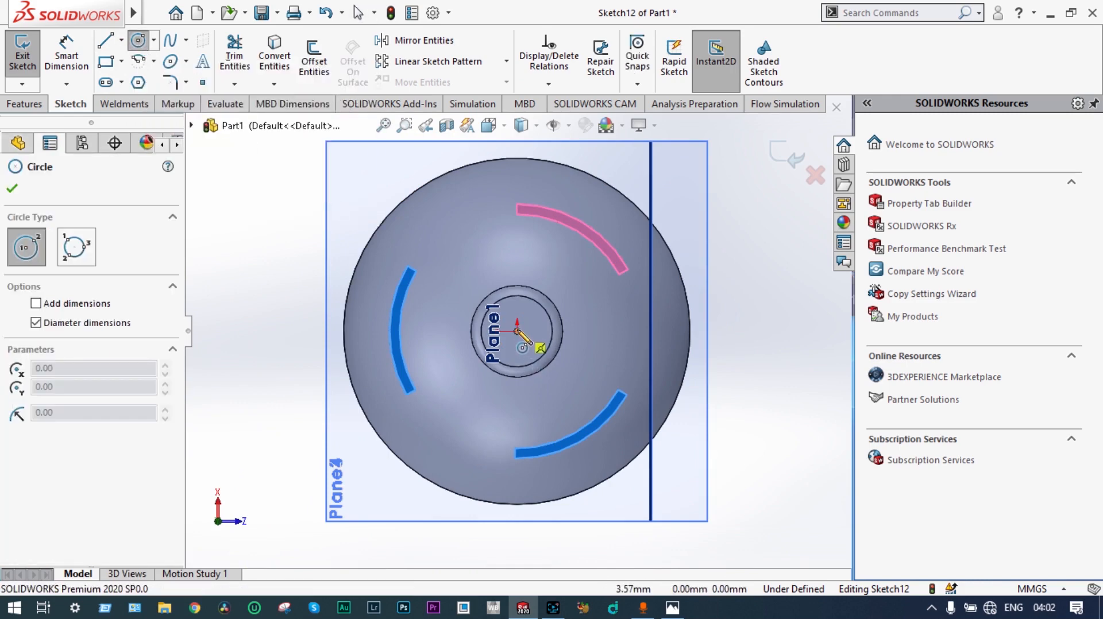
left_click(517, 332)
scroll(455, 368, "down", 5)
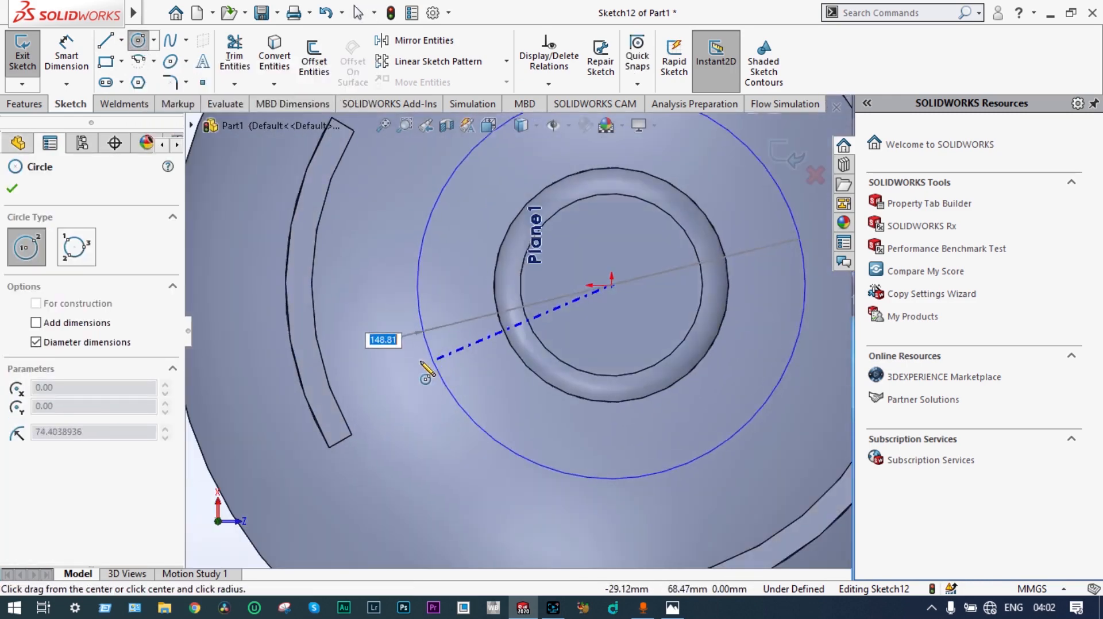
left_click(317, 384)
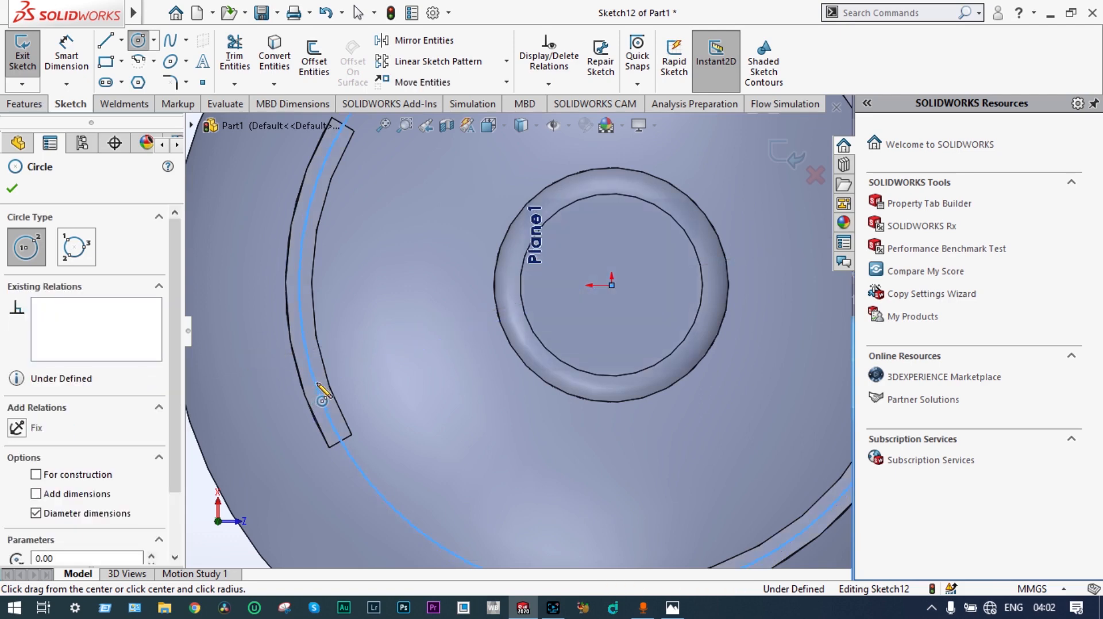
key("Escape")
left_click(785, 157)
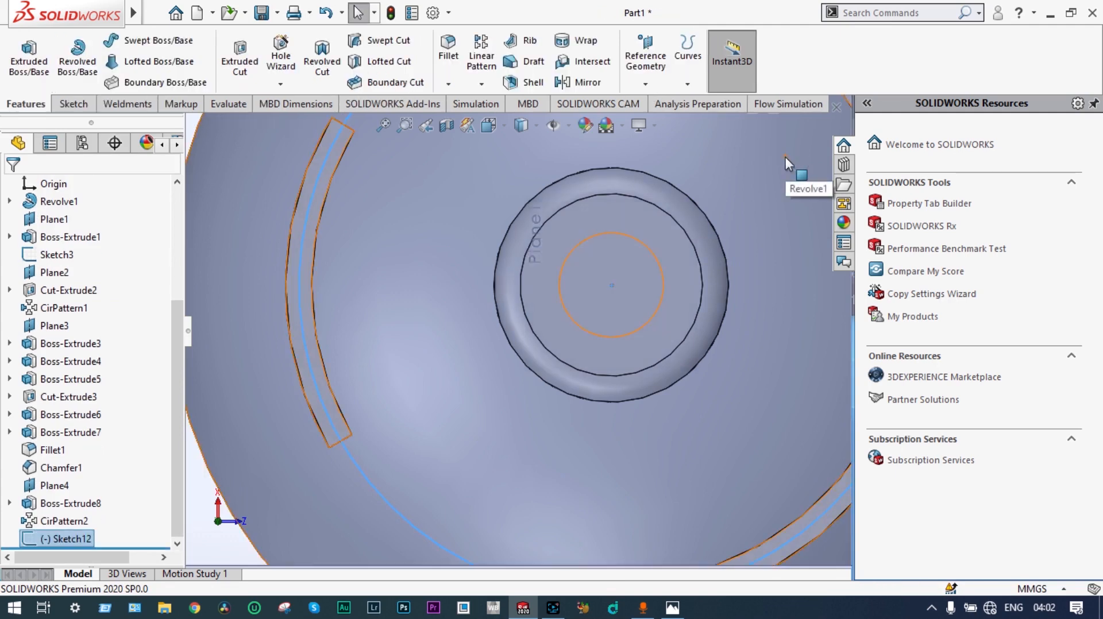
Step: Sweep a 10 mm circular profile along the sketched circle as a one-direction thin feature with 5 mm thickness
scroll(705, 223, "up", 6)
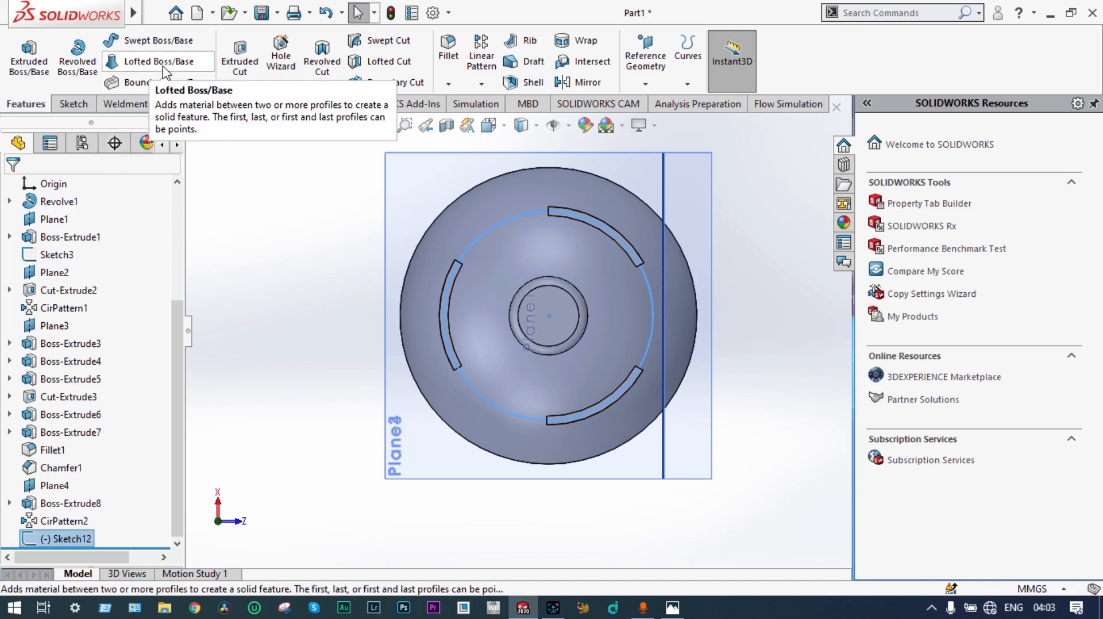
left_click(172, 46)
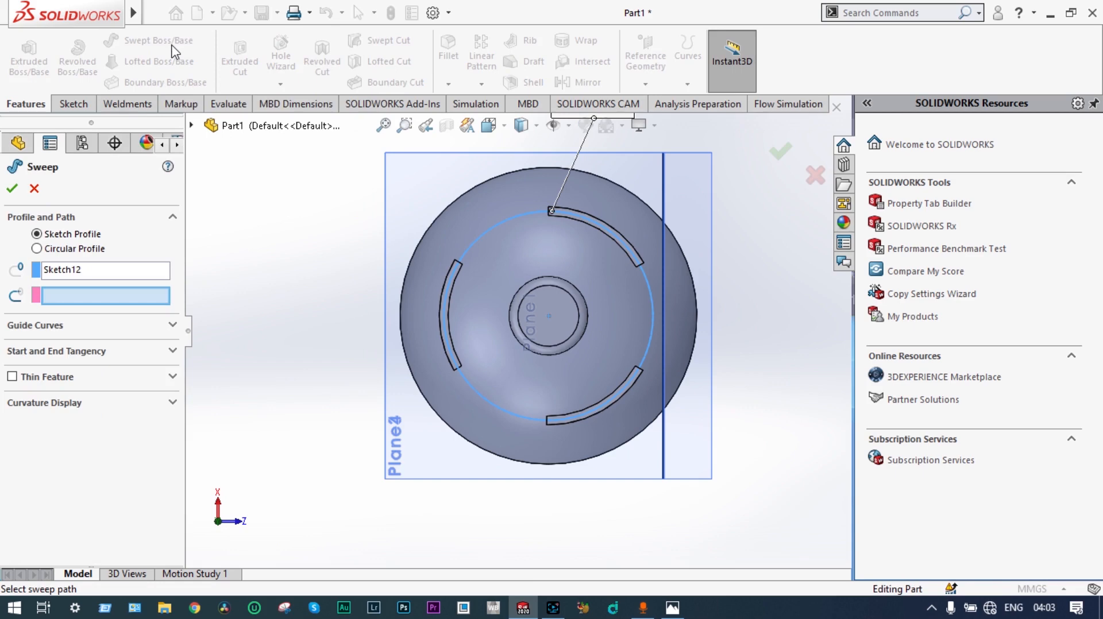
left_click(37, 248)
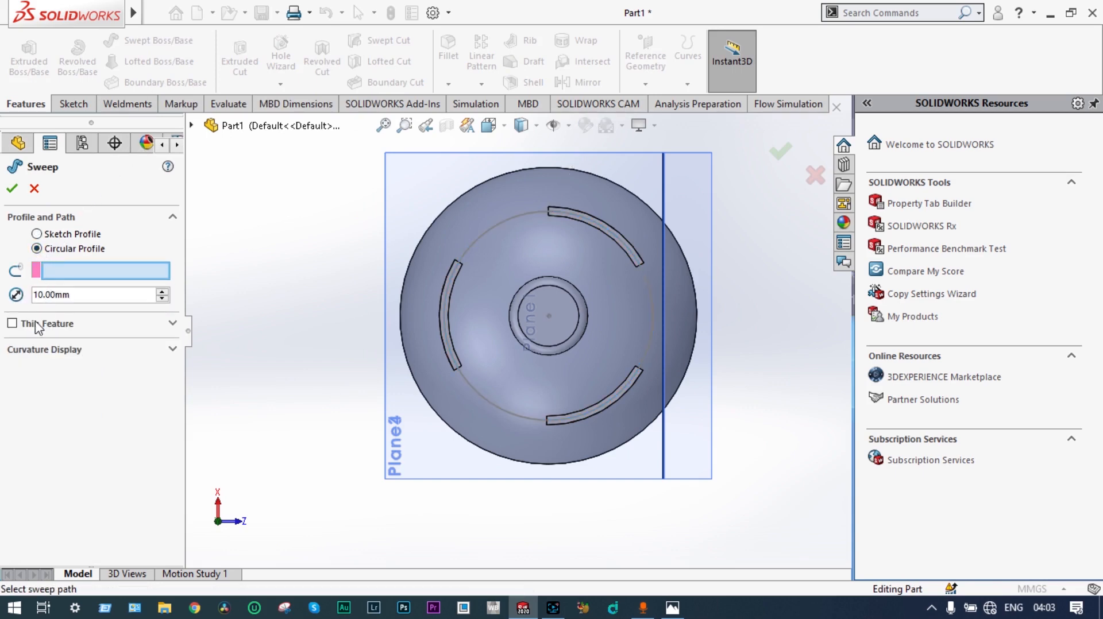
left_click(468, 251)
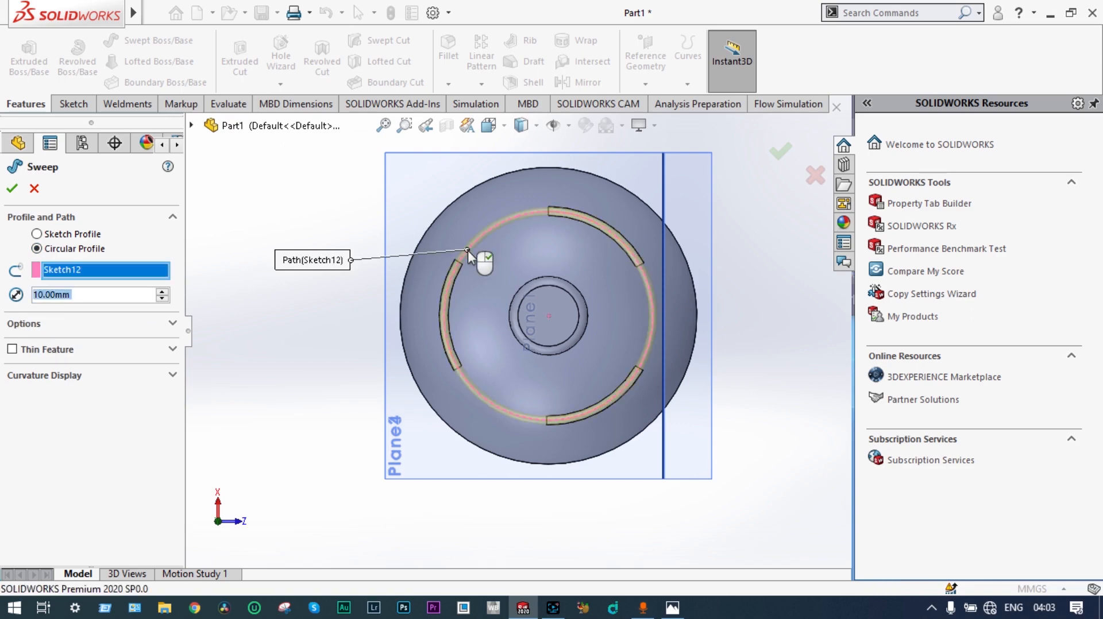
left_click(12, 349)
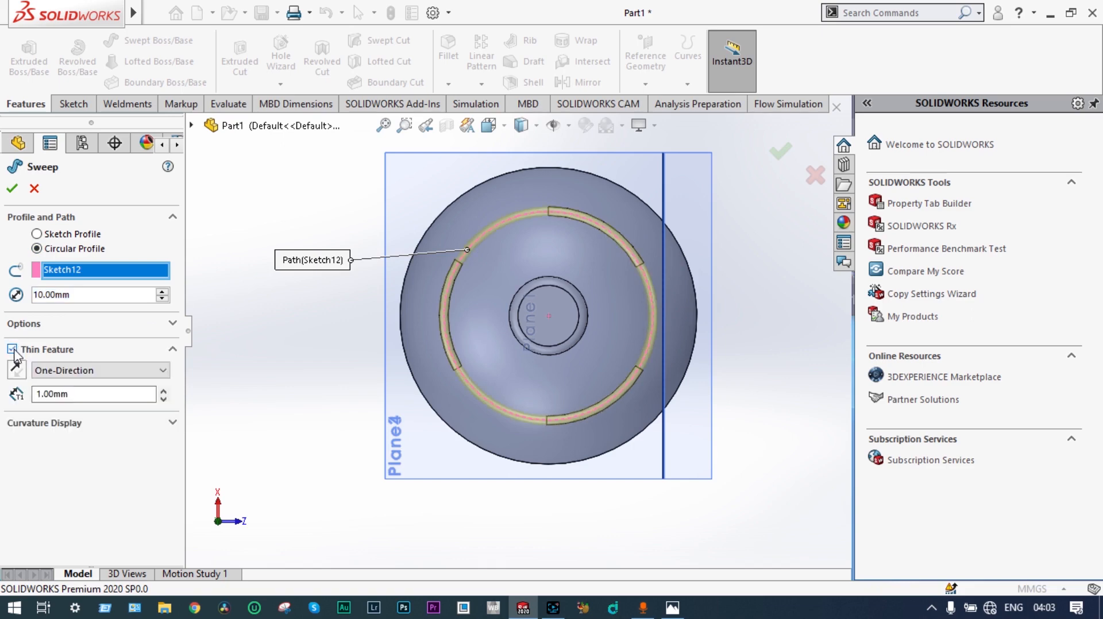
left_click(39, 392)
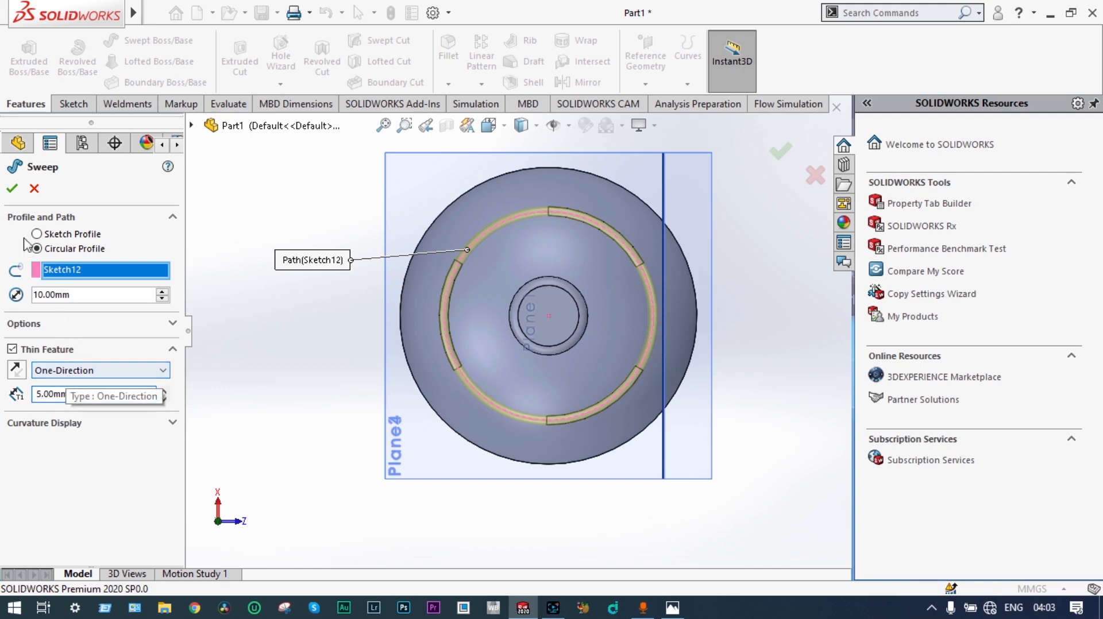
left_click(12, 188)
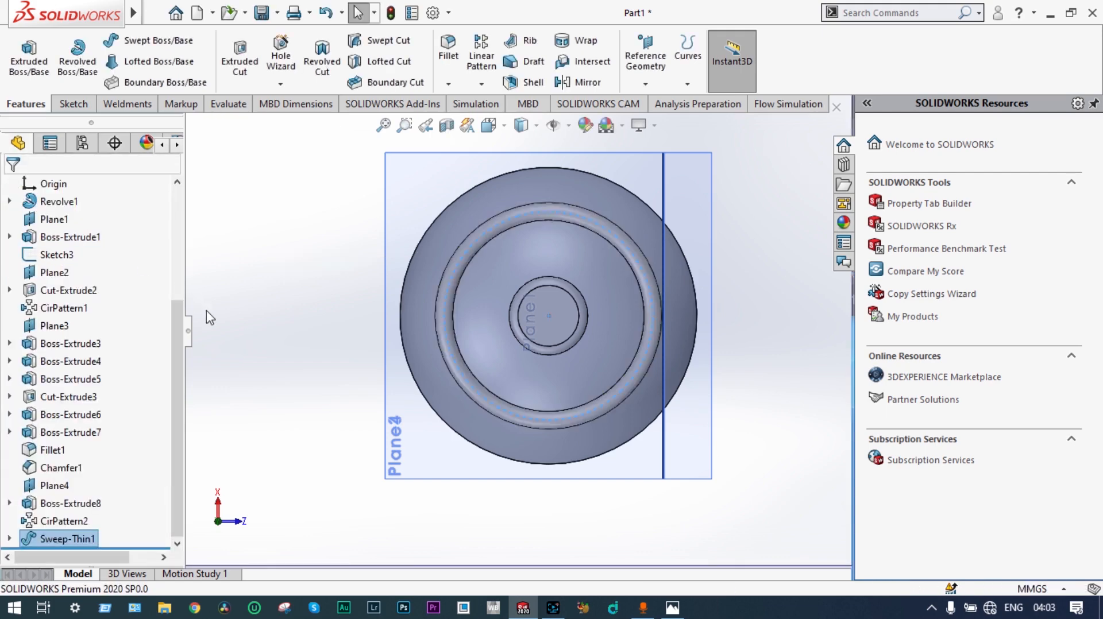
Step: Edit the swept ring on top of the guard plates and set its circular profile diameter to 15 mm
middle_click_drag(297, 348, 336, 351)
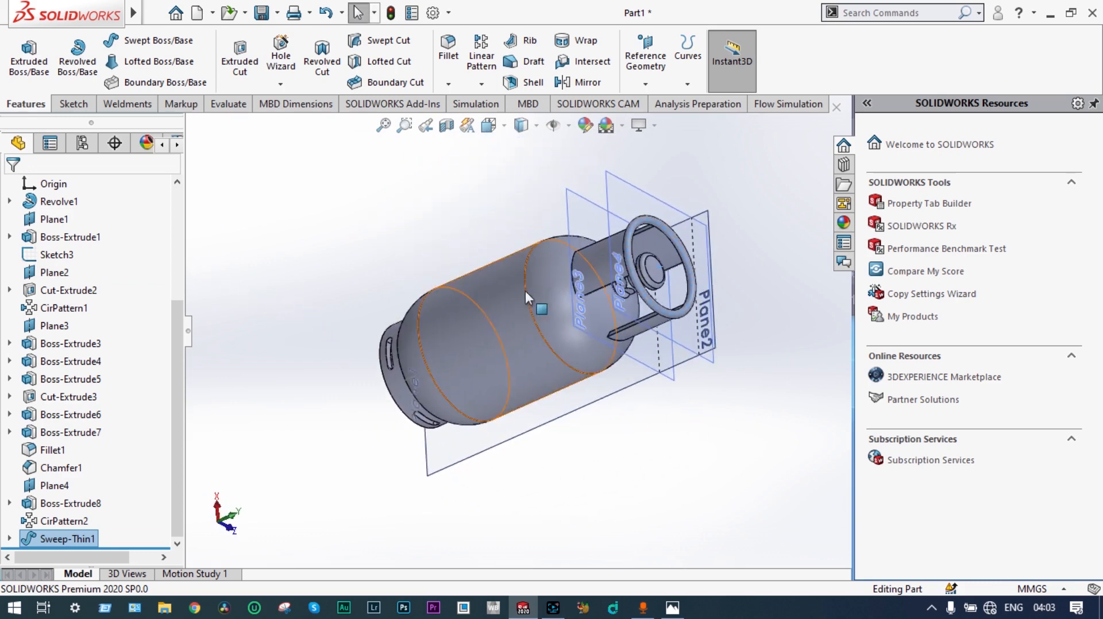
scroll(624, 290, "down", 2)
middle_click_drag(621, 292, 432, 354)
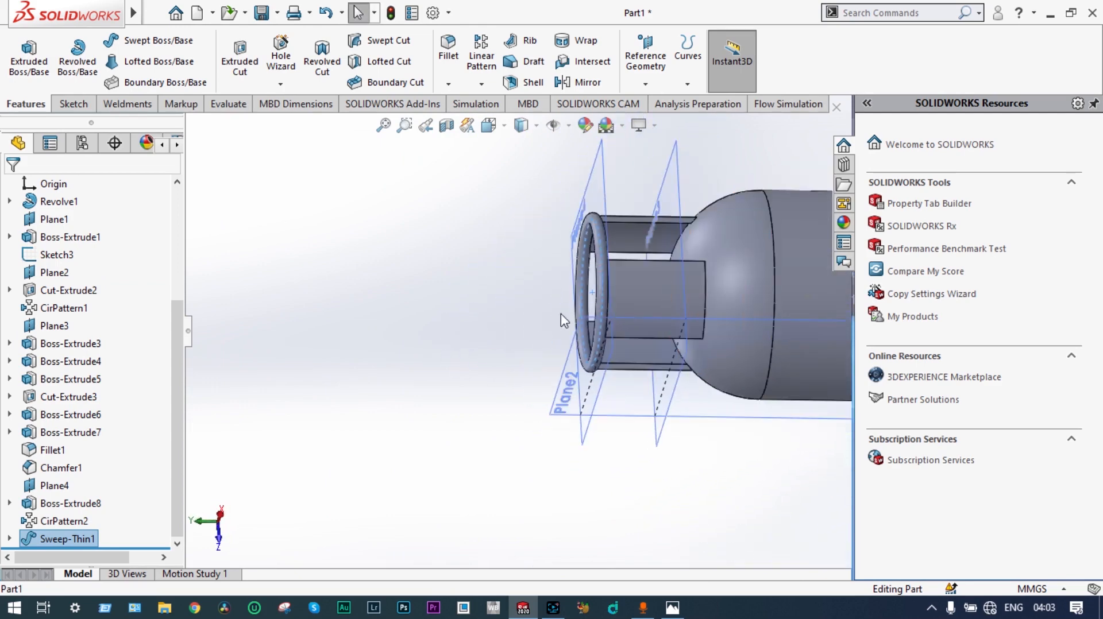
scroll(601, 296, "down", 5)
scroll(522, 314, "up", 5)
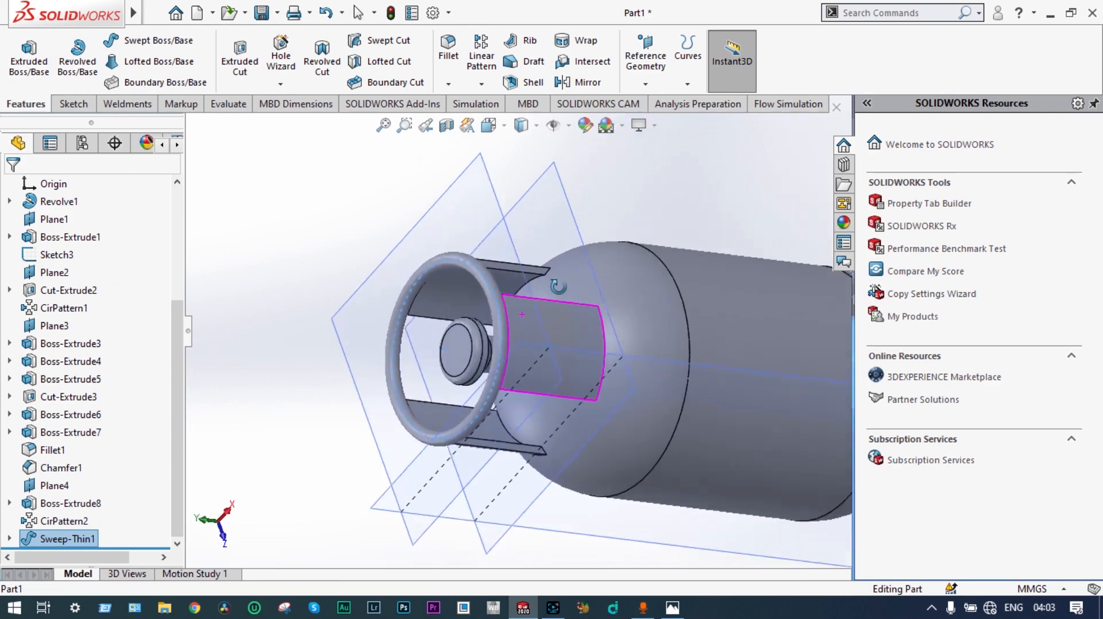
middle_click_drag(522, 315, 578, 287)
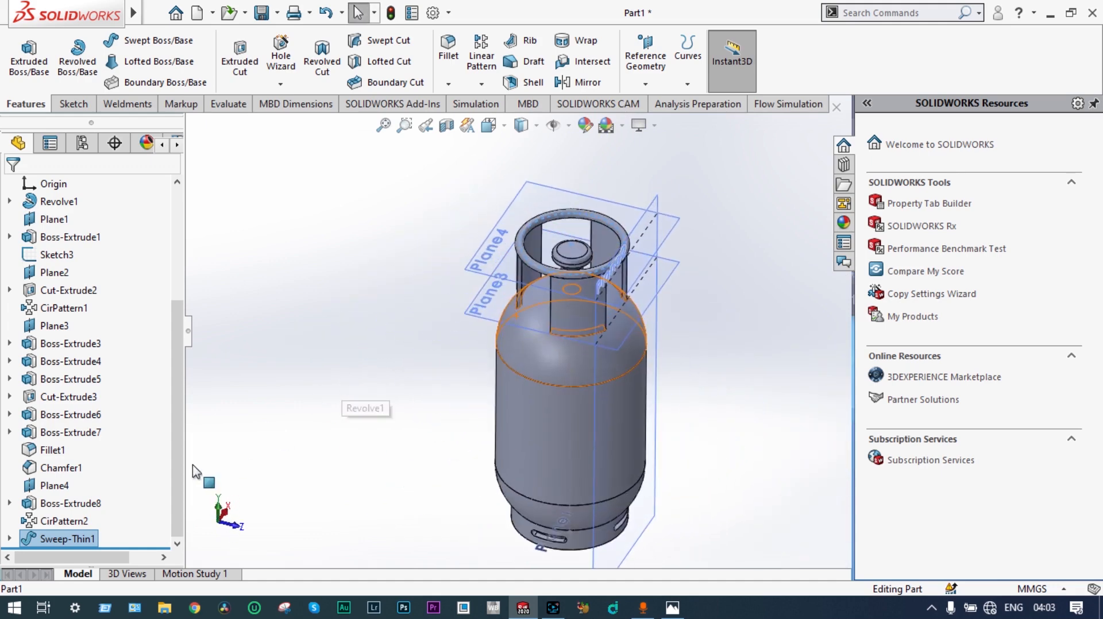
right_click(85, 542)
left_click(108, 246)
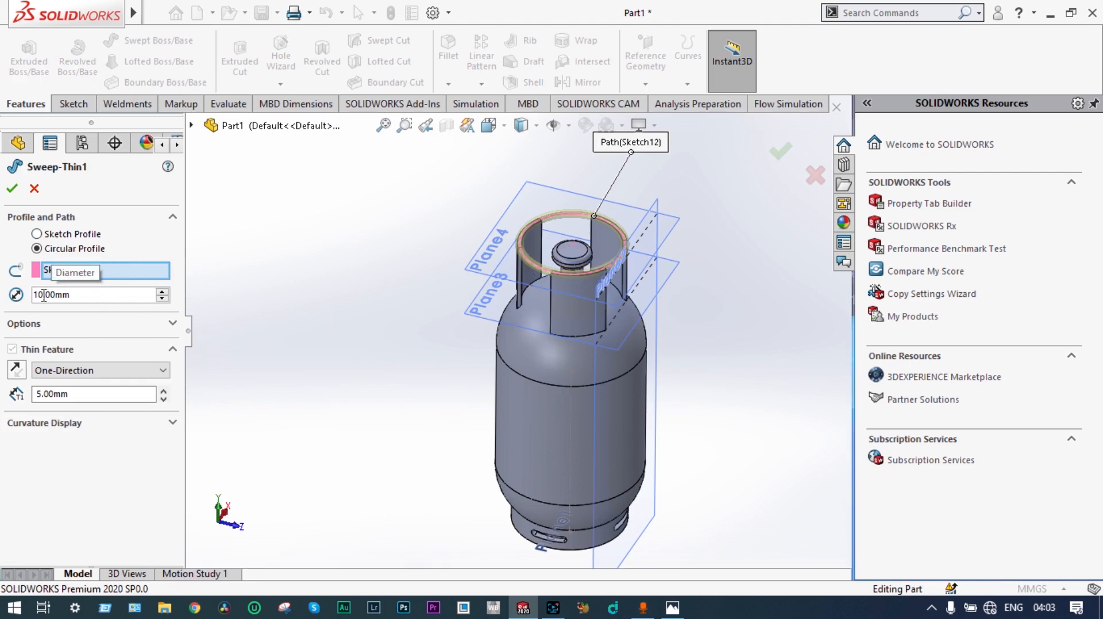
key("BackSpace")
key("BackSpace")
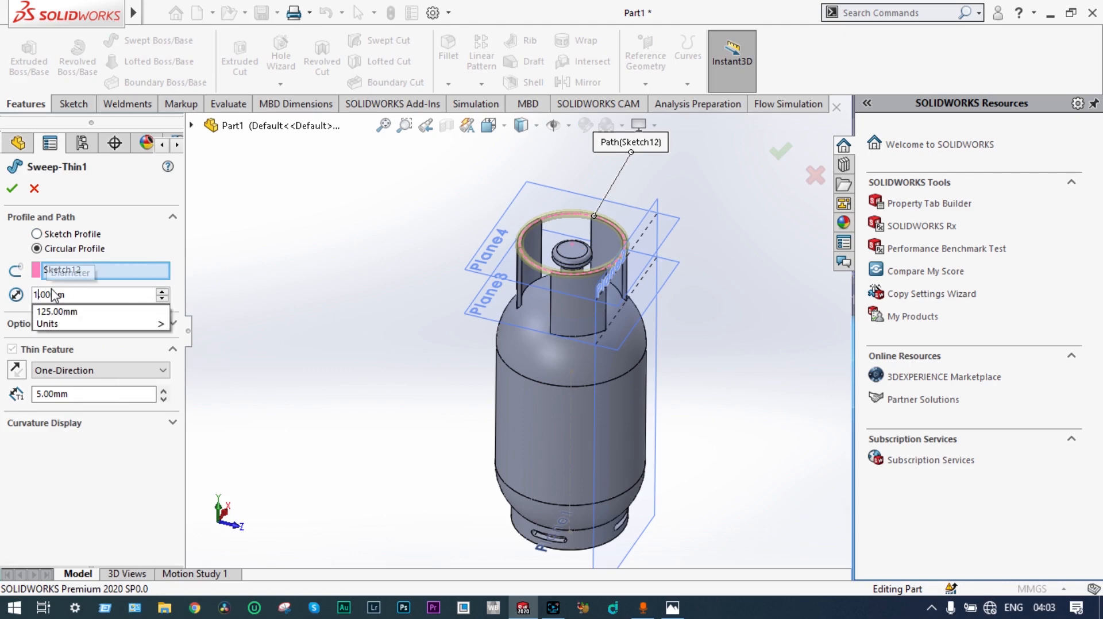
type("15")
key("Return")
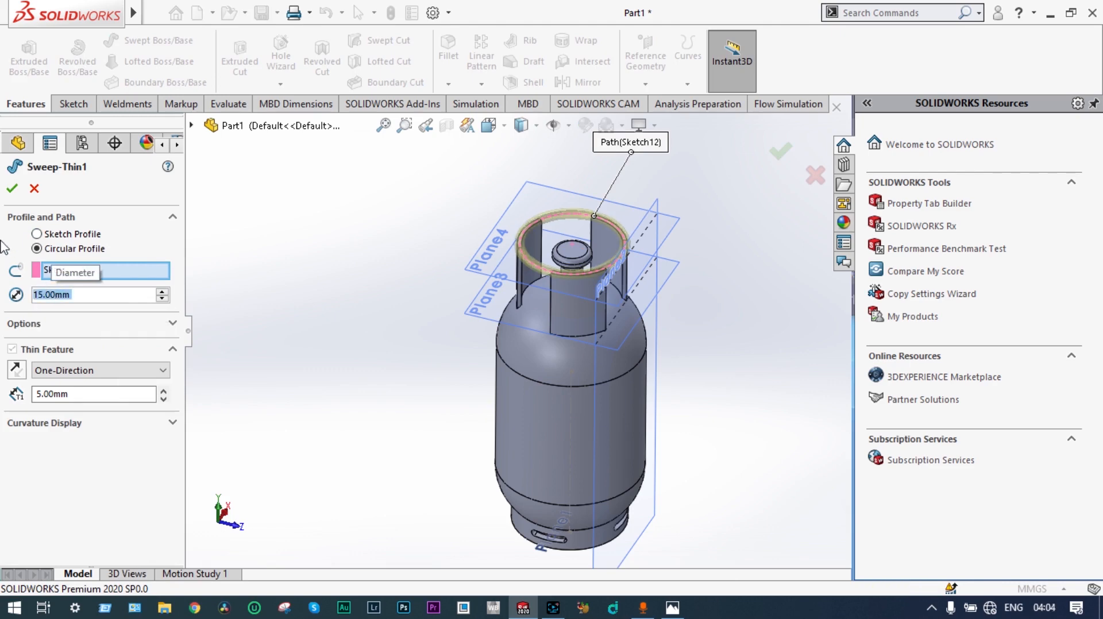
left_click(13, 184)
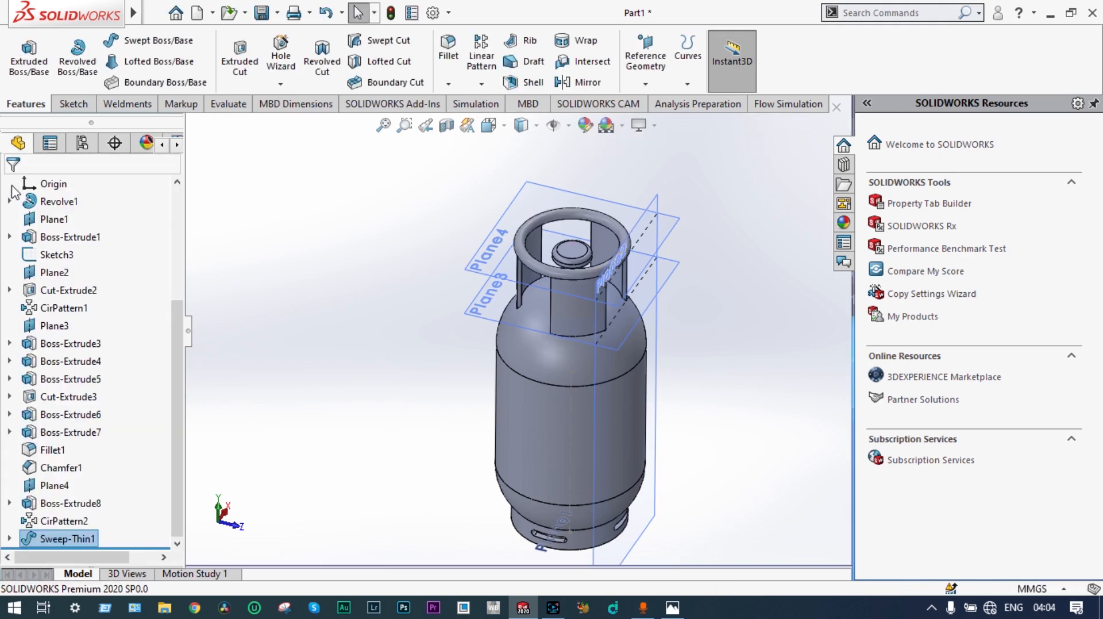
Step: Hide the reference planes Plane4, Plane3 and Plane2 around the vessel
scroll(241, 220, "down", 3)
middle_click_drag(335, 268, 216, 274)
scroll(244, 282, "up", 3)
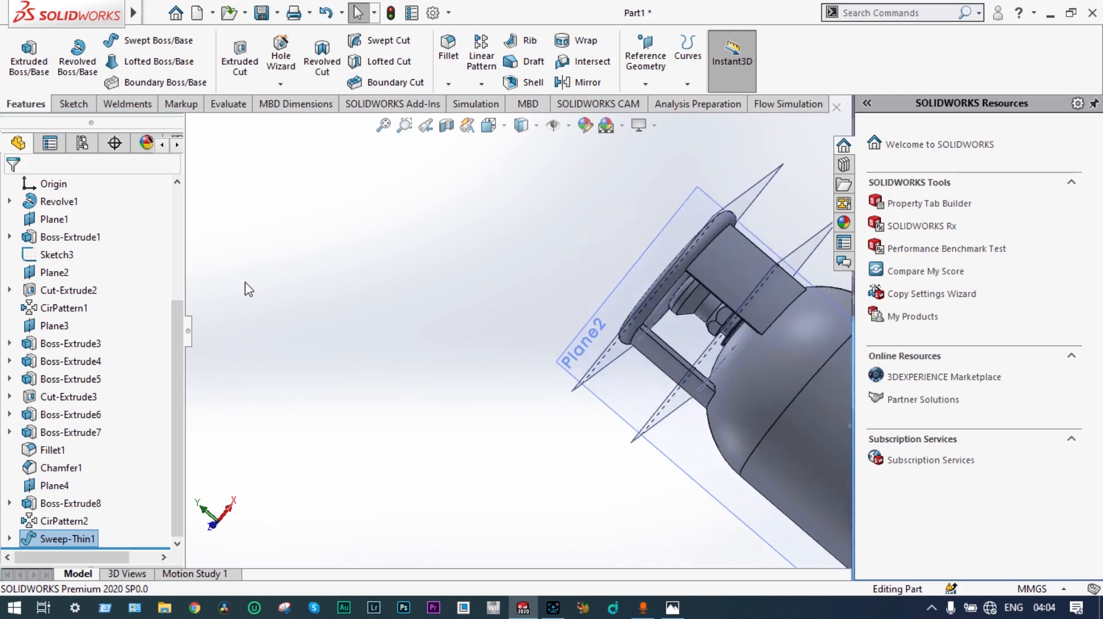
middle_click_drag(360, 359, 468, 337)
scroll(799, 349, "down", 2)
scroll(799, 349, "down", 1)
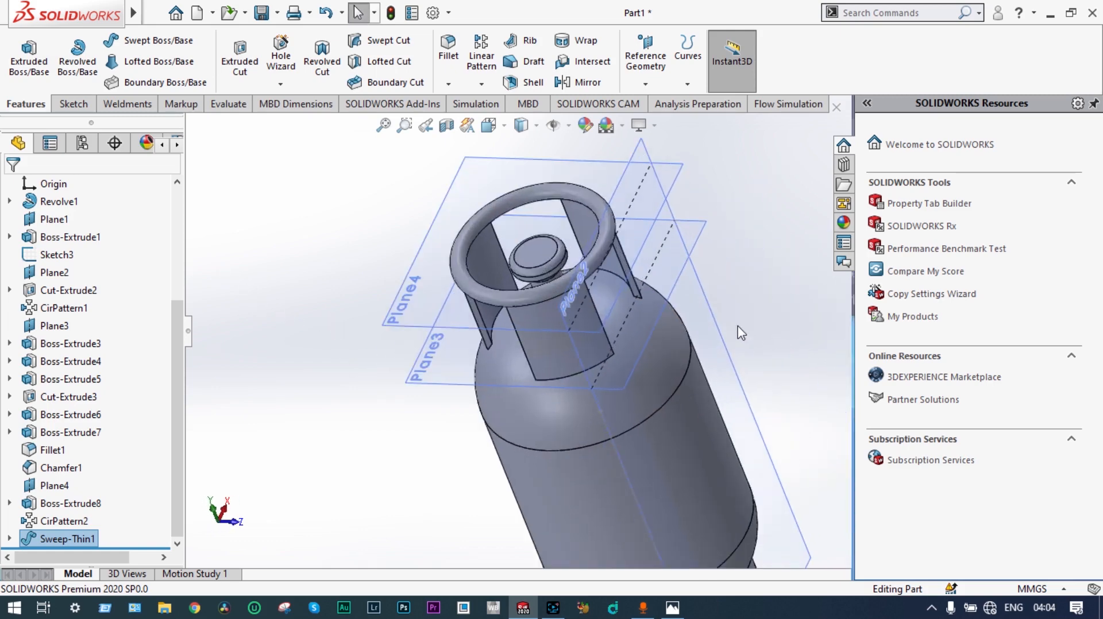
right_click(411, 323)
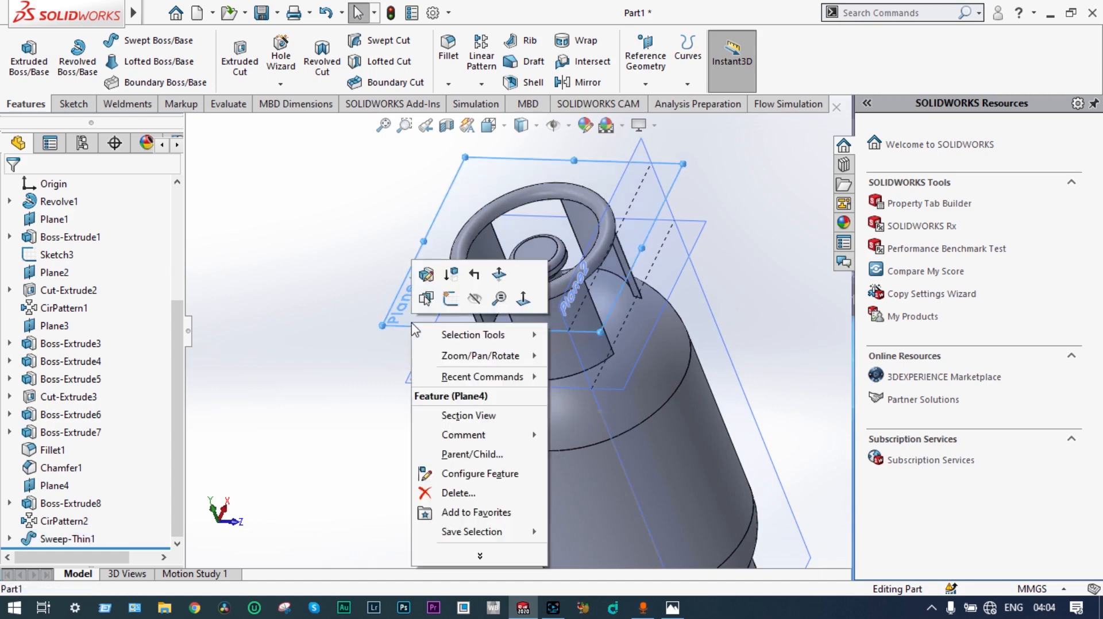
key("Escape")
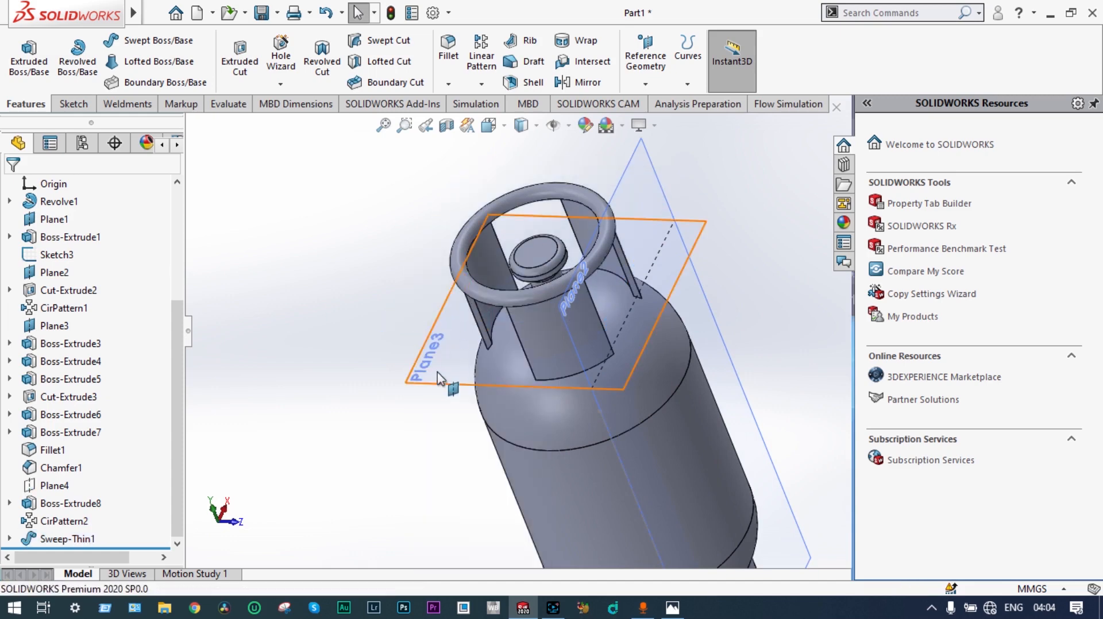
right_click(431, 380)
left_click(495, 355)
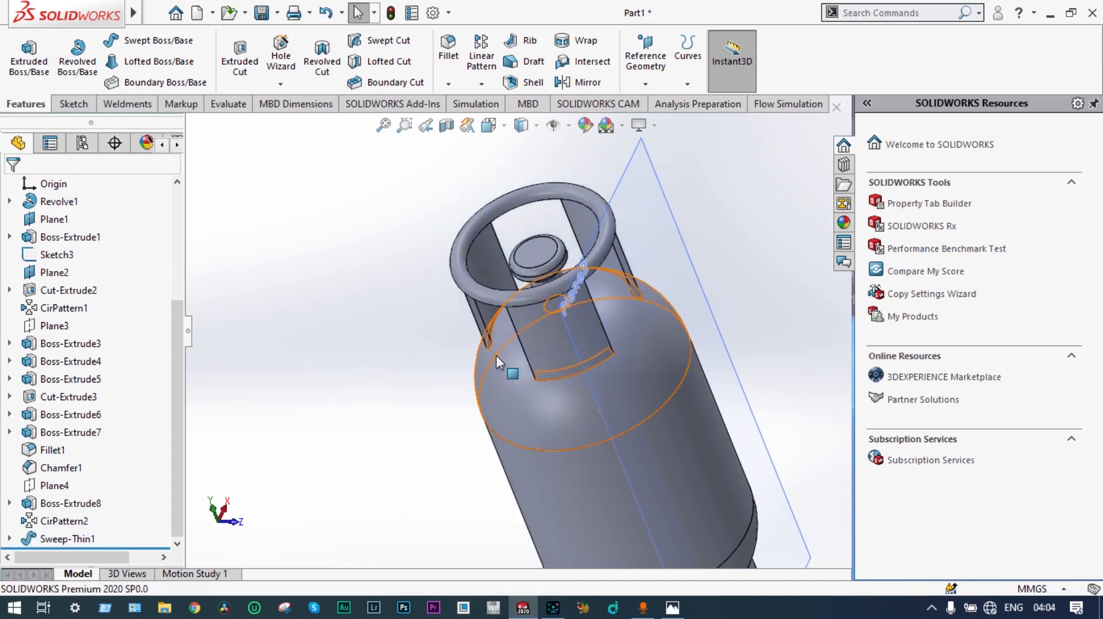
right_click(670, 203)
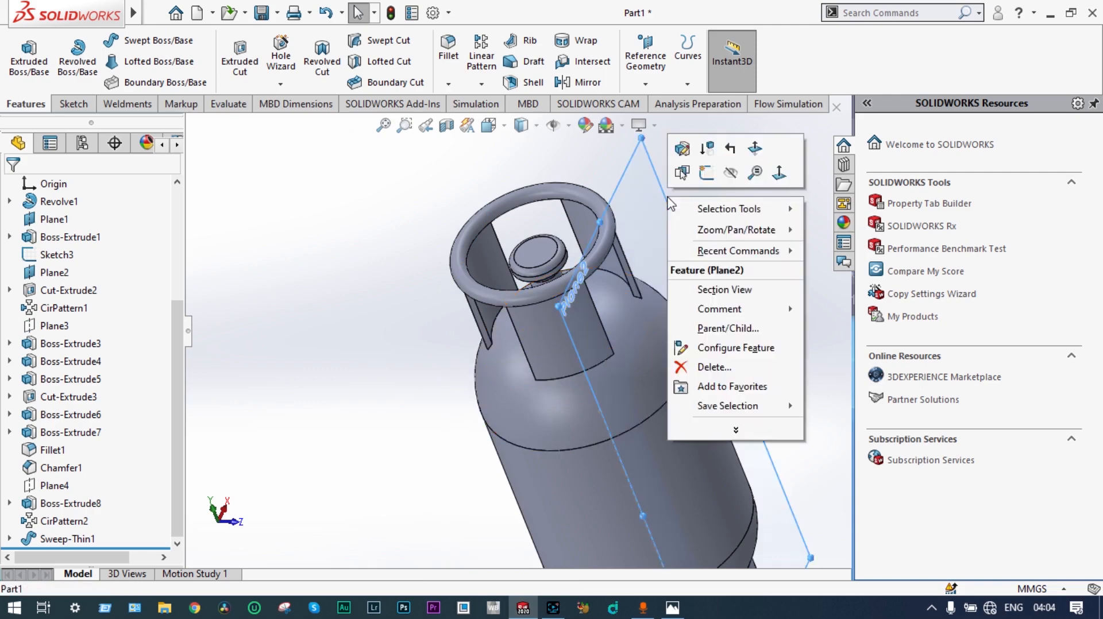
left_click(732, 178)
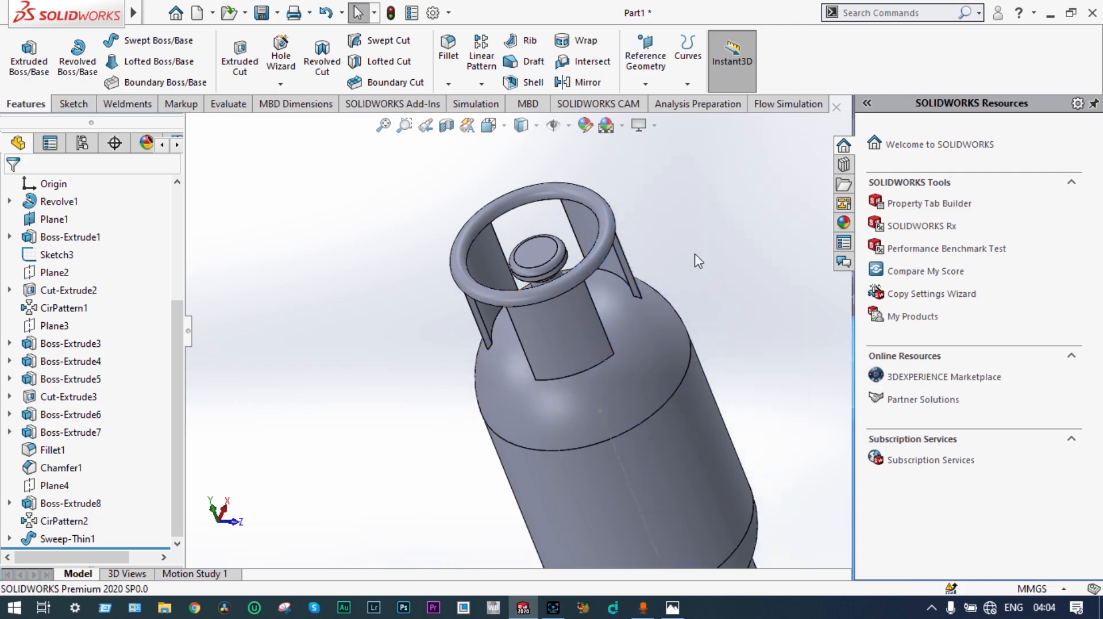
Step: Apply the matte steel appearance from the metal library to the entire cylinder part
scroll(695, 254, "up", 2)
middle_click_drag(682, 323, 654, 402)
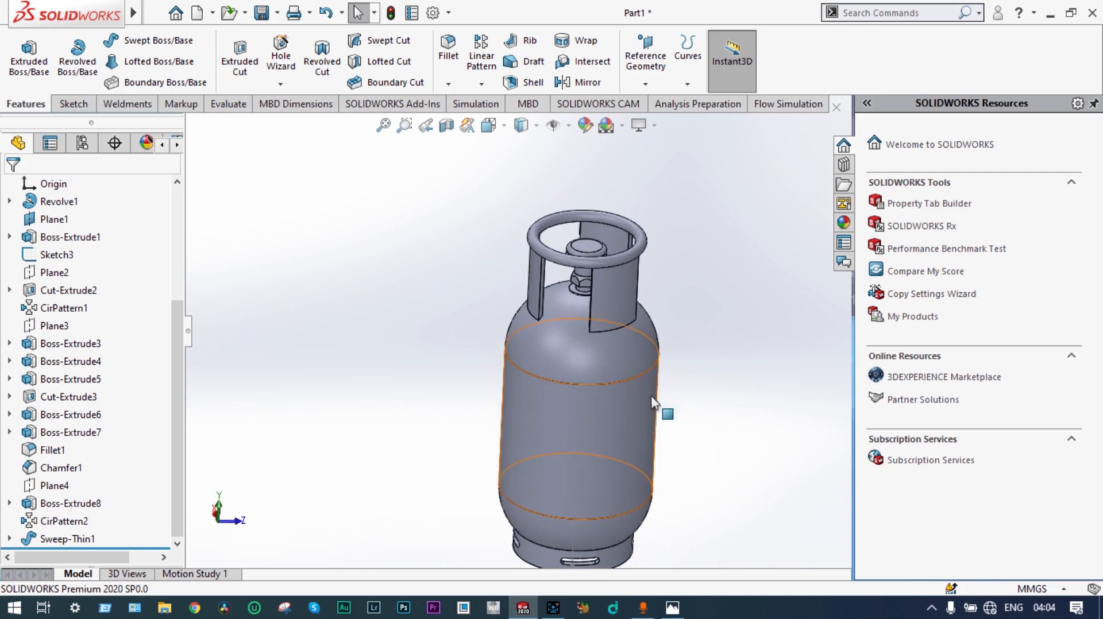
middle_click_drag(738, 348, 697, 322)
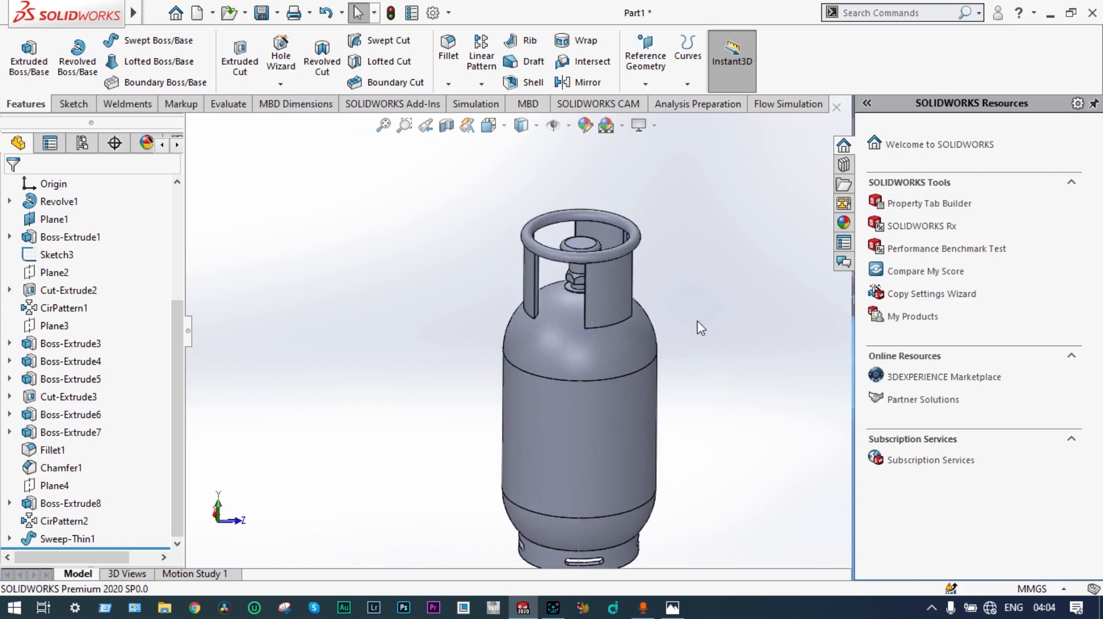
left_click(844, 223)
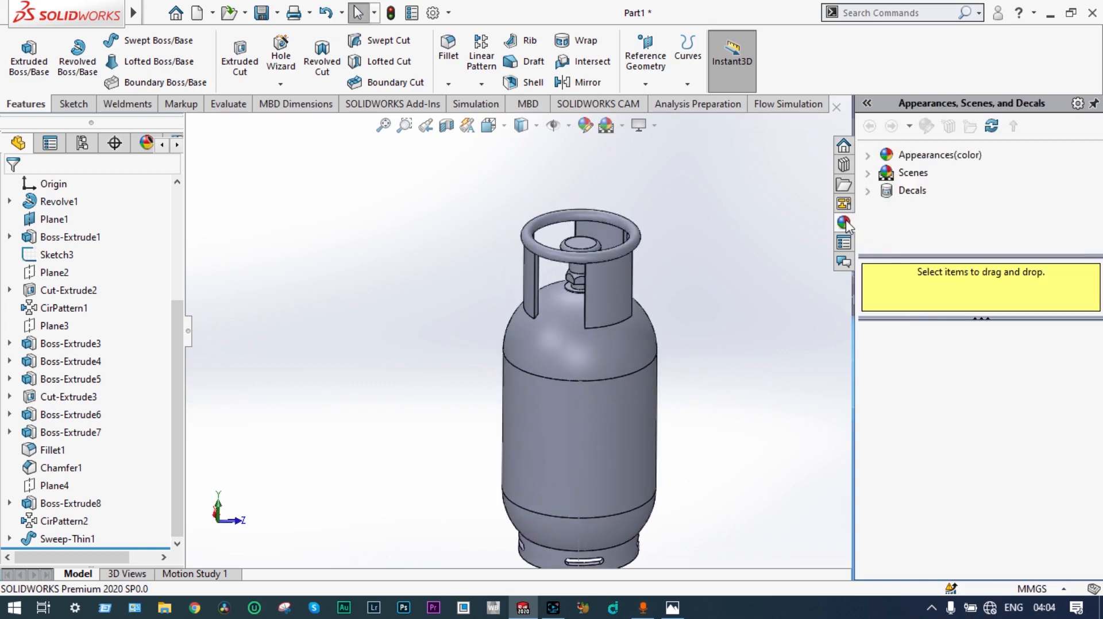
left_click(868, 155)
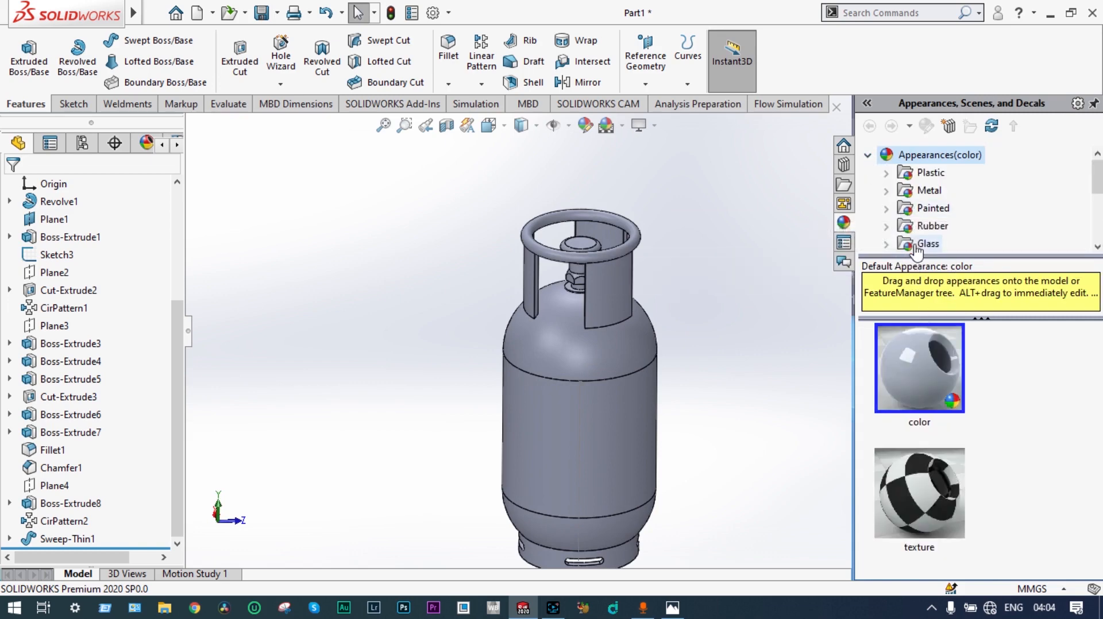
scroll(1098, 240, "down", 3)
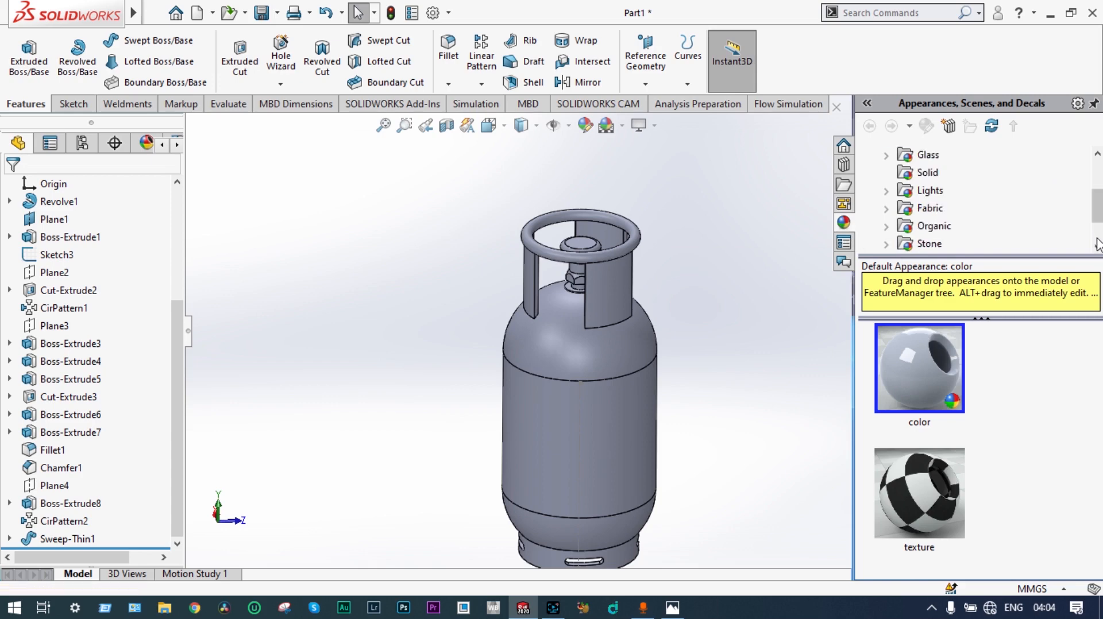
left_click_drag(1098, 224, 1098, 177)
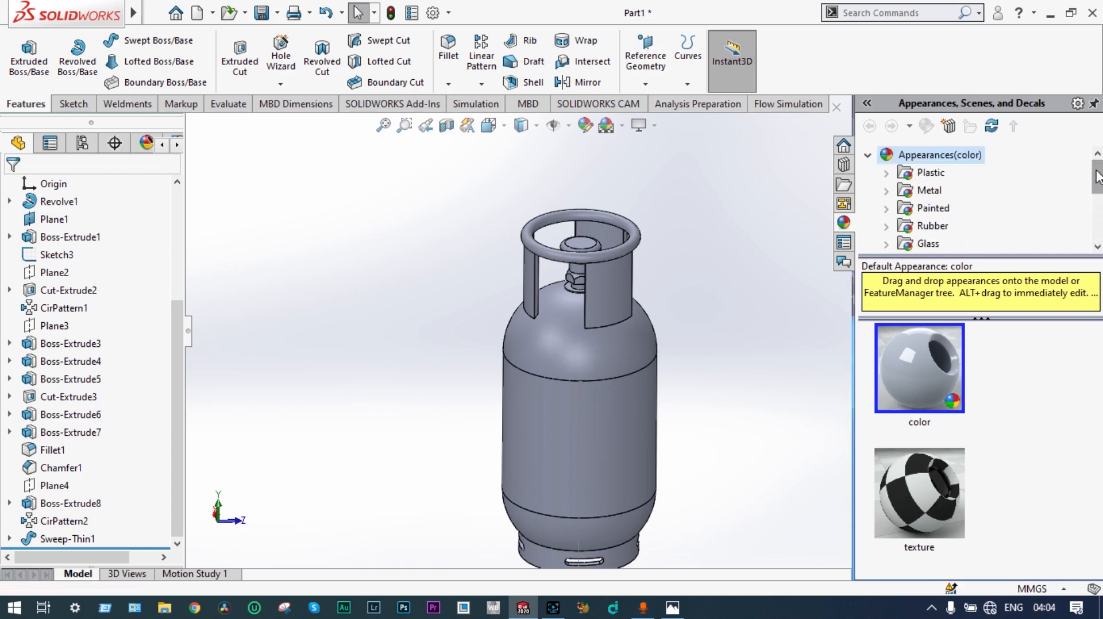
left_click(887, 190)
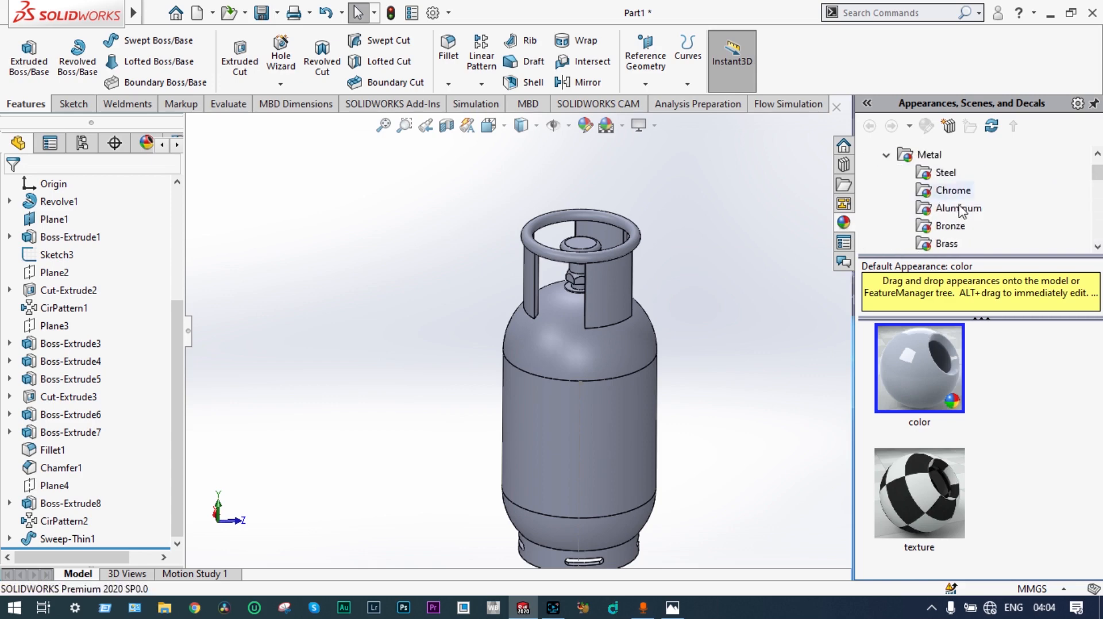
left_click(938, 173)
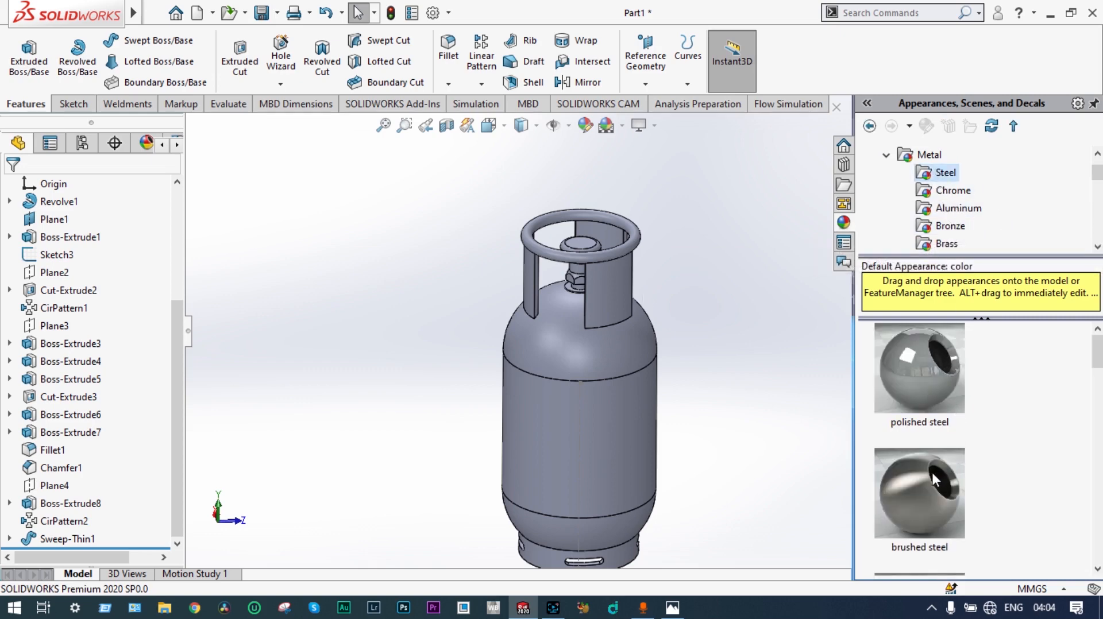
left_click_drag(1100, 347, 1101, 386)
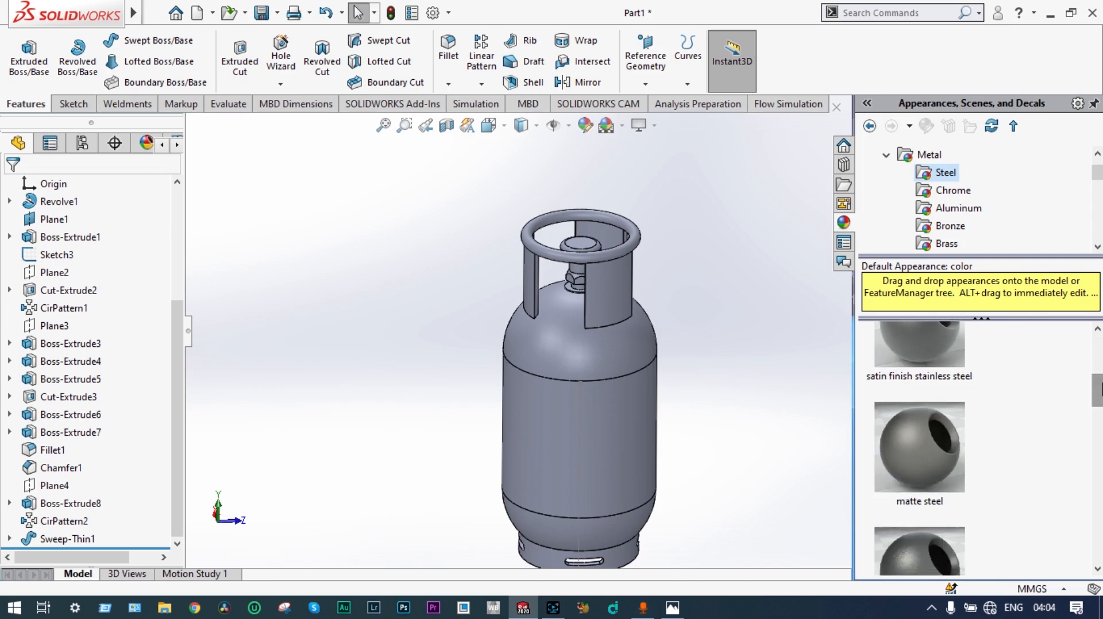
mouse_move(922, 436)
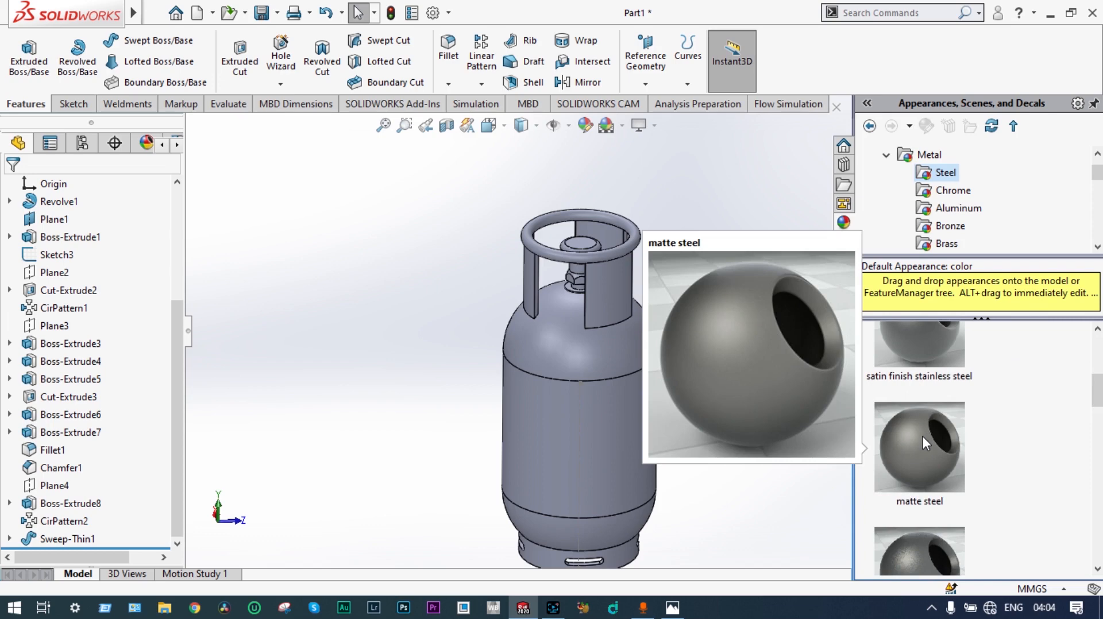
left_click_drag(922, 436, 592, 383)
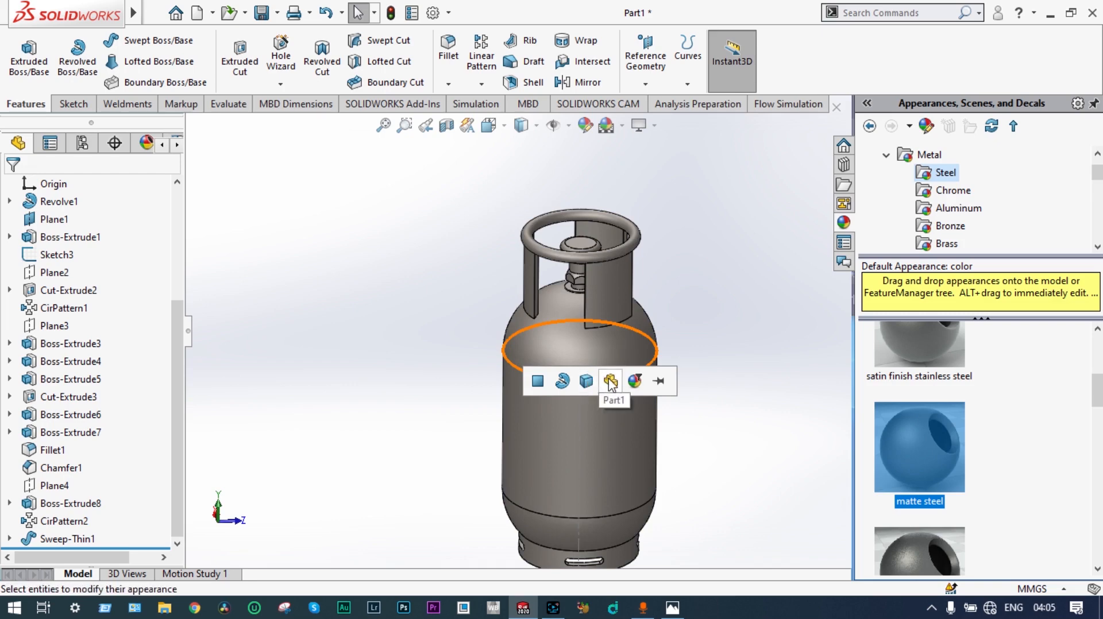
left_click(610, 382)
Step: Hide Sketch3, the sketch whose centreline shows through the cylinder body
middle_click_drag(723, 346, 529, 318)
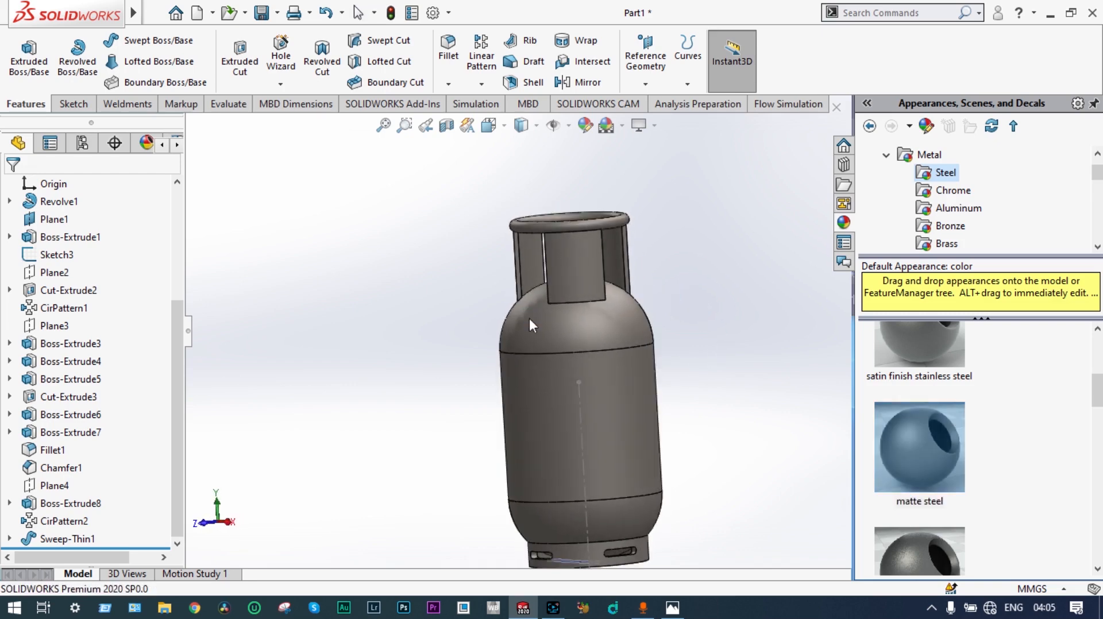
right_click(581, 414)
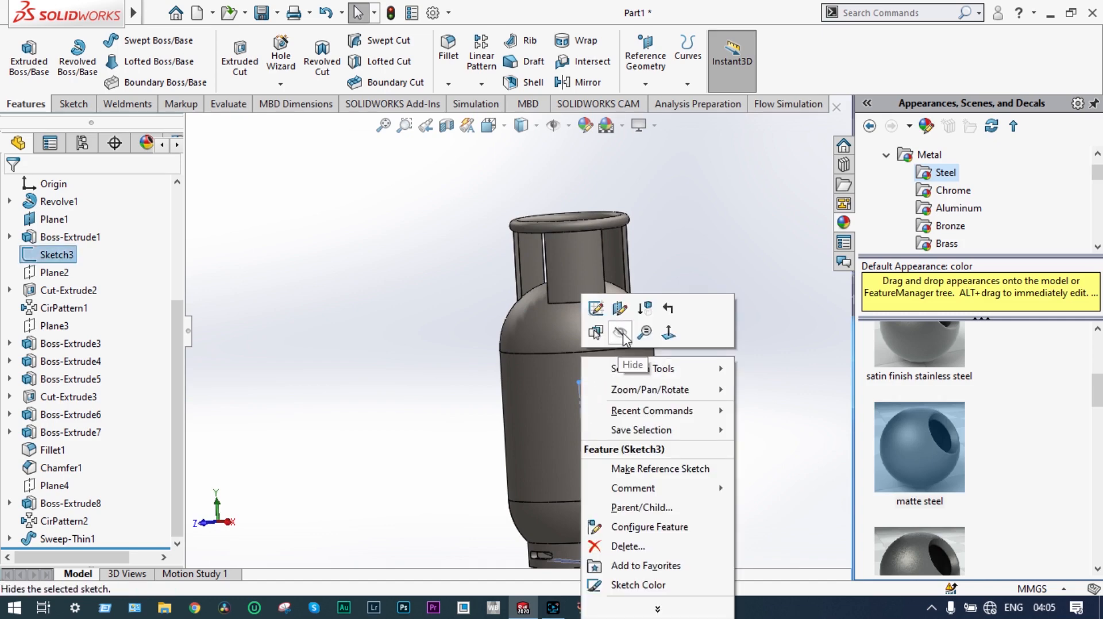
left_click(623, 332)
Step: Edit the appearance of all features from Revolve1 through Sweep-Thin1 and colour them bright red from the standard palette
scroll(752, 318, "up", 3)
middle_click_drag(752, 316, 489, 331)
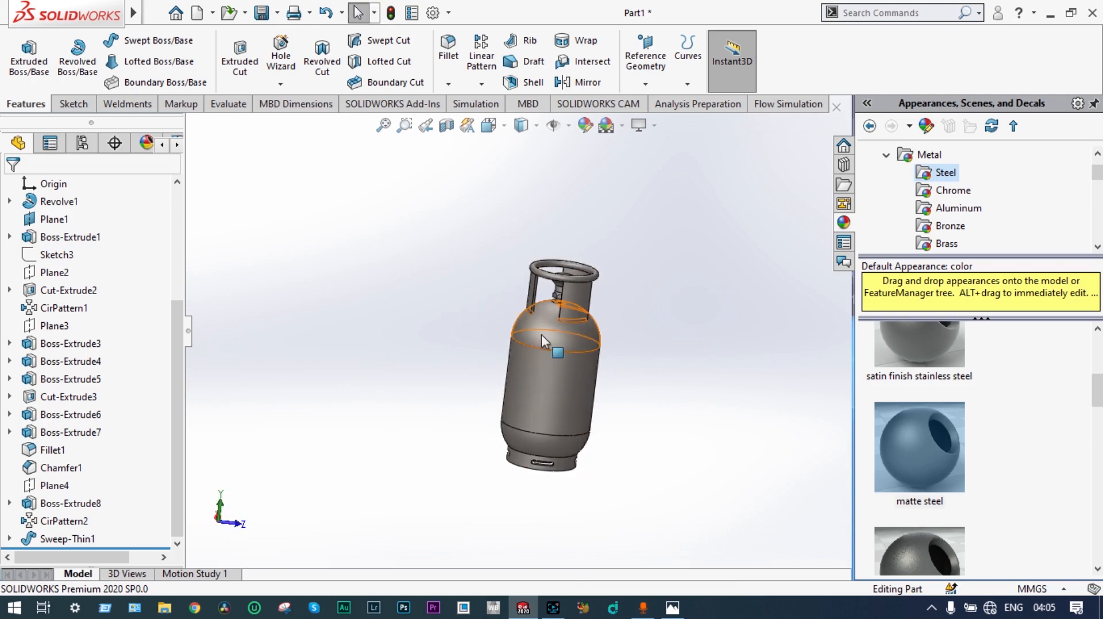
scroll(542, 333, "down", 3)
middle_click_drag(585, 319, 665, 320)
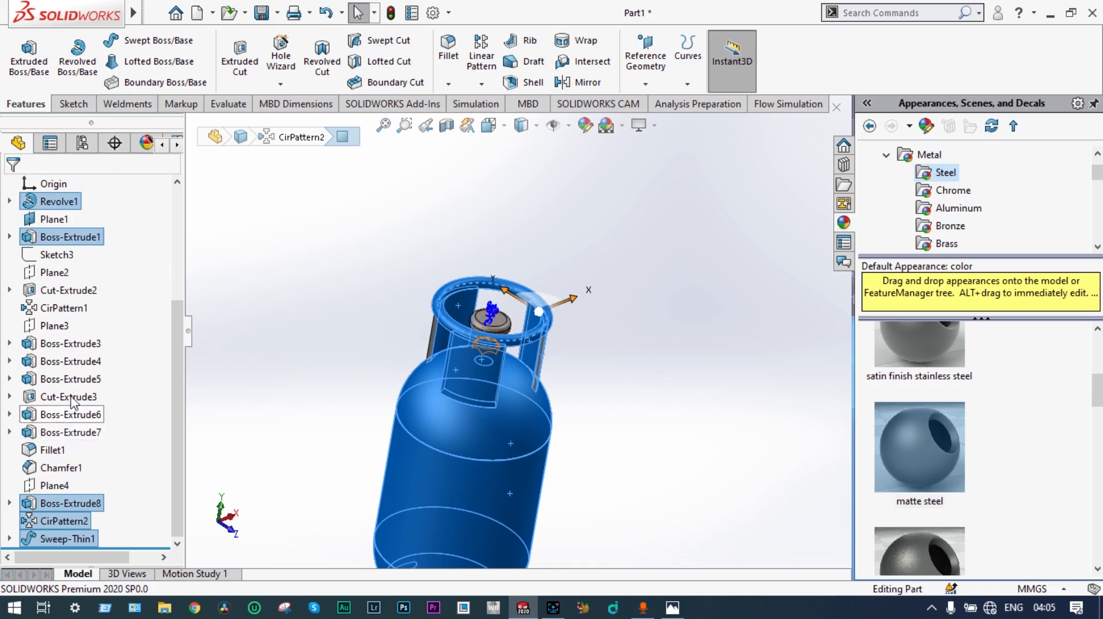
left_click(68, 539)
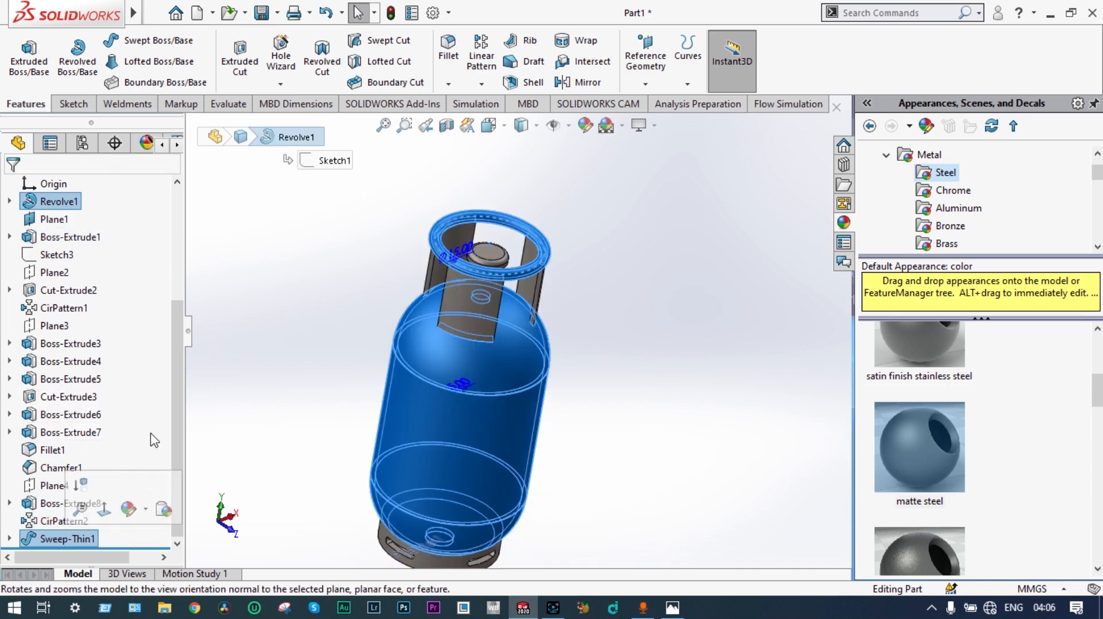
left_click(63, 201, "shift")
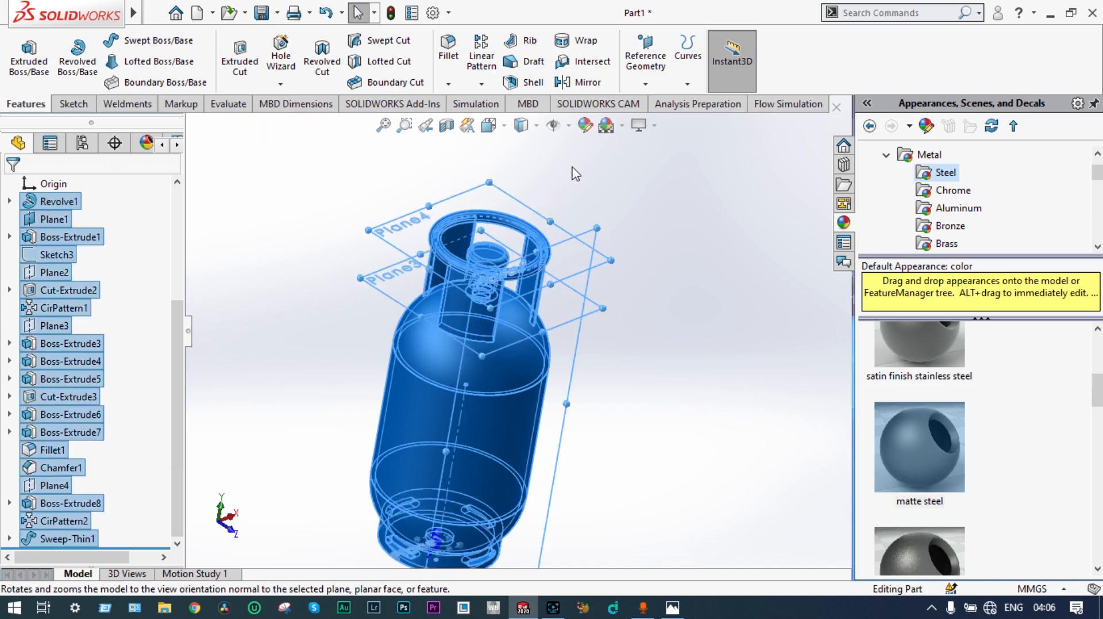
left_click(585, 125)
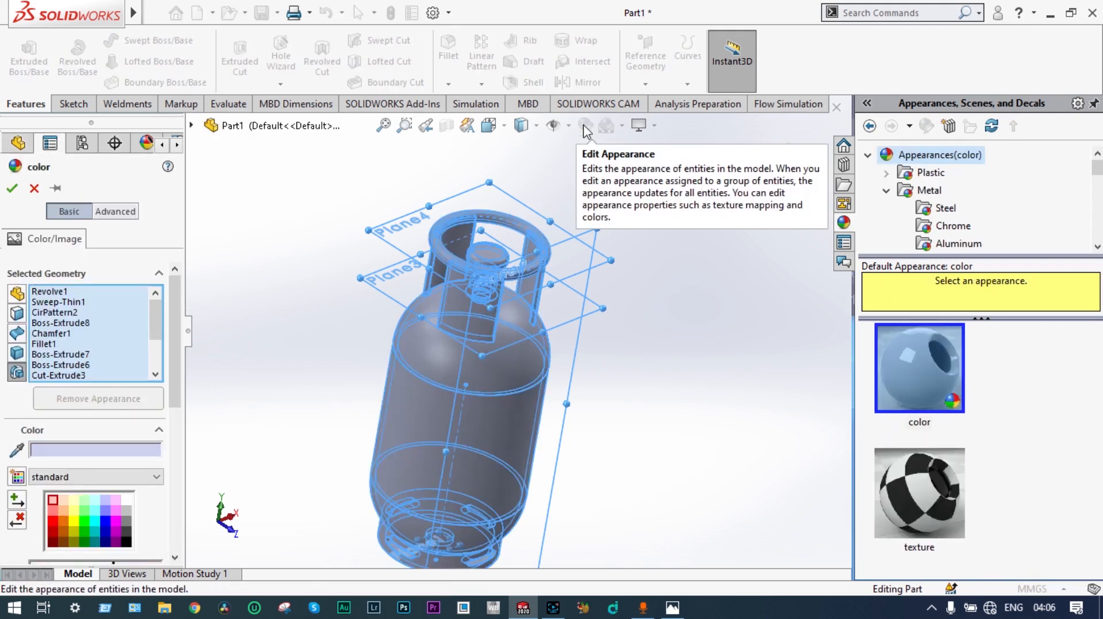
left_click(53, 535)
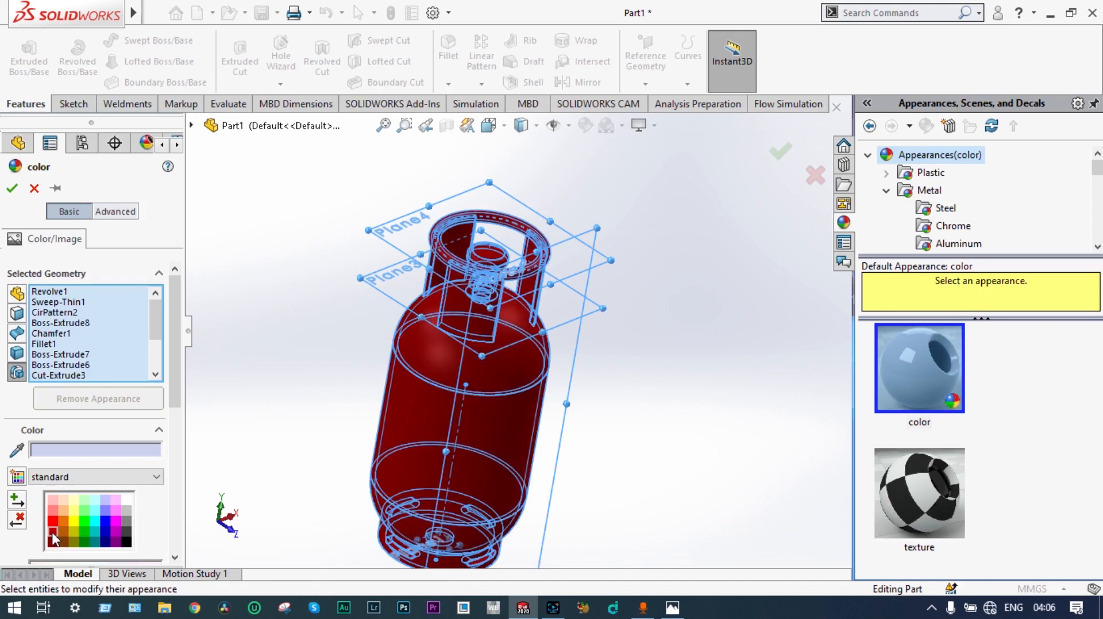
left_click(52, 520)
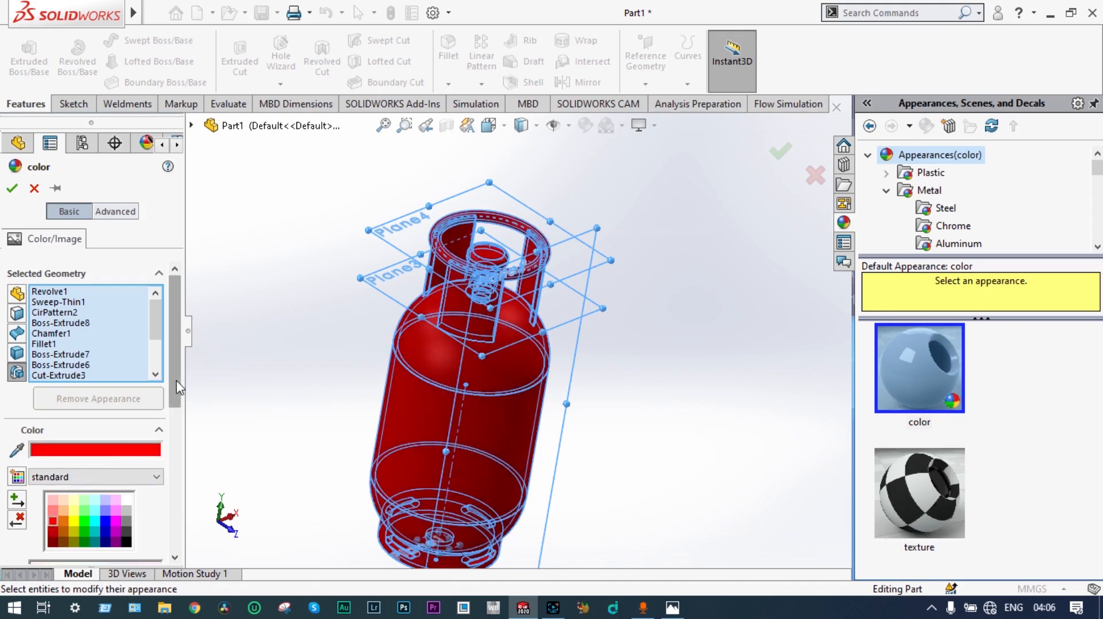
Step: Fine-tune the selected features' red colour to RGB 247, 14, 9 and apply it
scroll(164, 425, "down", 3)
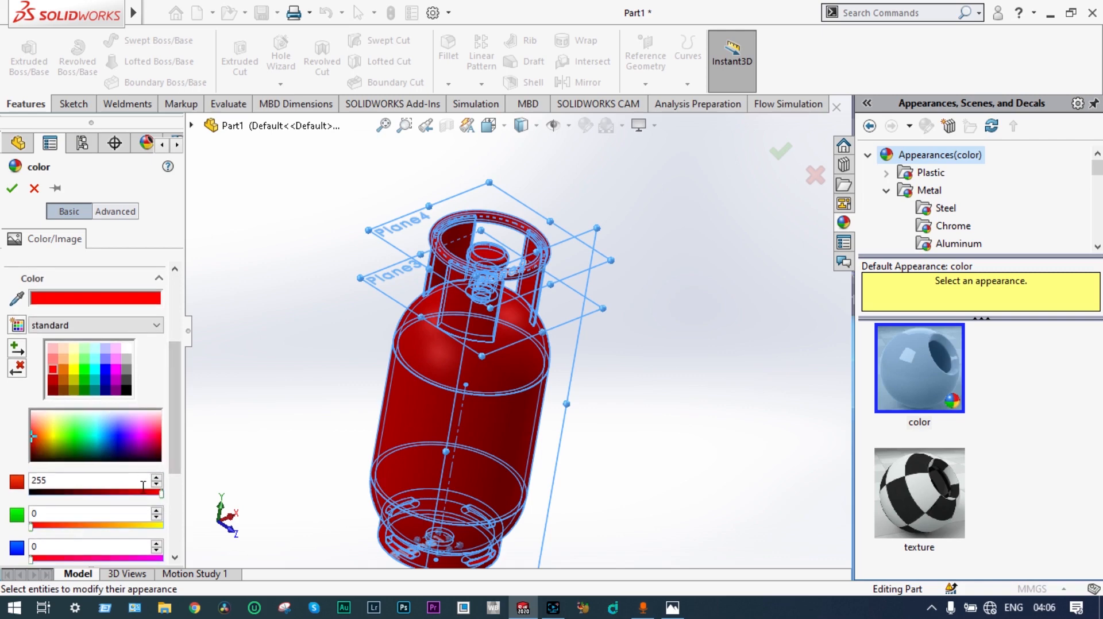
left_click(144, 493)
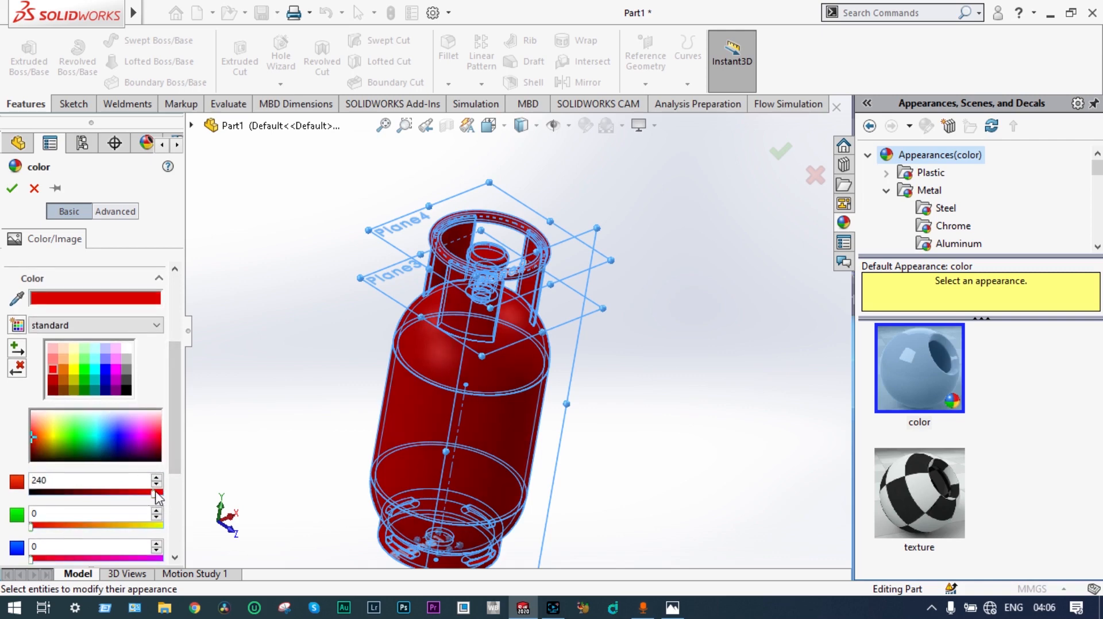
left_click(161, 493)
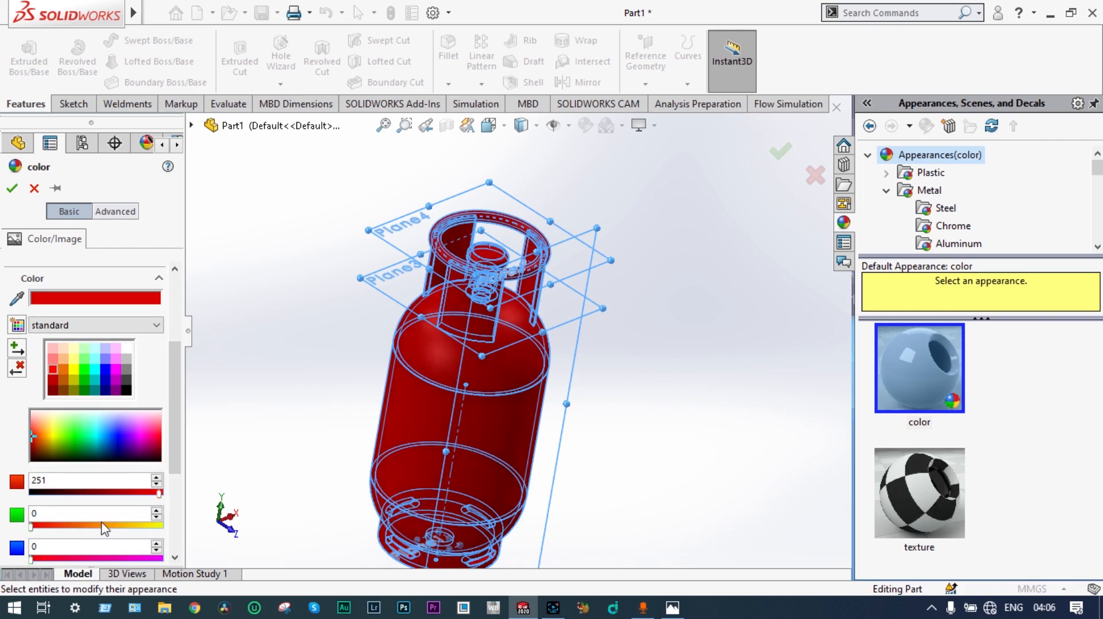
left_click(38, 525)
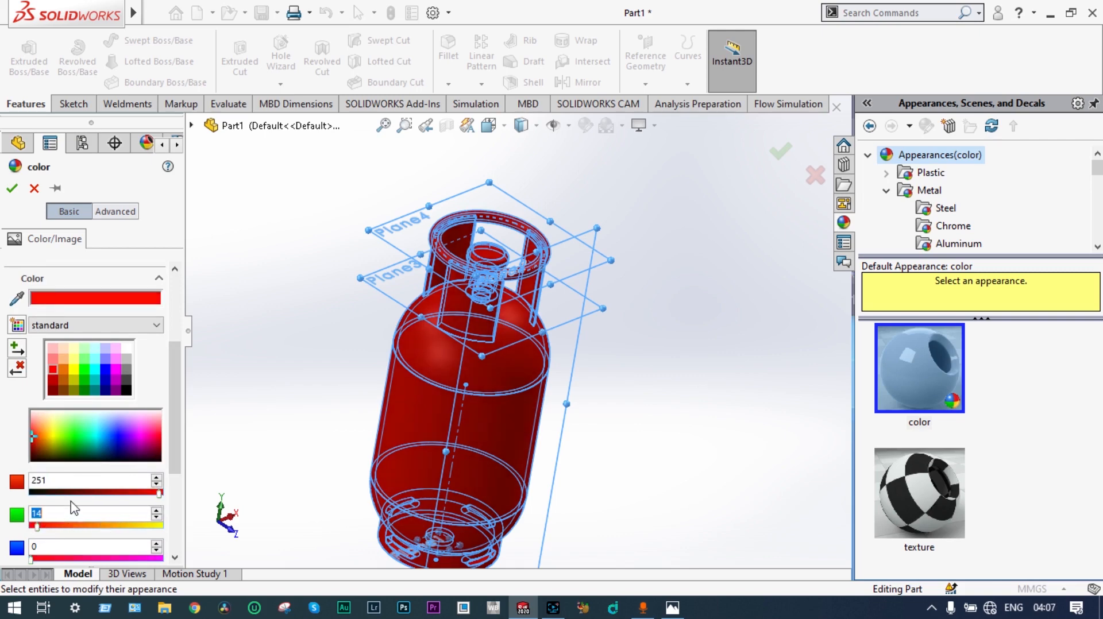
left_click(36, 557)
middle_click_drag(336, 457, 262, 489)
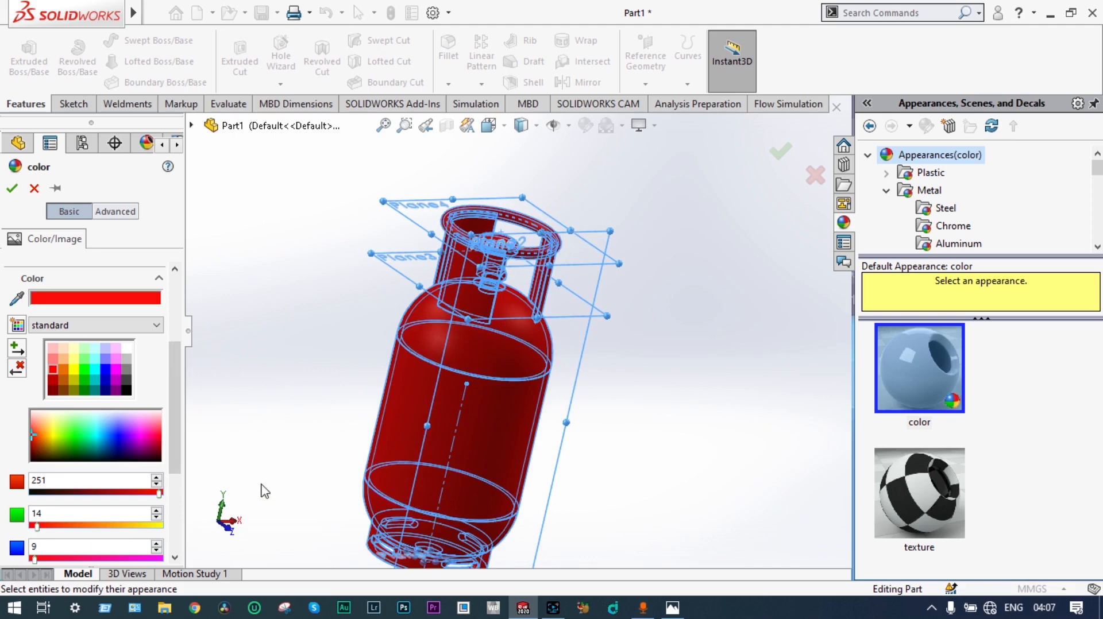
left_click(134, 495)
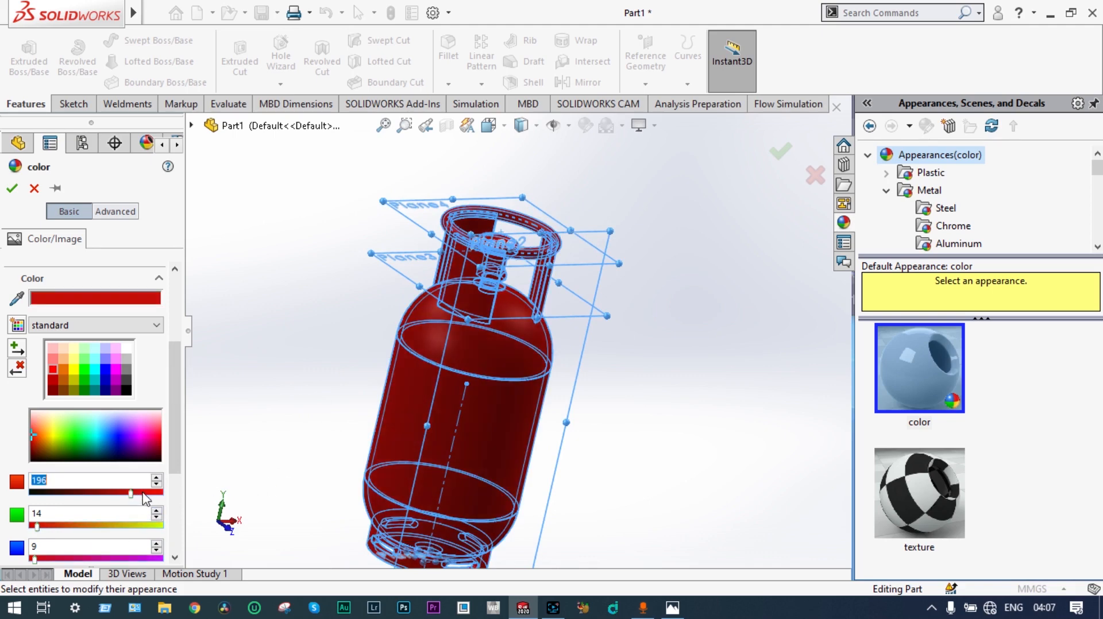
left_click(148, 493)
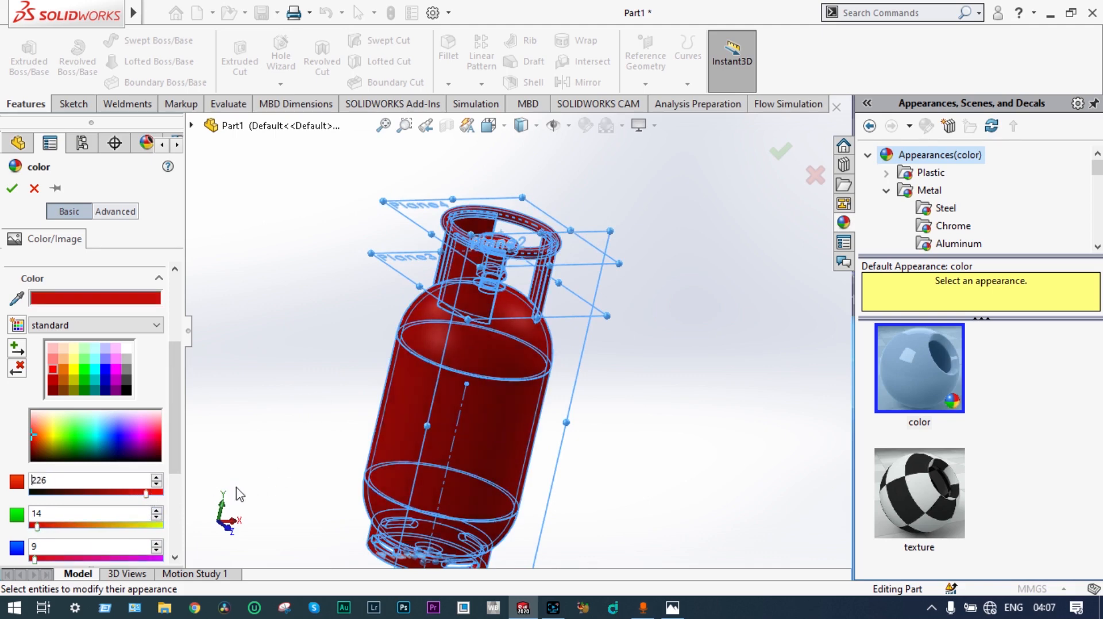
left_click(149, 493)
left_click(157, 493)
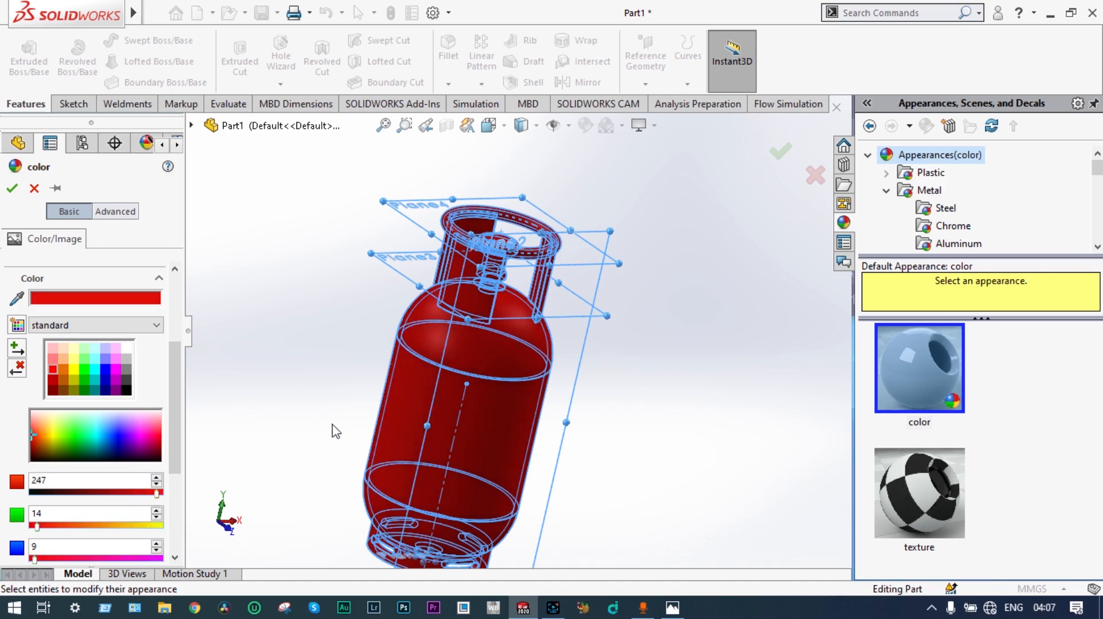
middle_click_drag(342, 428, 273, 389)
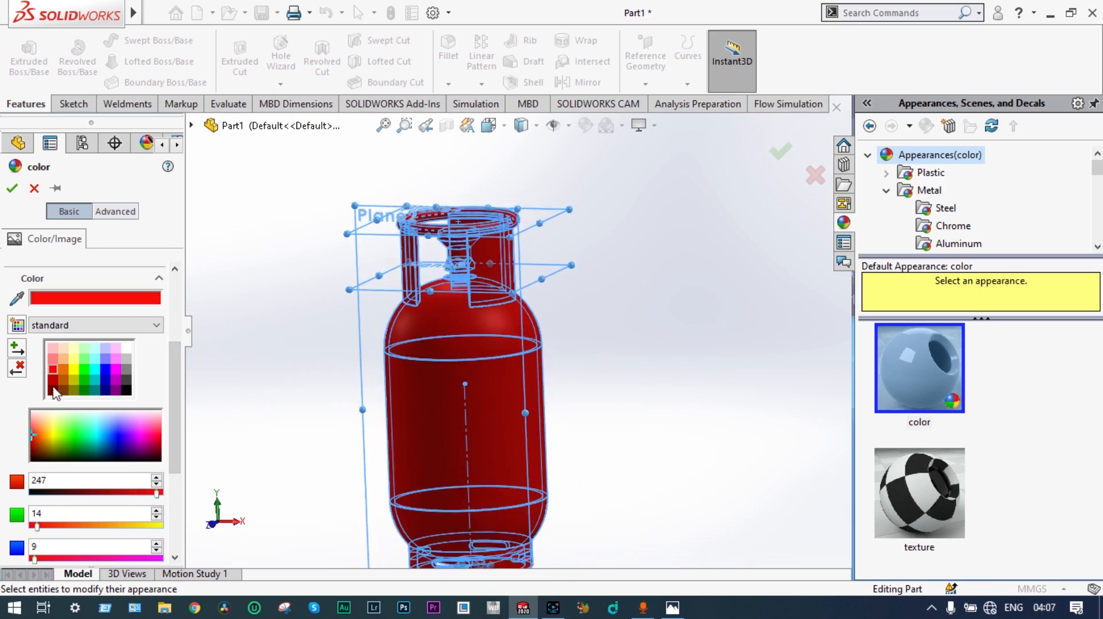
left_click(12, 188)
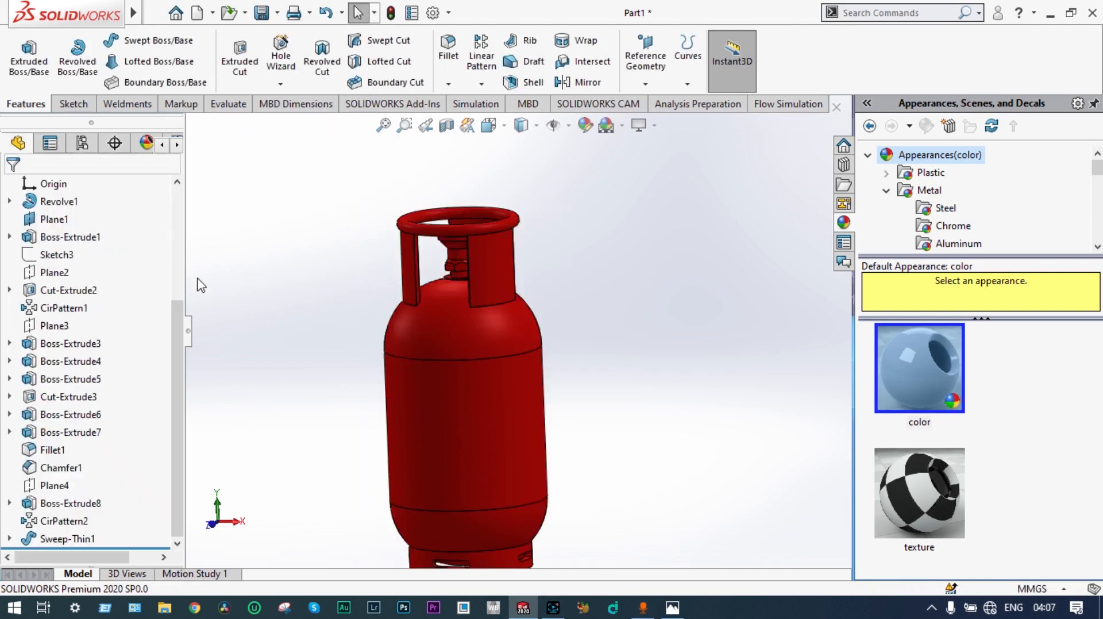
Step: Apply the polished brass appearance to the hexagonal nut of the neck fitting inside the guard plates
middle_click_drag(331, 364, 377, 386)
scroll(447, 276, "down", 1)
scroll(448, 276, "up", 2)
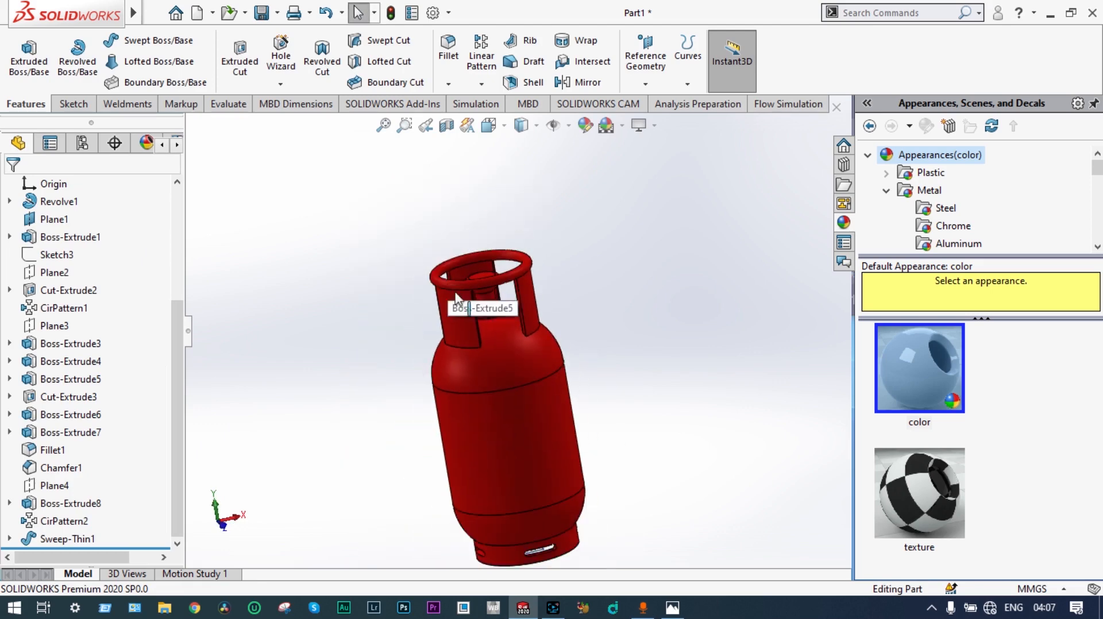
scroll(487, 319, "down", 3)
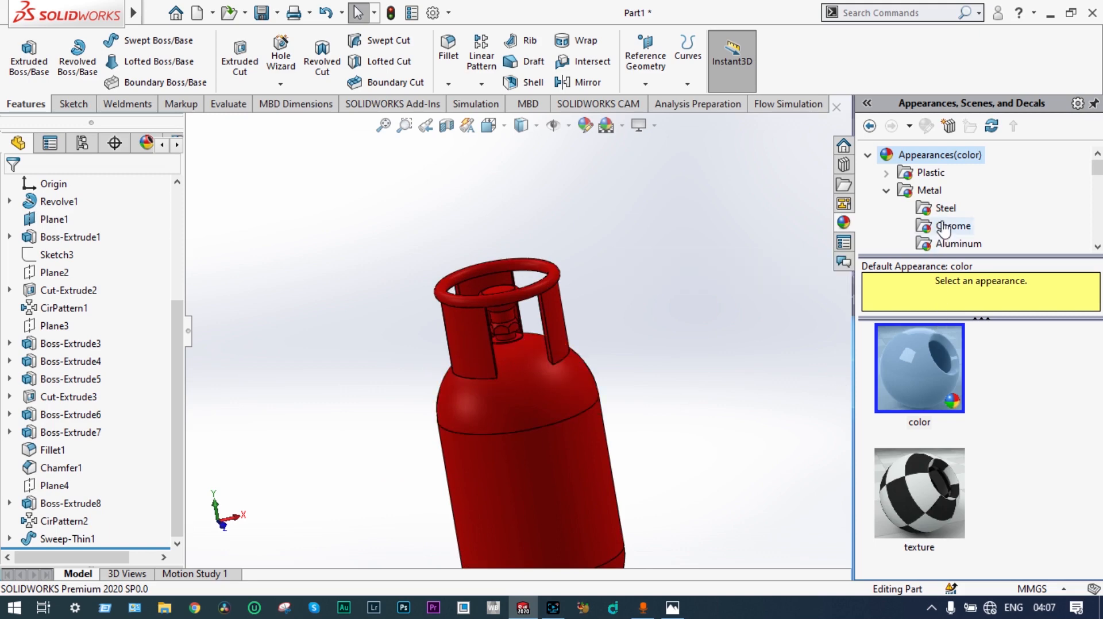
left_click(1097, 245)
left_click(1098, 246)
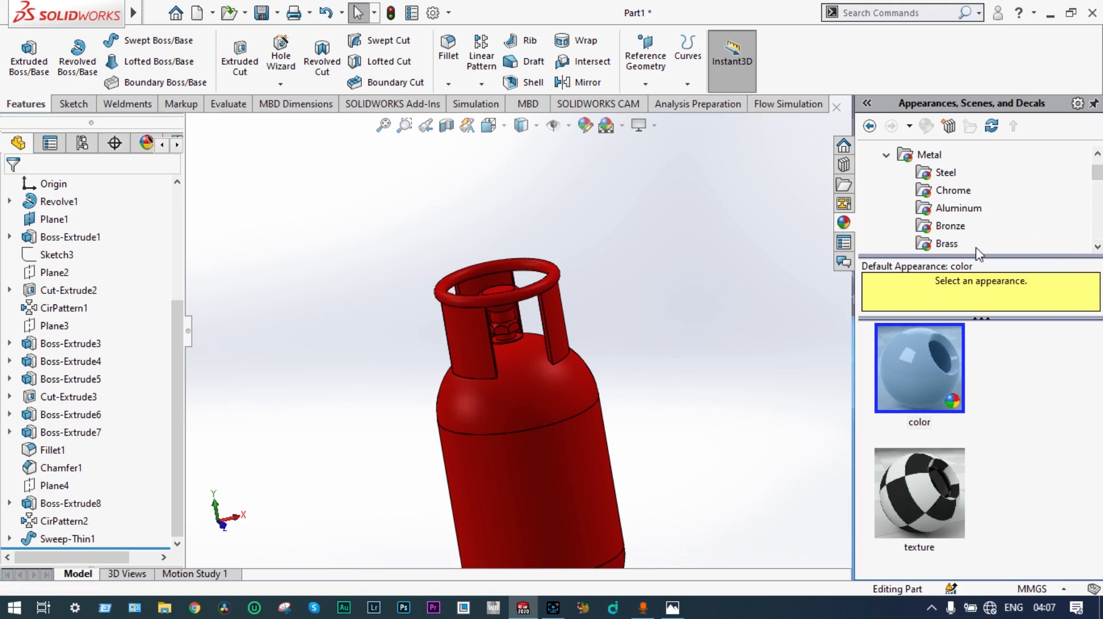
scroll(492, 323, "down", 3)
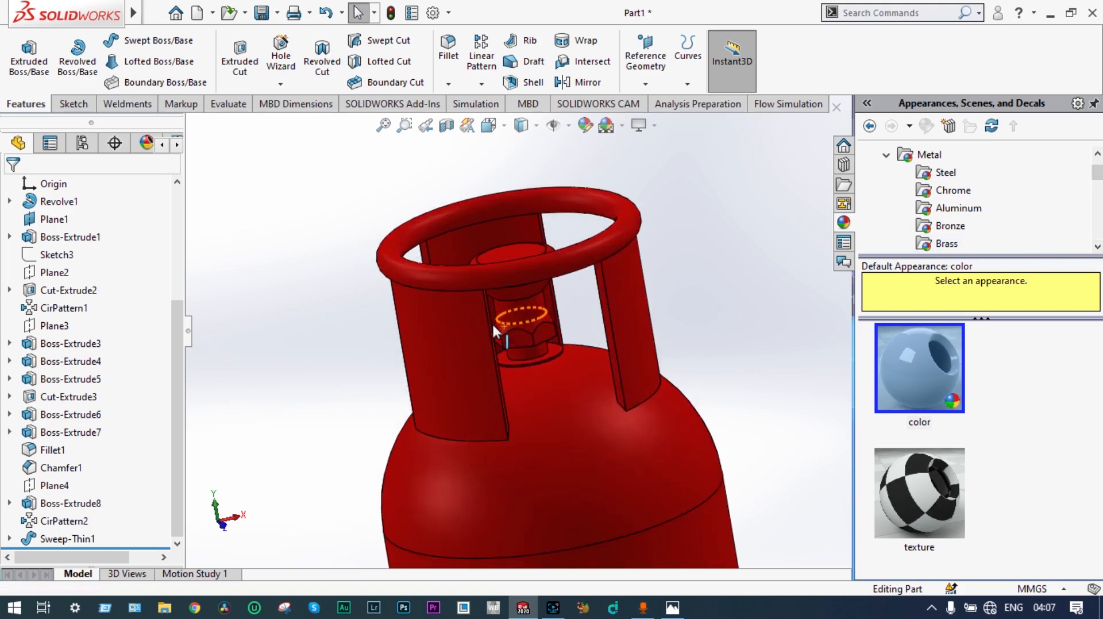
left_click(945, 244)
left_click_drag(924, 345, 582, 392)
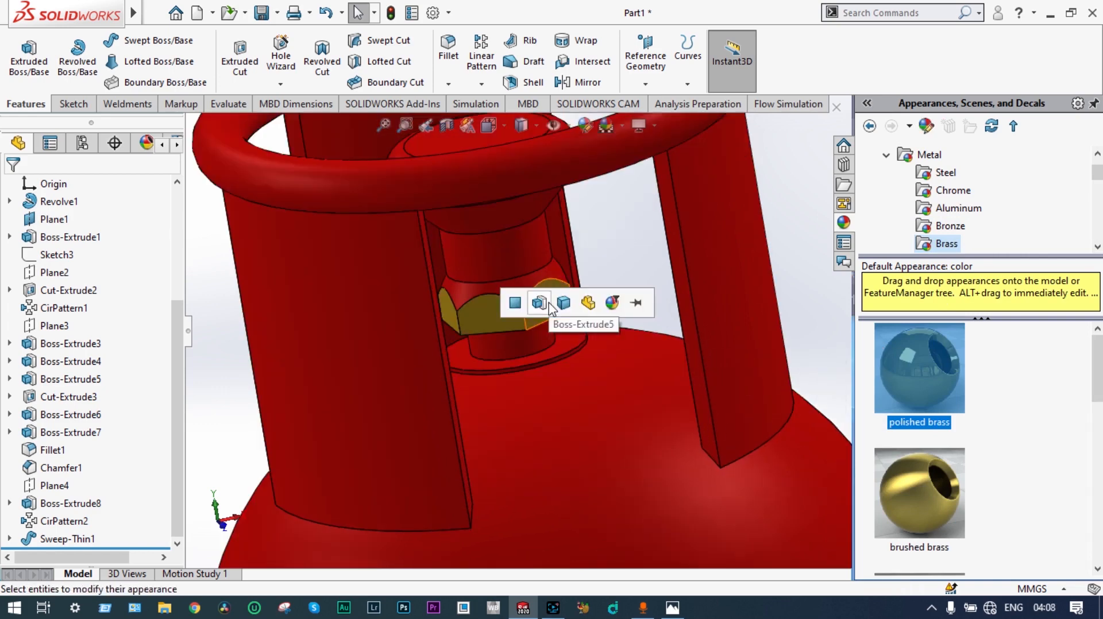
left_click(546, 303)
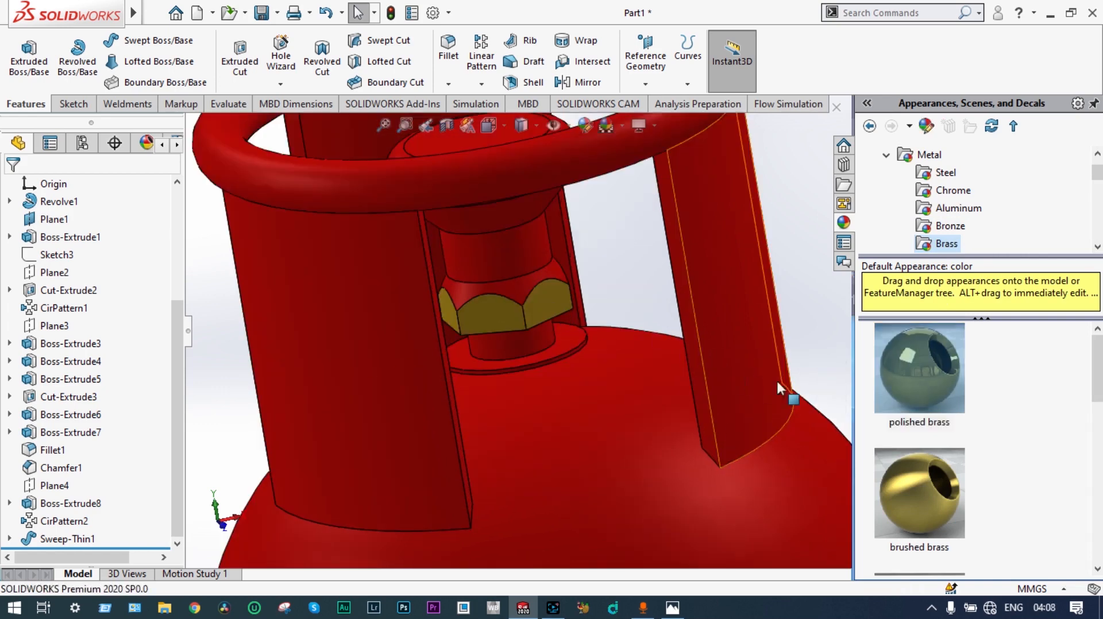
Step: Try brushed brass on the cylindrical section above the hexagonal nut and replace it with polished brass
mouse_move(922, 491)
left_mouse_down()
mouse_move(632, 333)
mouse_move(520, 257)
left_mouse_up()
left_click(524, 257)
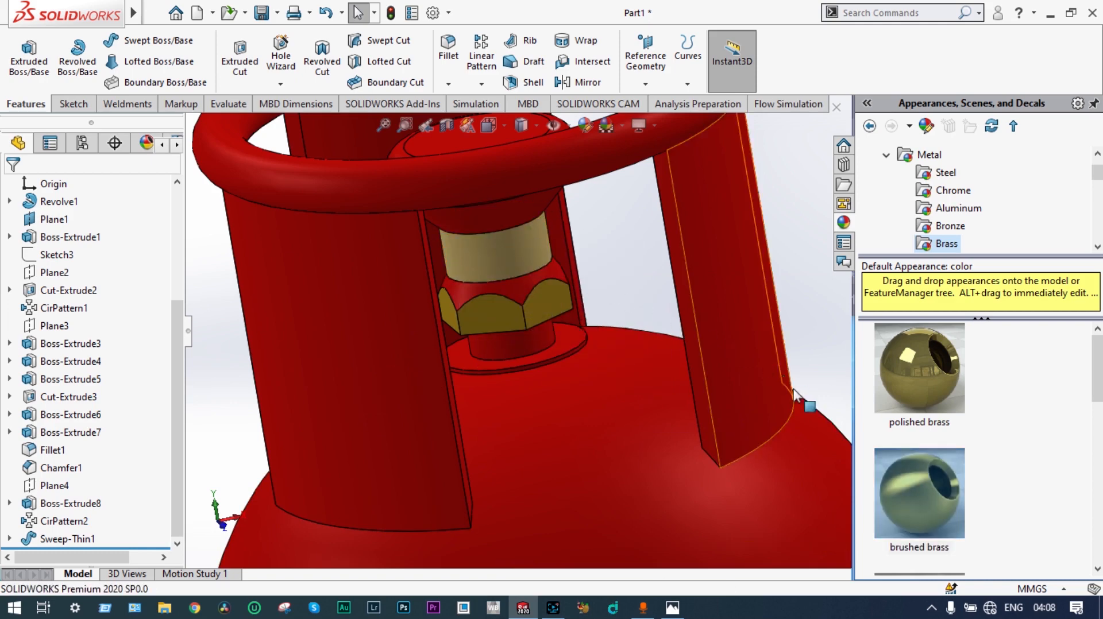
left_click_drag(928, 372, 511, 262)
left_click(523, 262)
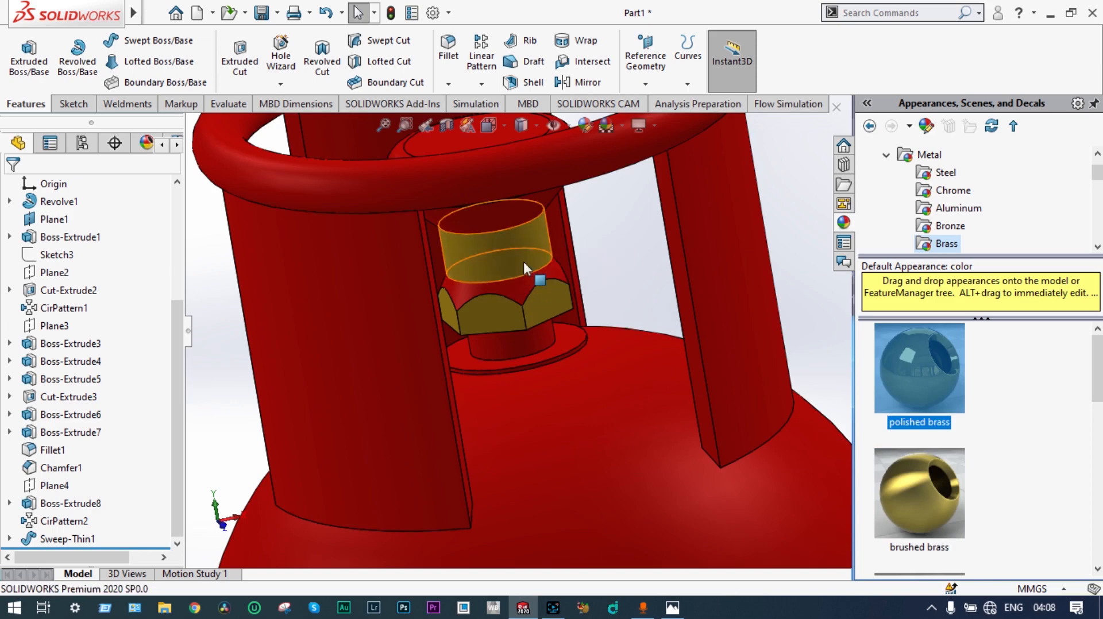
Step: Apply polished brass to the nut's chamfered top, the short stem beneath it and the round flange at the fitting's base
left_click_drag(927, 374, 527, 292)
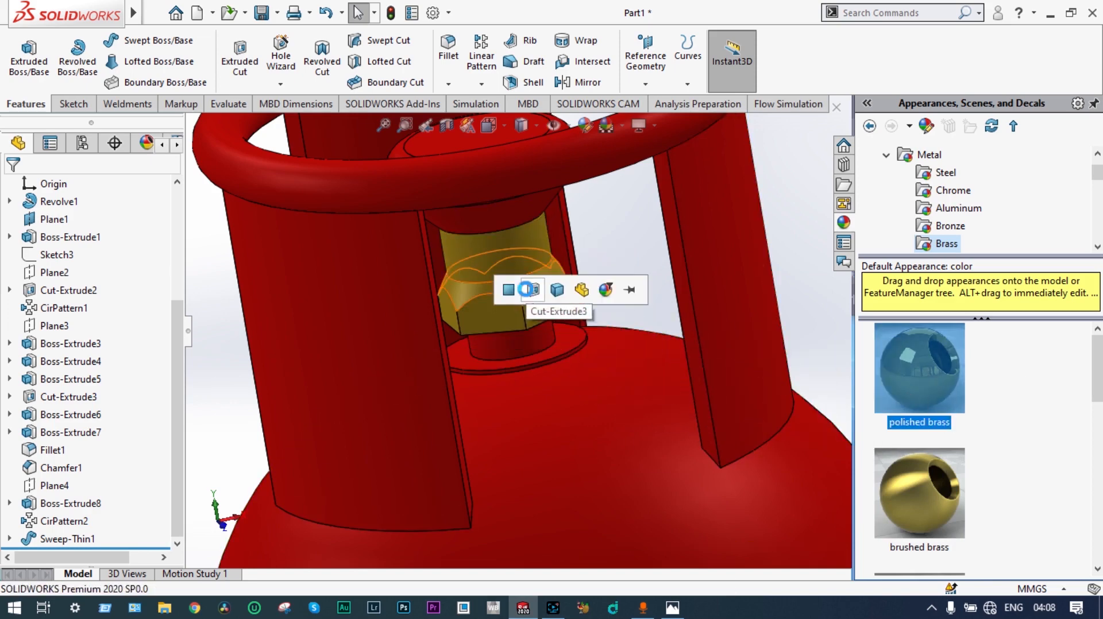
left_click(528, 291)
left_click_drag(918, 366, 530, 340)
left_click(534, 343)
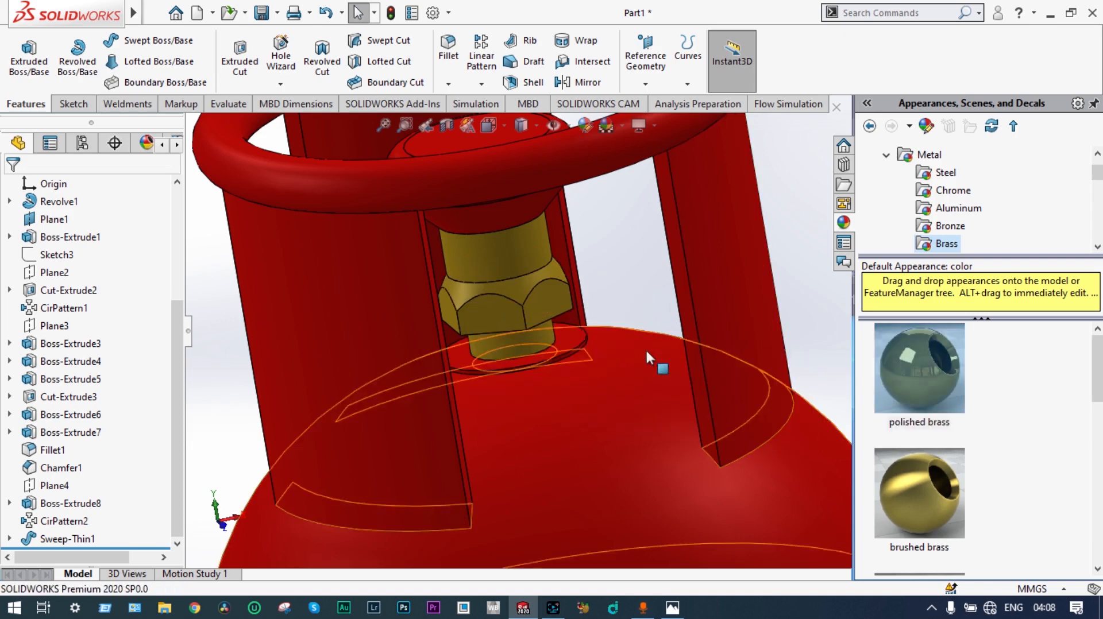
left_click_drag(900, 367, 579, 344)
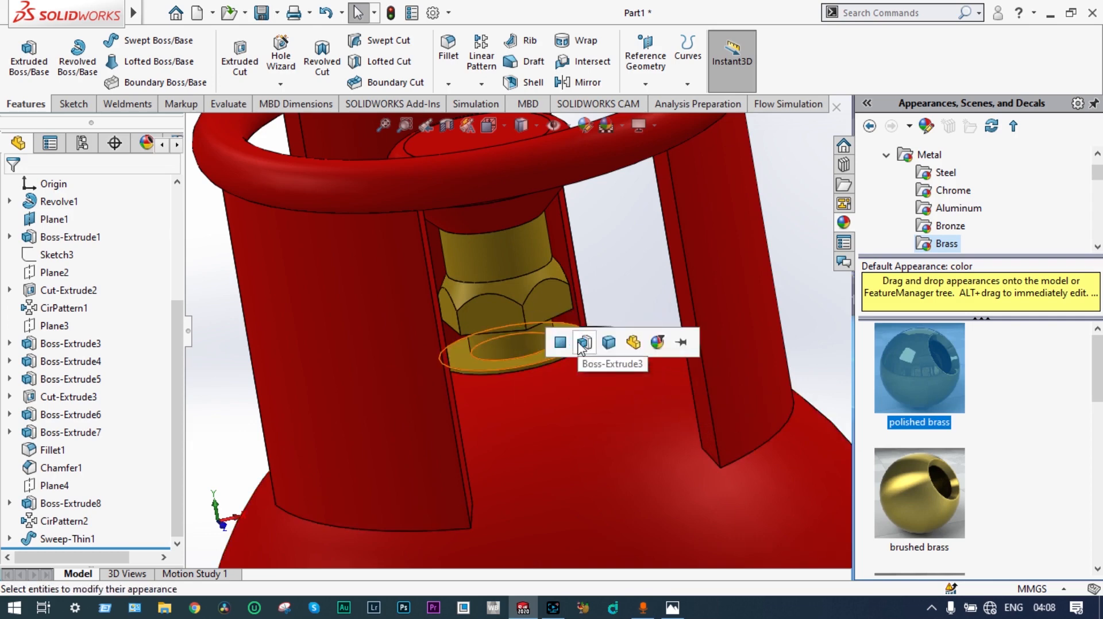
left_click(581, 343)
Step: Apply the matte iron appearance to the valve knob above the brass fitting, covering features Boss-Extrude7 and Fillet1
middle_click_drag(574, 301, 529, 294)
scroll(494, 320, "down", 2)
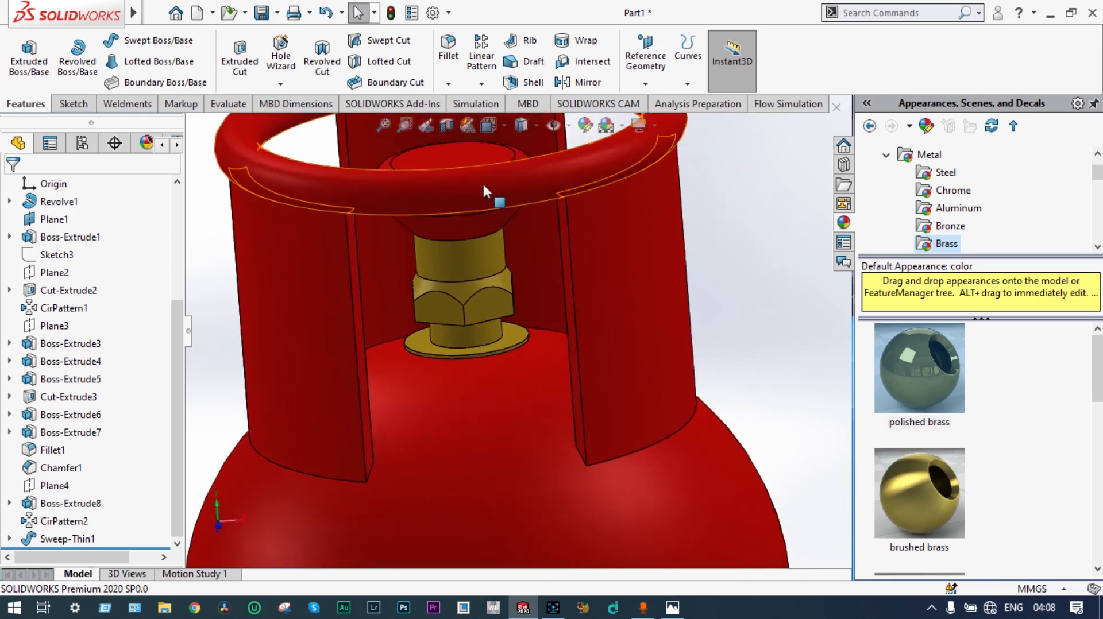
middle_click_drag(472, 171, 485, 202)
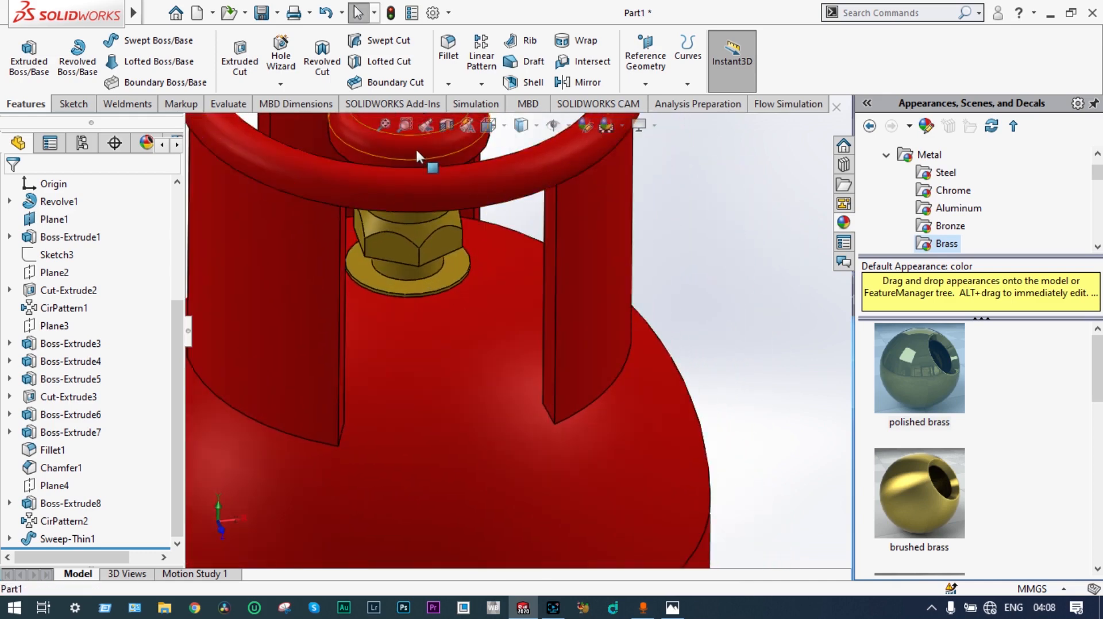
scroll(415, 151, "up", 2)
scroll(416, 151, "down", 2)
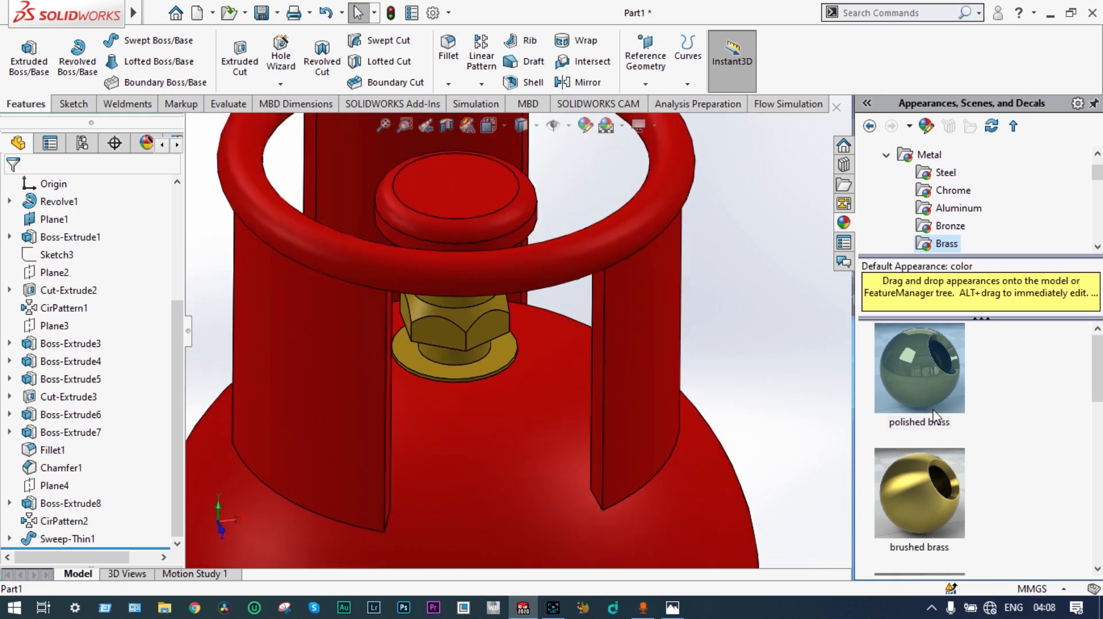
left_click(927, 178)
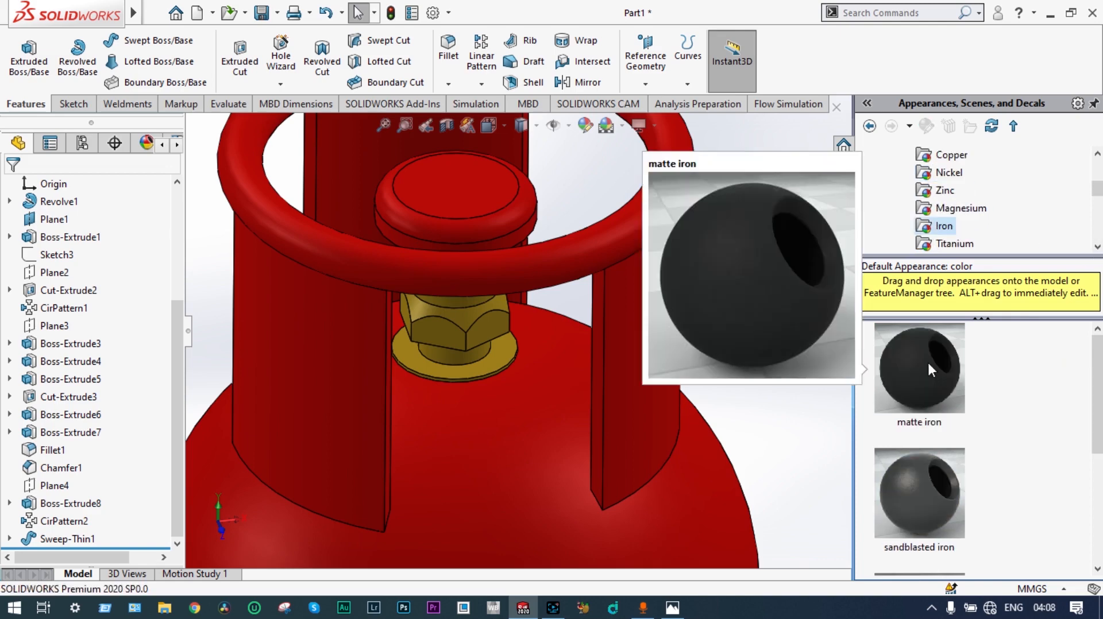
left_click(929, 363)
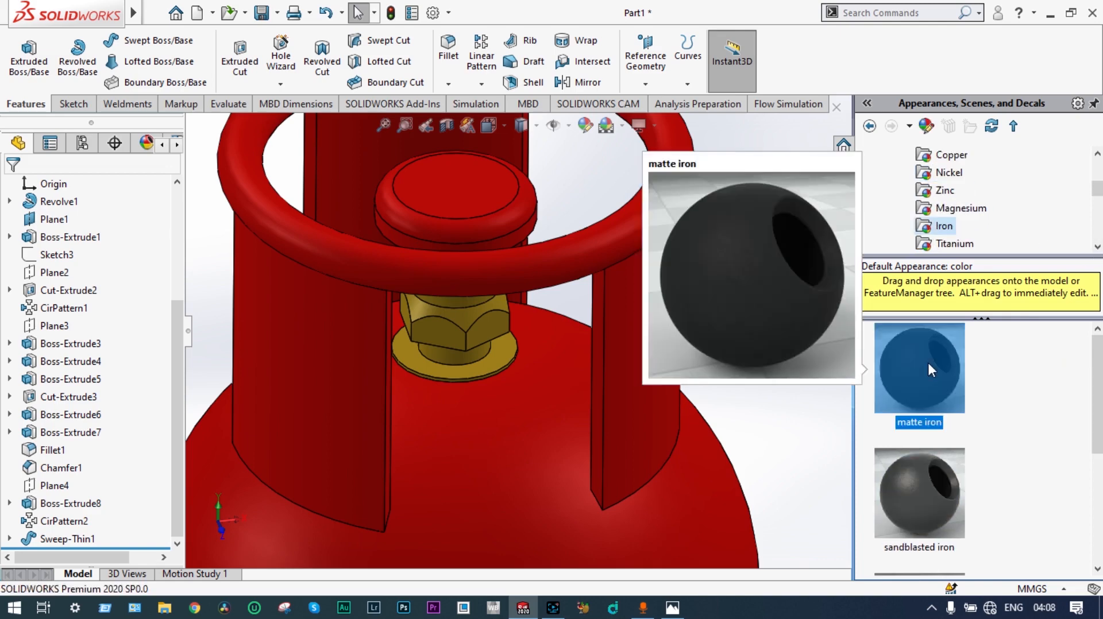
left_click_drag(926, 359, 472, 191)
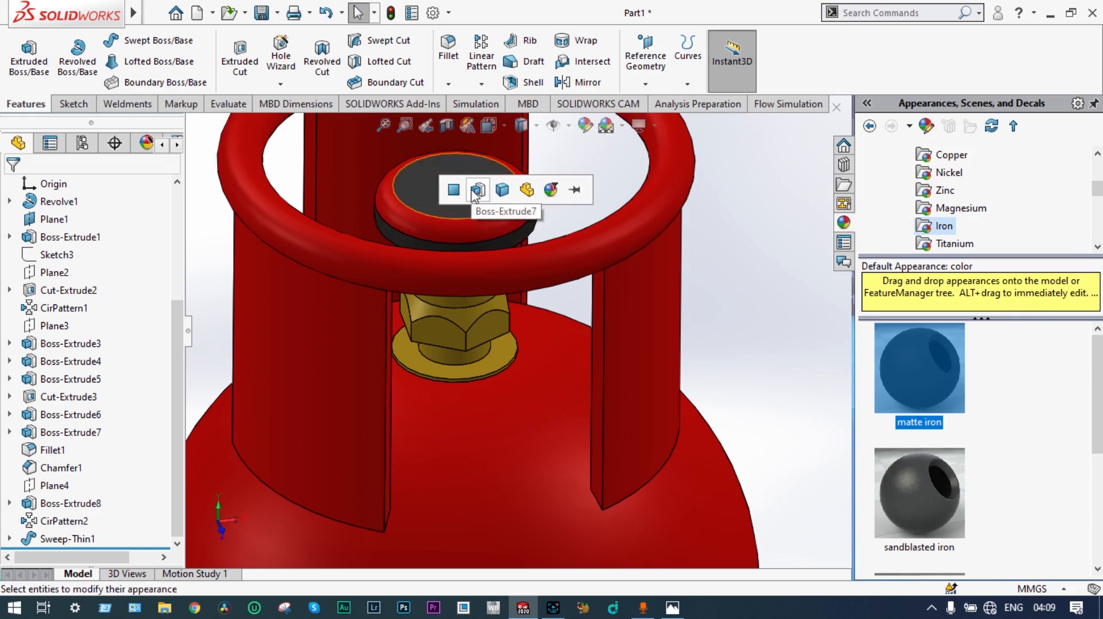
left_click(472, 196)
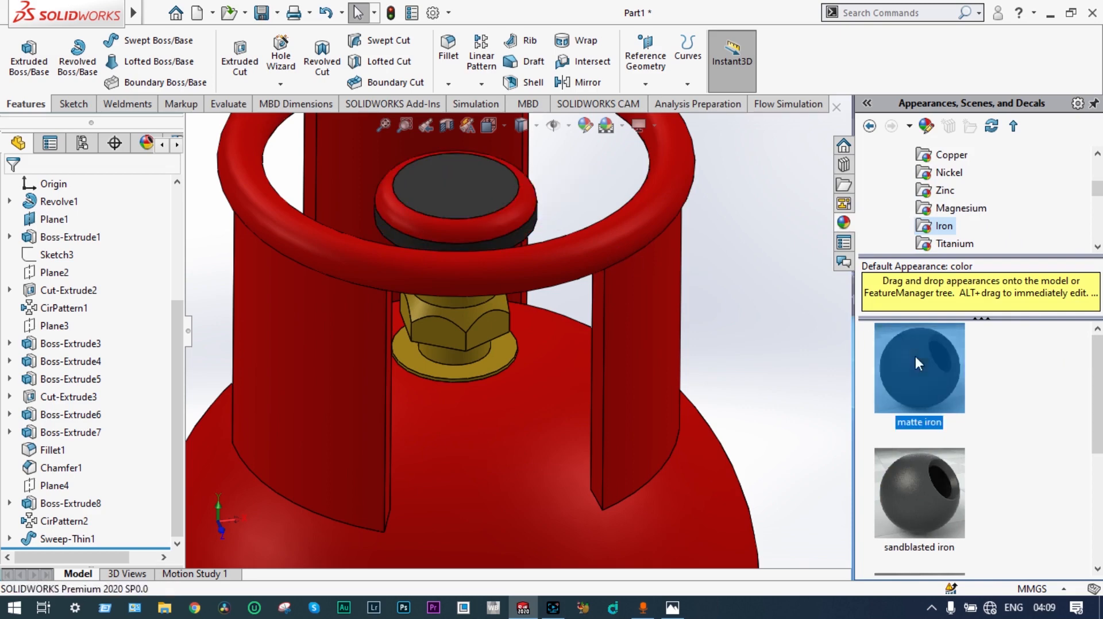
left_click_drag(915, 356, 512, 216)
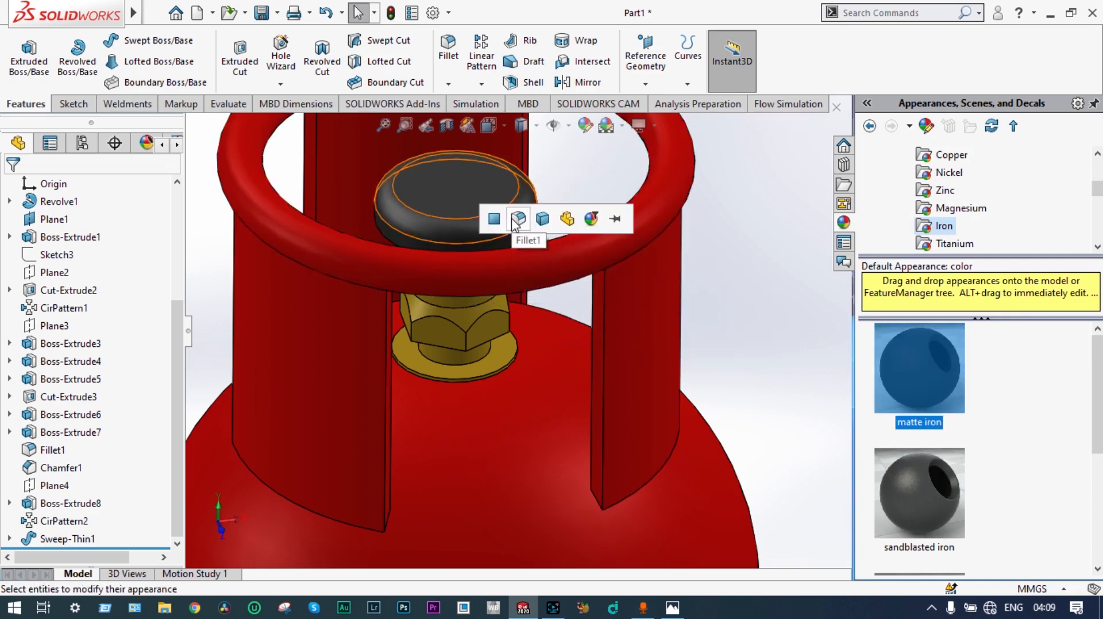
left_click(519, 218)
Step: Apply the matte iron appearance to Chamfer1, the tapered underside of the valve knob
scroll(563, 313, "up", 10)
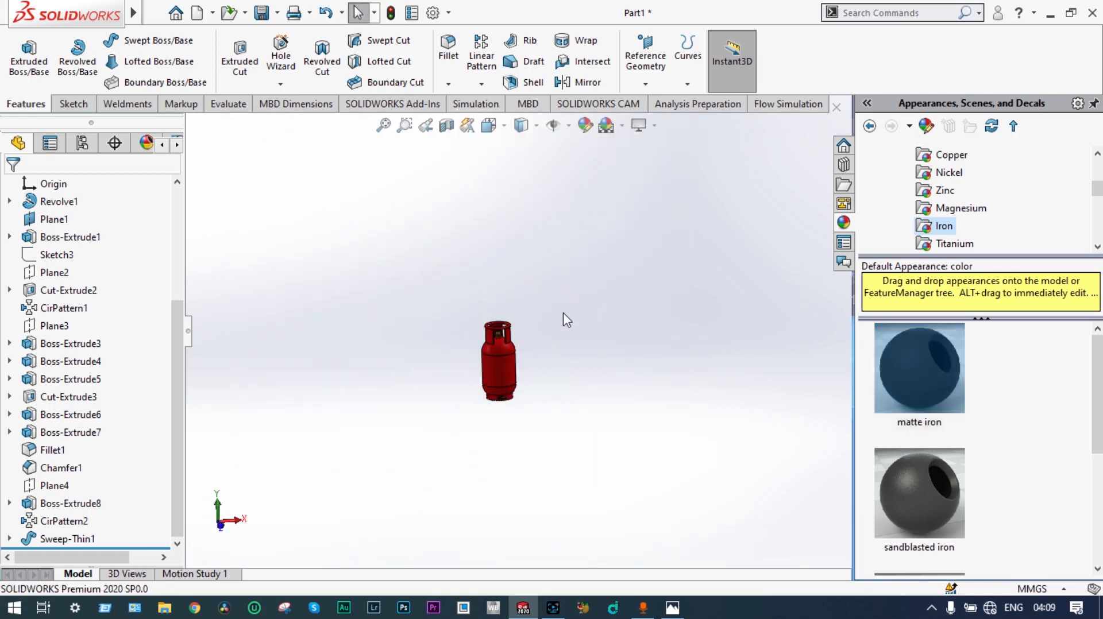
scroll(520, 345, "down", 10)
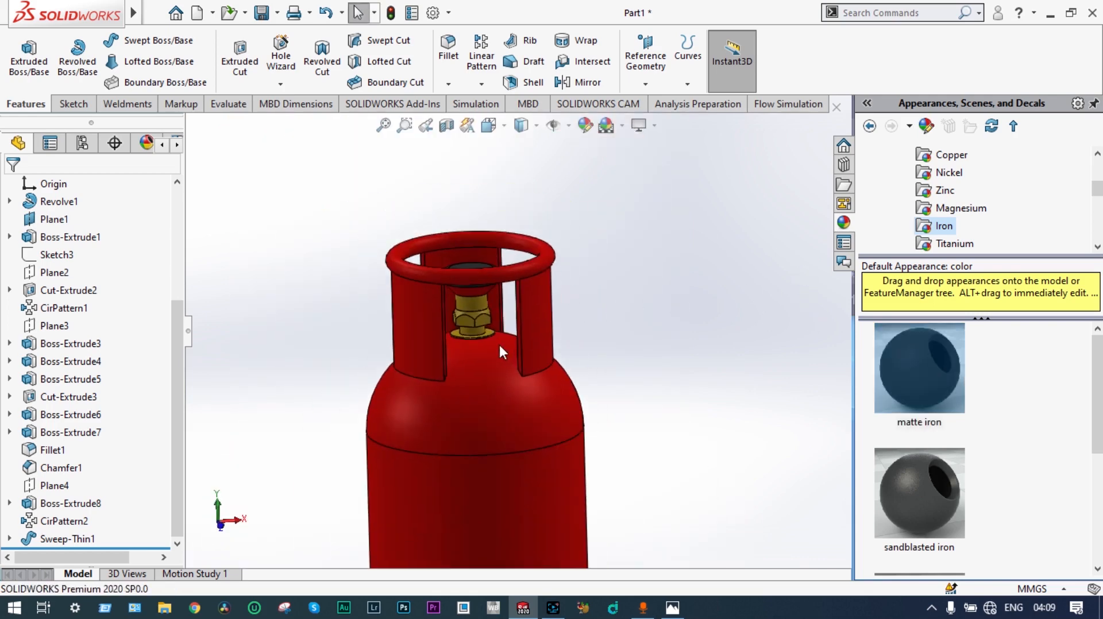
middle_click_drag(482, 308, 432, 284)
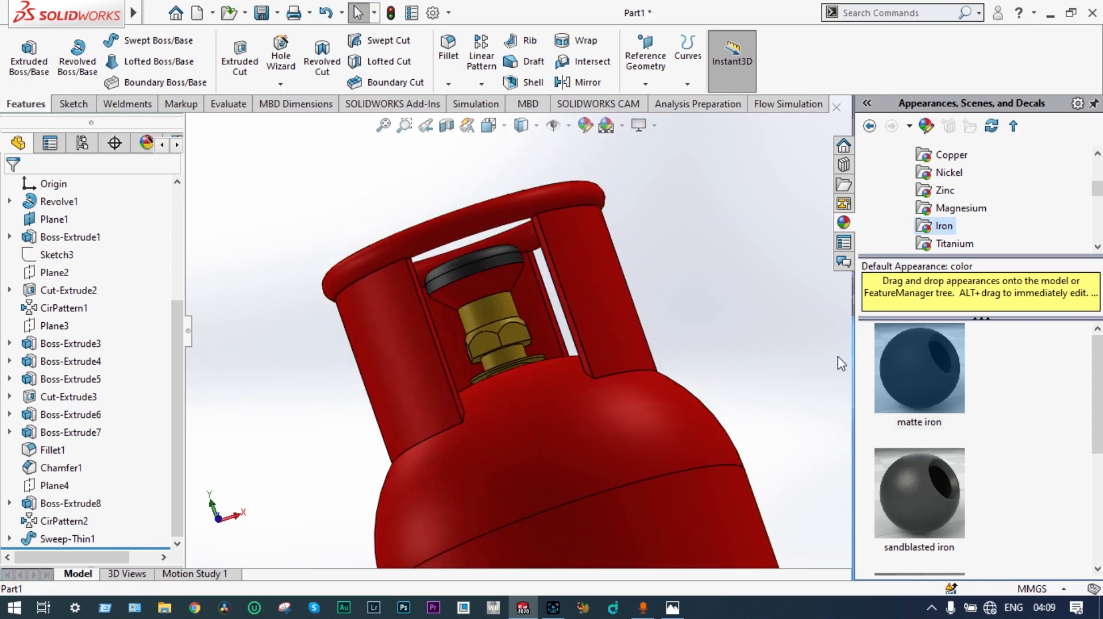
left_click_drag(918, 370, 490, 280)
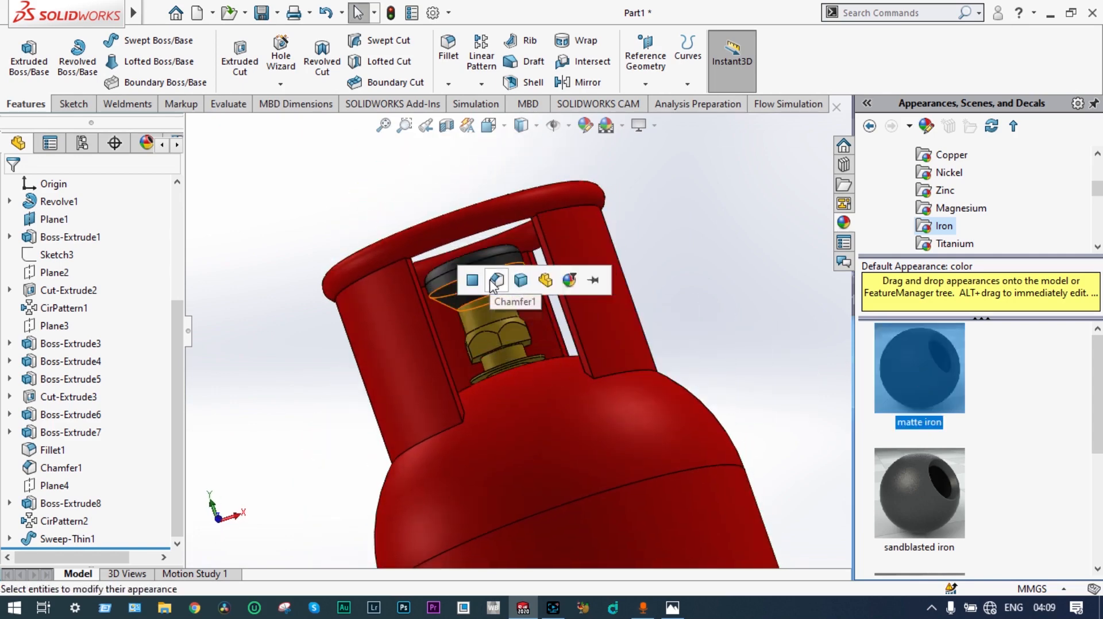
left_click(490, 279)
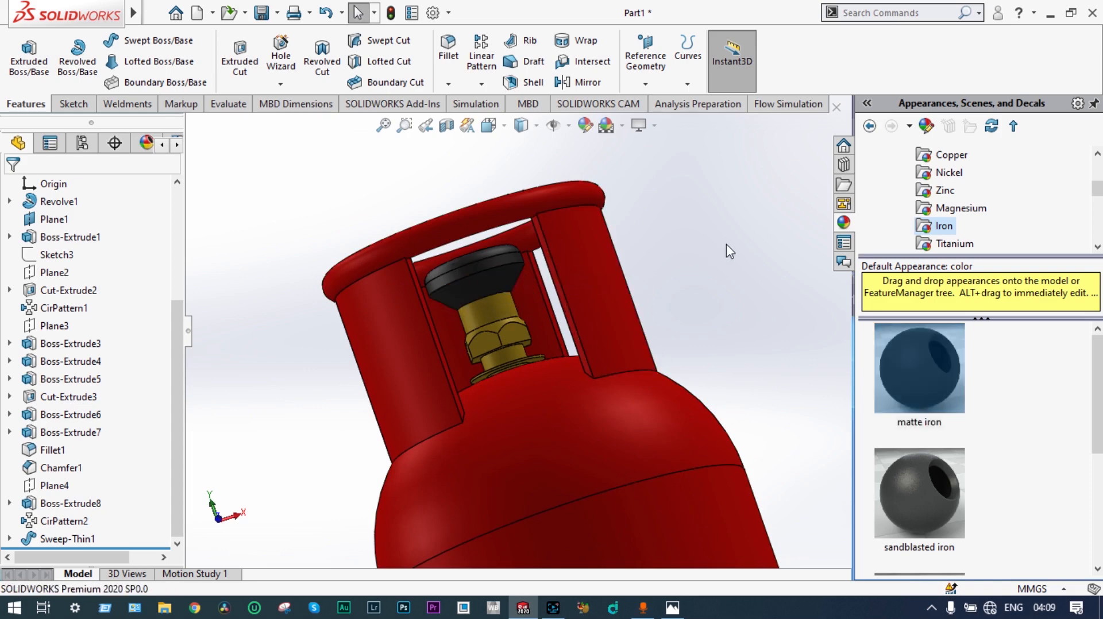
Step: Inspect the coloured gas cylinder from several sides, including the valve area, the body and the slotted base
scroll(727, 250, "up", 5)
middle_click_drag(696, 244, 706, 276)
scroll(614, 372, "down", 1)
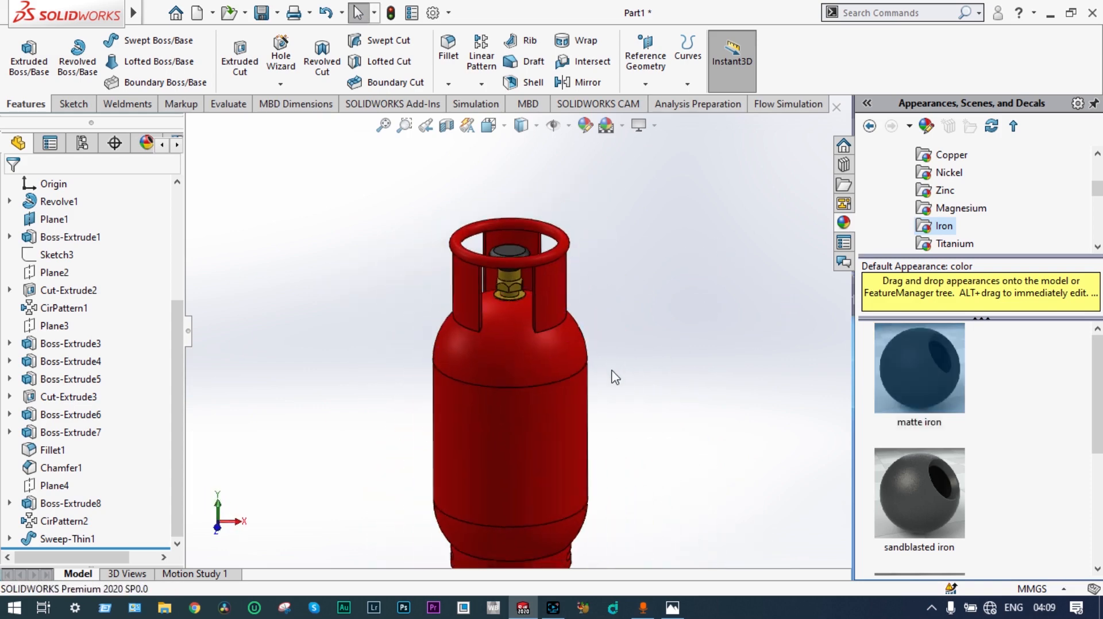
scroll(614, 378, "down", 3)
scroll(607, 379, "up", 4)
middle_click_drag(606, 378, 477, 379)
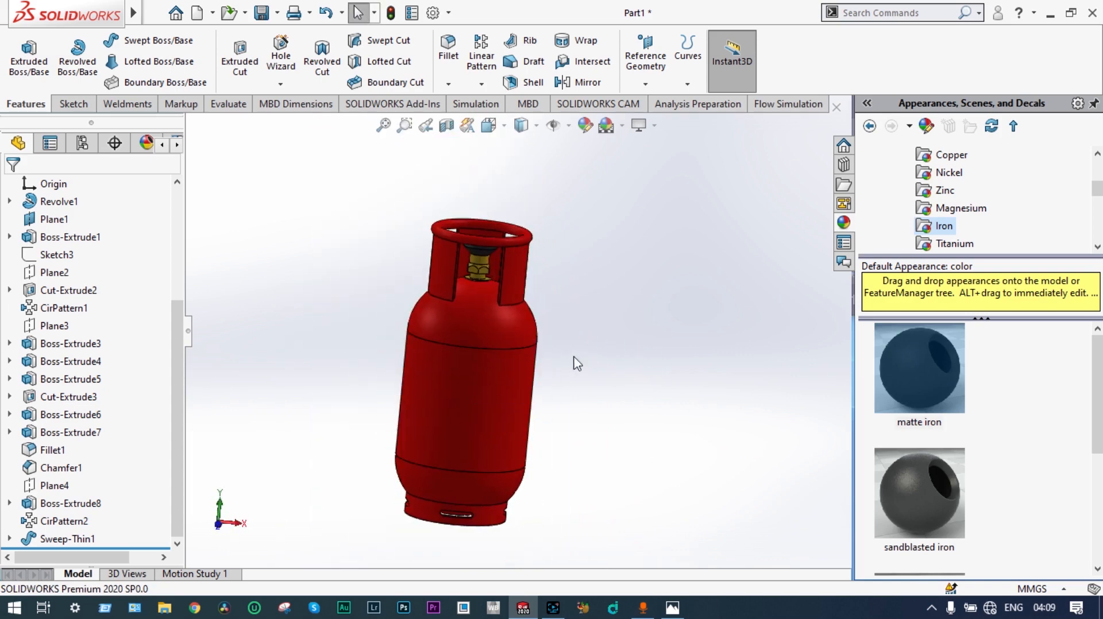
middle_click_drag(577, 363, 522, 419)
scroll(484, 378, "down", 3)
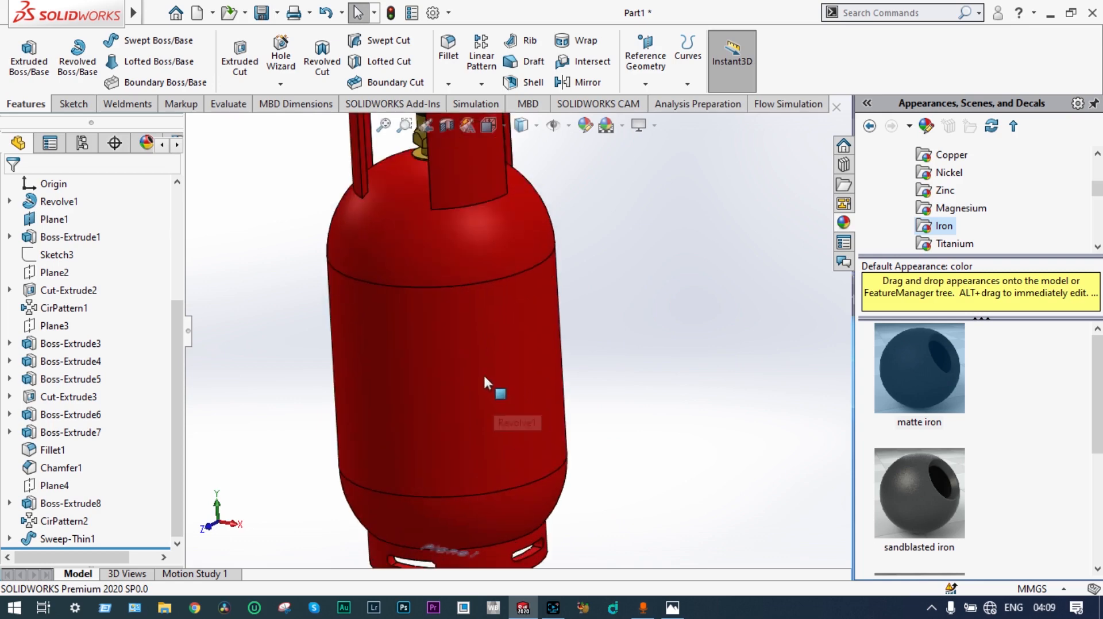
scroll(484, 377, "up", 4)
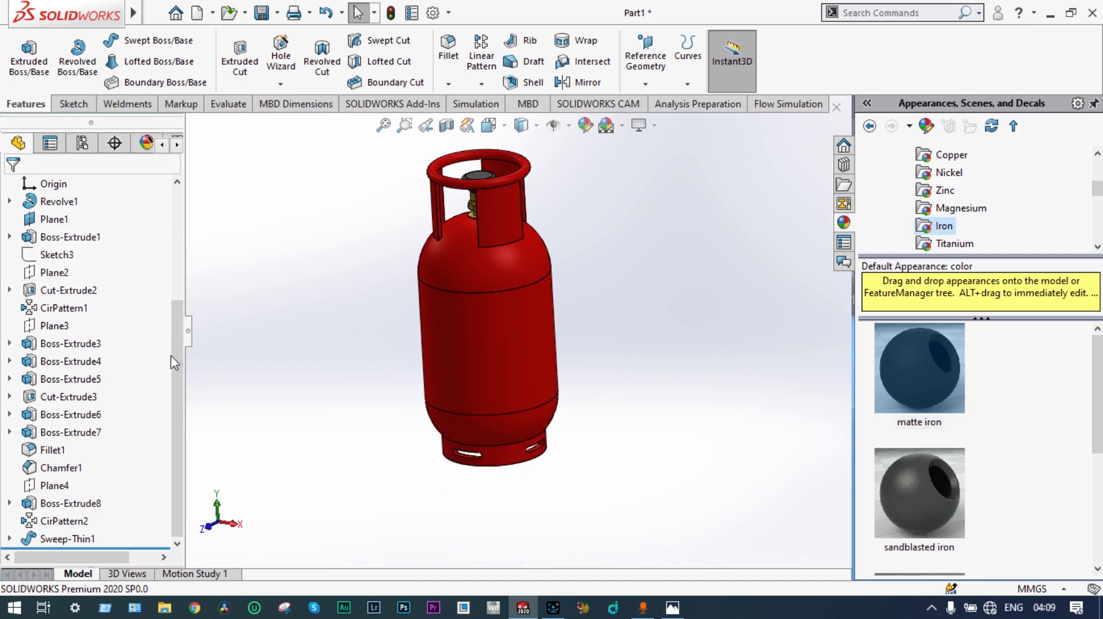
Step: Start a sketch on the Front Plane and add the sketch text "Indane Gas"
left_click_drag(170, 356, 190, 270)
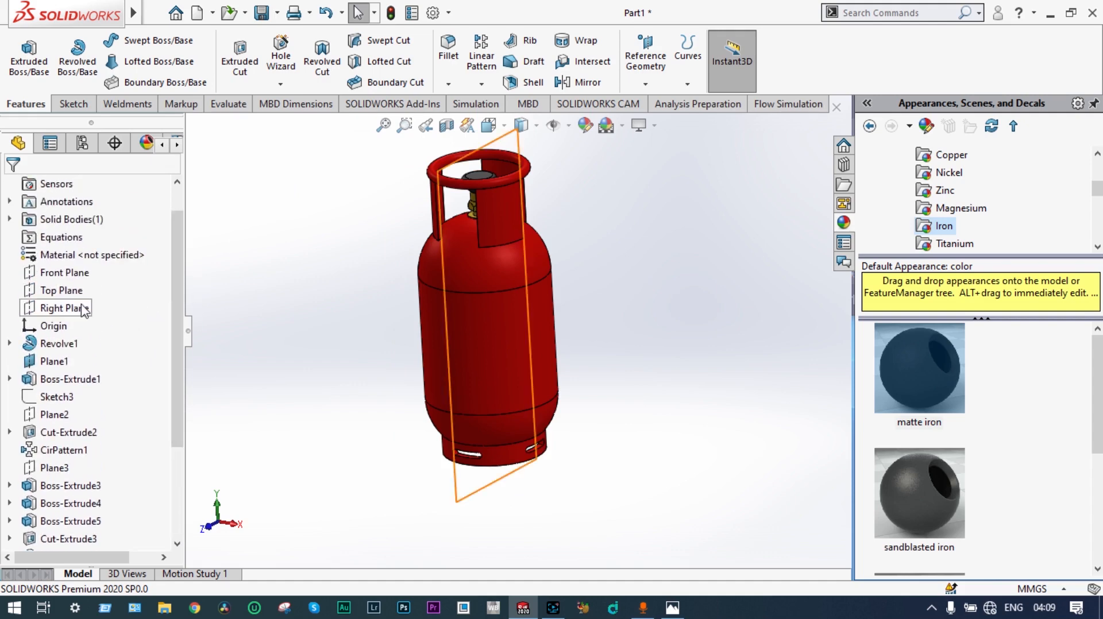
left_click(78, 275)
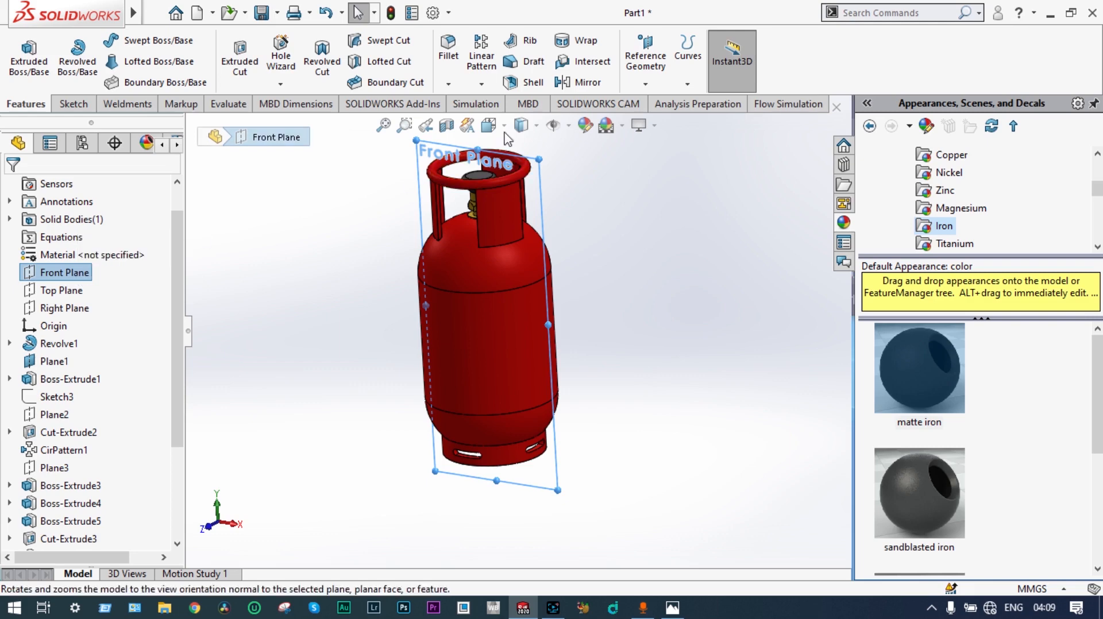
left_click(588, 42)
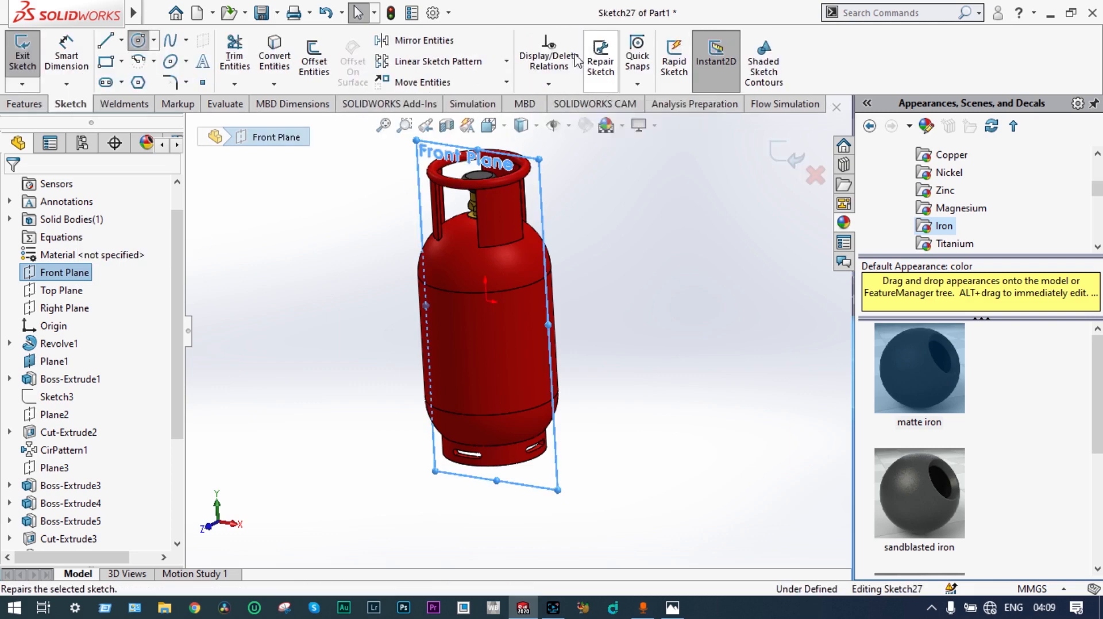
scroll(387, 306, "down", 3)
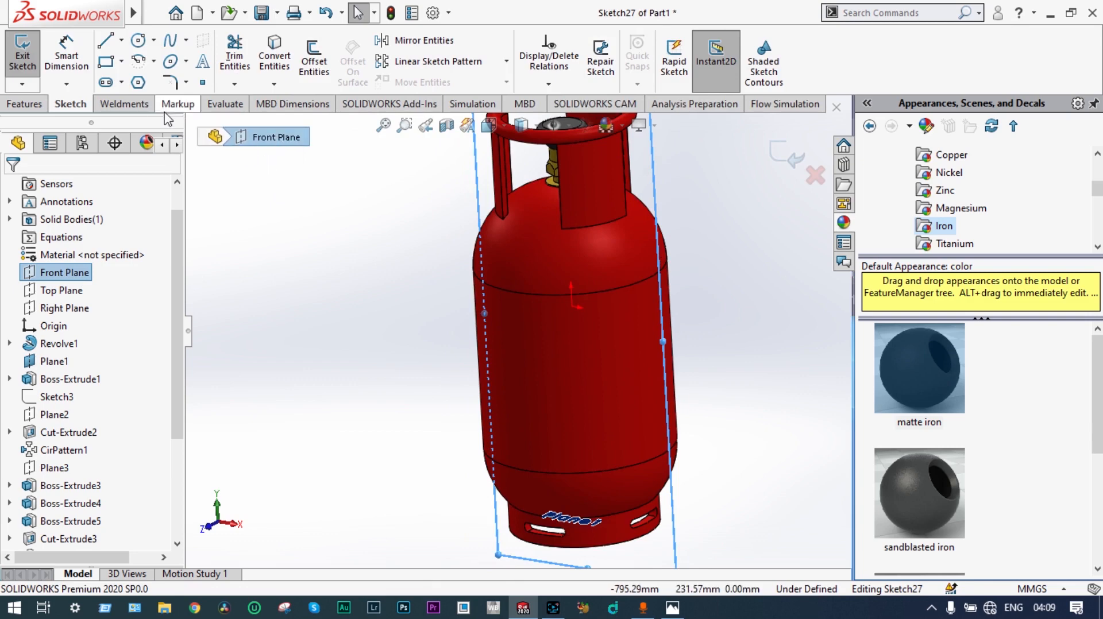
left_click(204, 64)
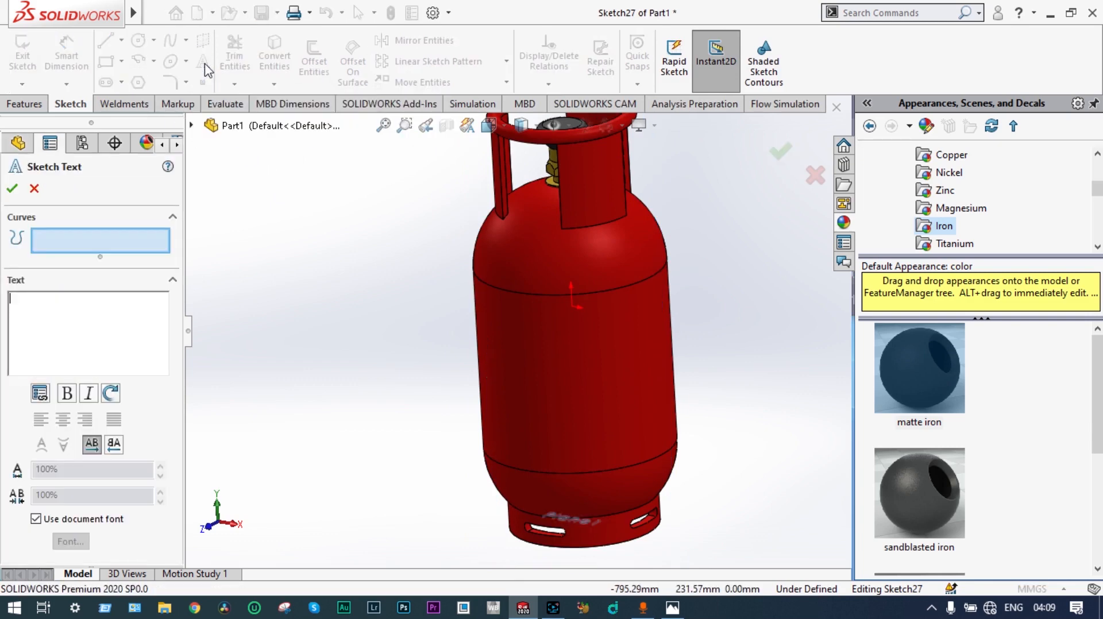
left_click(52, 308)
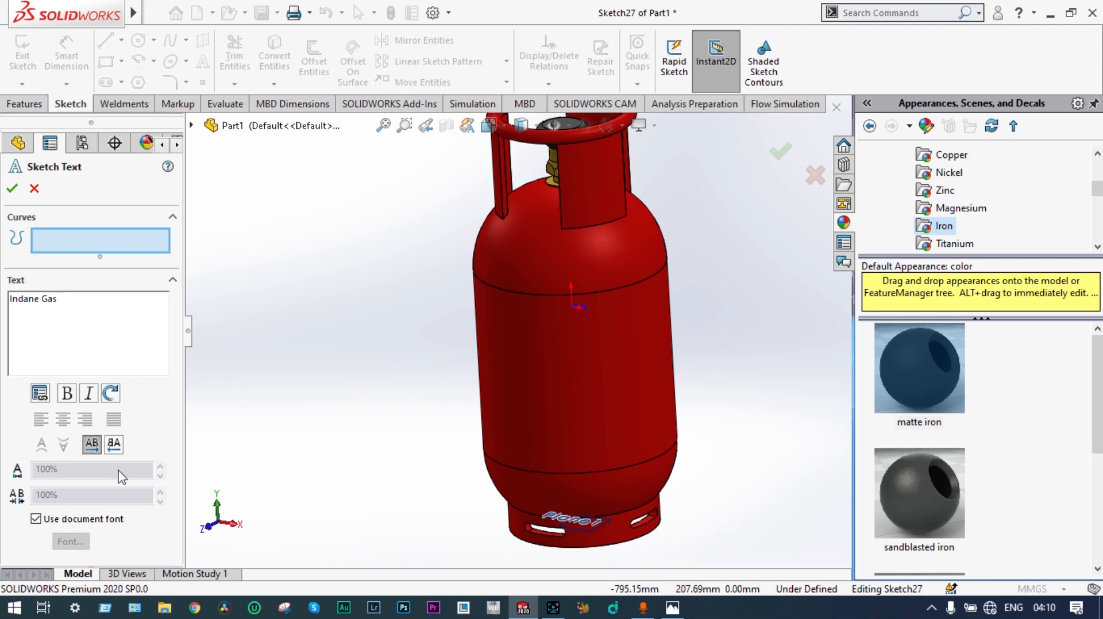
Step: Turn off the document font for the "Indane Gas" text, set its height to 130 points and accept the sketch text
left_click(38, 520)
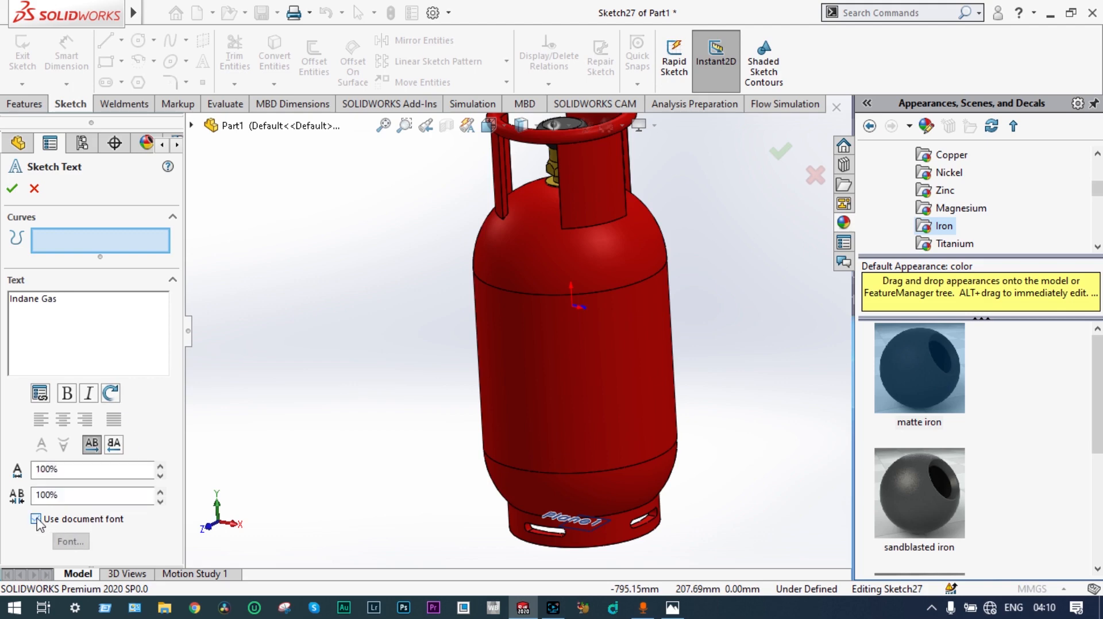
left_click(59, 540)
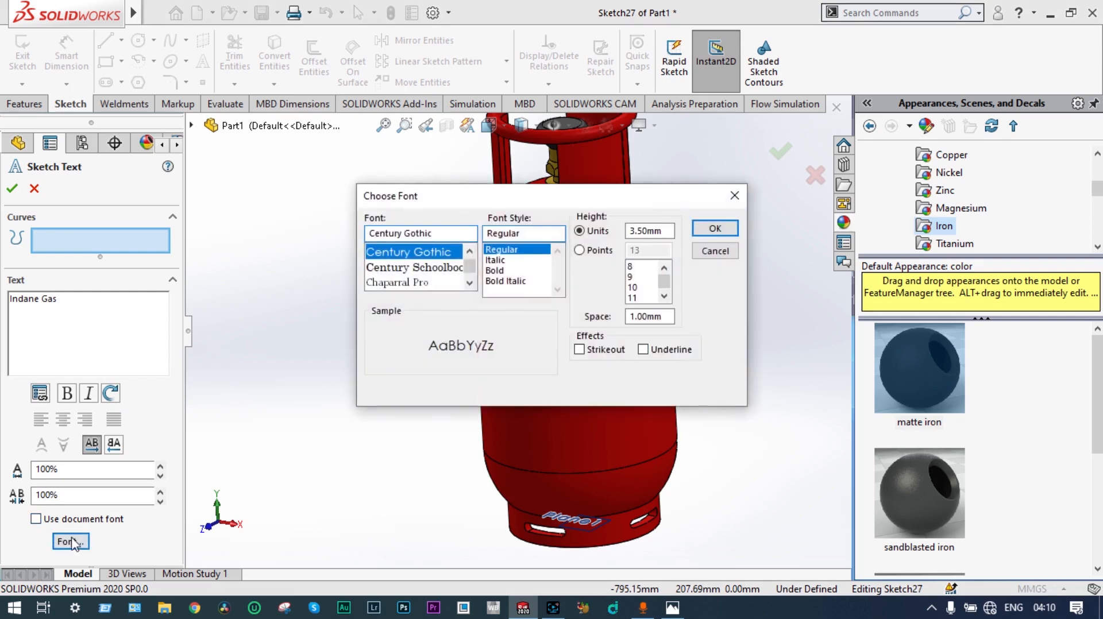
left_click(580, 252)
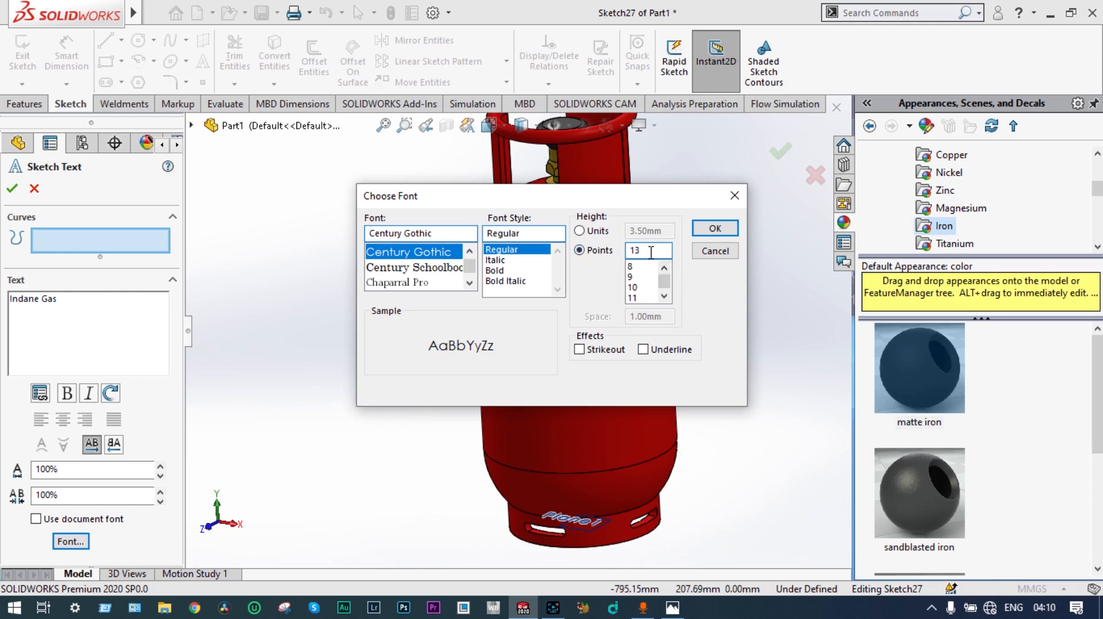
type("0")
left_click(715, 229)
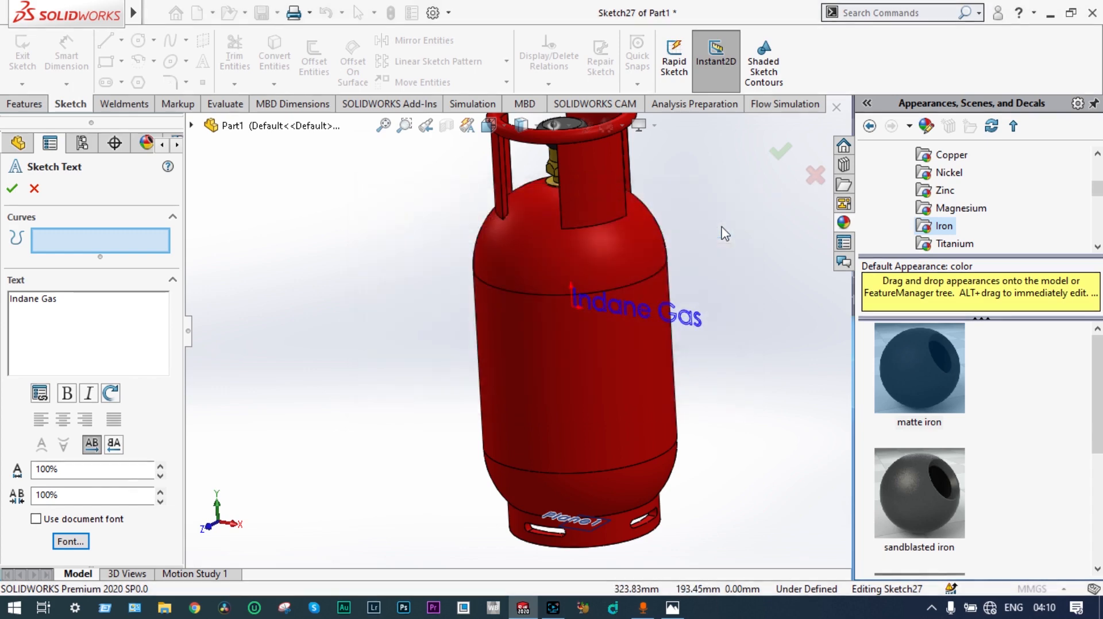
scroll(747, 248, "up", 5)
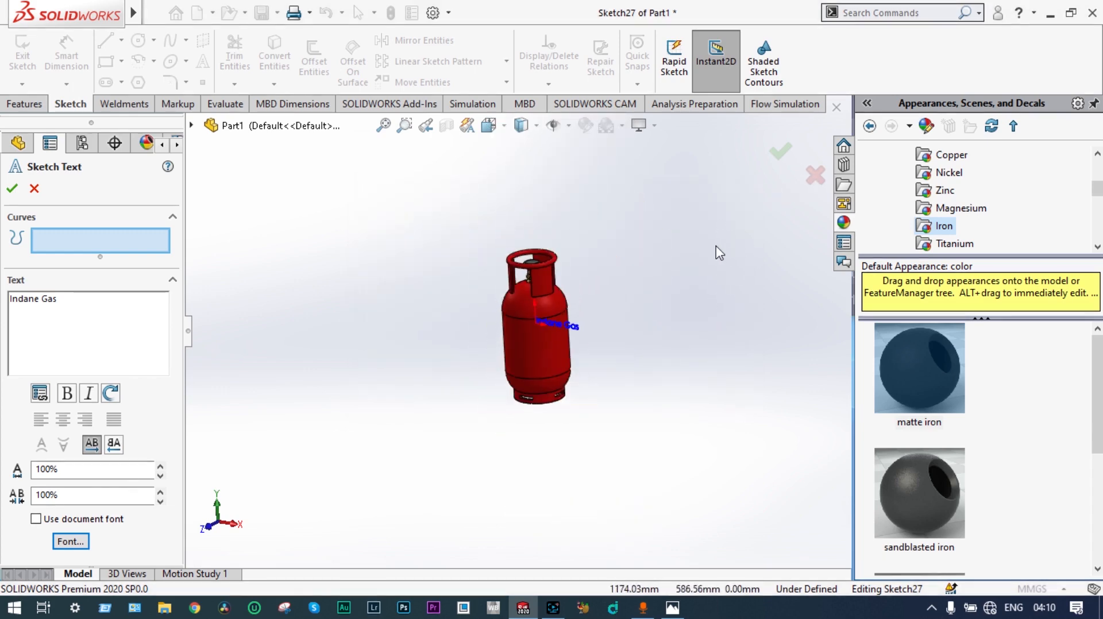
scroll(717, 247, "up", 4)
middle_click_drag(717, 247, 726, 206)
scroll(660, 253, "down", 1)
scroll(534, 321, "up", 1)
scroll(478, 342, "down", 6)
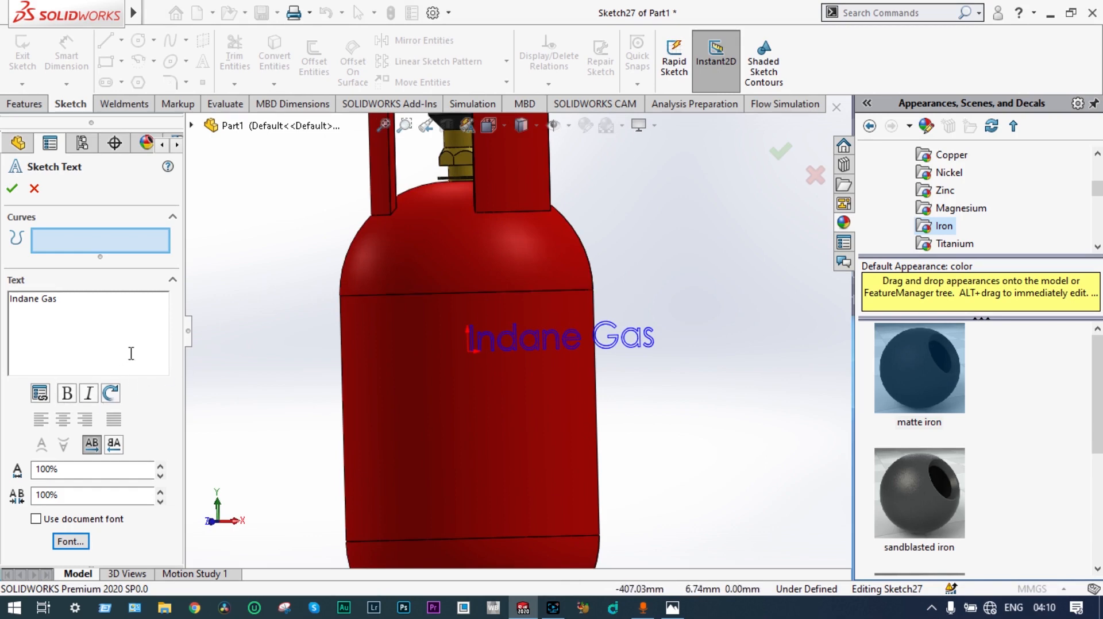
left_click(12, 190)
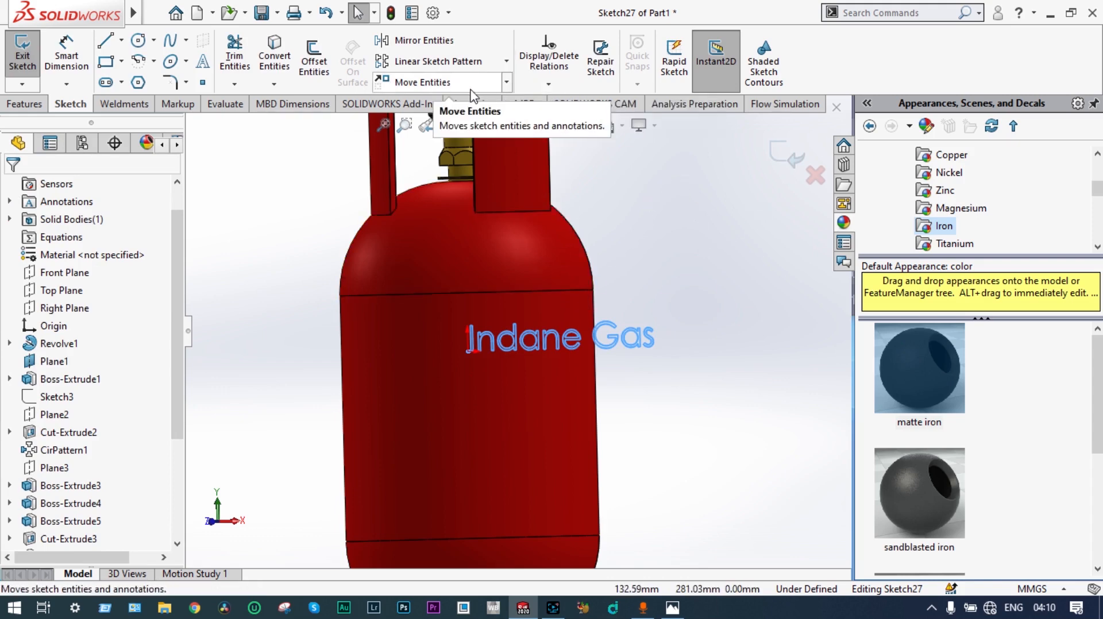
Step: Wrap the "Indane Gas" sketch onto the cylinder's straight body face as an emboss 3 mm thick
left_click(779, 154)
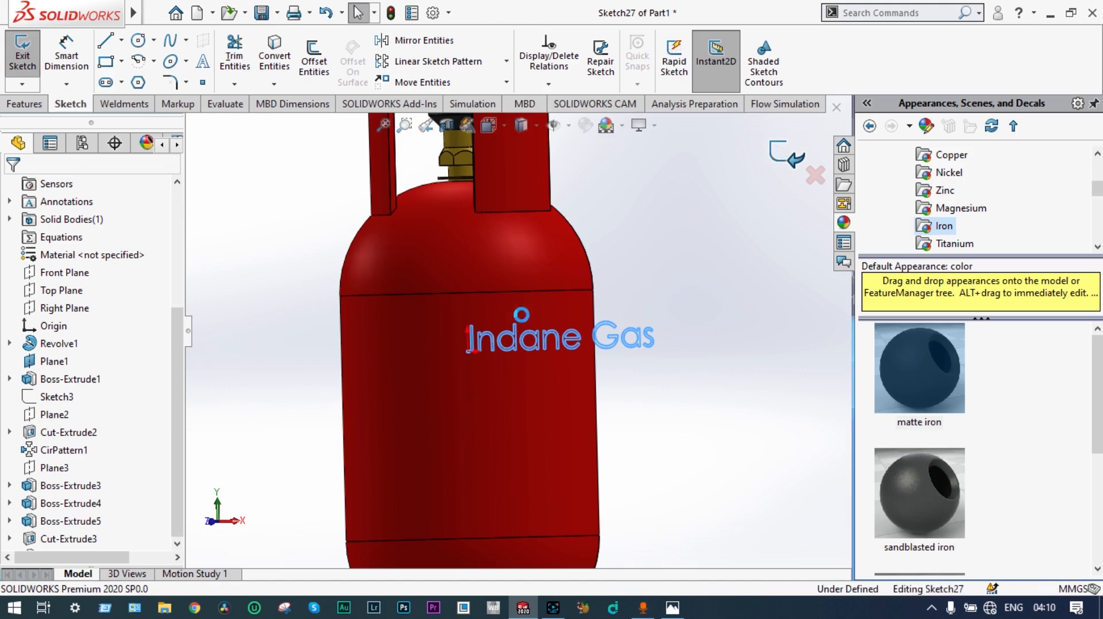
left_click(456, 386)
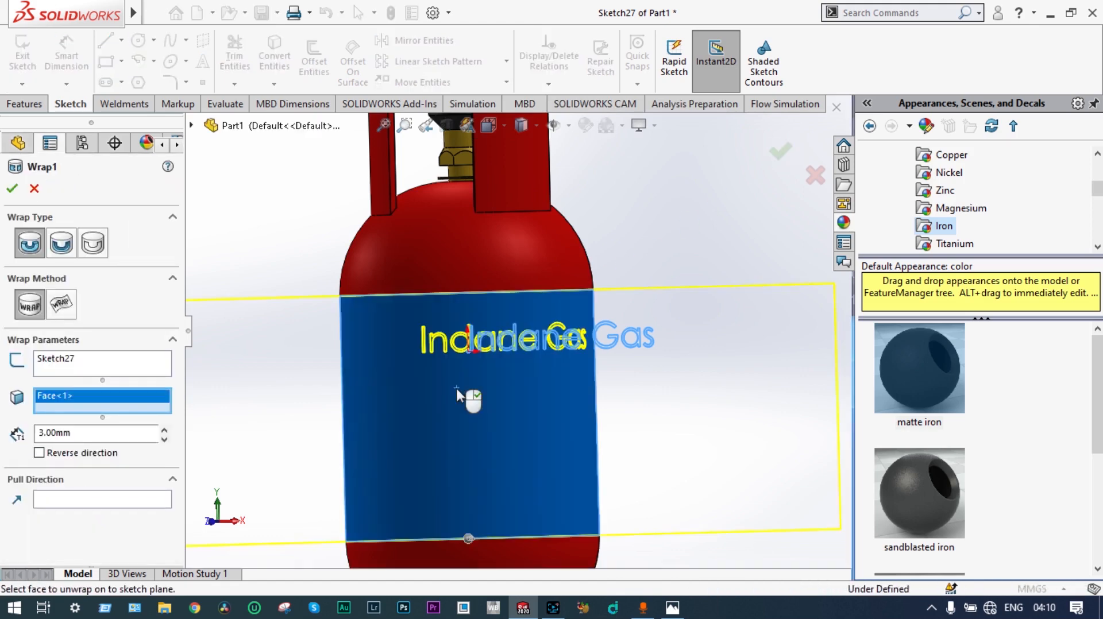
middle_click_drag(730, 238, 679, 296)
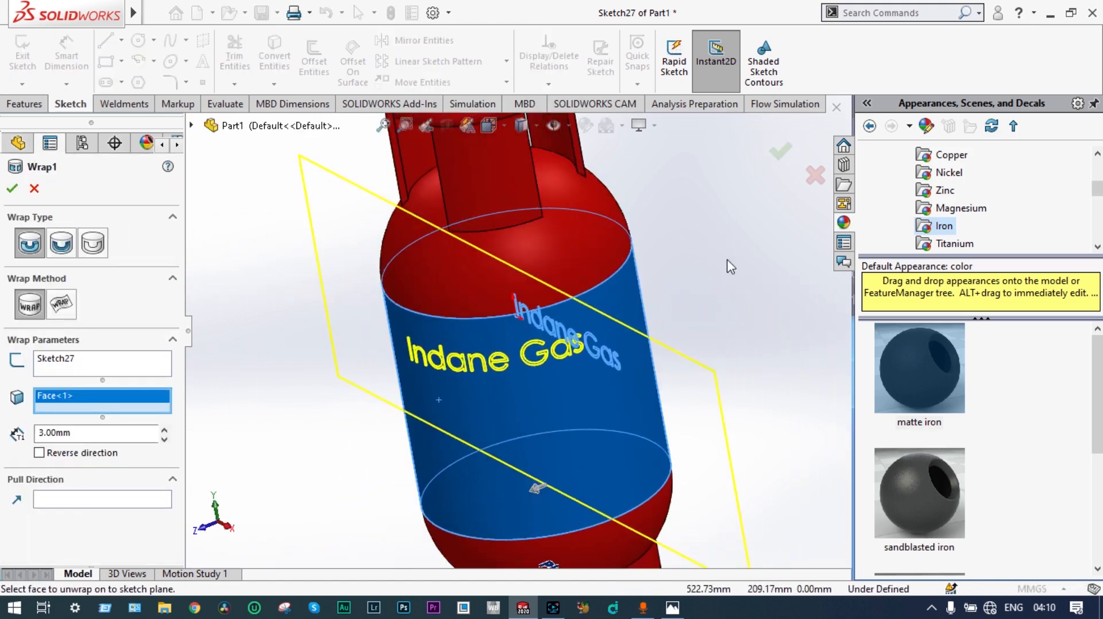
left_click(779, 151)
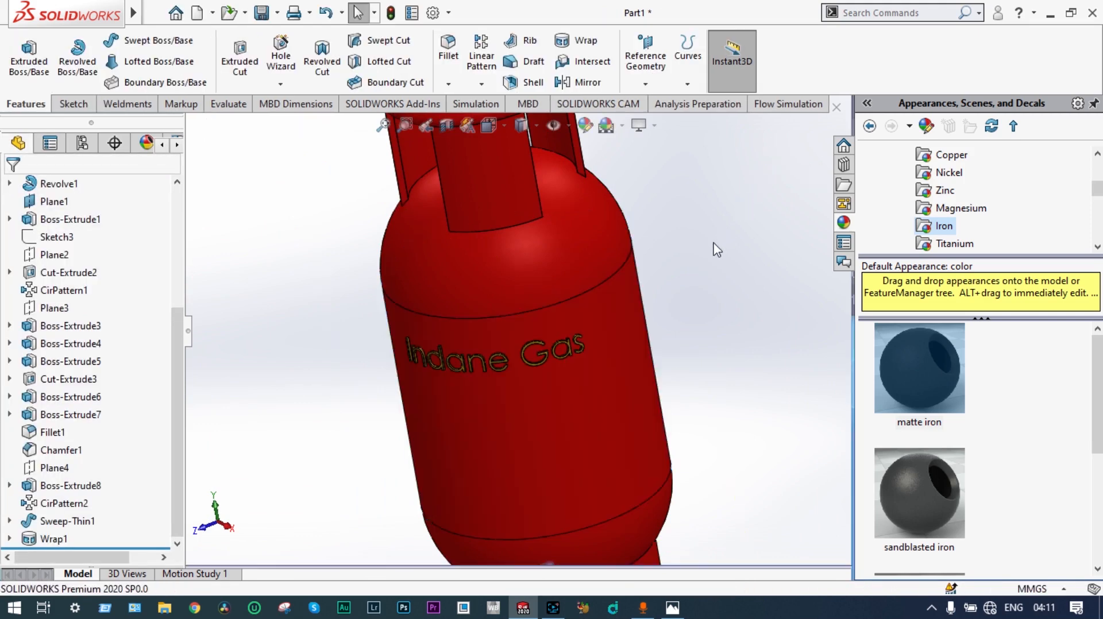
Step: Apply the sandblasted iron appearance to the embossed "Indane Gas" lettering on the cylinder body
middle_click_drag(714, 245, 740, 221)
scroll(501, 363, "up", 1)
scroll(502, 363, "down", 1)
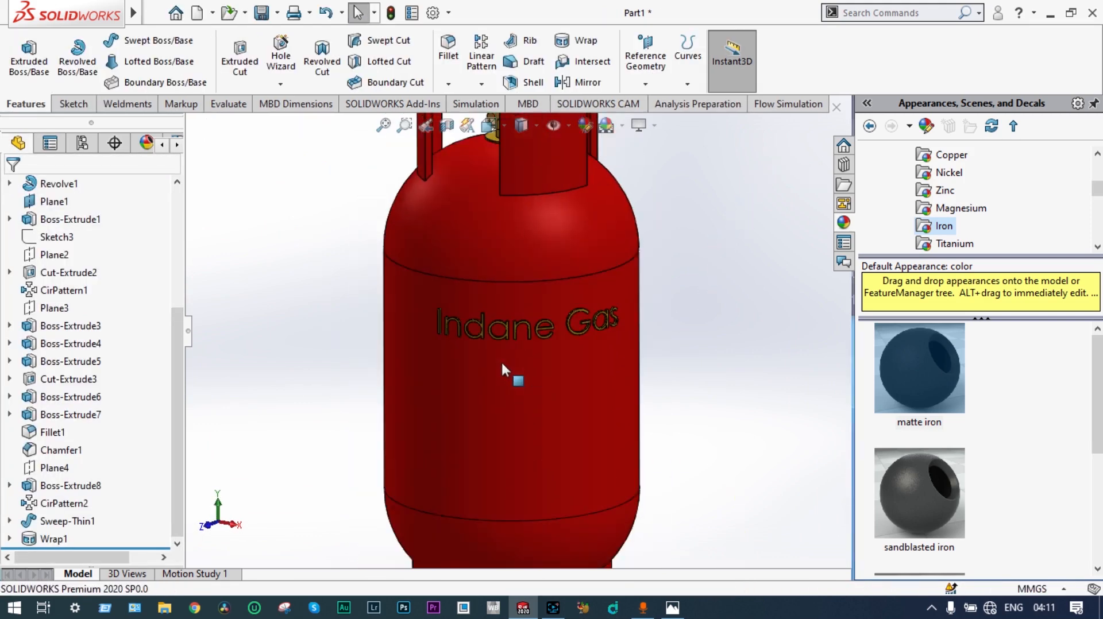
scroll(519, 330, "down", 3)
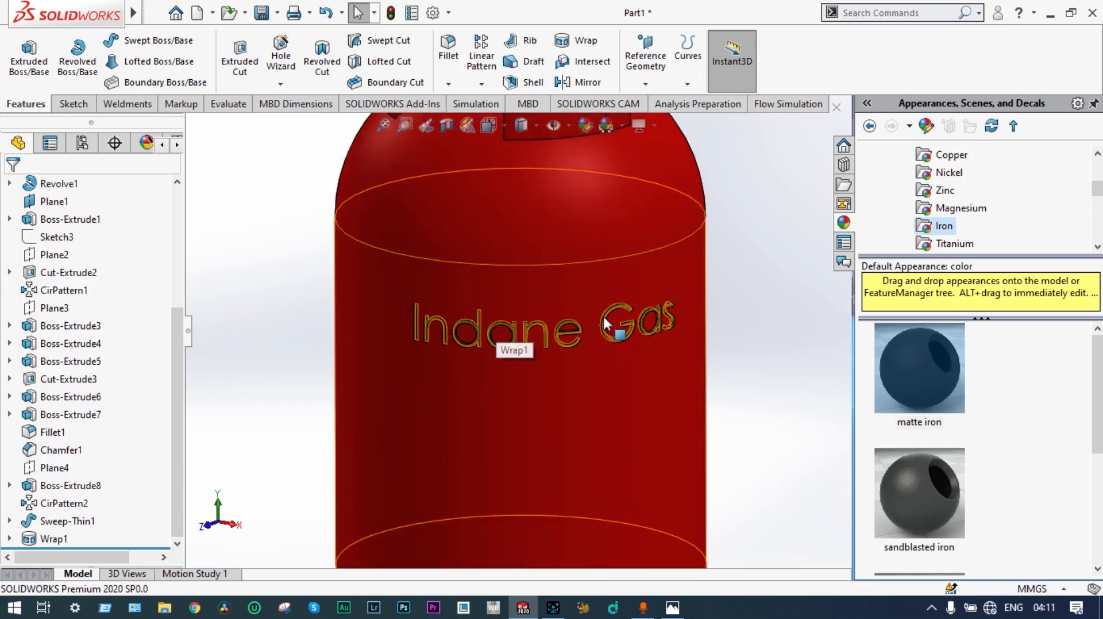
scroll(698, 273, "up", 4)
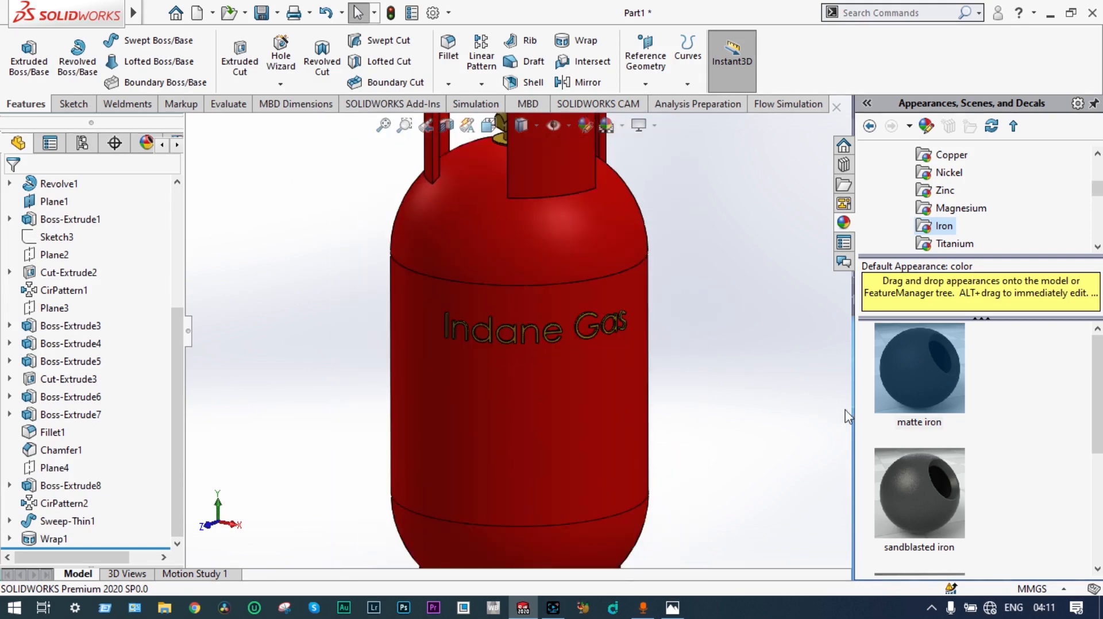
mouse_move(922, 486)
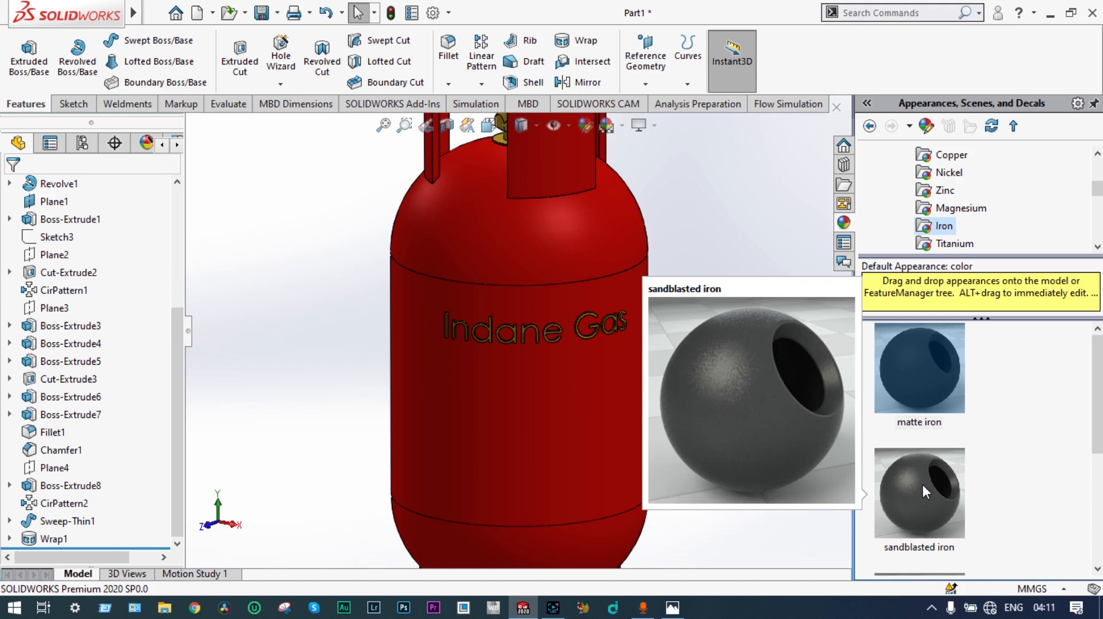
left_click_drag(921, 482, 577, 338)
left_click(571, 336)
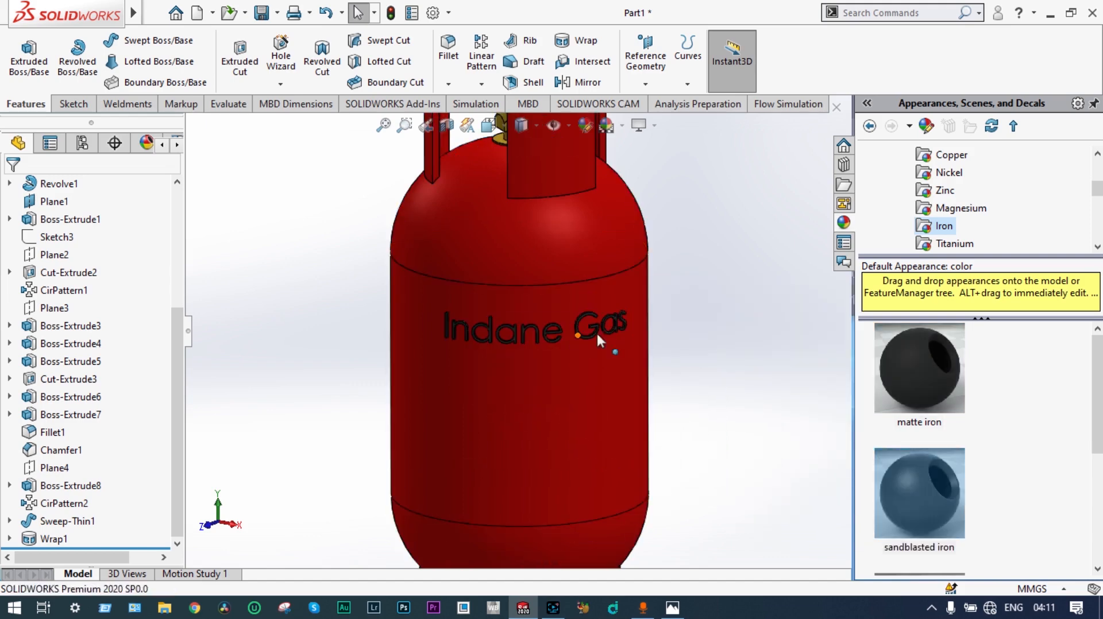
Step: Inspect the finished gas cylinder as a whole and its dark lettering up close from several angles
mouse_move(725, 319)
middle_mouse_down()
mouse_move(756, 276)
mouse_move(729, 276)
mouse_move(689, 301)
mouse_move(735, 327)
mouse_move(783, 291)
mouse_move(727, 309)
middle_mouse_up()
left_click(736, 313)
scroll(735, 313, "up", 4)
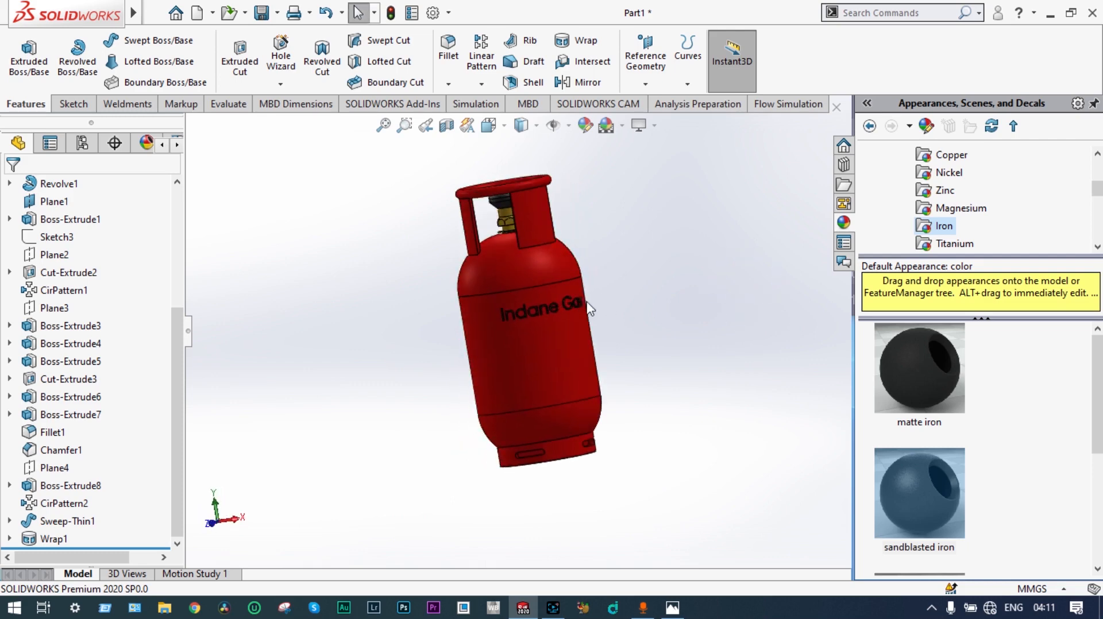
scroll(561, 295, "down", 5)
scroll(683, 301, "up", 4)
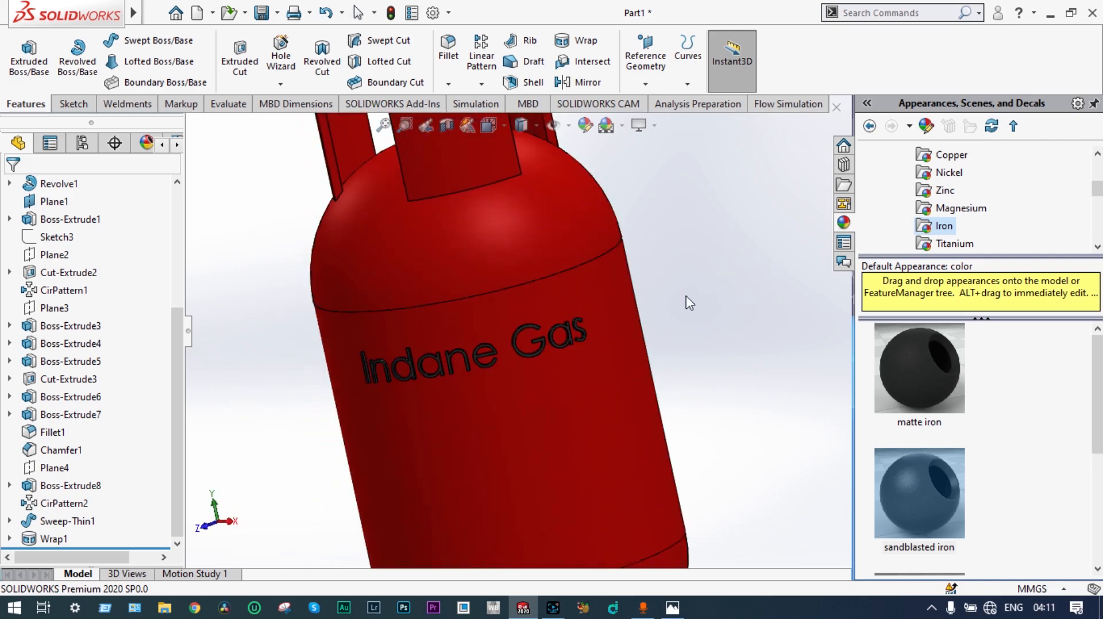
scroll(697, 299, "up", 1)
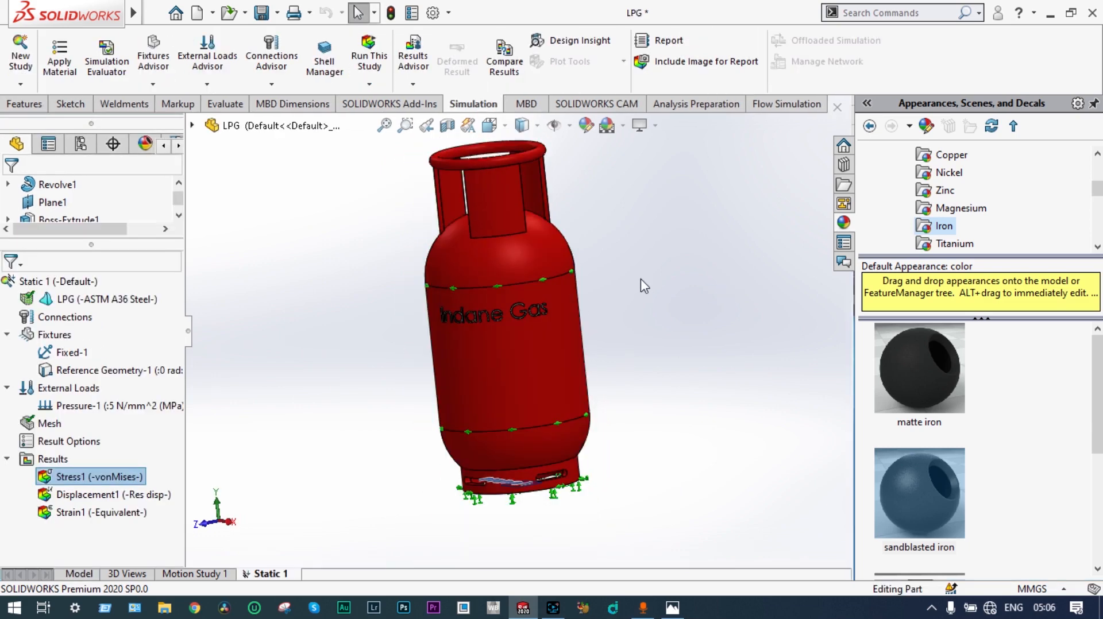